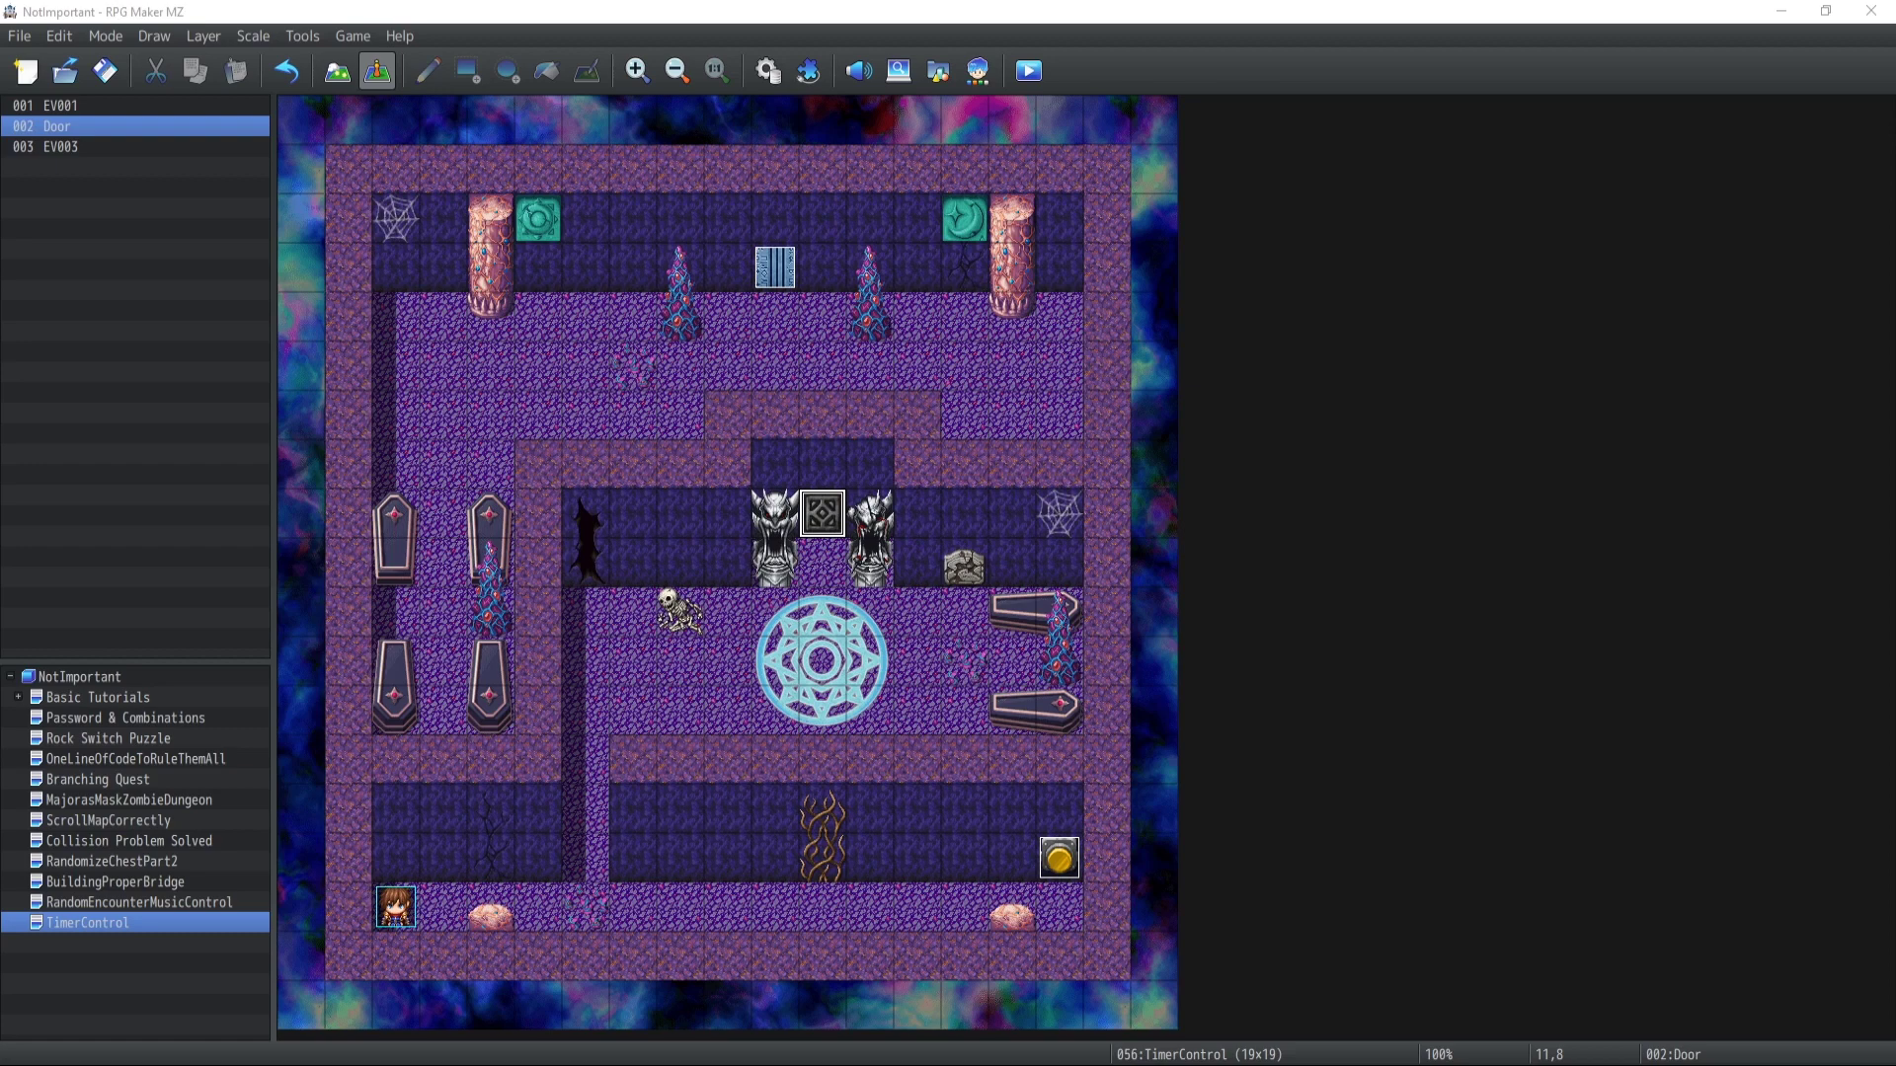
Inspect the gold switch event's settings and close it without changes
left_click(1057, 859)
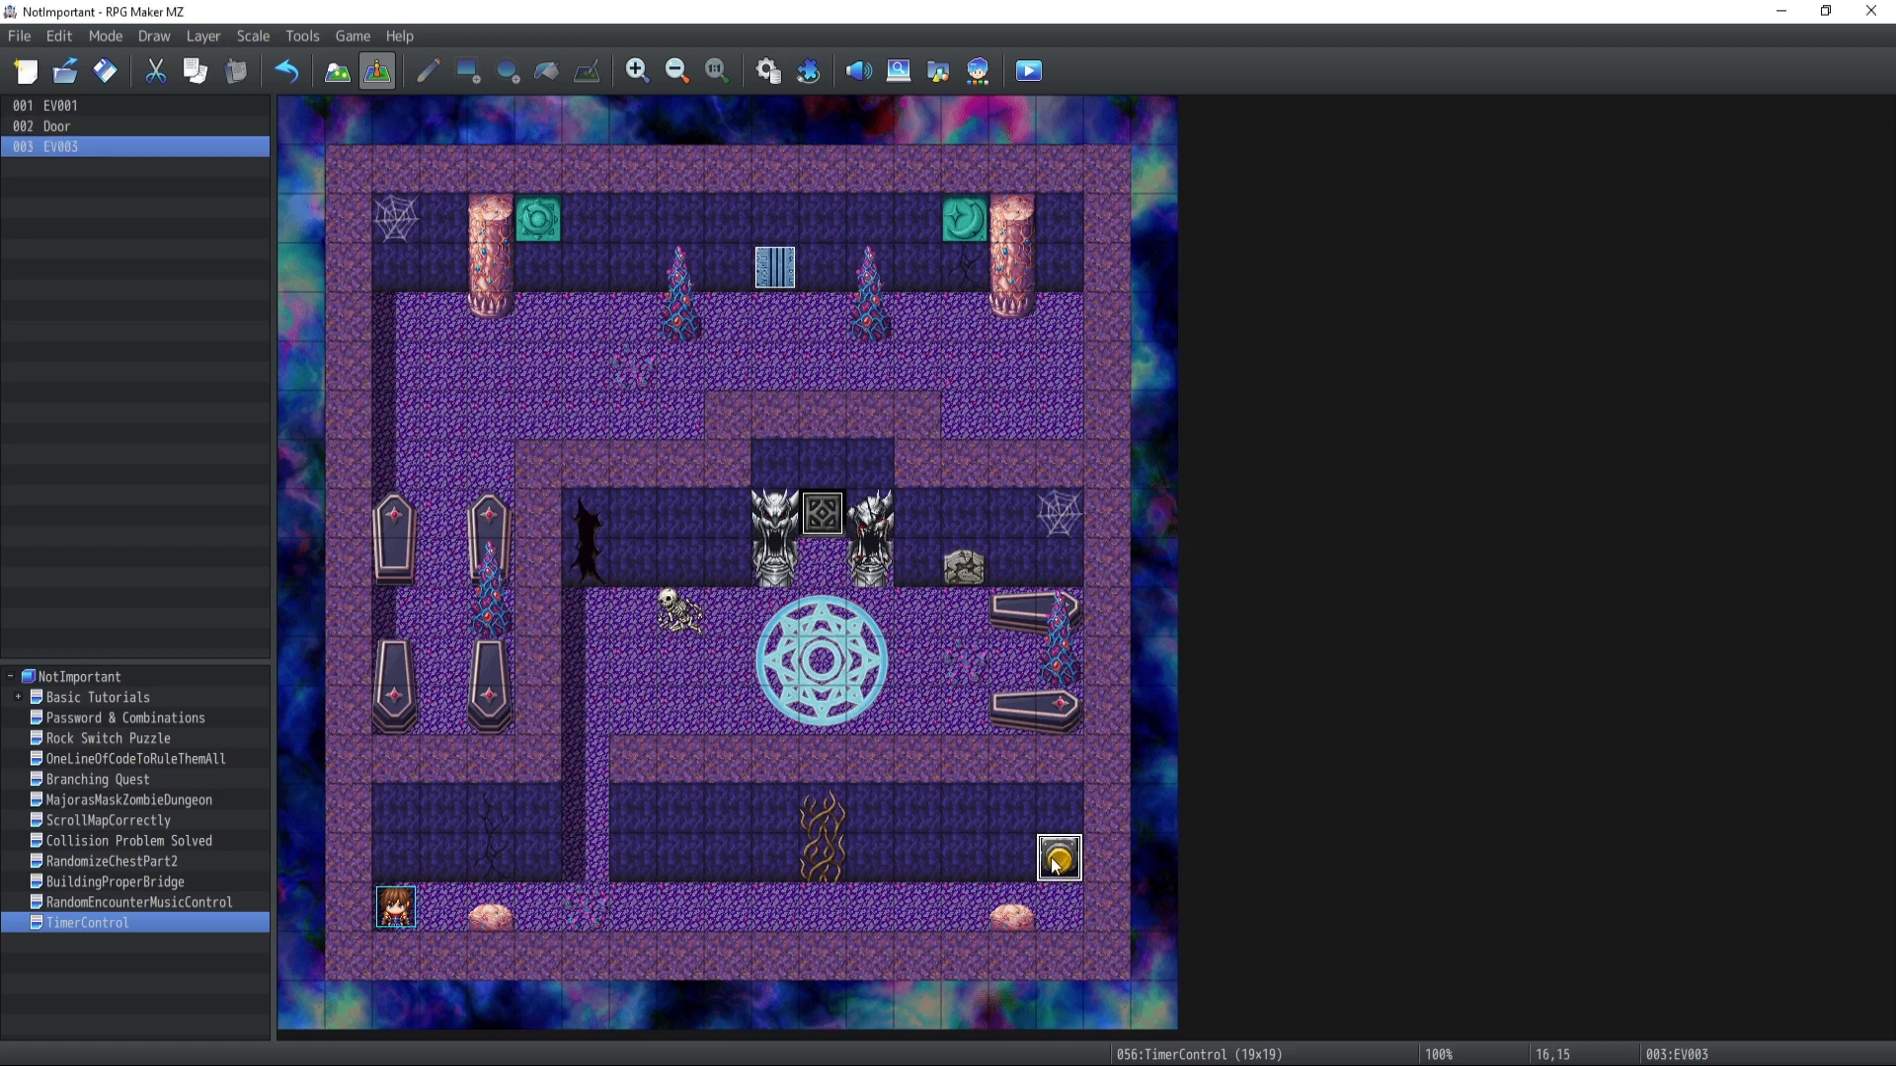
double_click(1058, 859)
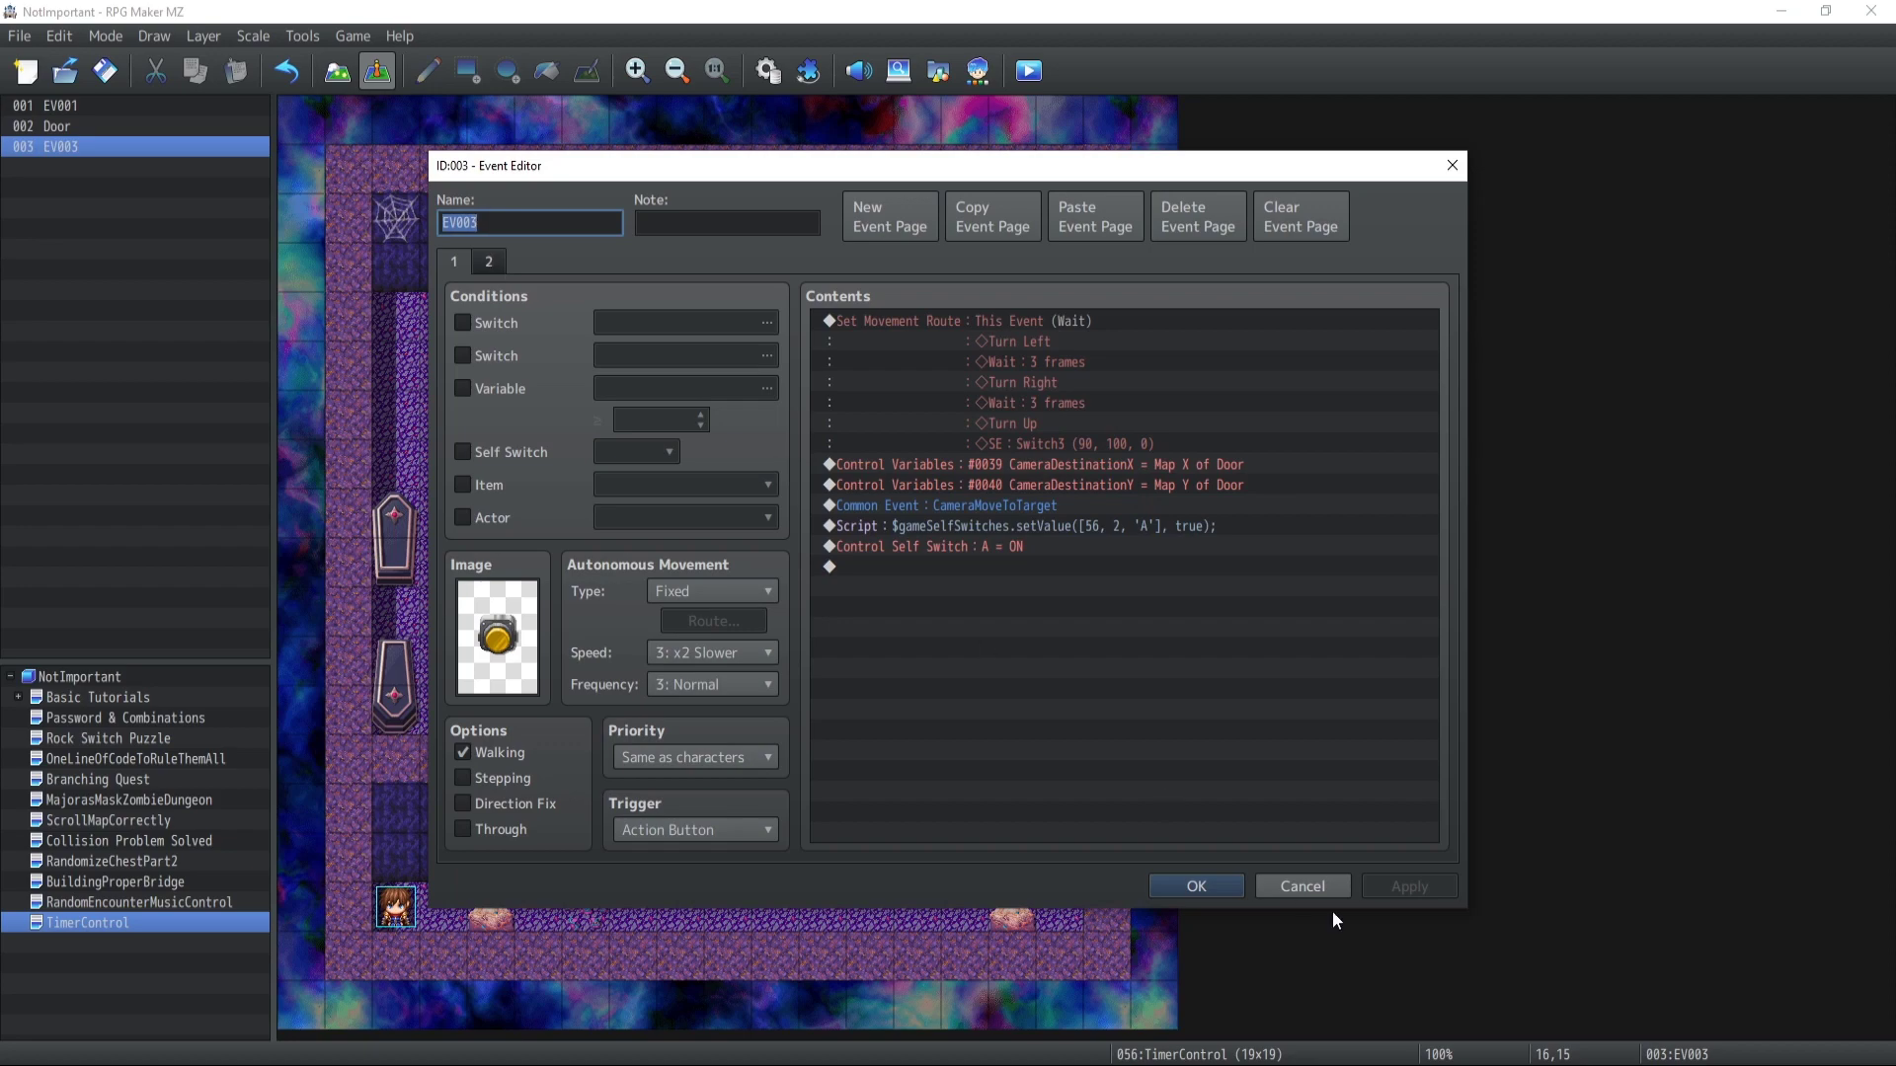
left_click(1305, 887)
Review the door event's four pages and close it without changes
left_click(823, 519)
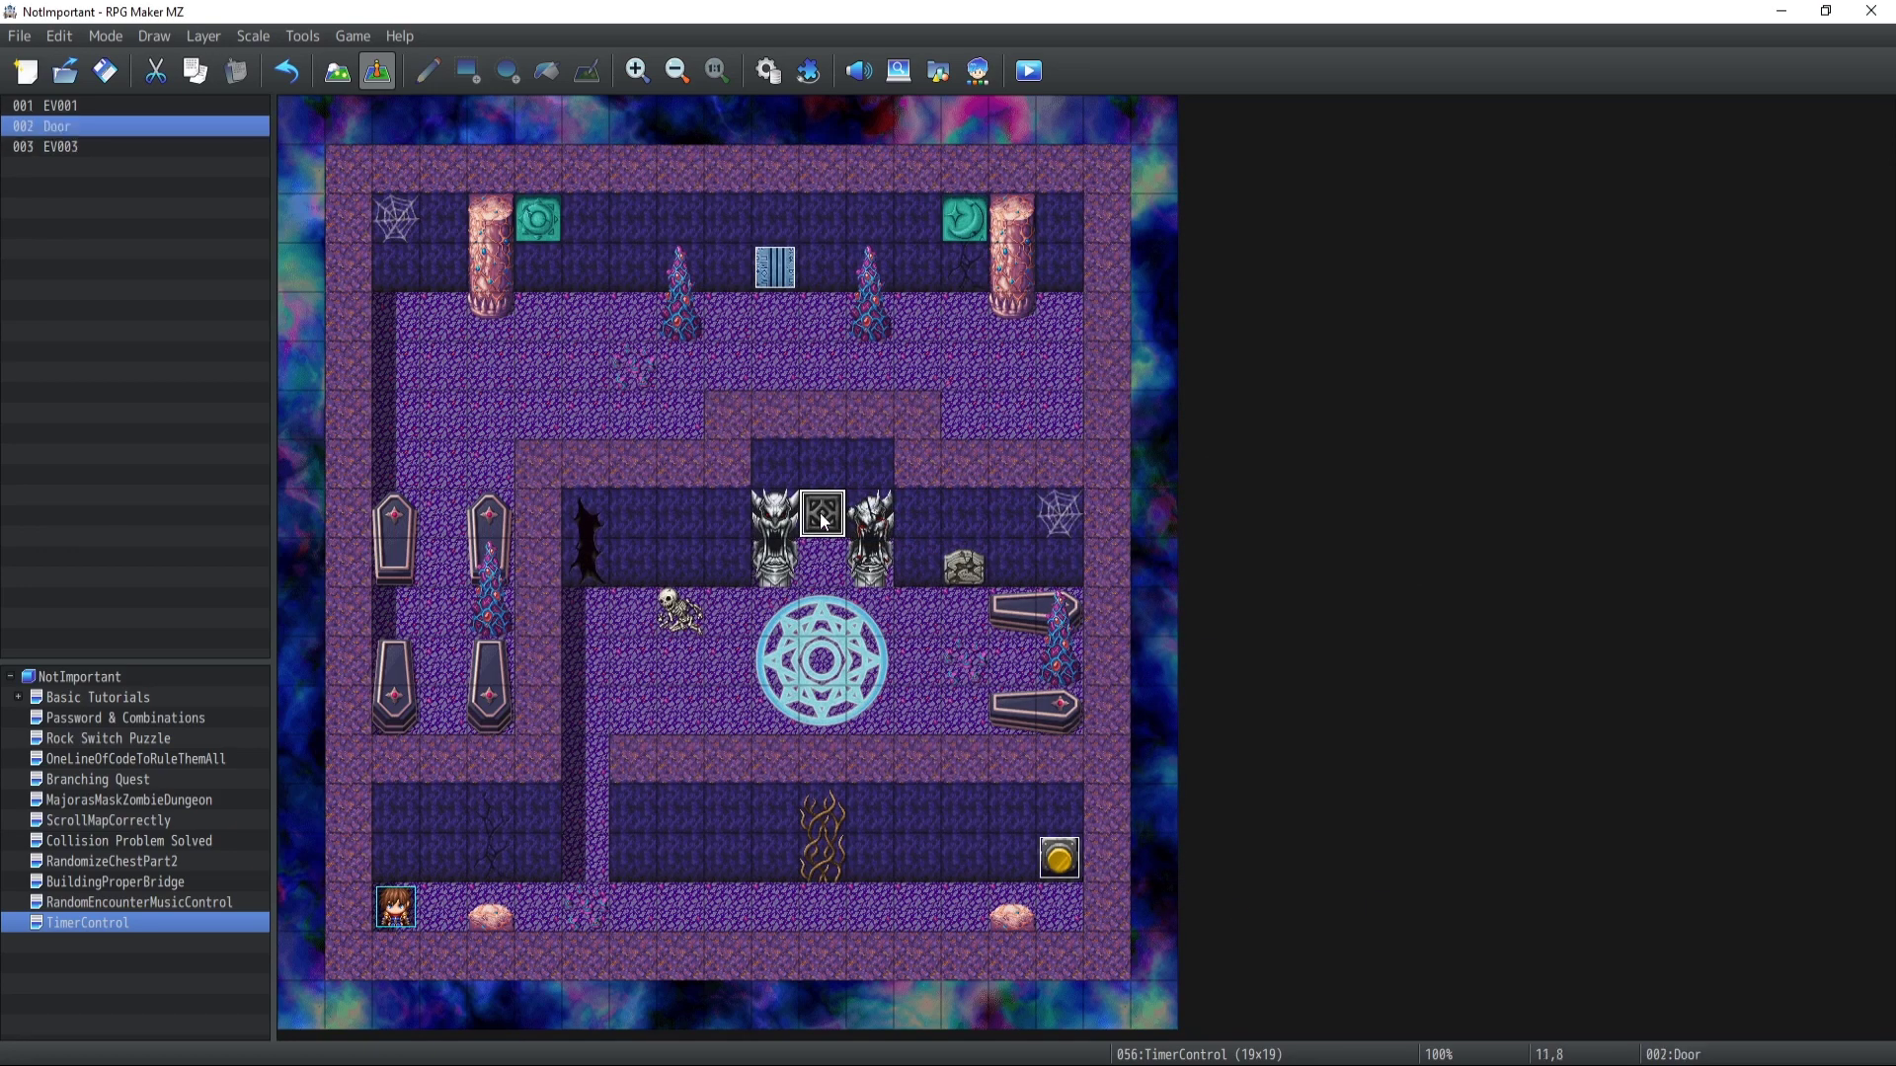
double_click(823, 519)
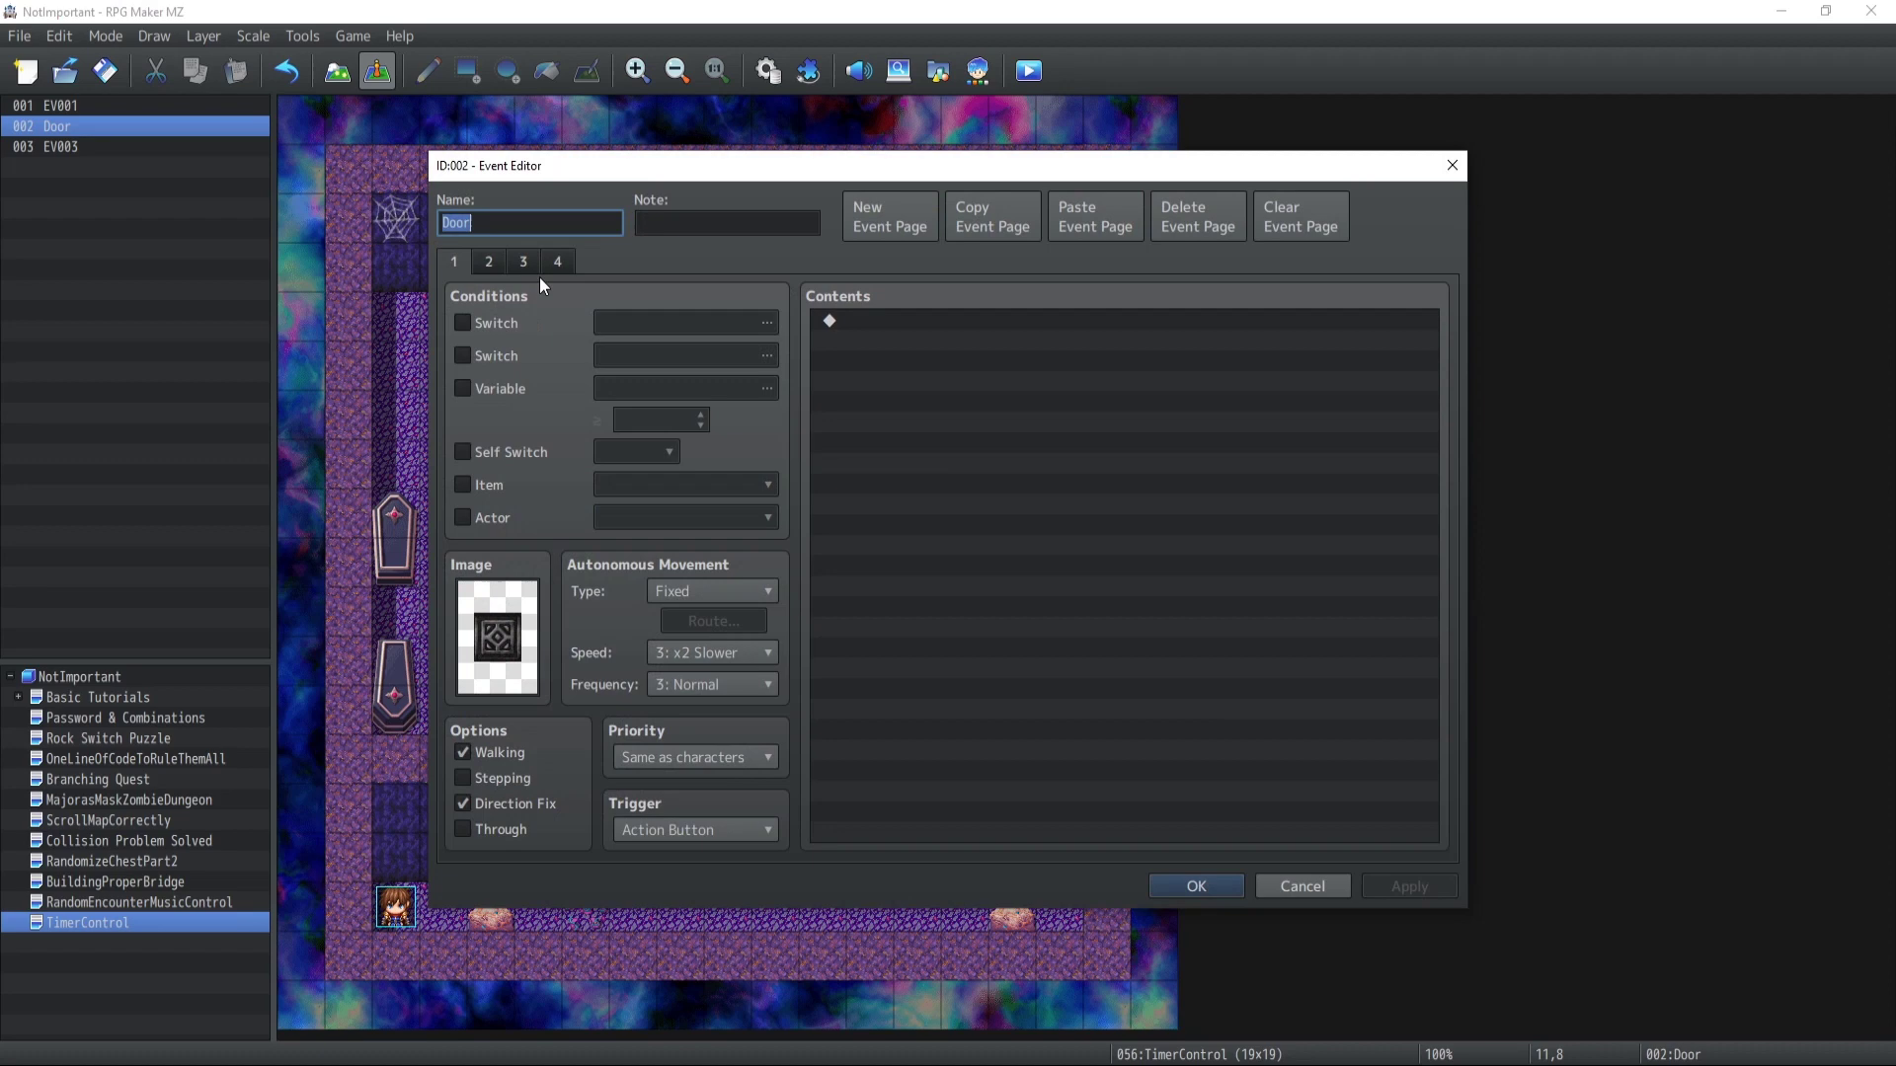
left_click(497, 262)
left_click(519, 259)
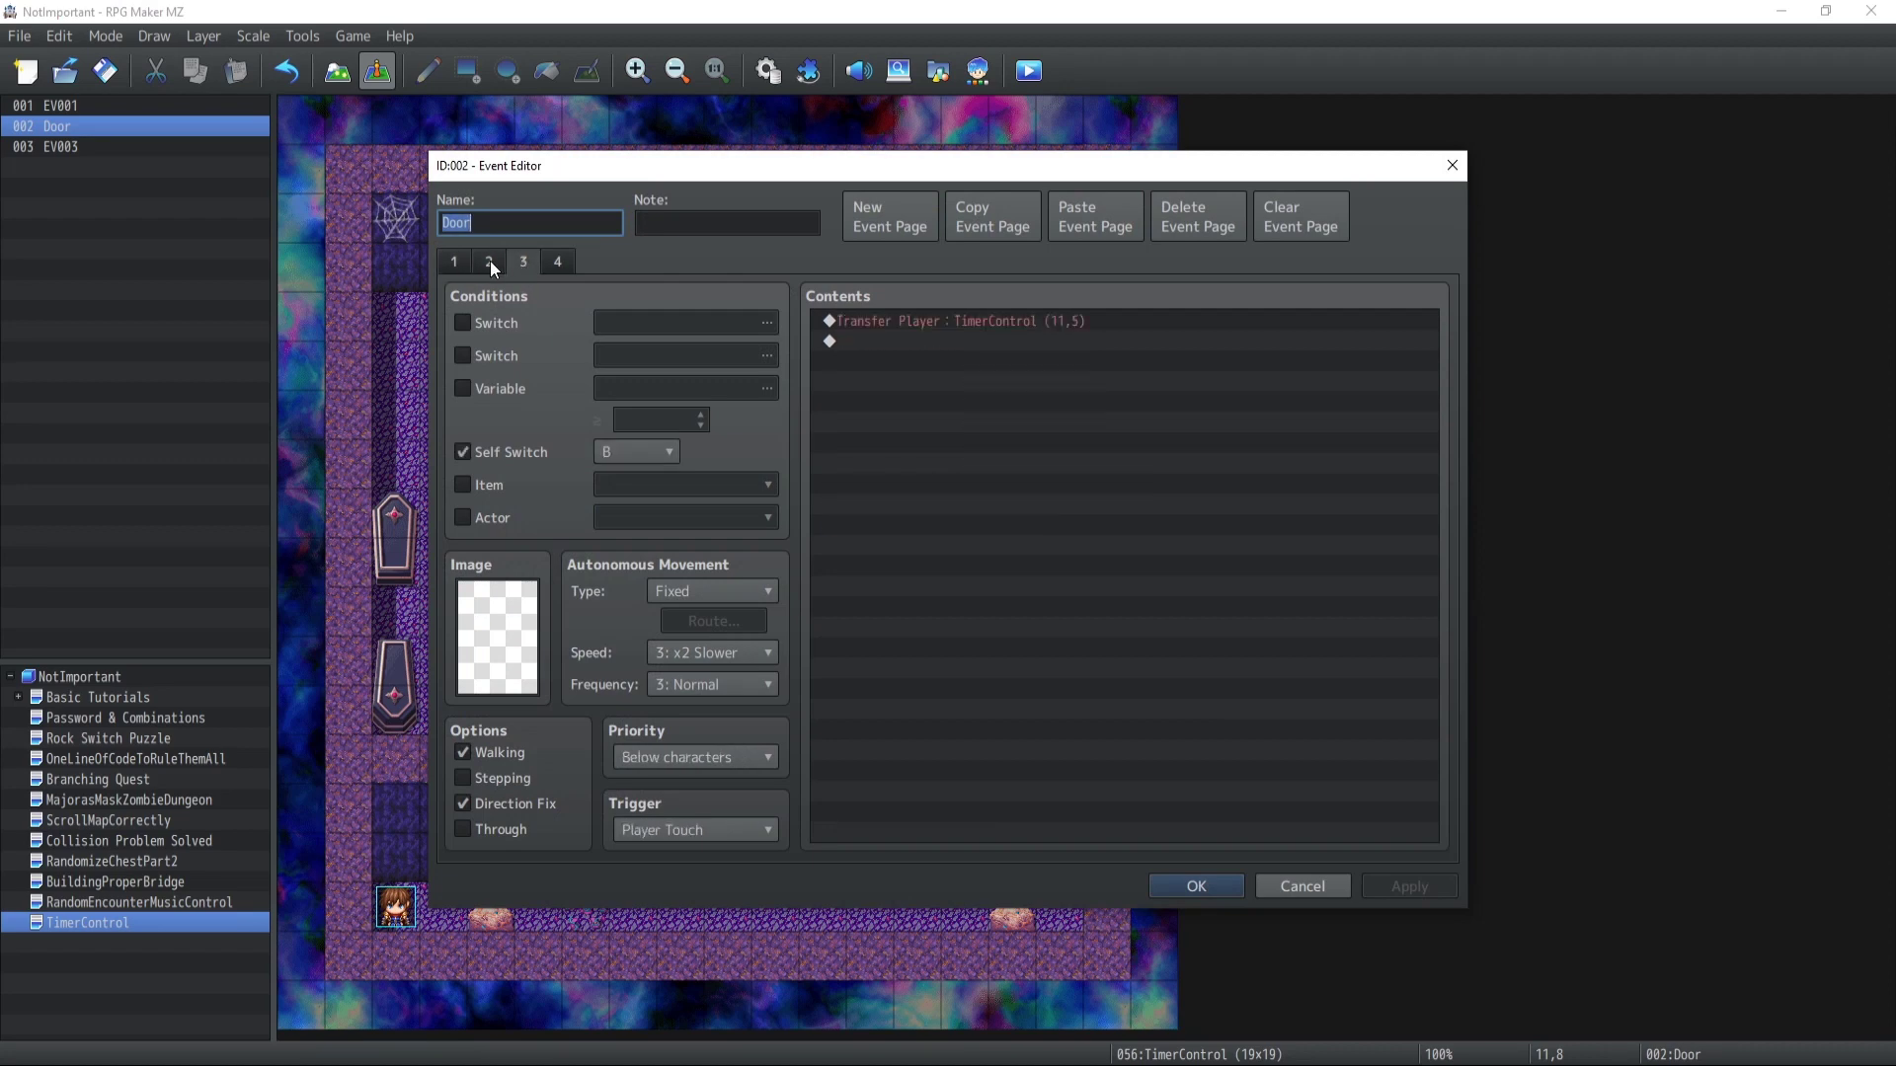
left_click(555, 259)
left_click(525, 262)
left_click(483, 263)
left_click(460, 260)
left_click(522, 264)
left_click(1328, 888)
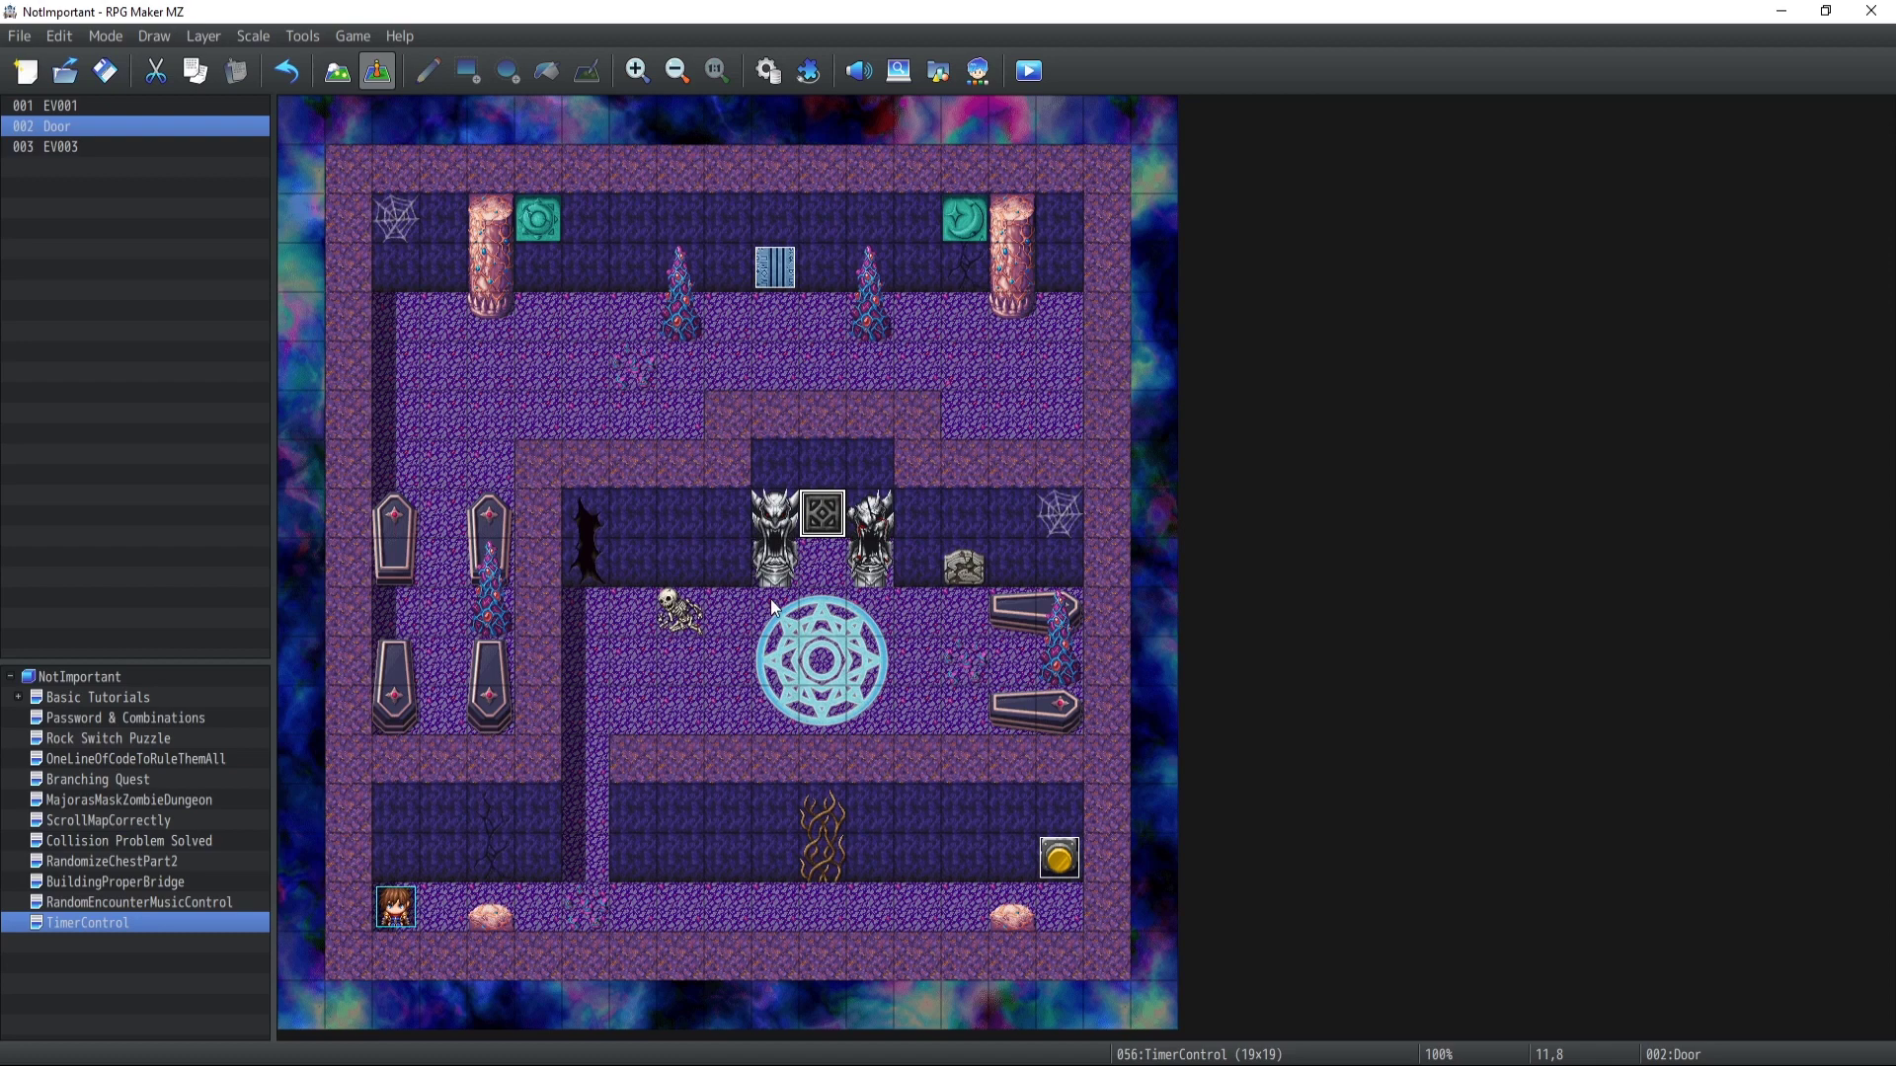
Create a new event named TimerManager near the door, leaving its trigger at Action Button
left_click(785, 474)
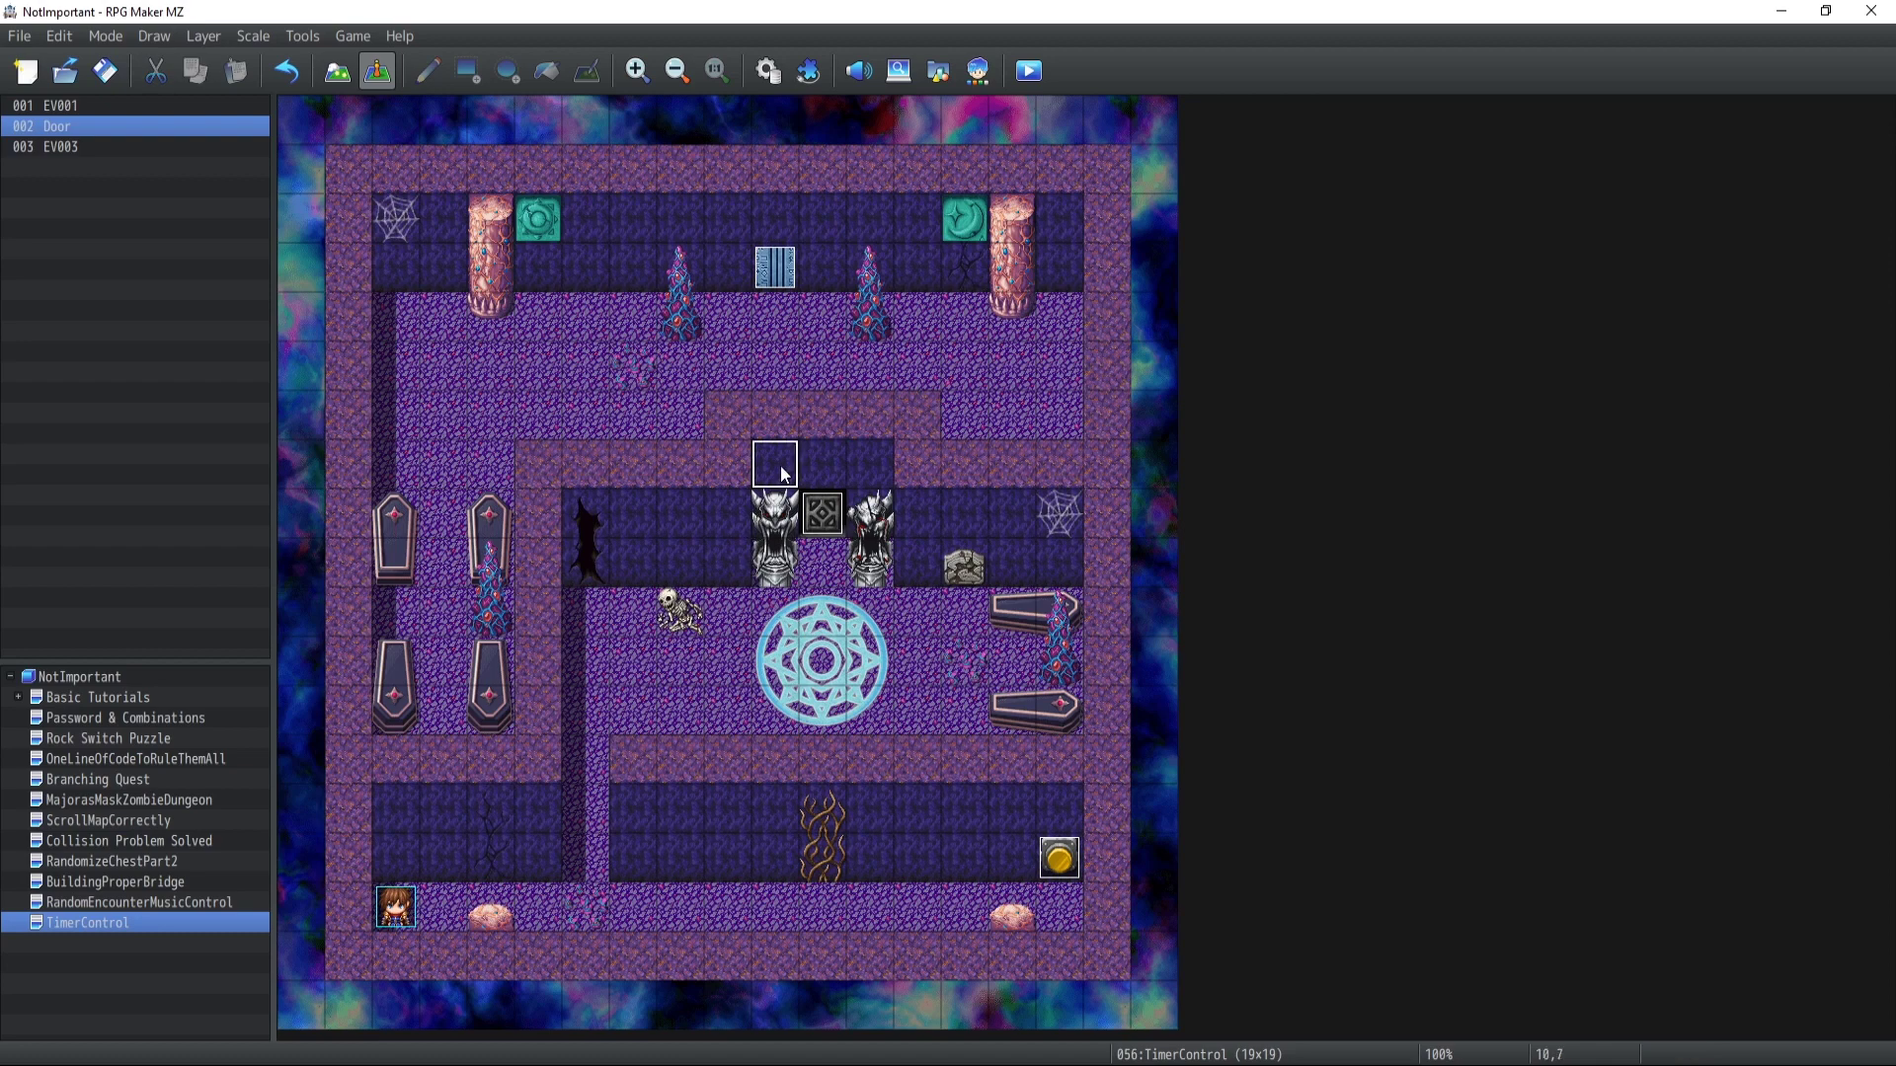
double_click(783, 472)
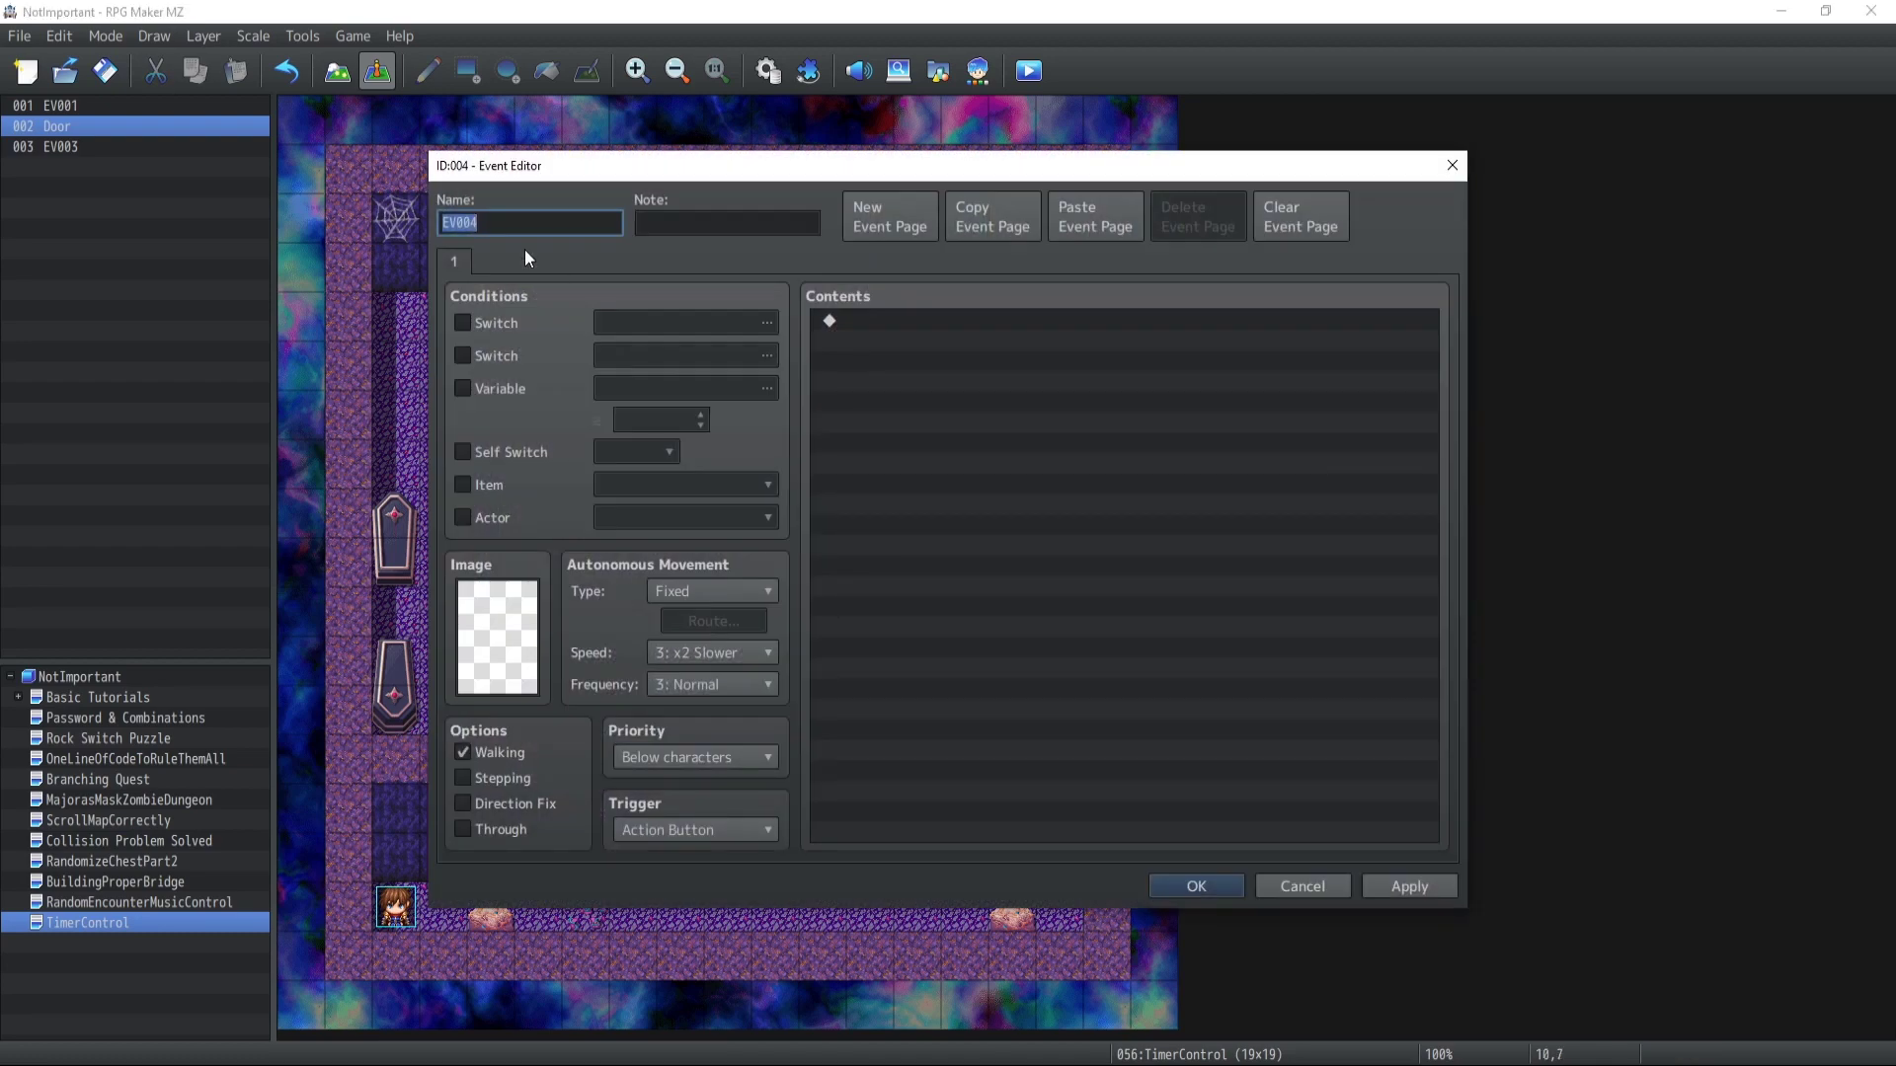
type("TimerManager")
left_click(696, 839)
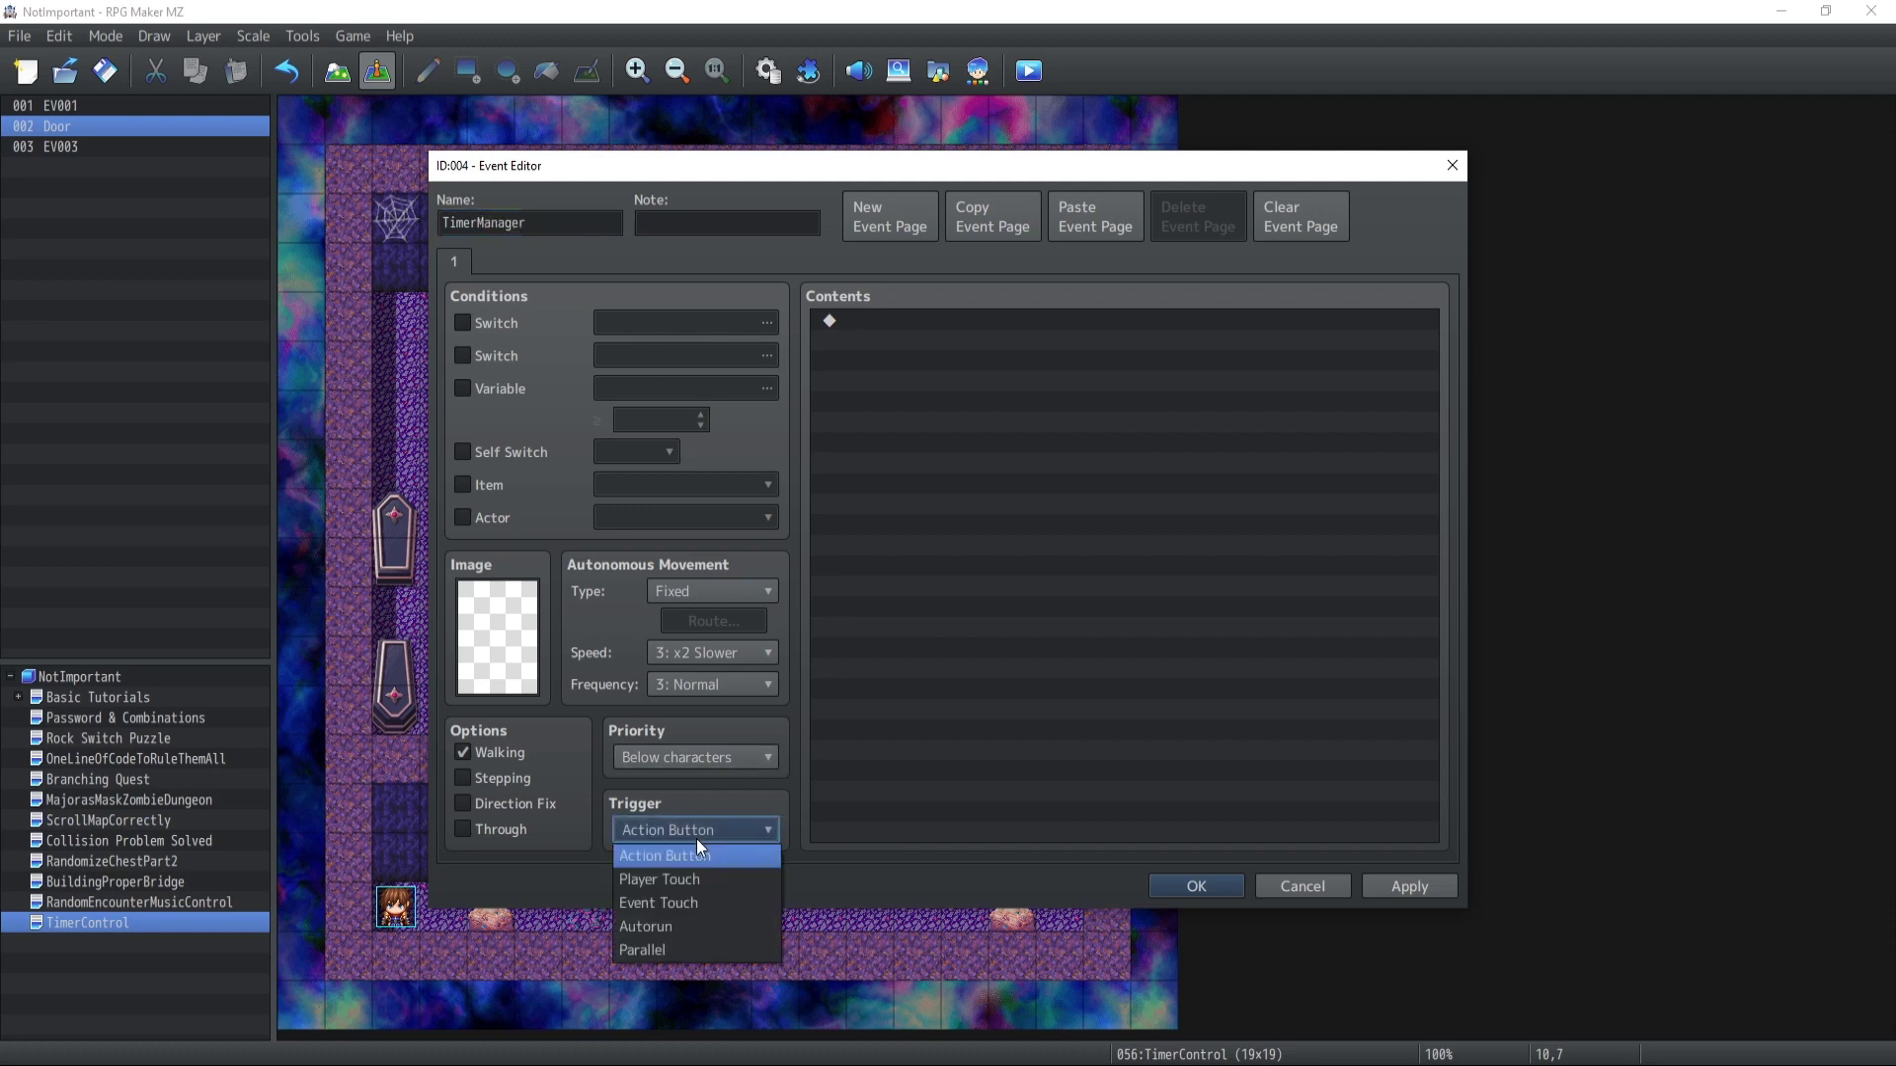
left_click(639, 954)
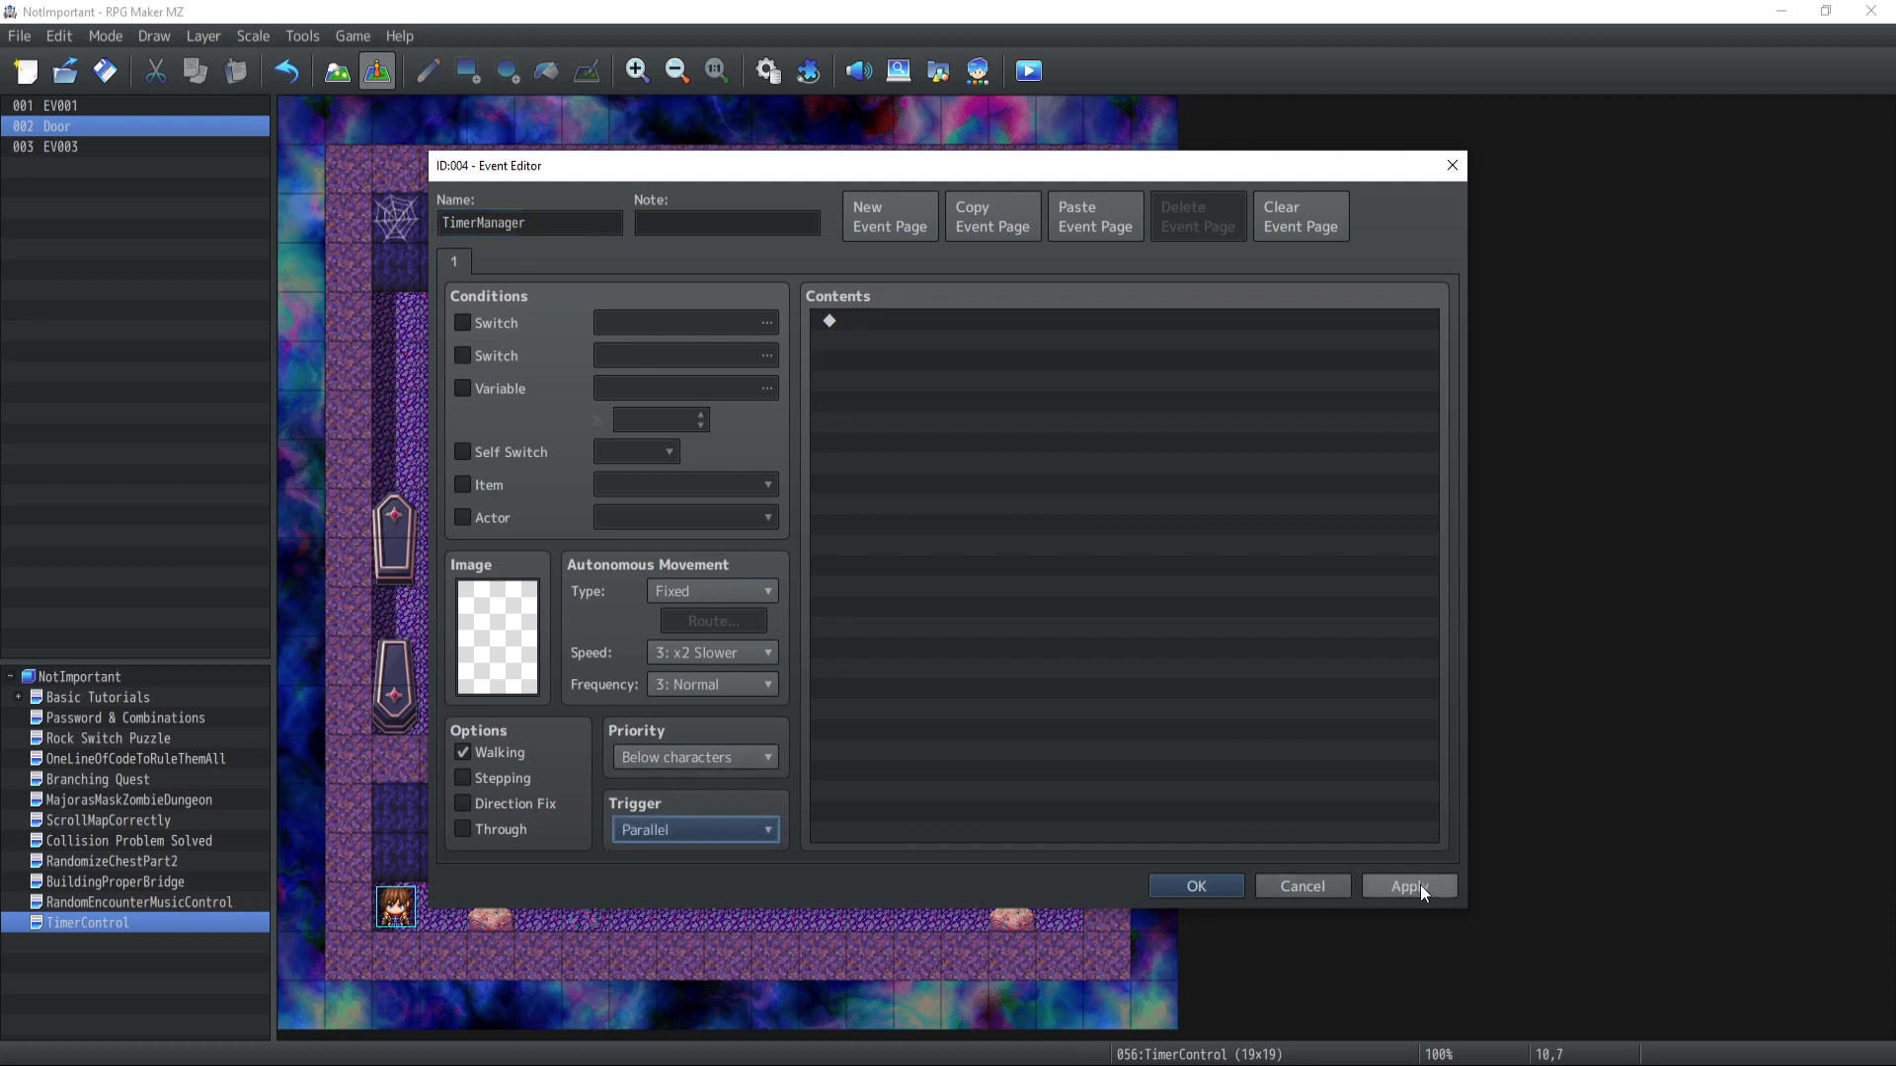
left_click(730, 827)
left_click(655, 874)
left_click(664, 834)
left_click(666, 851)
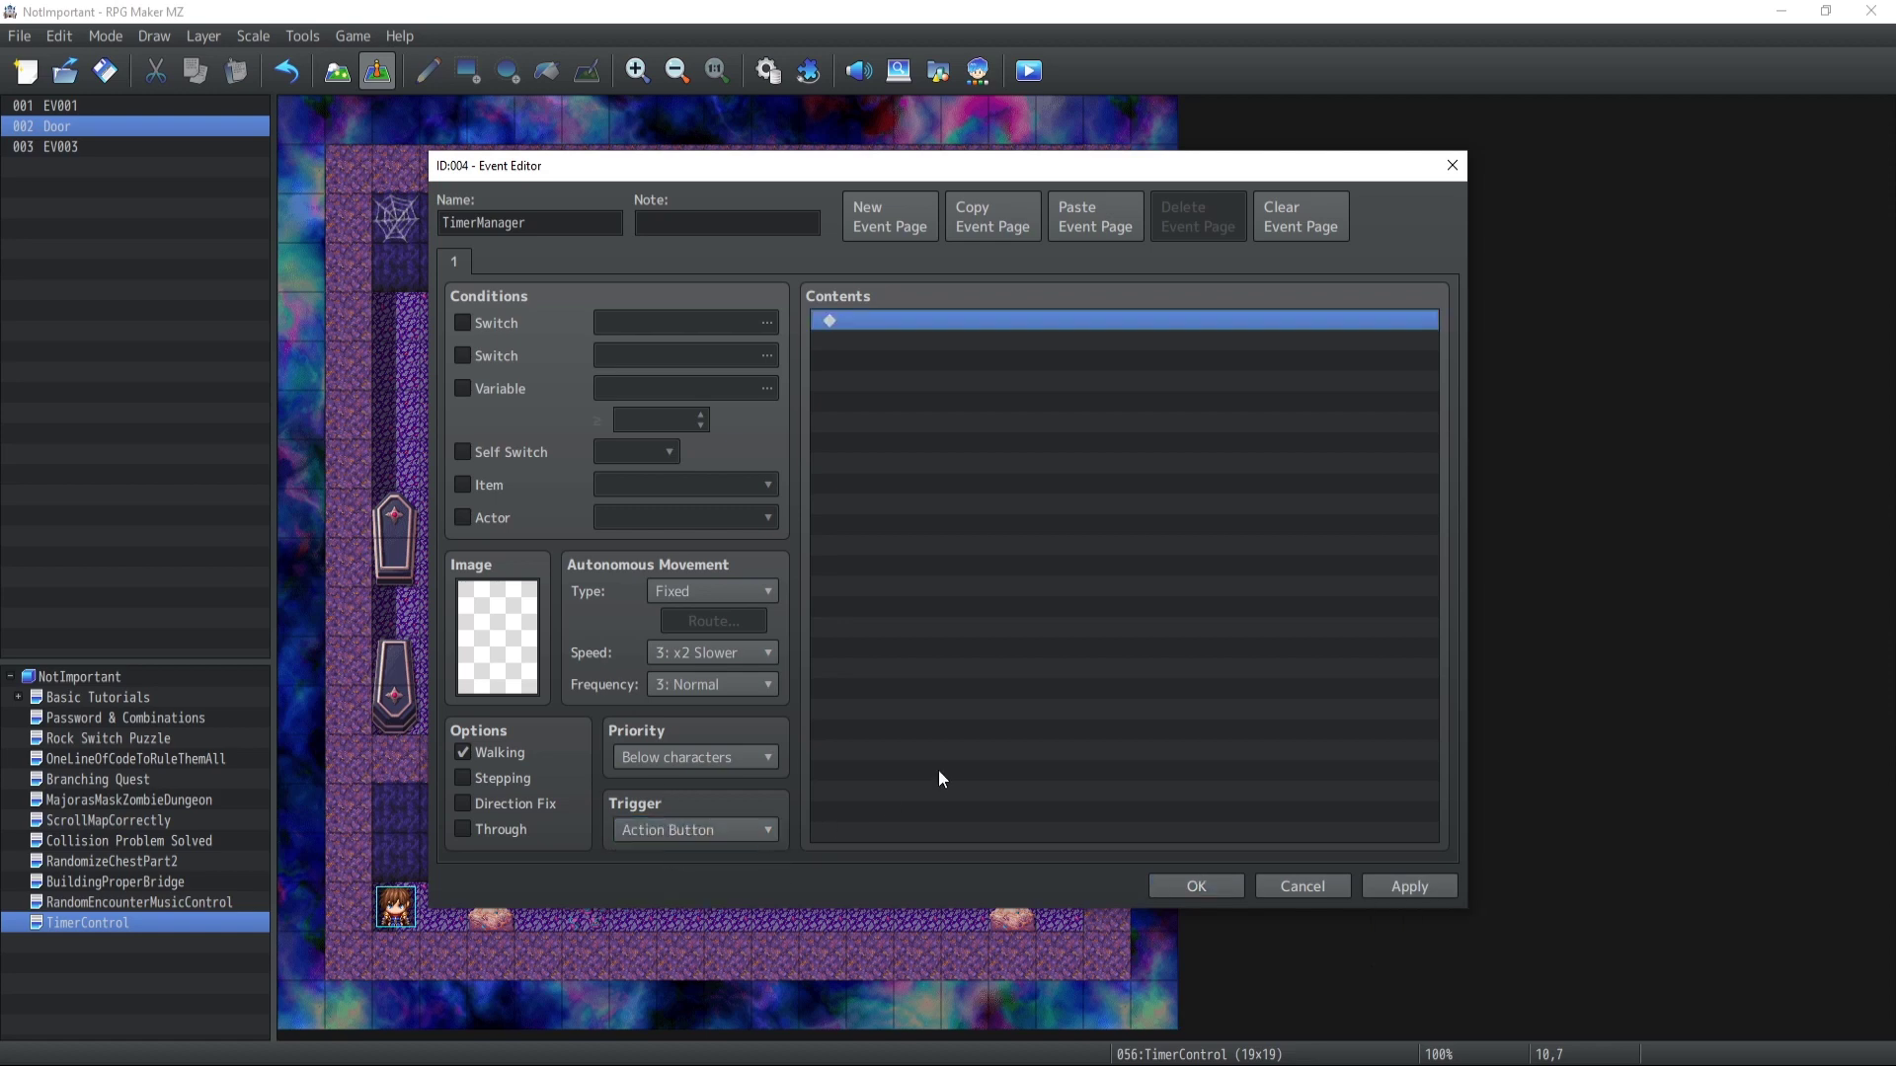
Add a second page to TimerManager that requires self switch A
left_click(976, 215)
left_click(1065, 215)
left_click(462, 451)
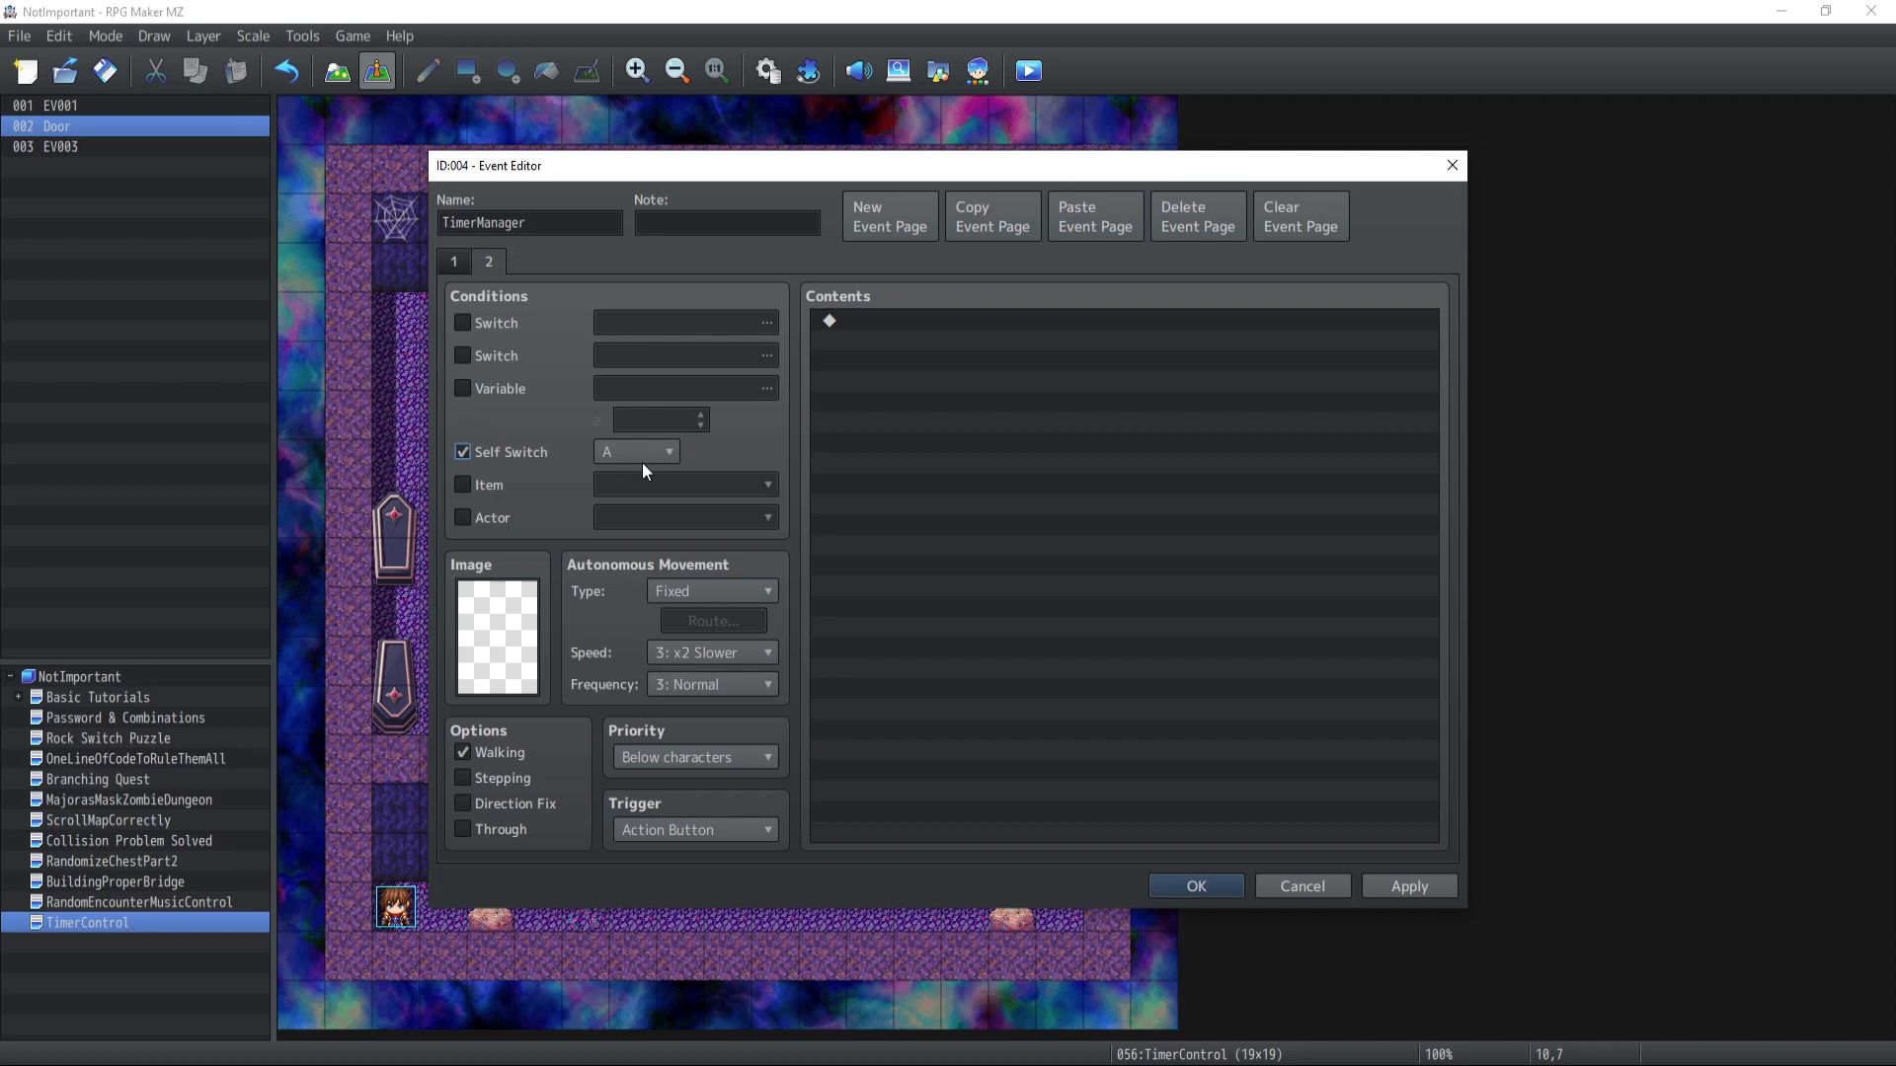
left_click(669, 833)
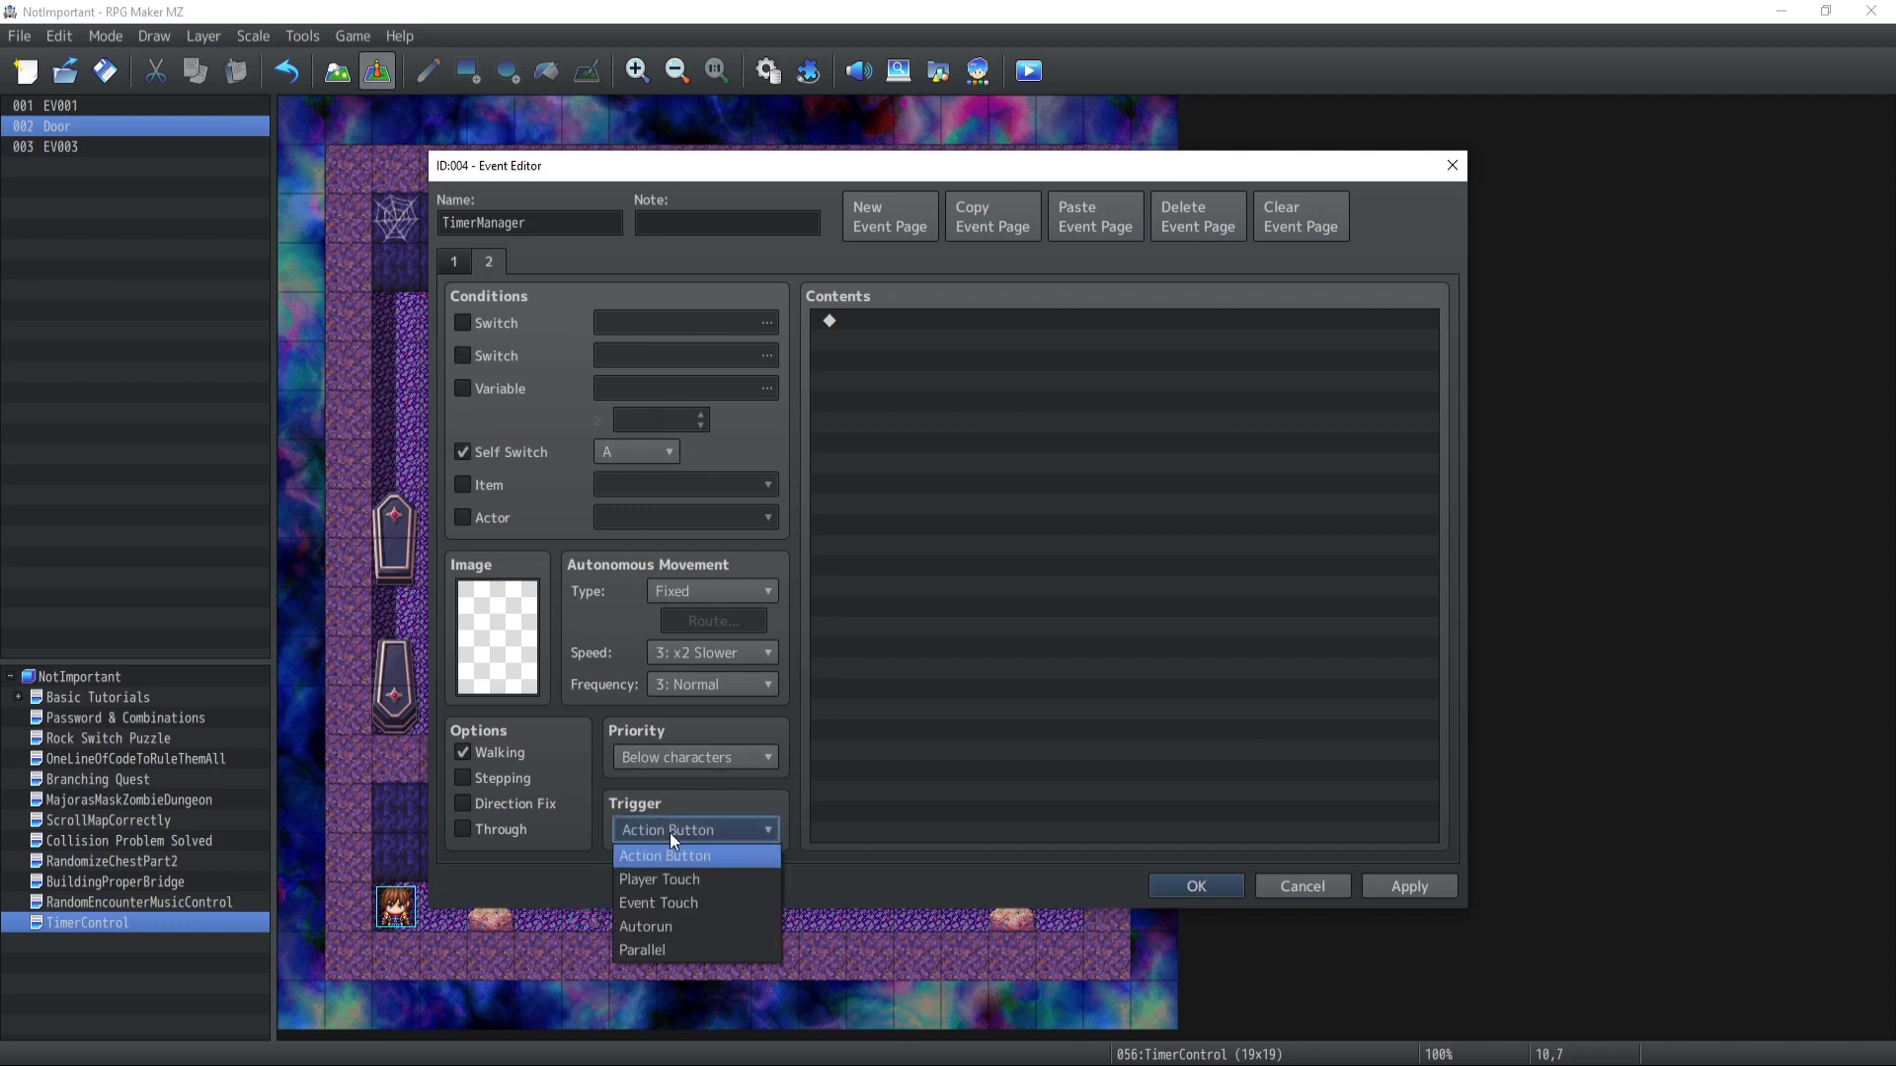
Set page 2 to Autorun and add a Control Timer command starting a 10-second timer
left_click(649, 928)
double_click(827, 572)
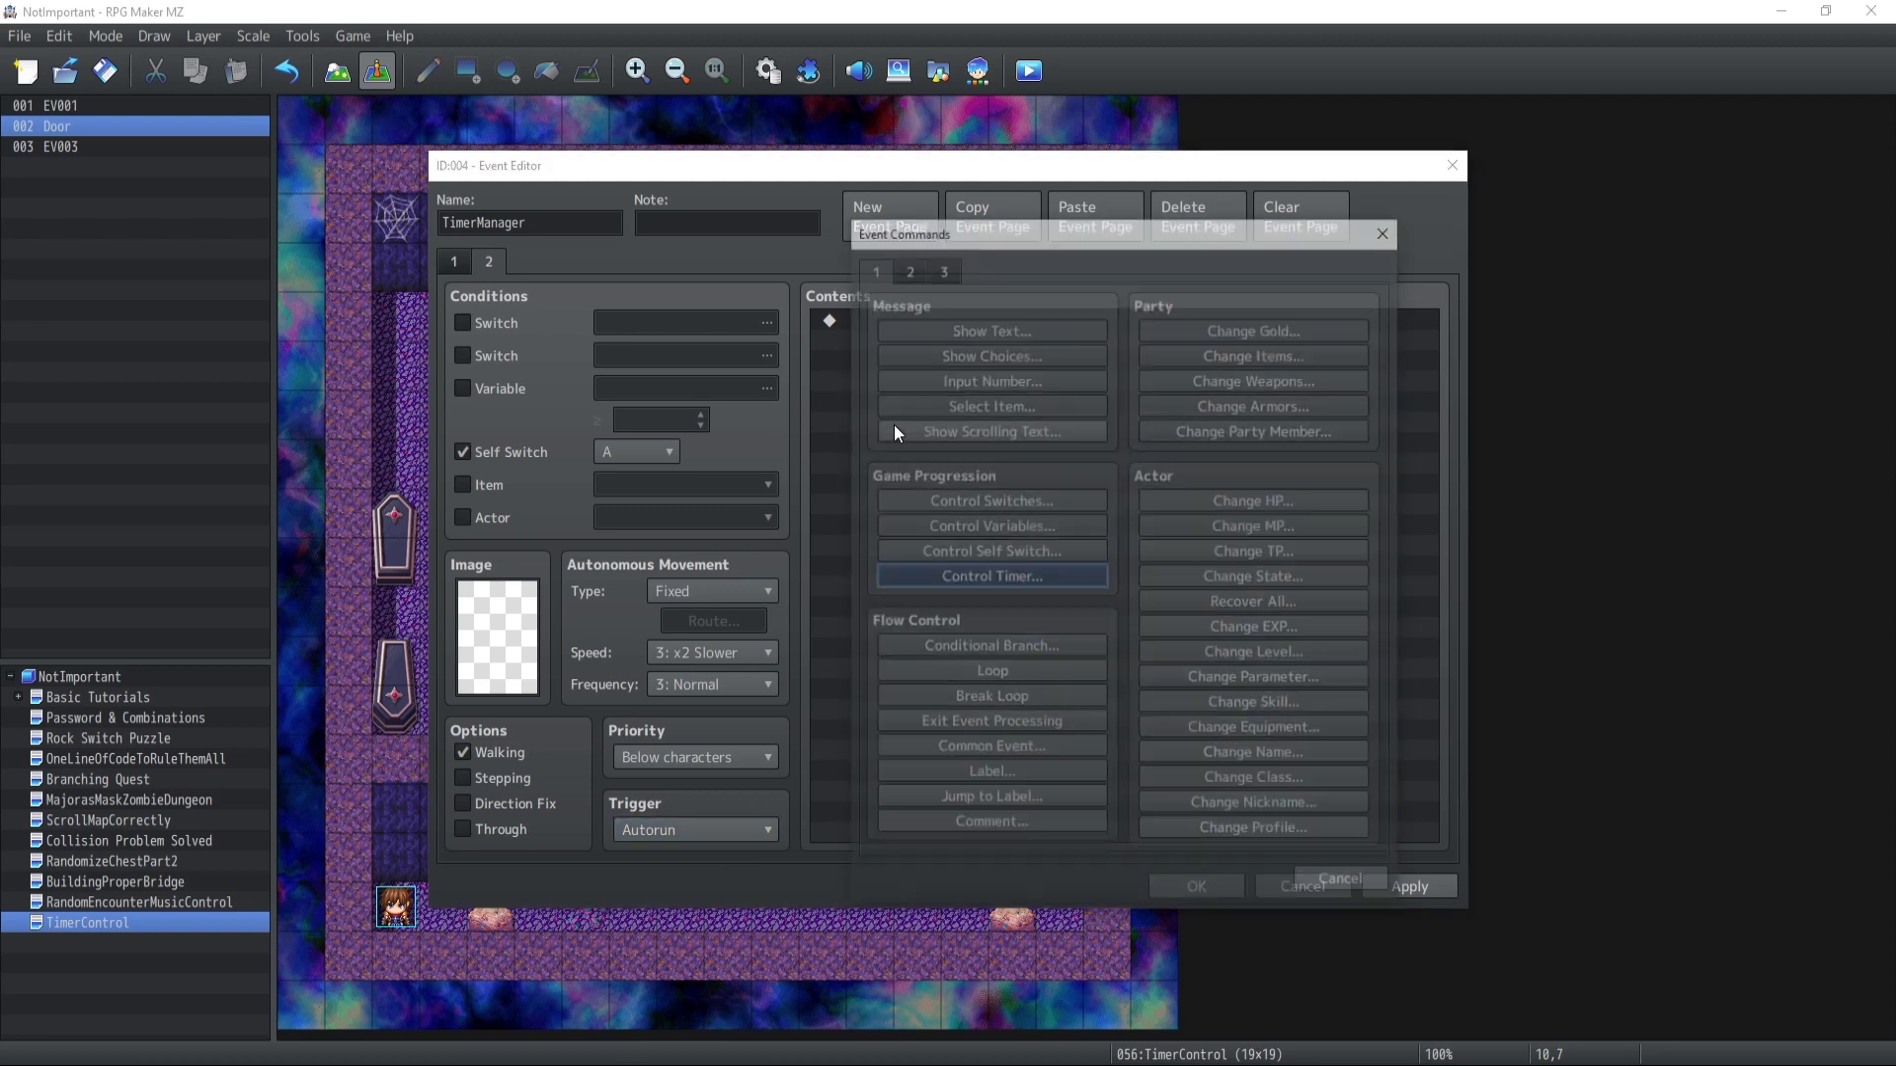
left_click(932, 578)
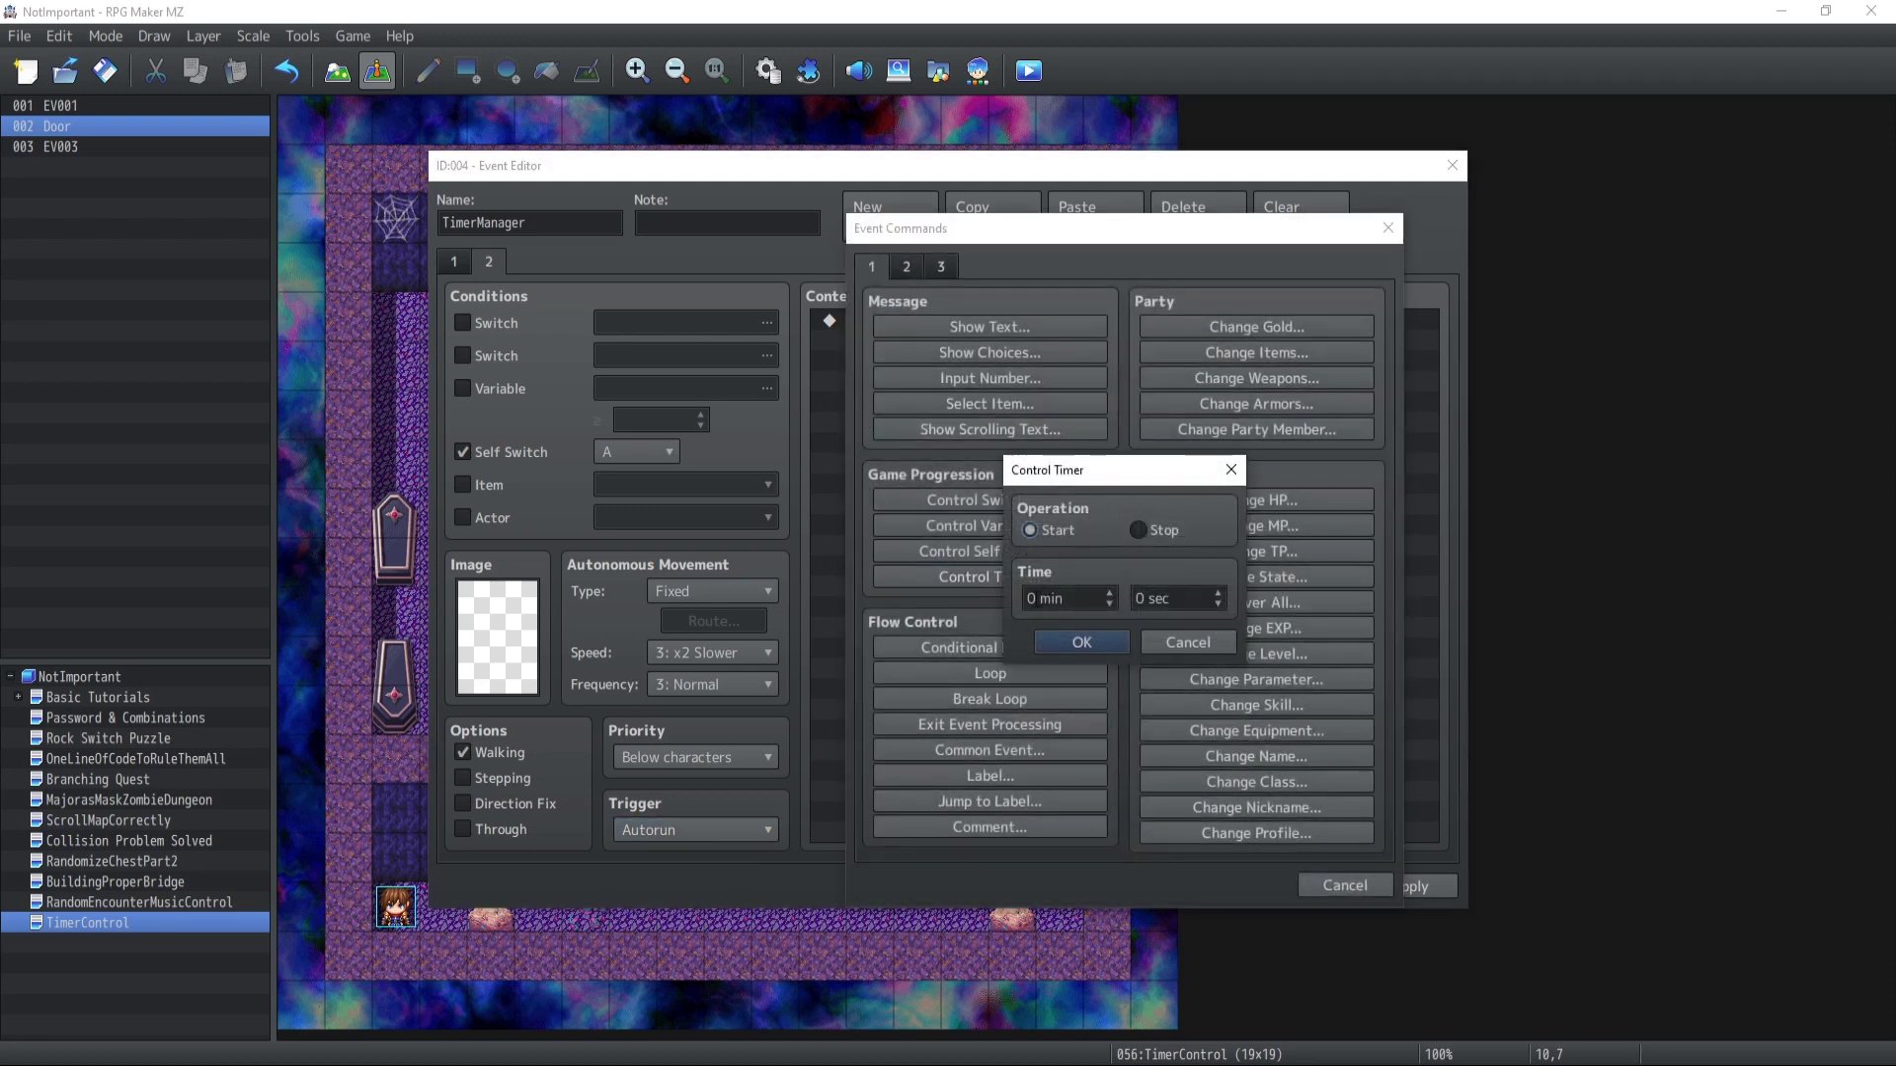
left_click(1147, 599)
type("10")
left_click(1082, 642)
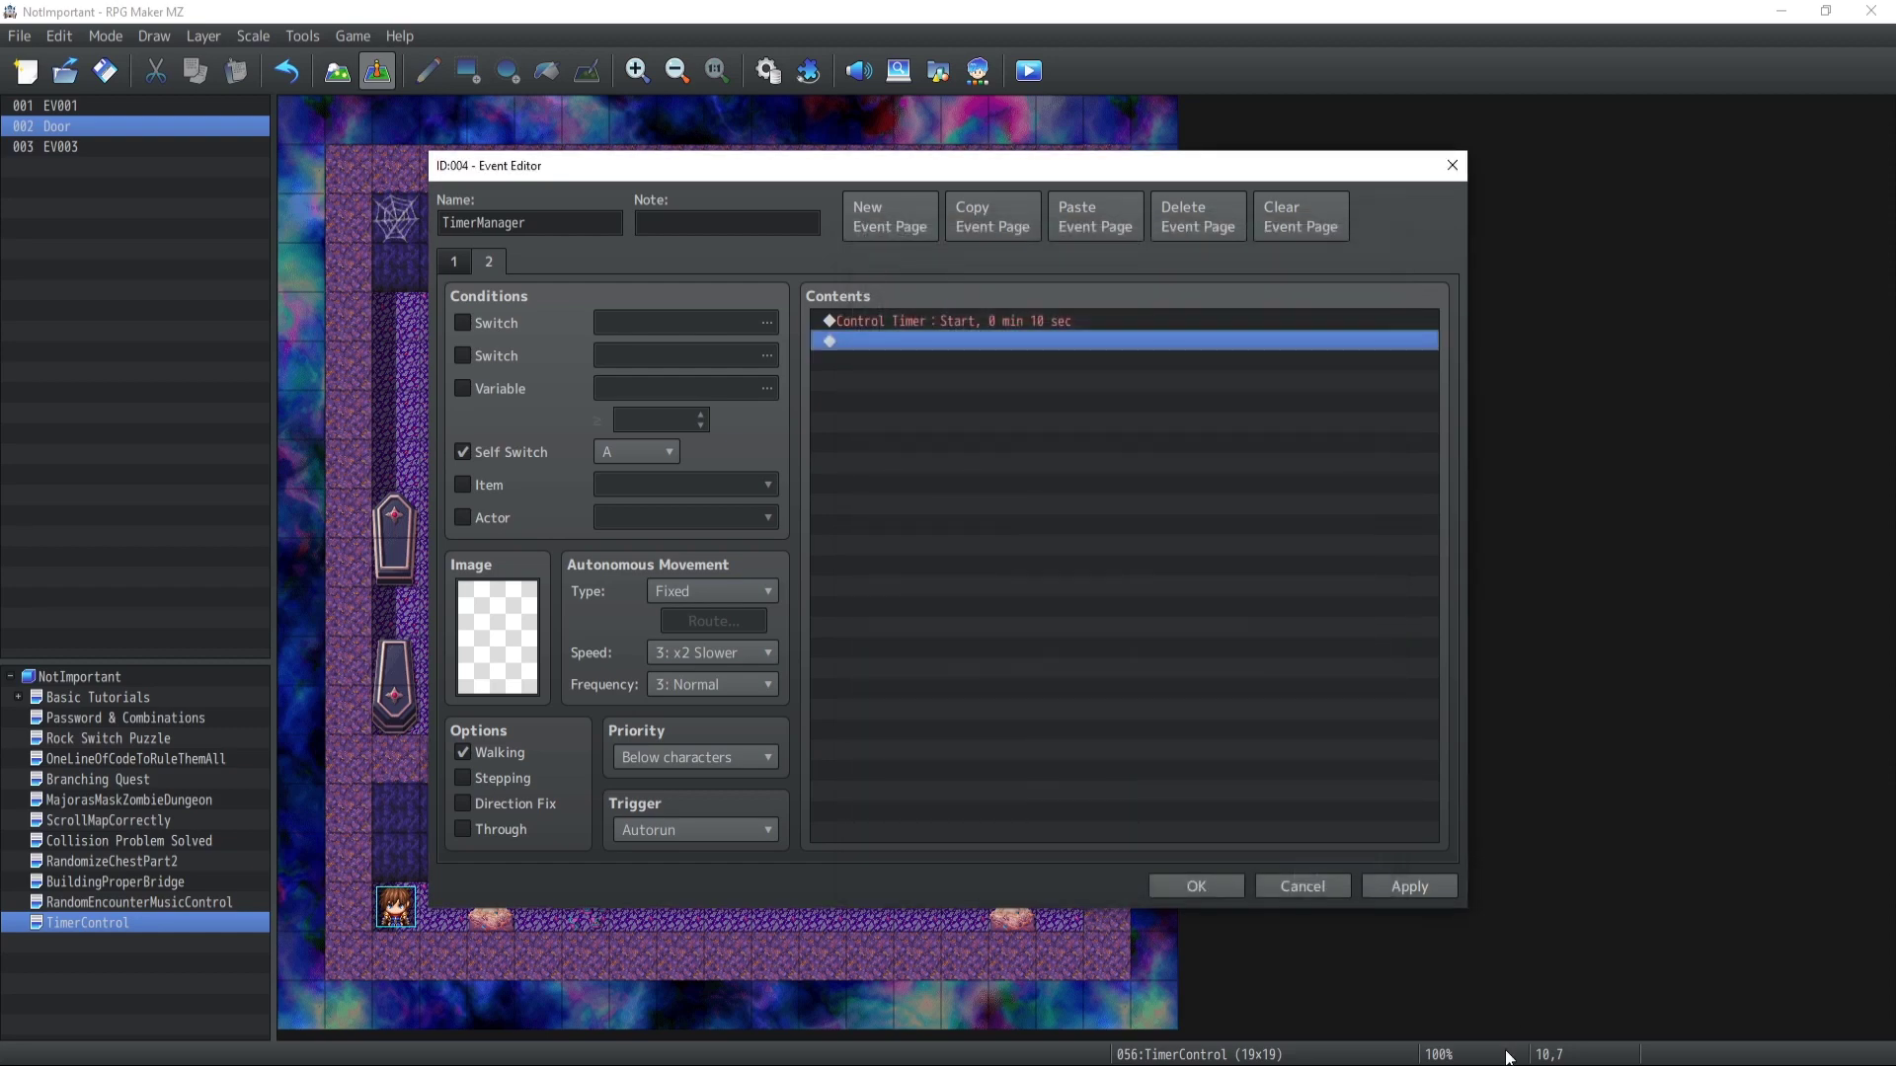
Keep page 2 on Autorun and add a Control Self Switch command turning B on
left_click(725, 827)
left_click(957, 436)
double_click(865, 339)
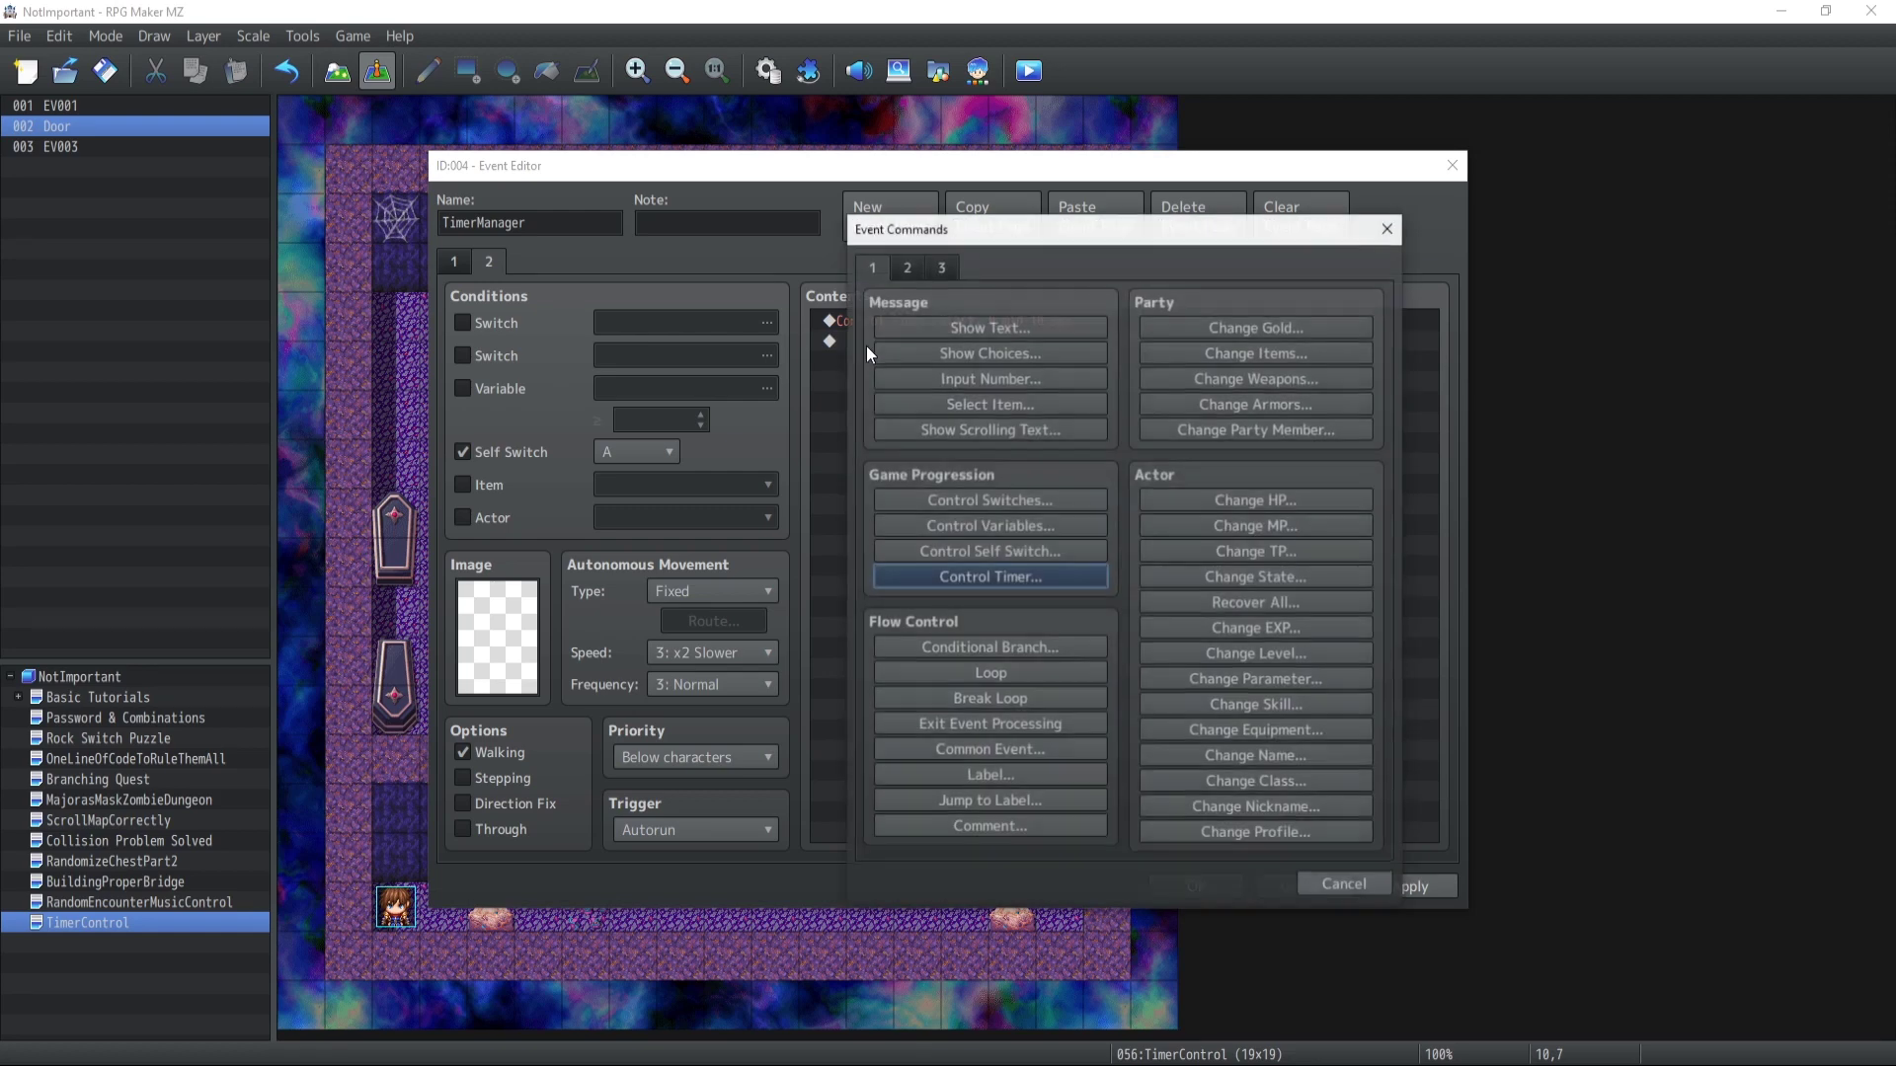
left_click(946, 551)
left_click(1075, 541)
left_click(1074, 566)
left_click(1082, 642)
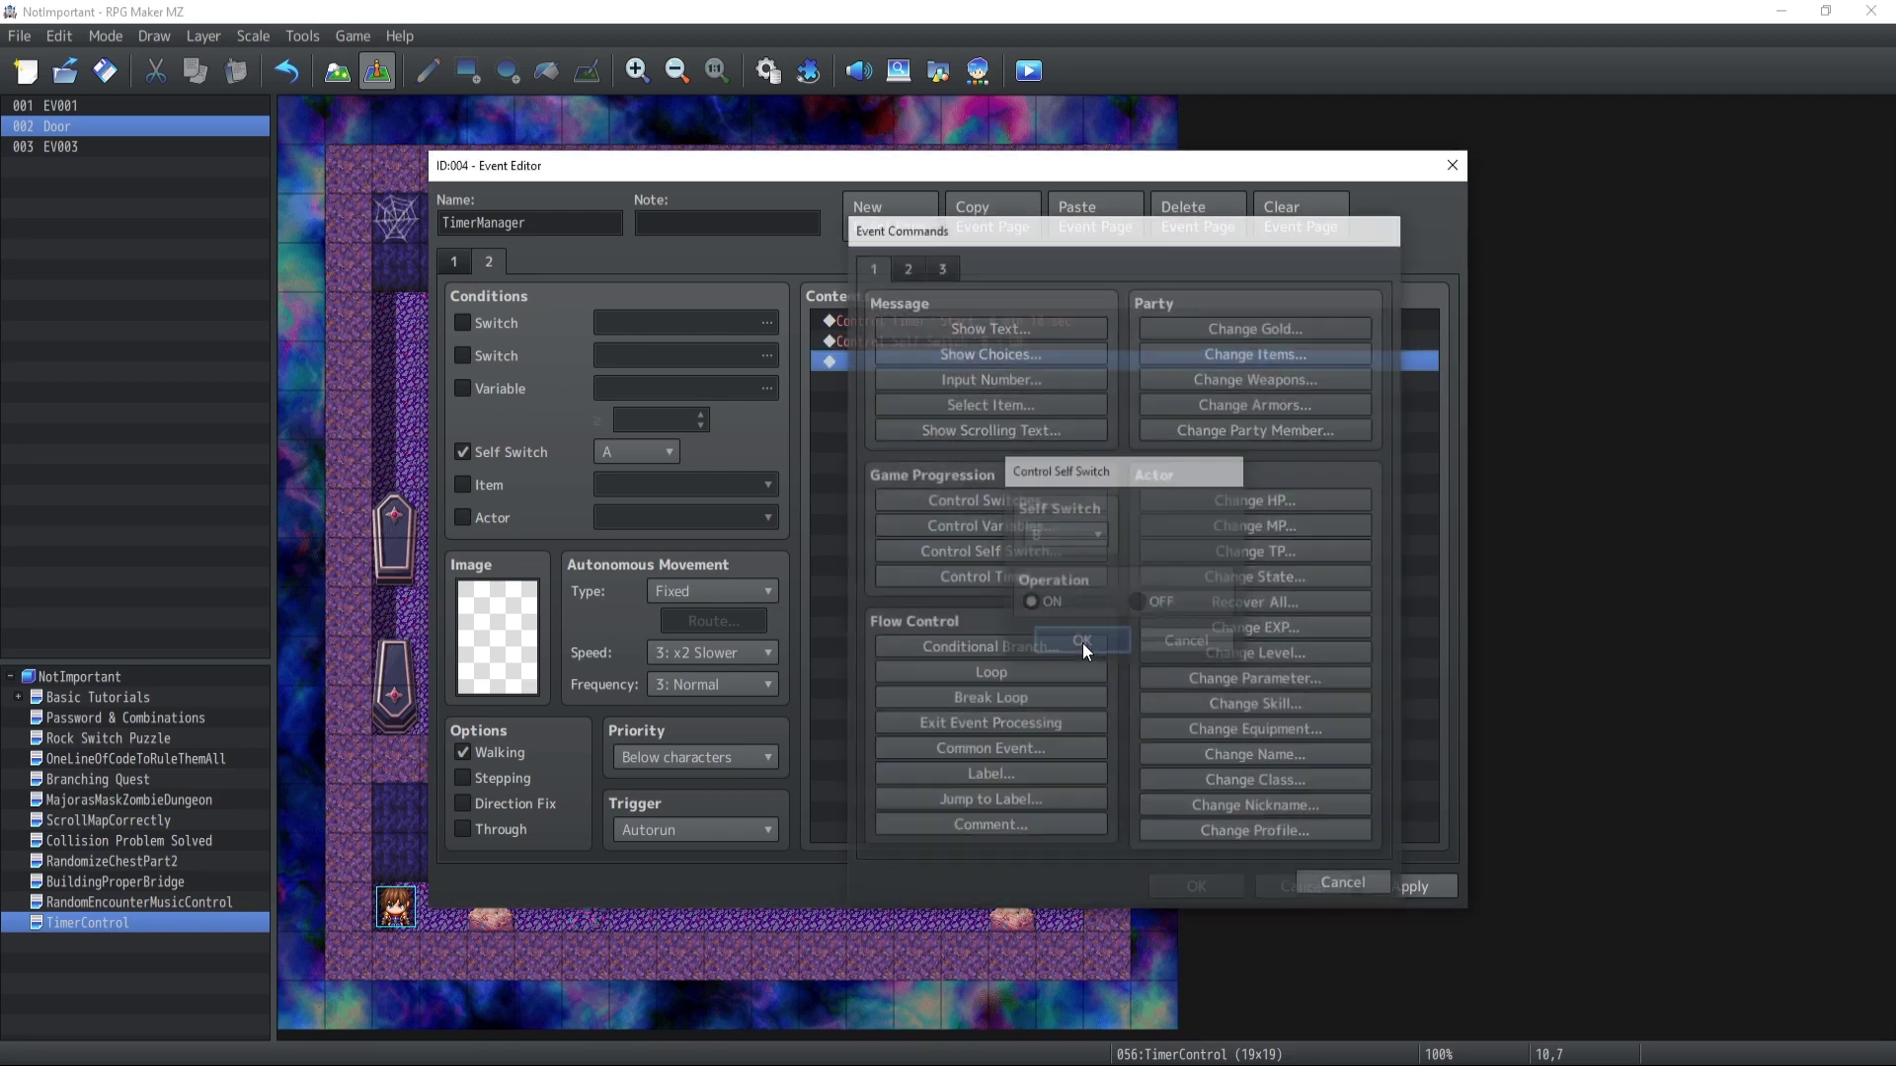
Add a third page requiring self switch B with a Parallel trigger
left_click(854, 210)
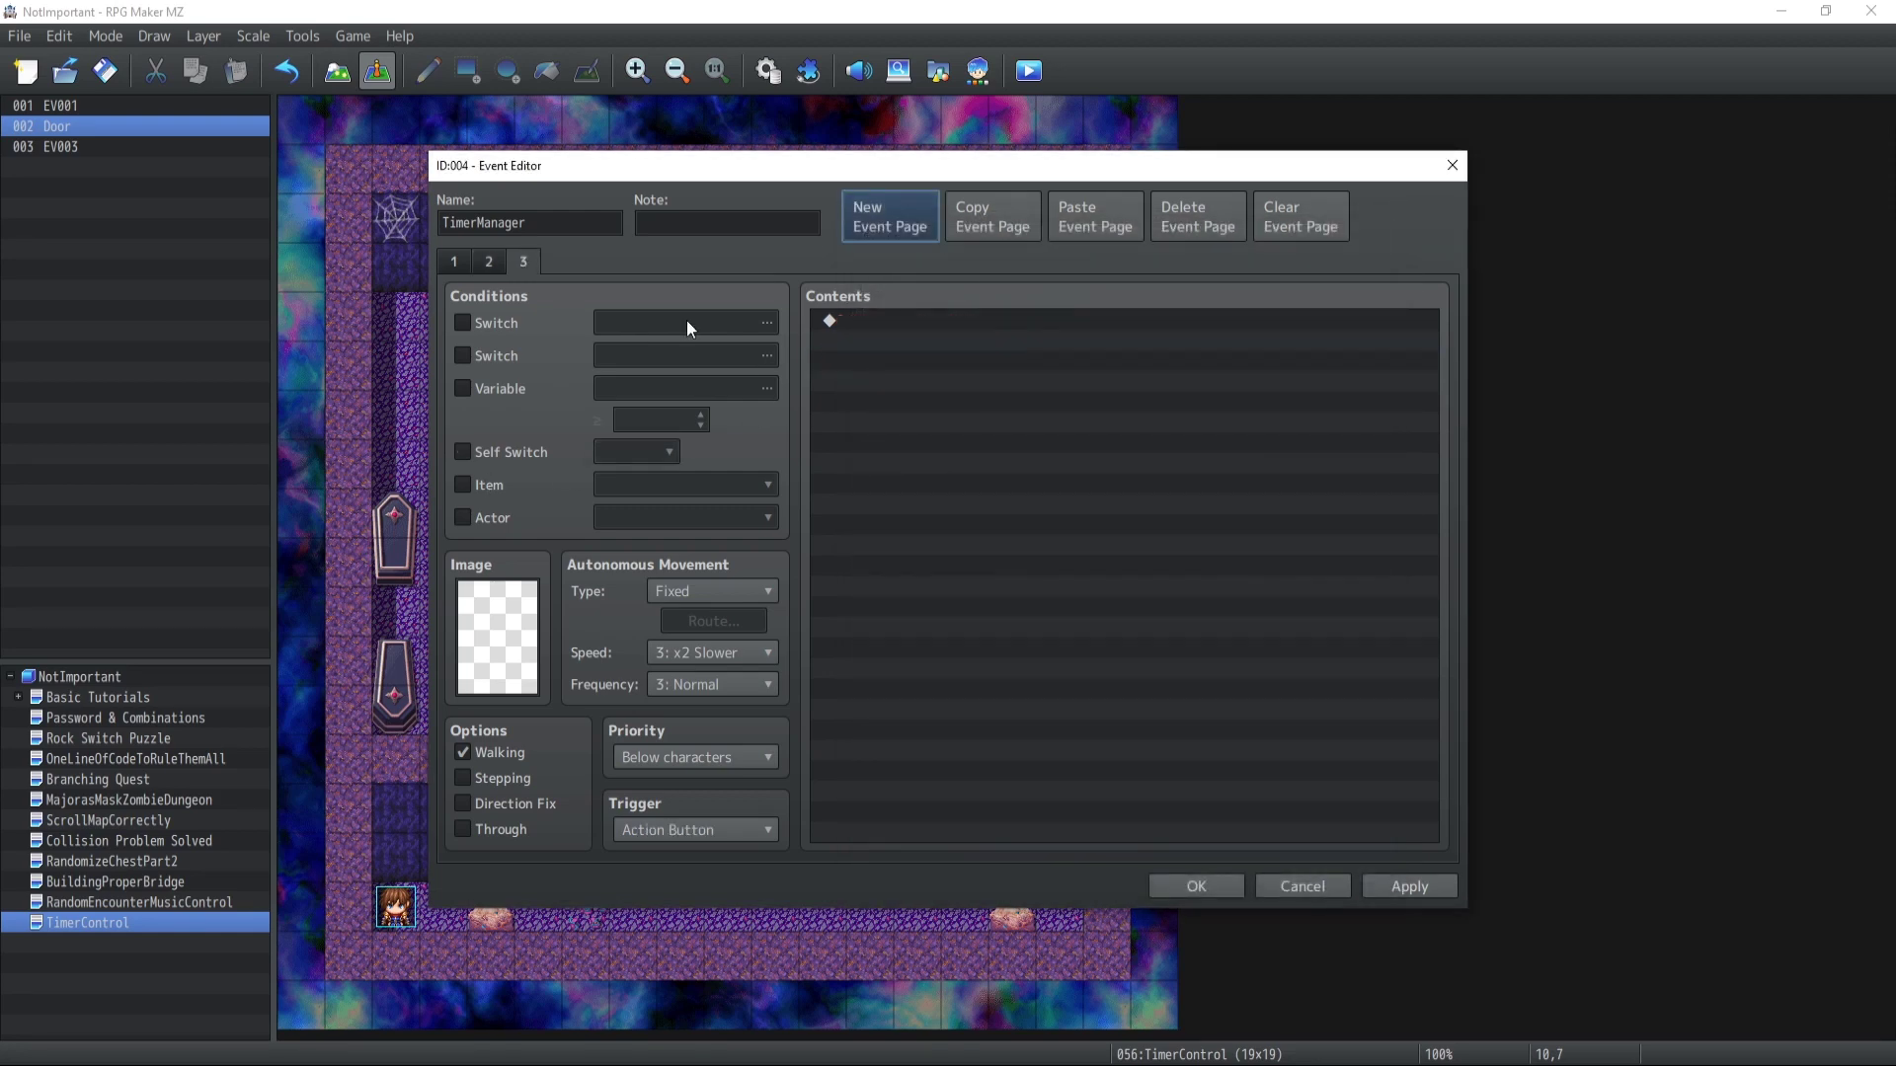
left_click(461, 452)
left_click(612, 451)
left_click(620, 502)
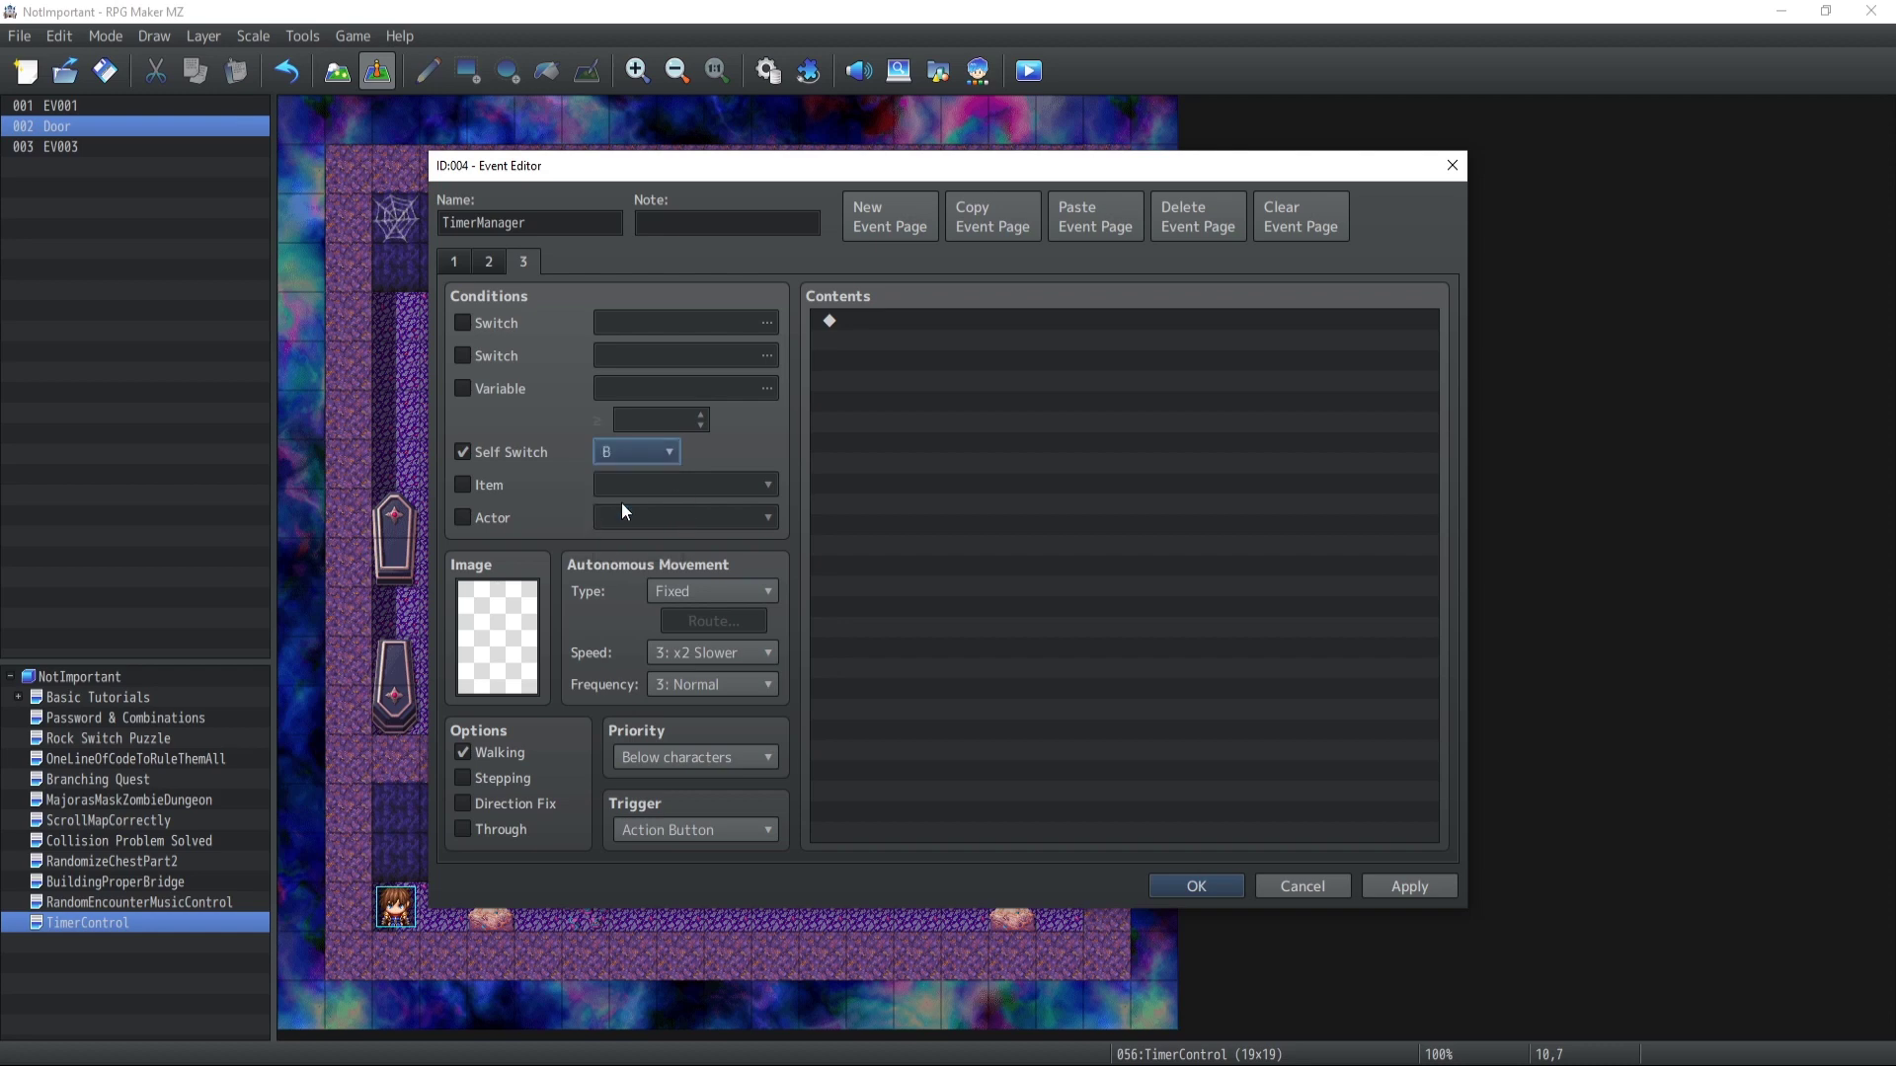
left_click(667, 827)
left_click(651, 941)
Add a Conditional Branch on page 3 checking Timer ≤ 0 min 0 sec
left_click(849, 346)
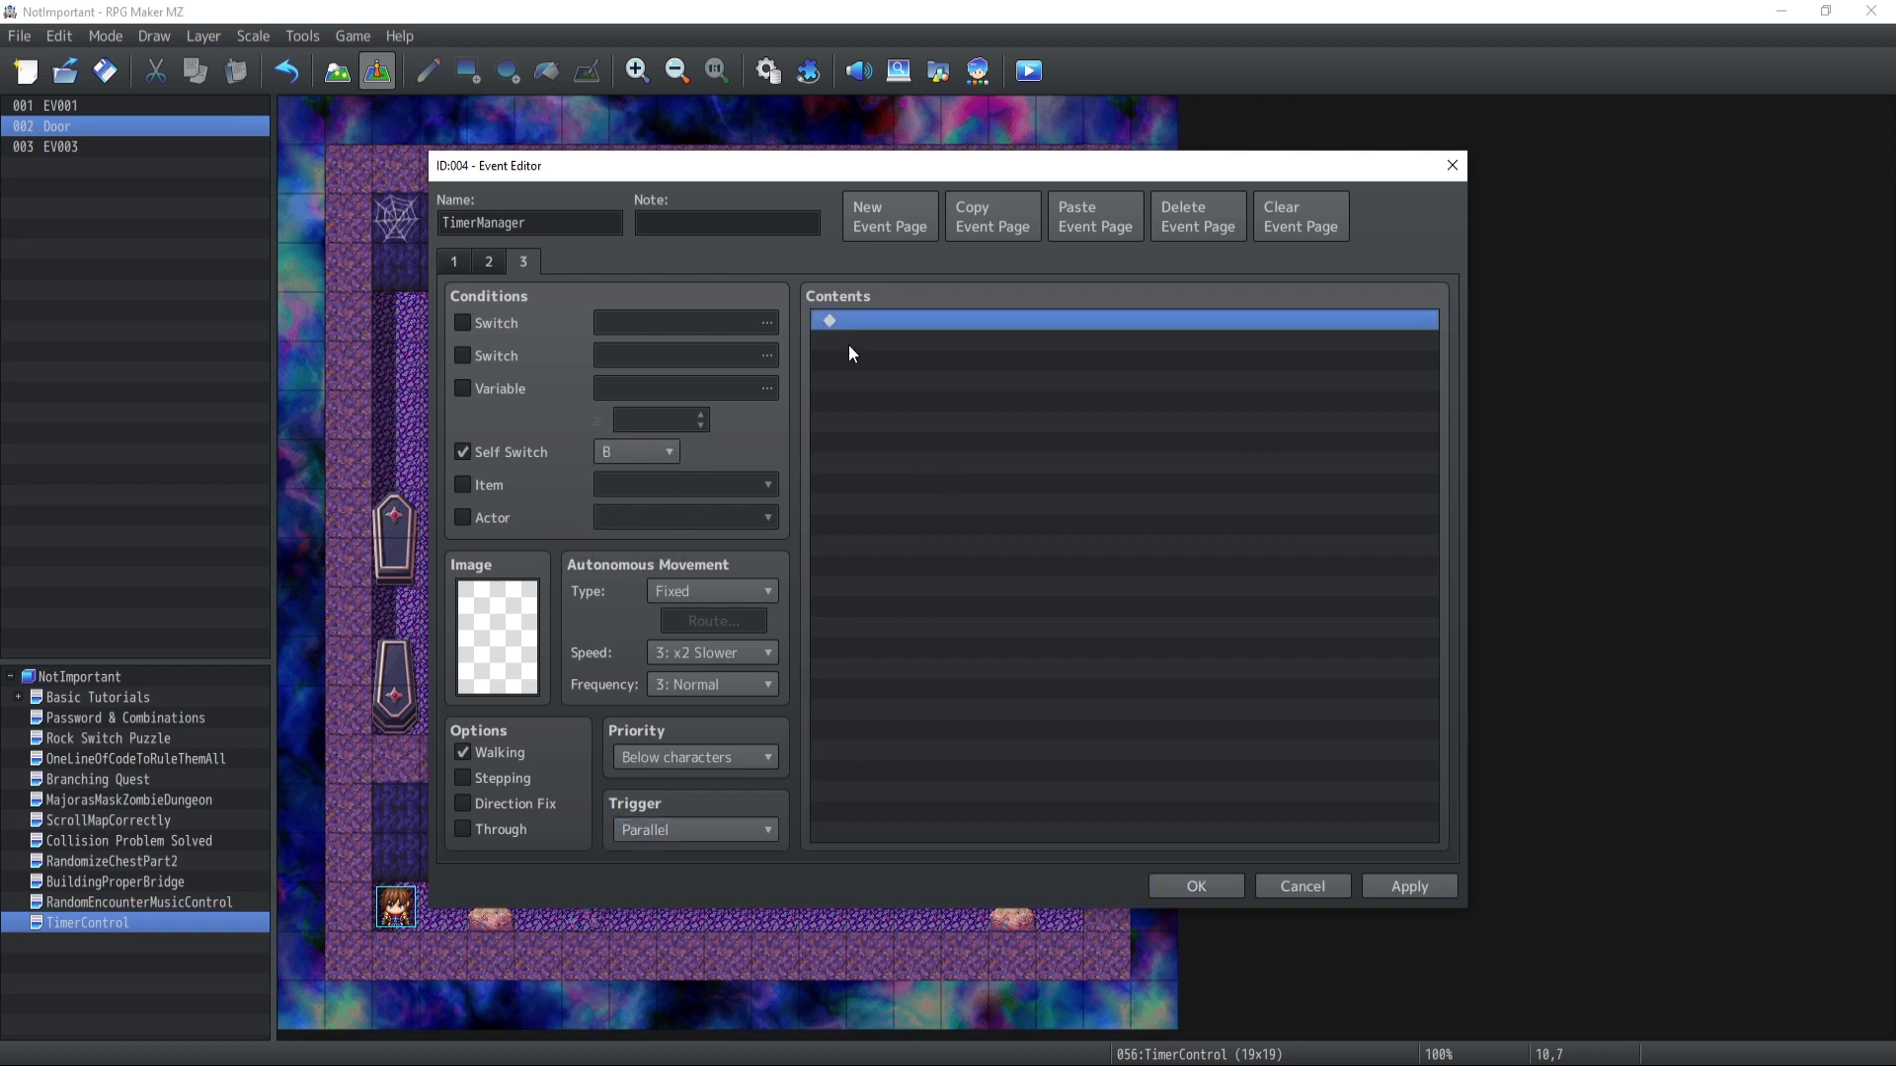
double_click(851, 354)
left_click(990, 647)
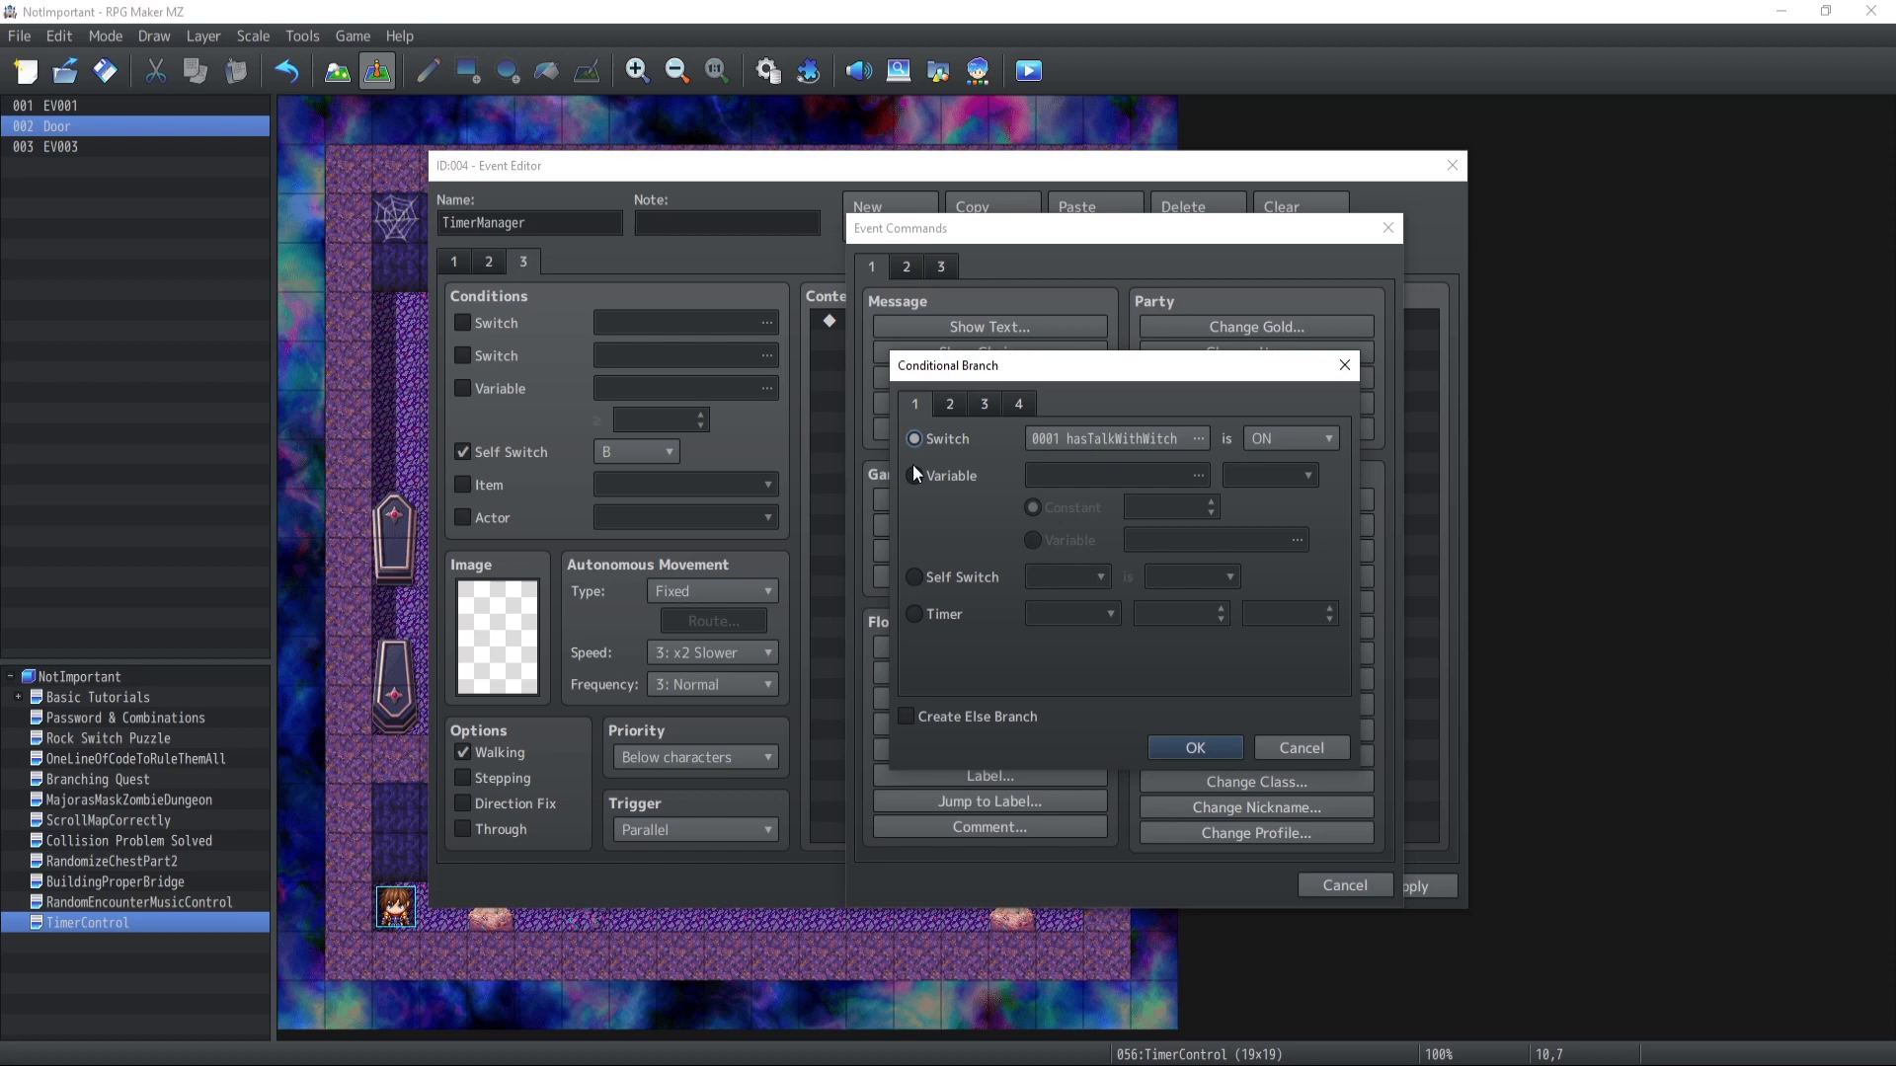
left_click(913, 613)
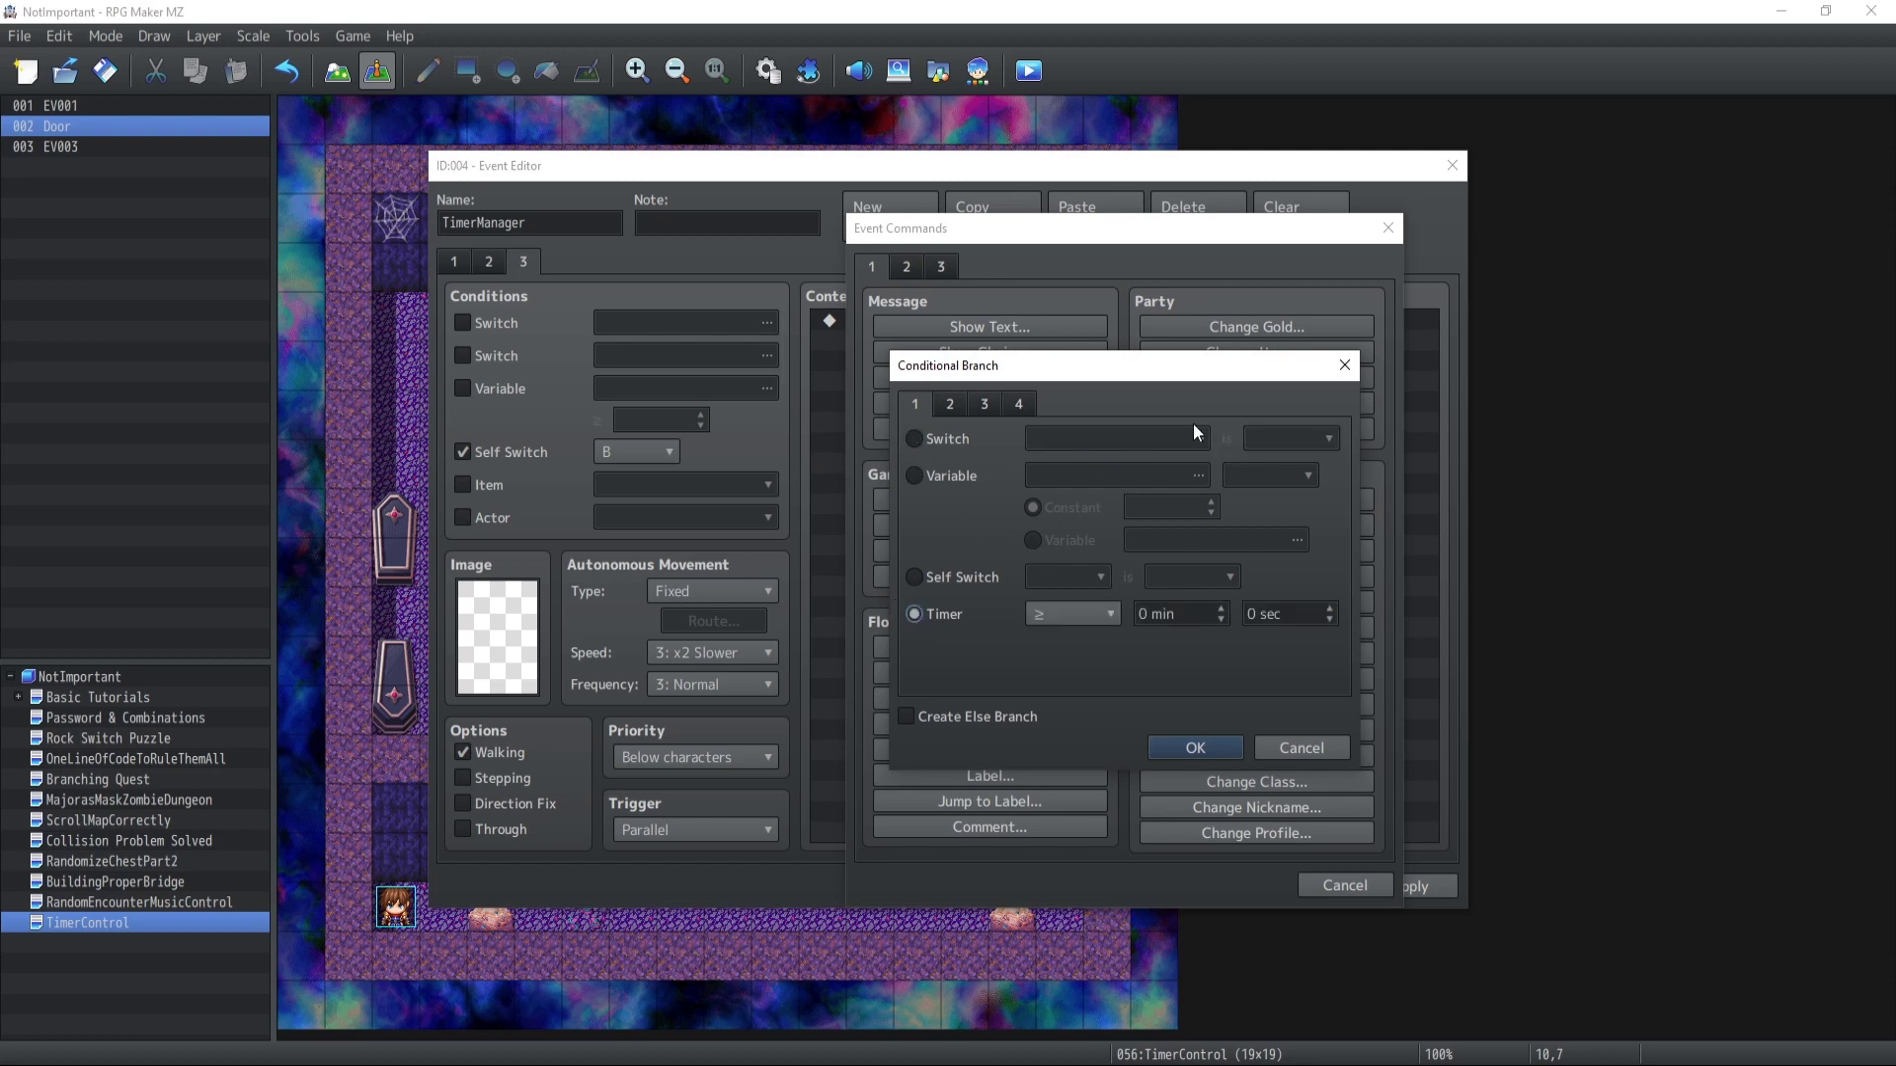
left_click(1076, 614)
left_click(1050, 661)
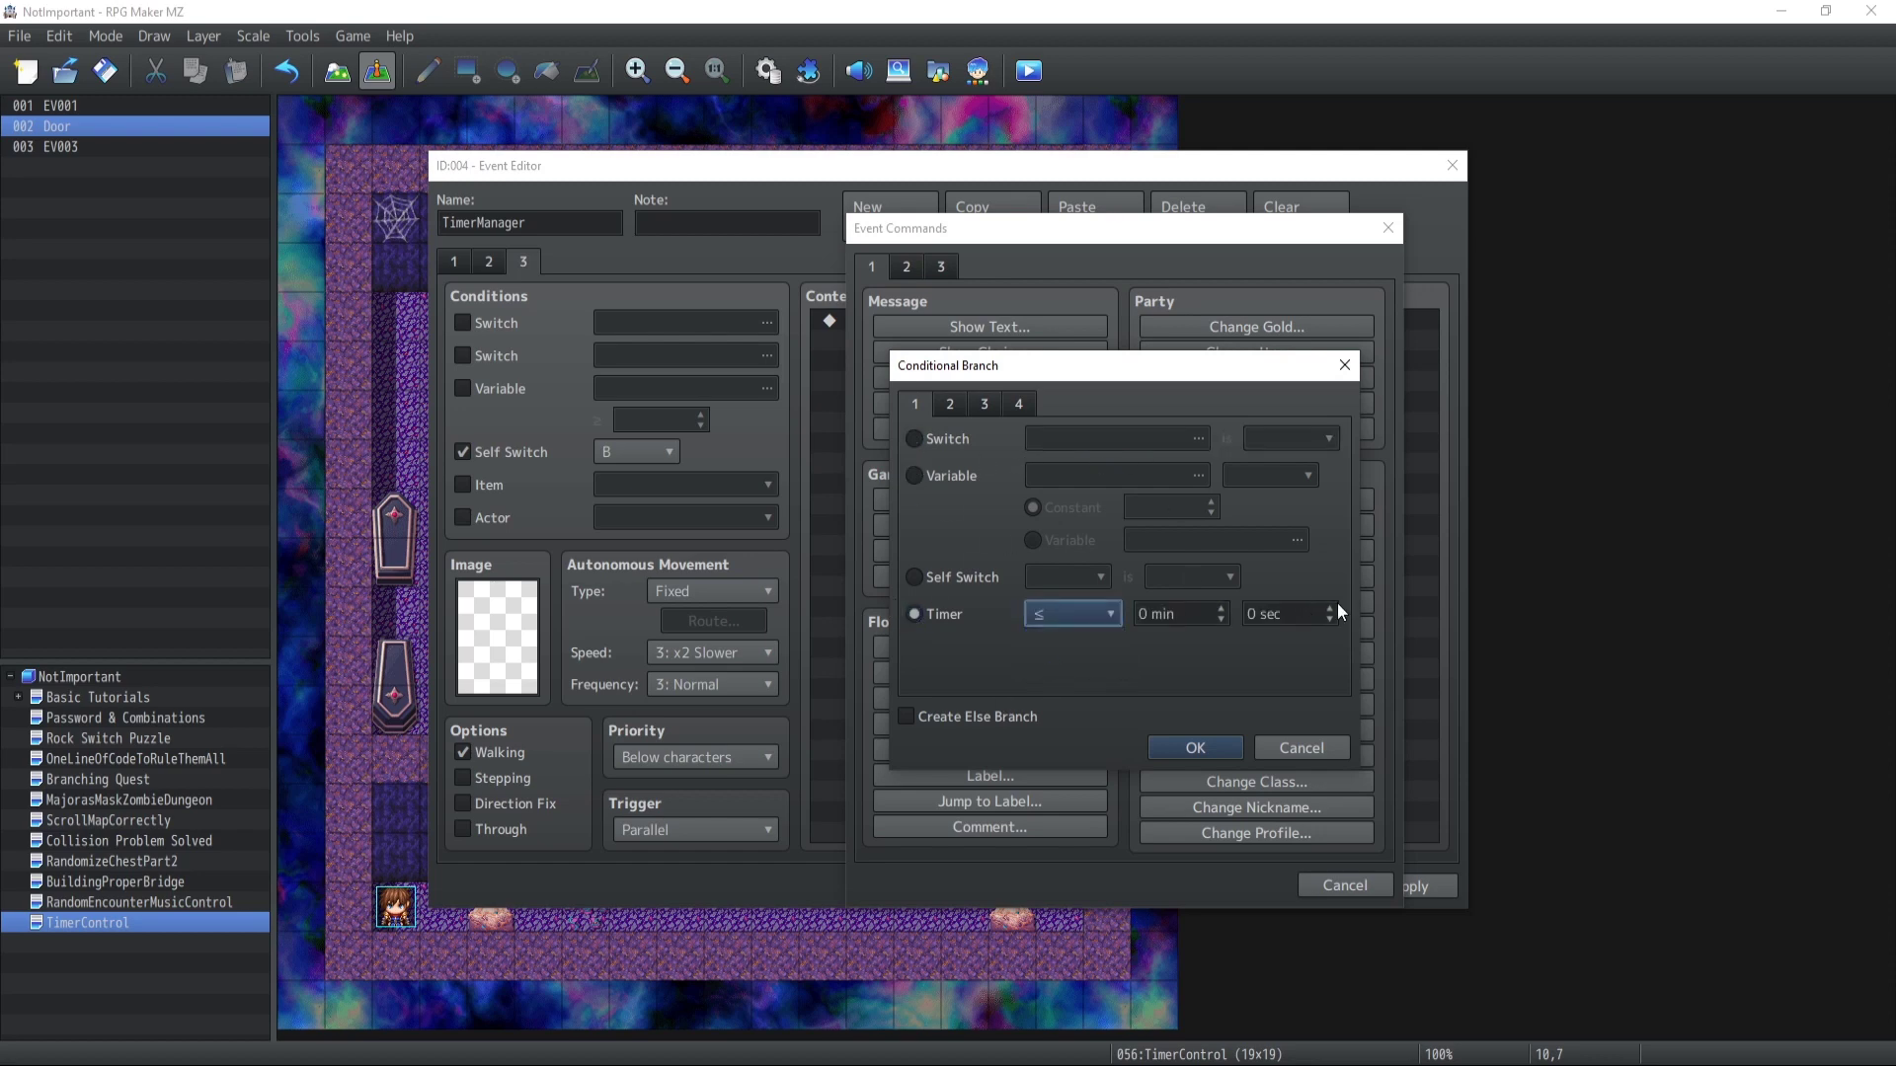
left_click(1197, 748)
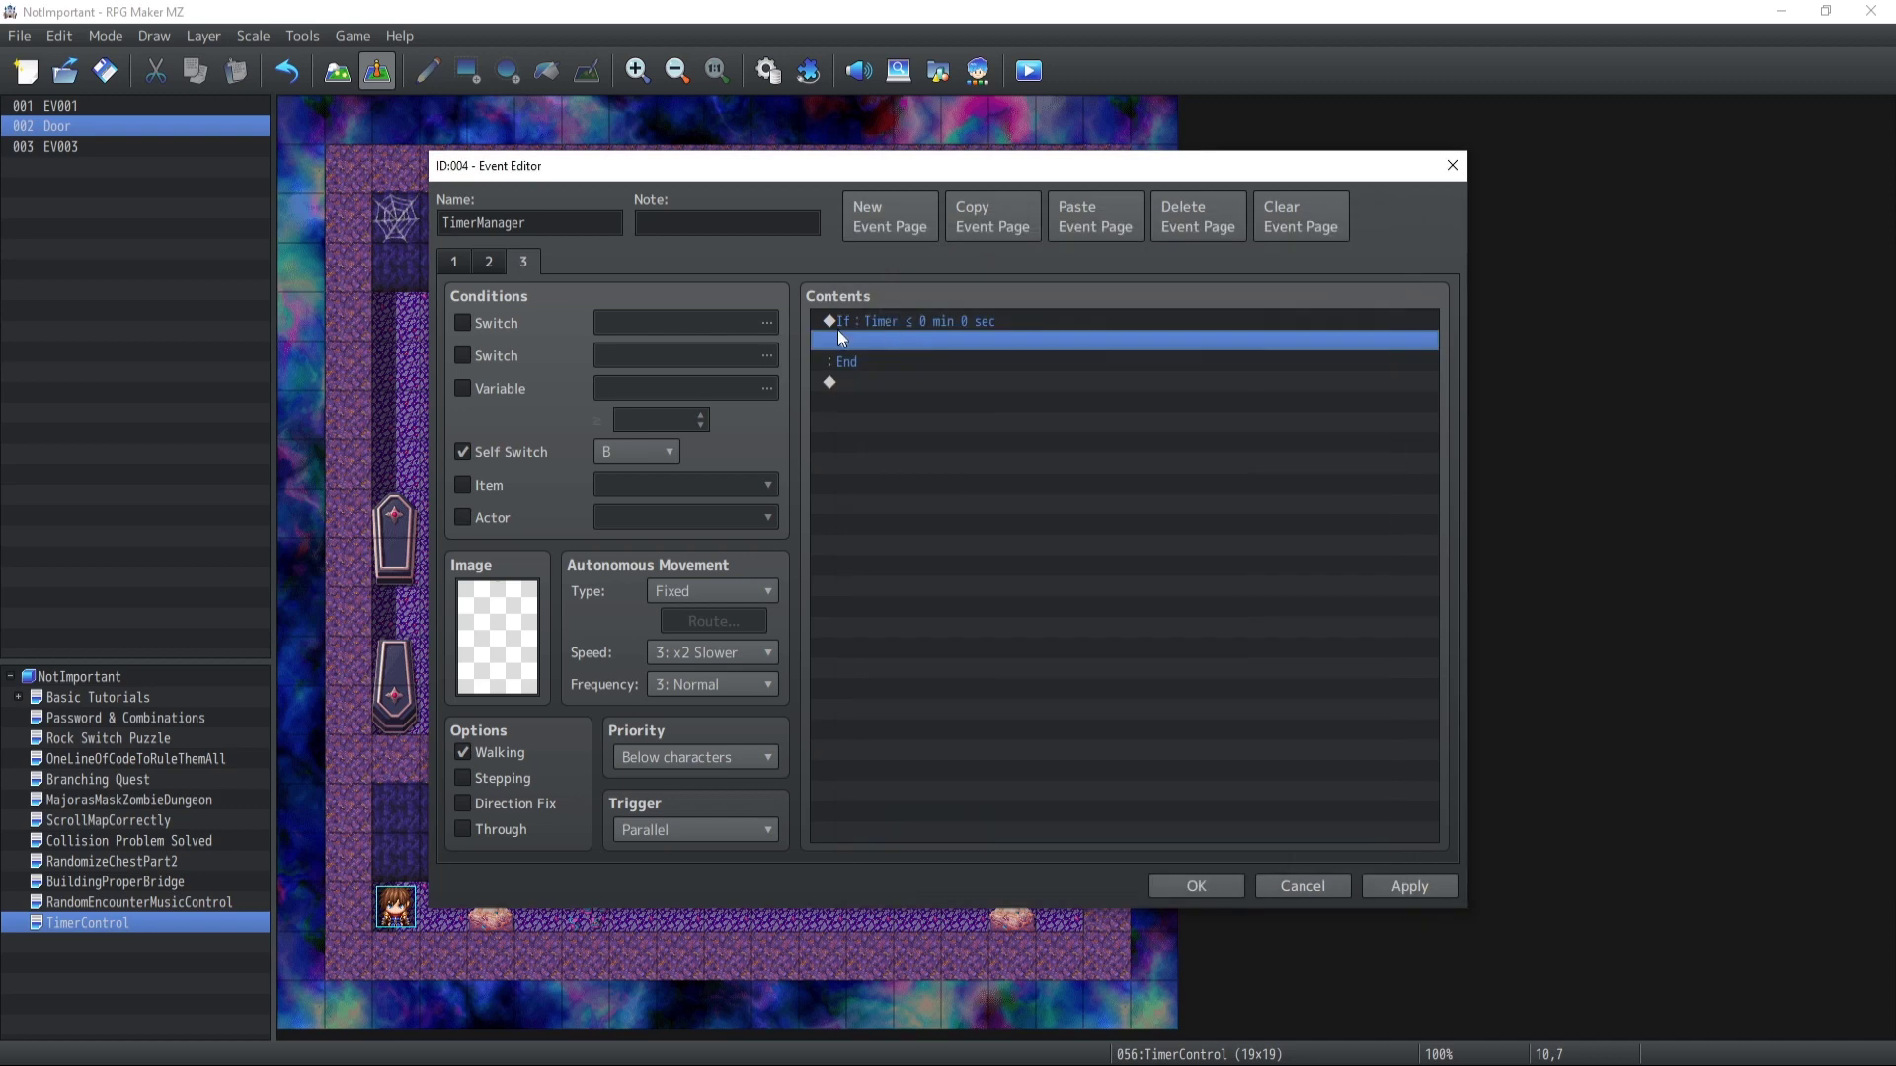
left_click(492, 265)
left_click(974, 361)
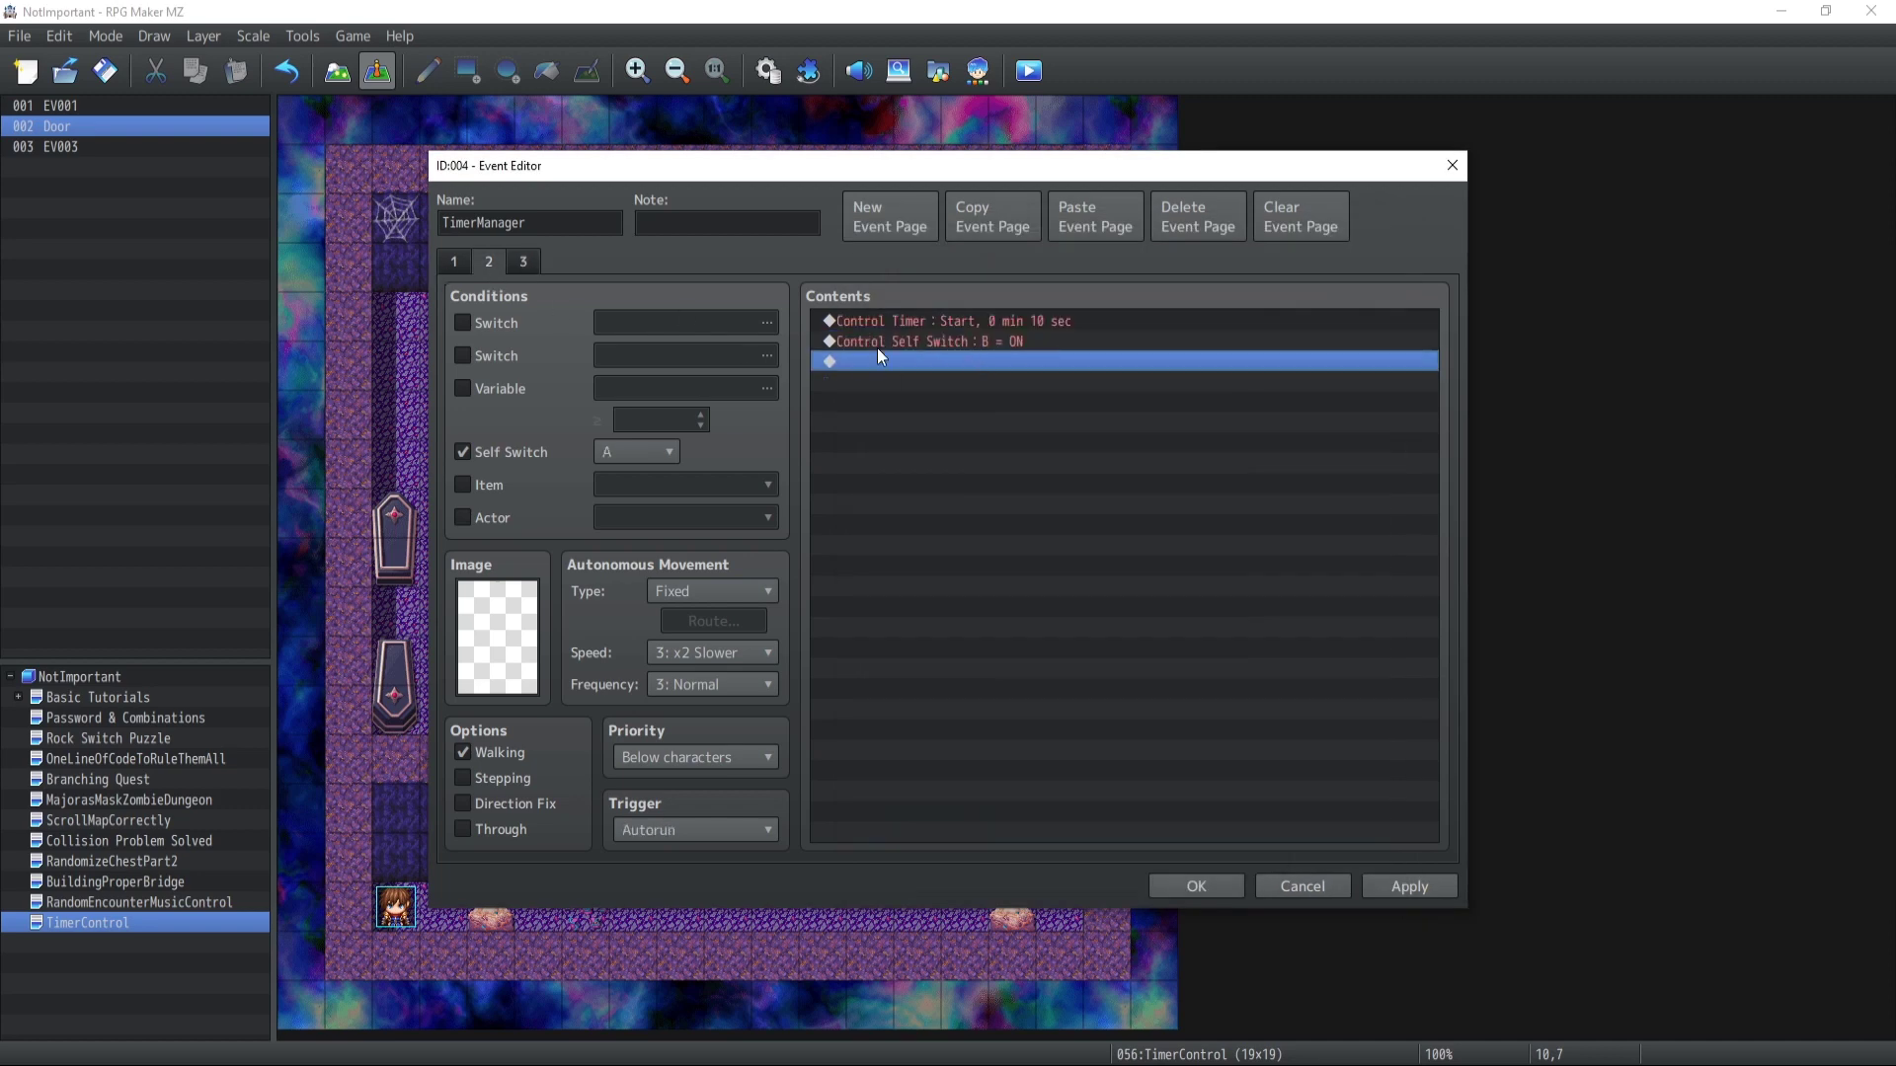
Copy the Timer ≤ 0 branch from page 3 and paste it into page 2
left_click(524, 262)
left_click_drag(873, 364, 862, 310)
key("ctrl+c")
left_click(487, 263)
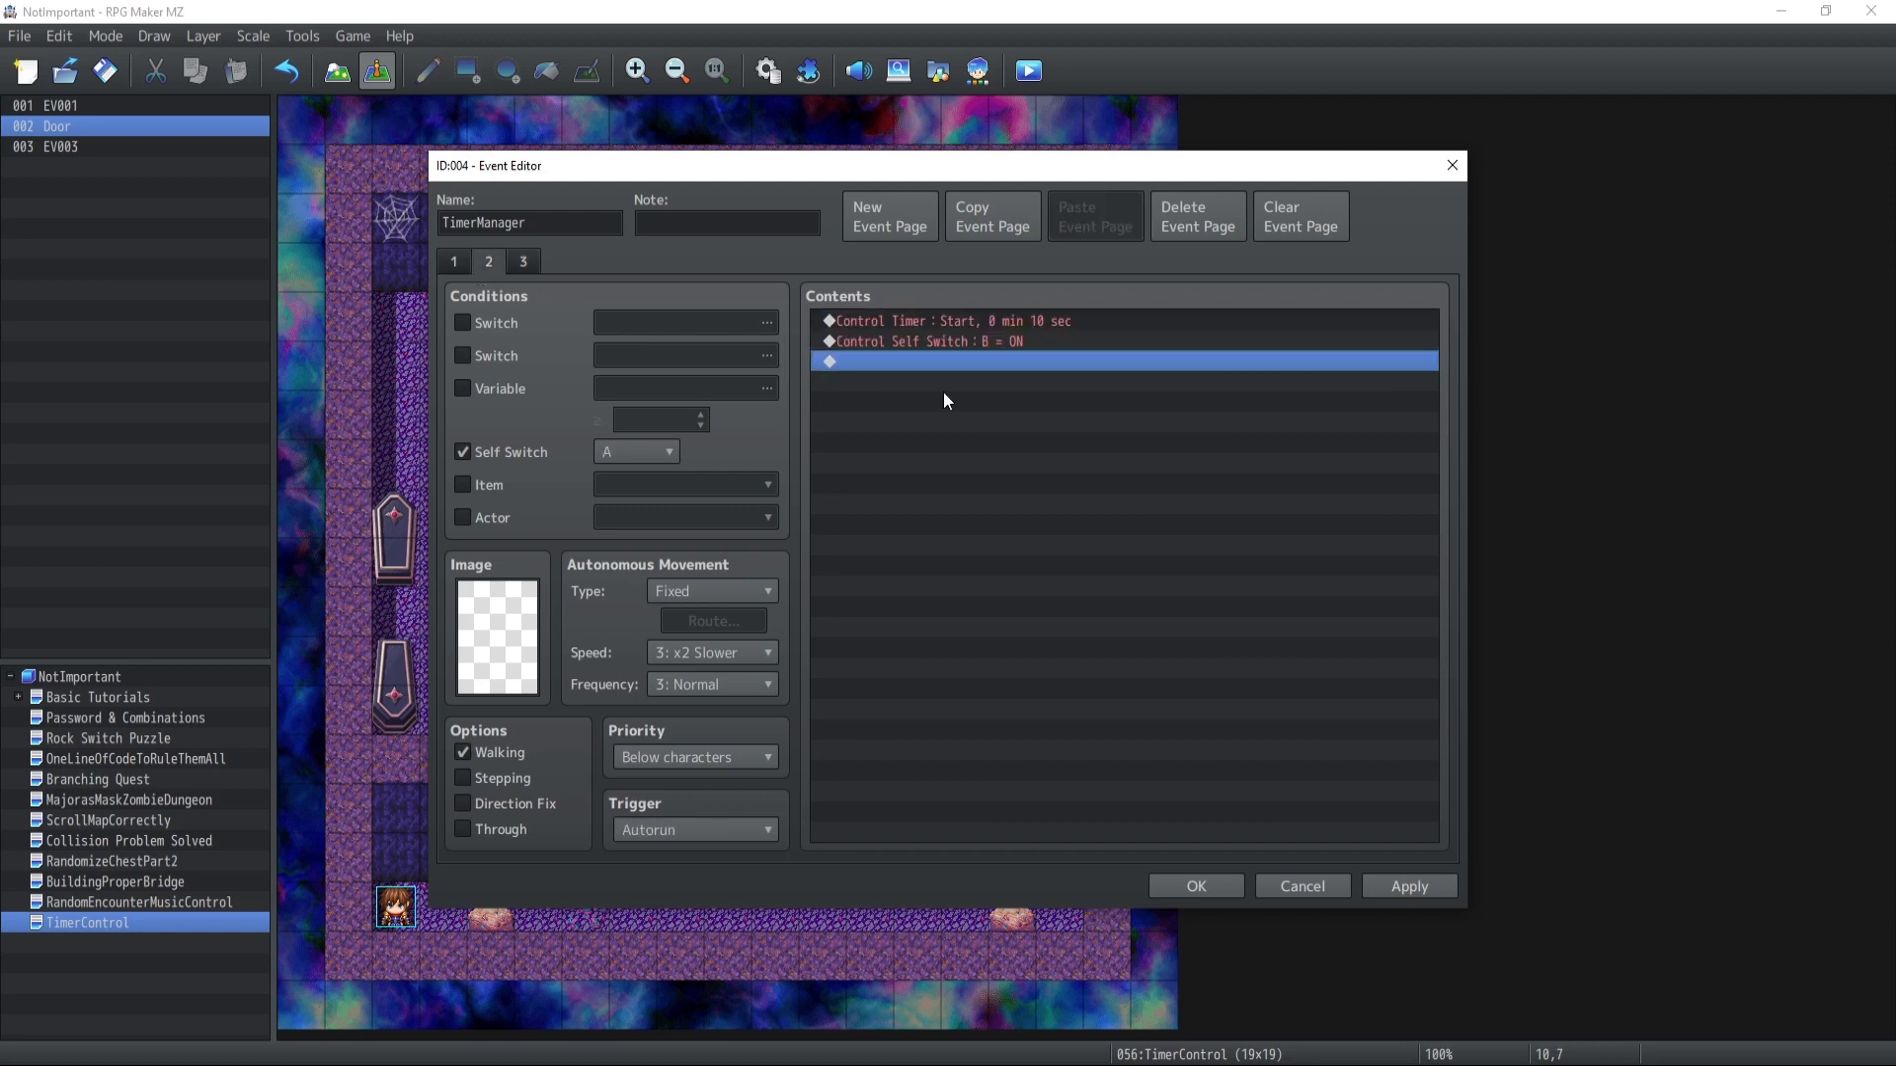
key("ctrl+v")
Review page 2's timer start, self switch B and pasted branch commands
left_click(919, 363)
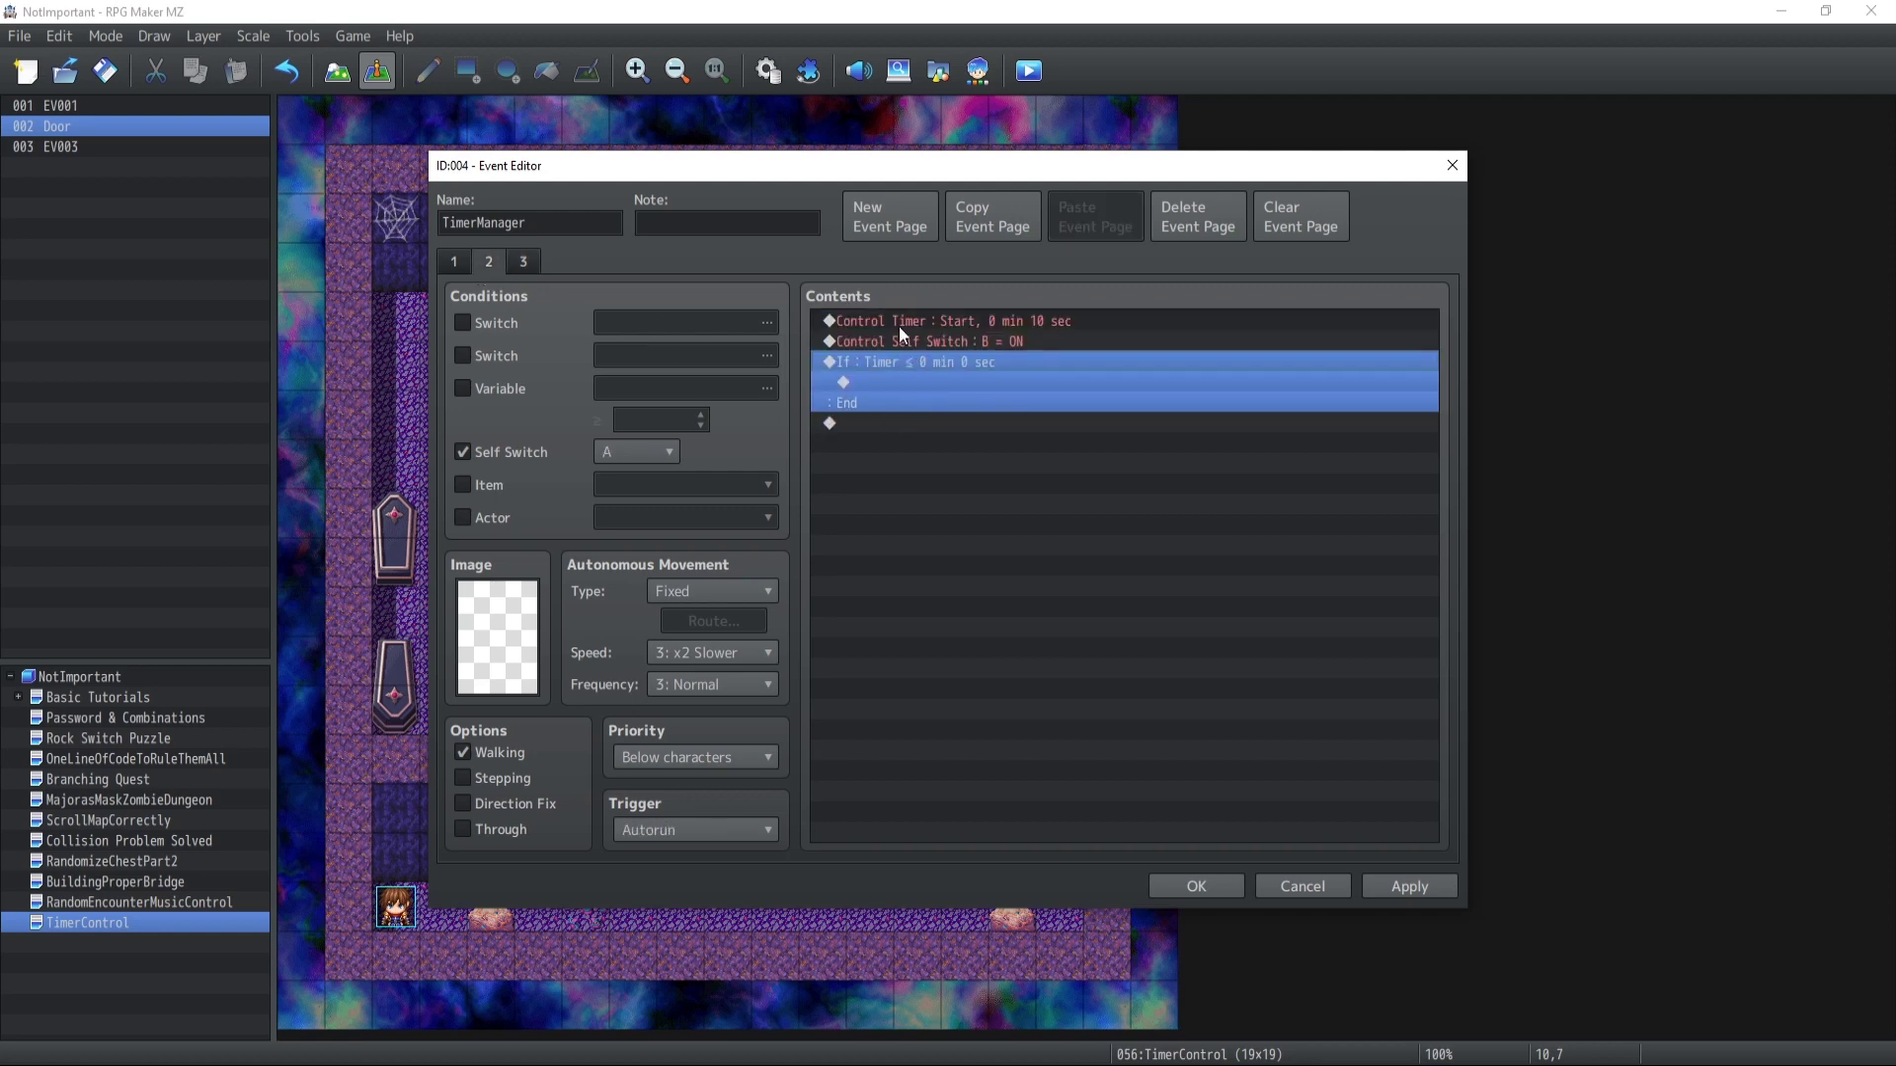
left_click(901, 322)
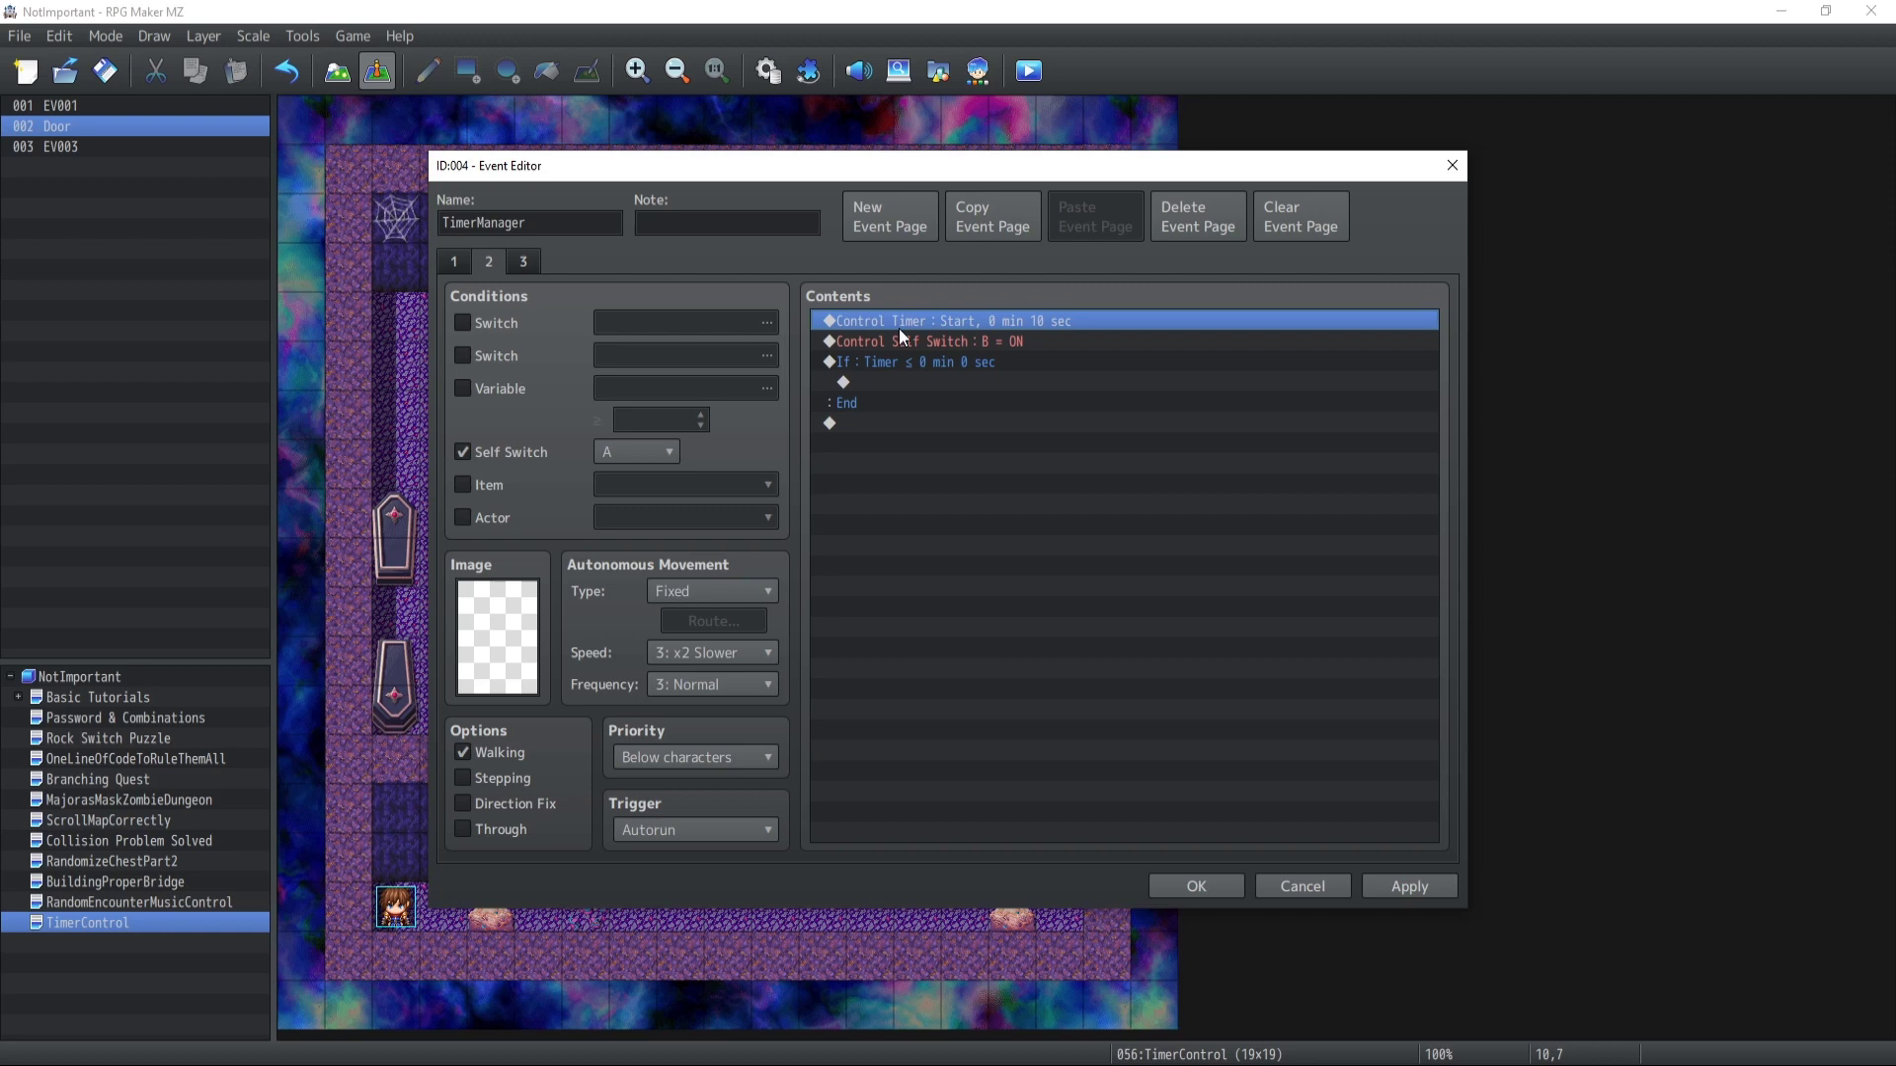
left_click(893, 375)
key("Home")
left_click(905, 343)
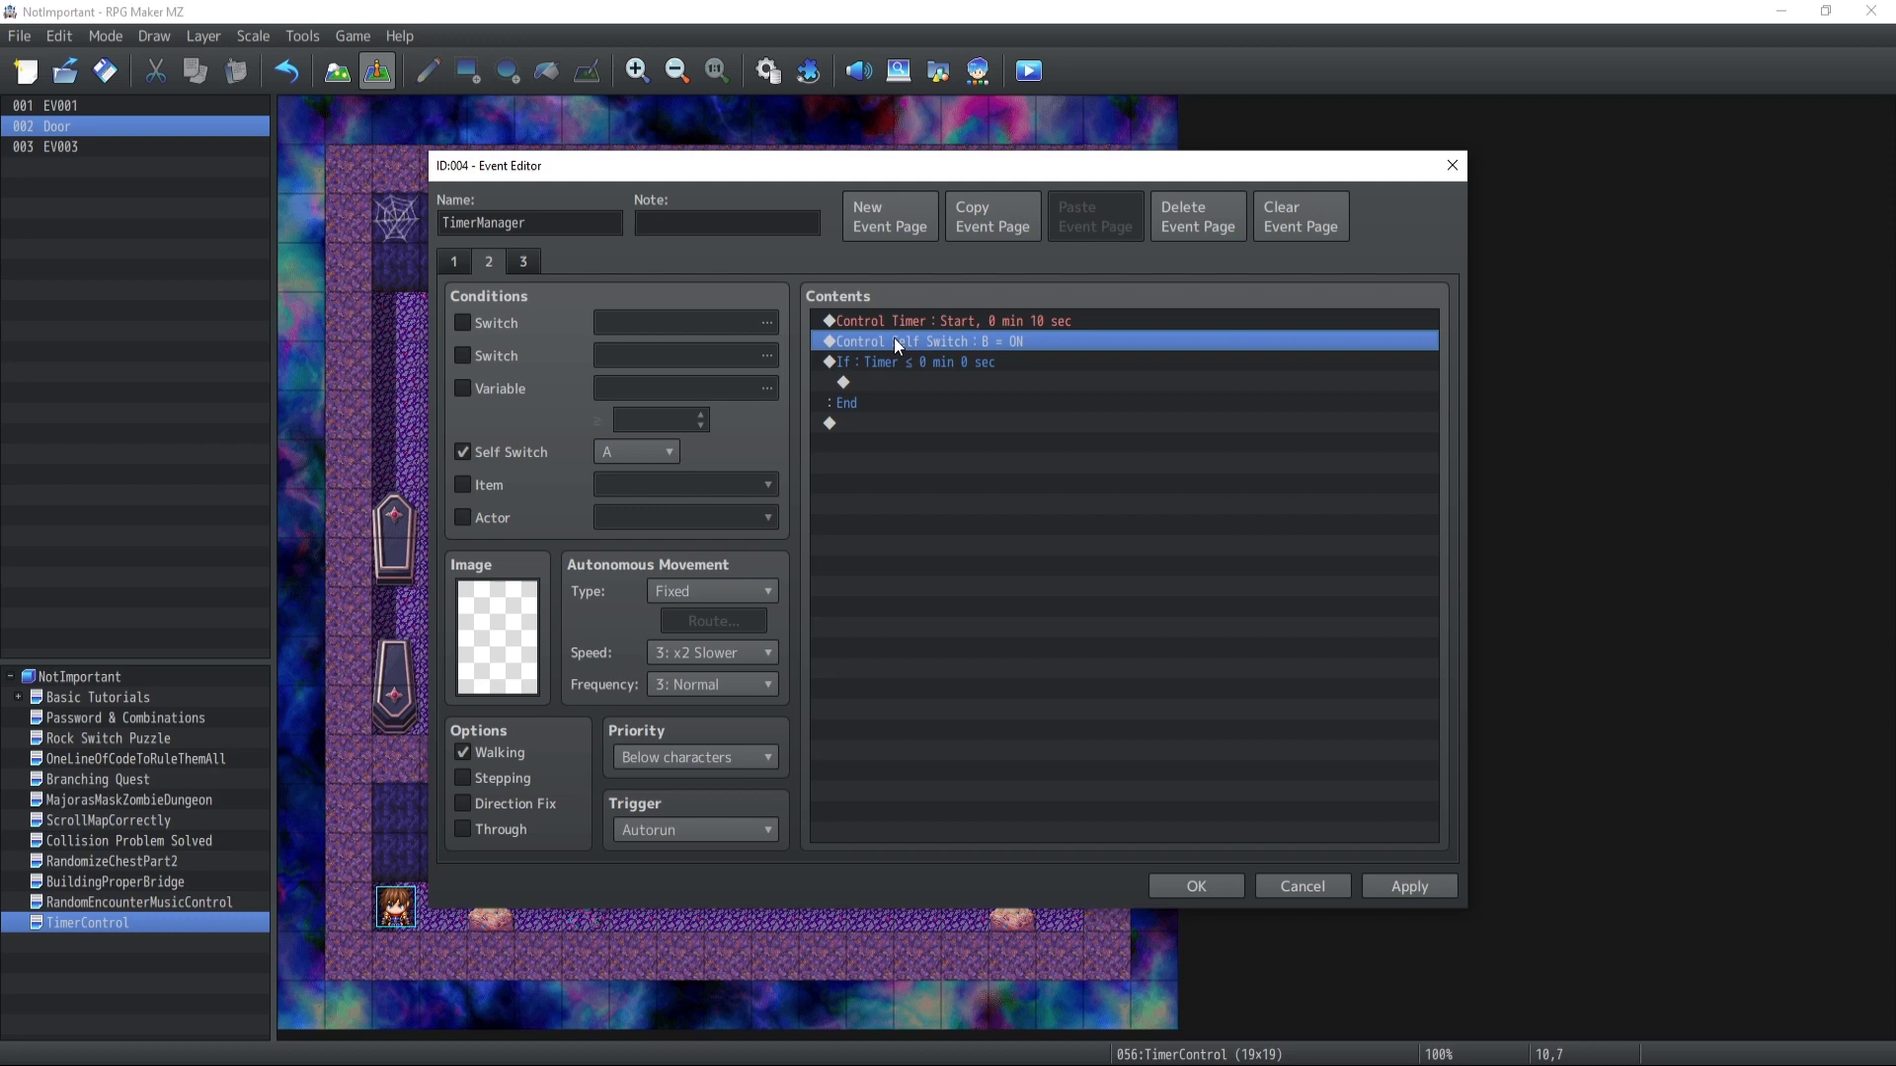
left_click(893, 321)
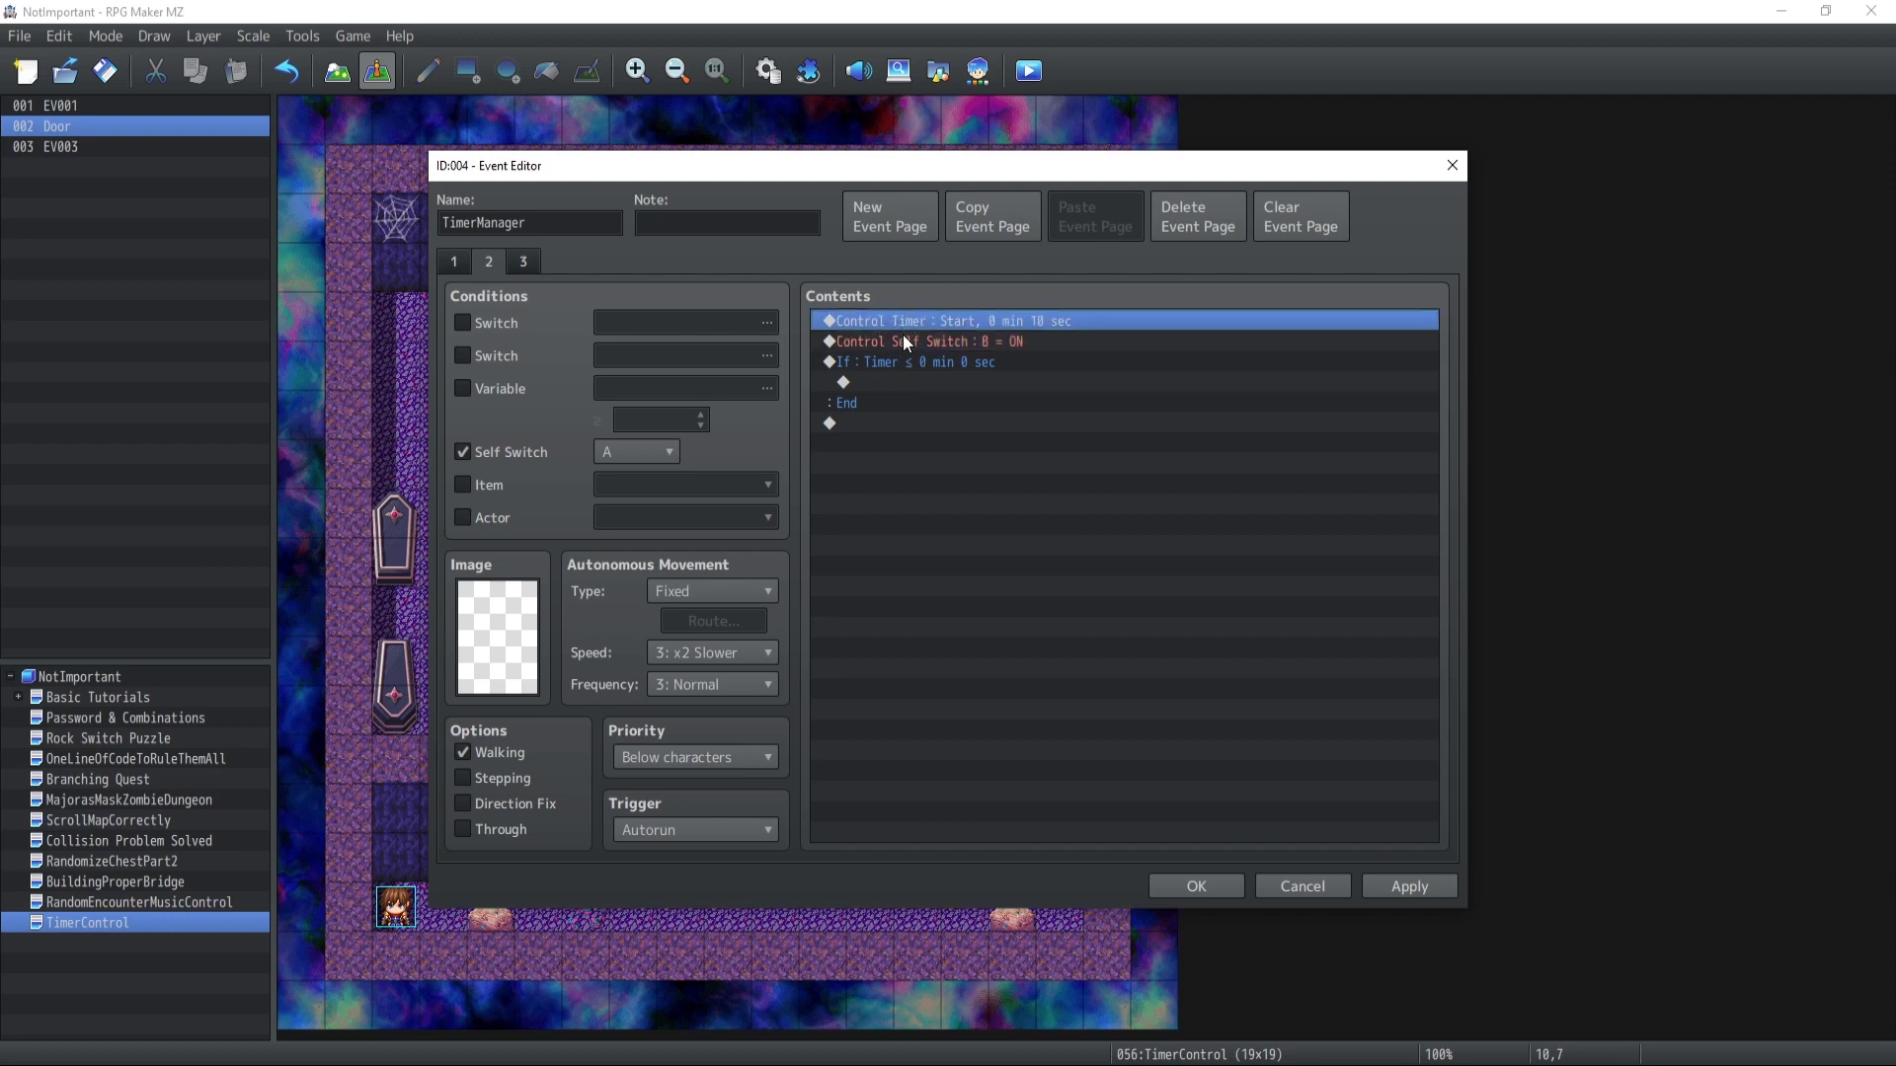
left_click(982, 342)
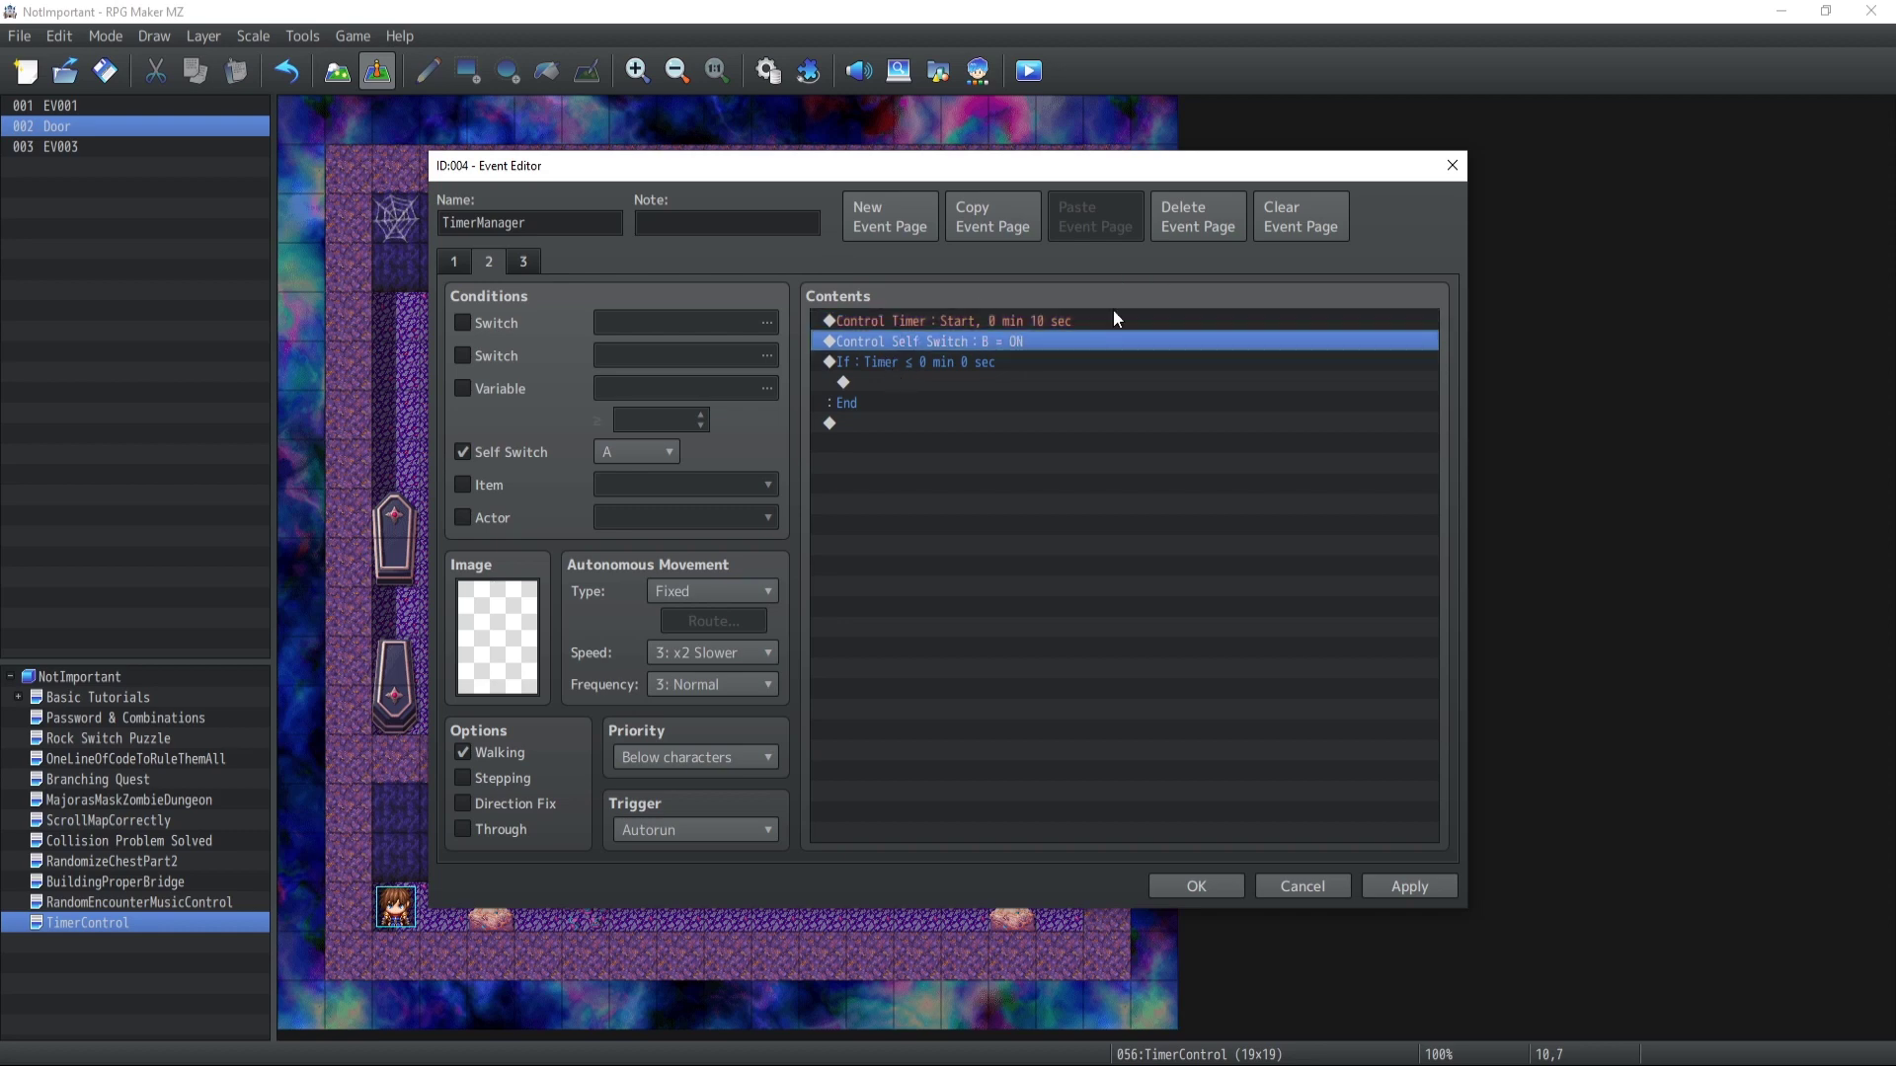
left_click(909, 421)
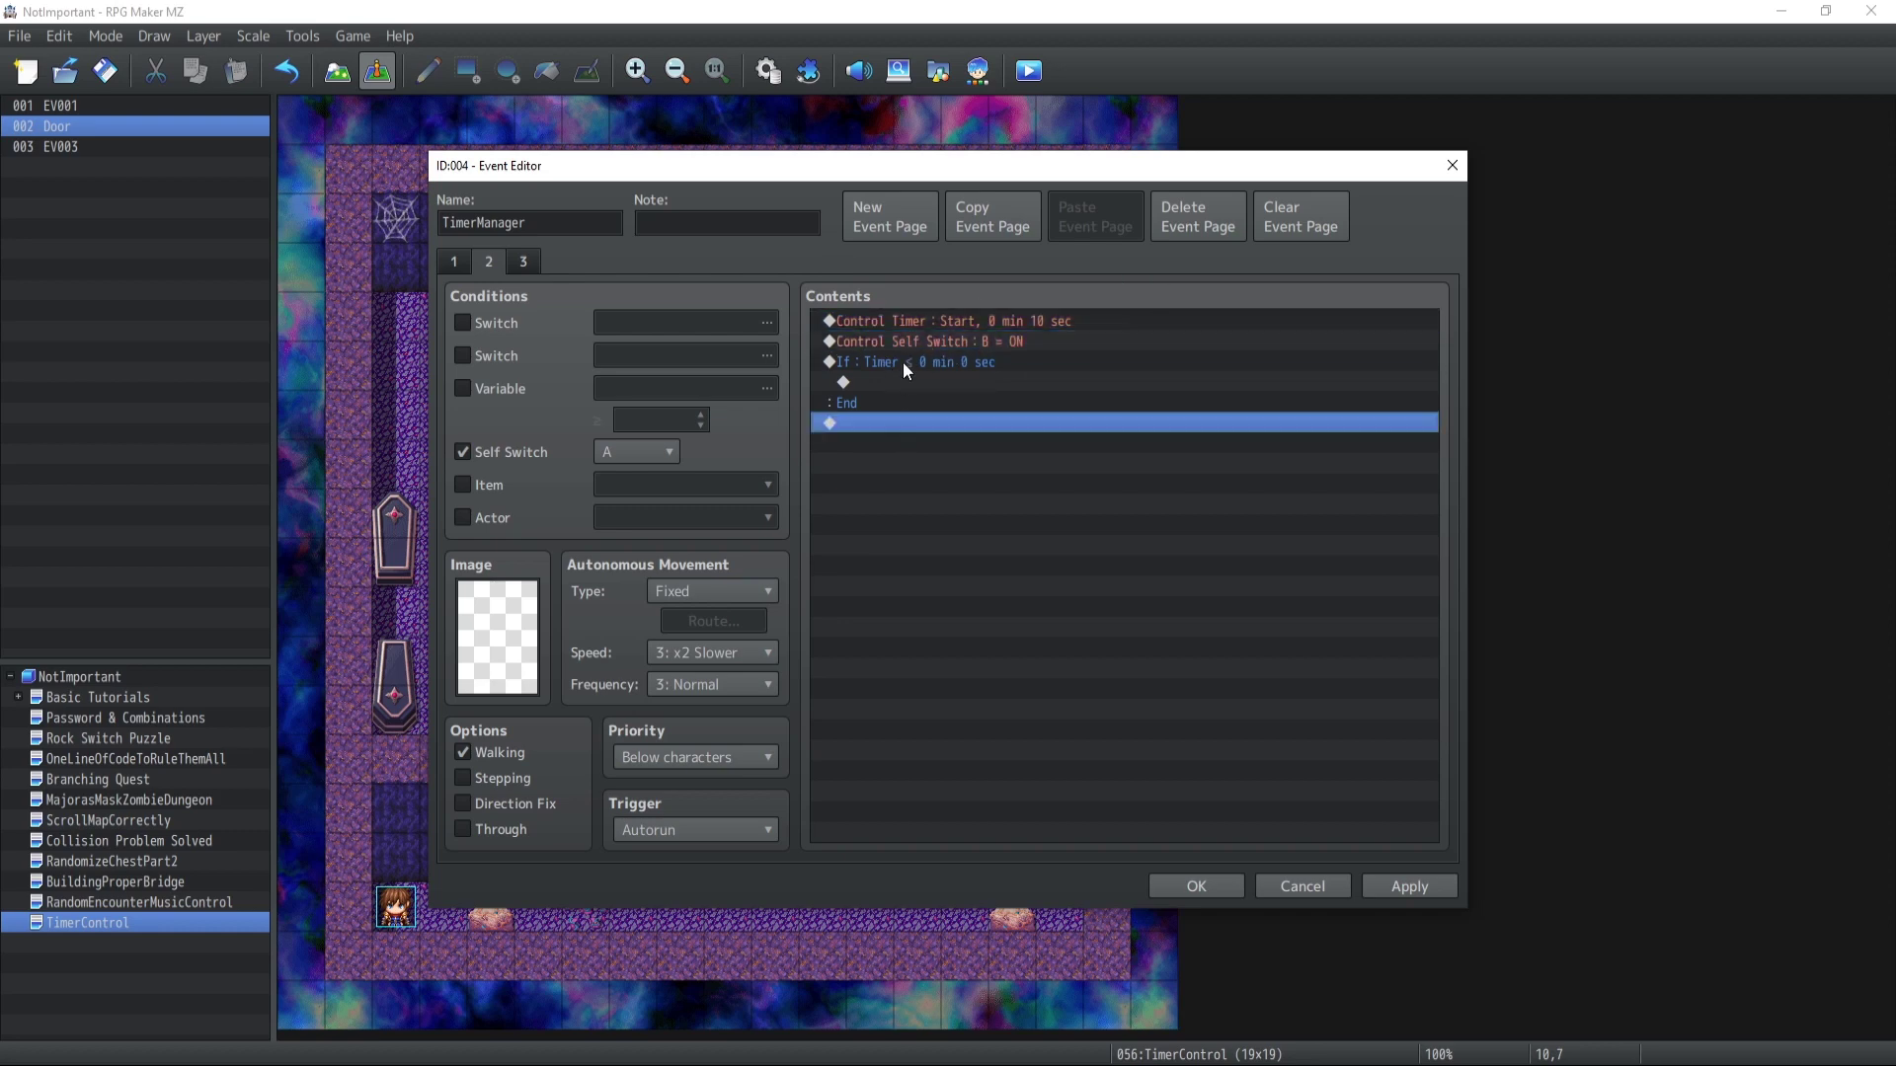
Delete the If Timer block from page 2 and select the empty line inside page 3's branch
left_click(902, 361)
left_click(917, 326)
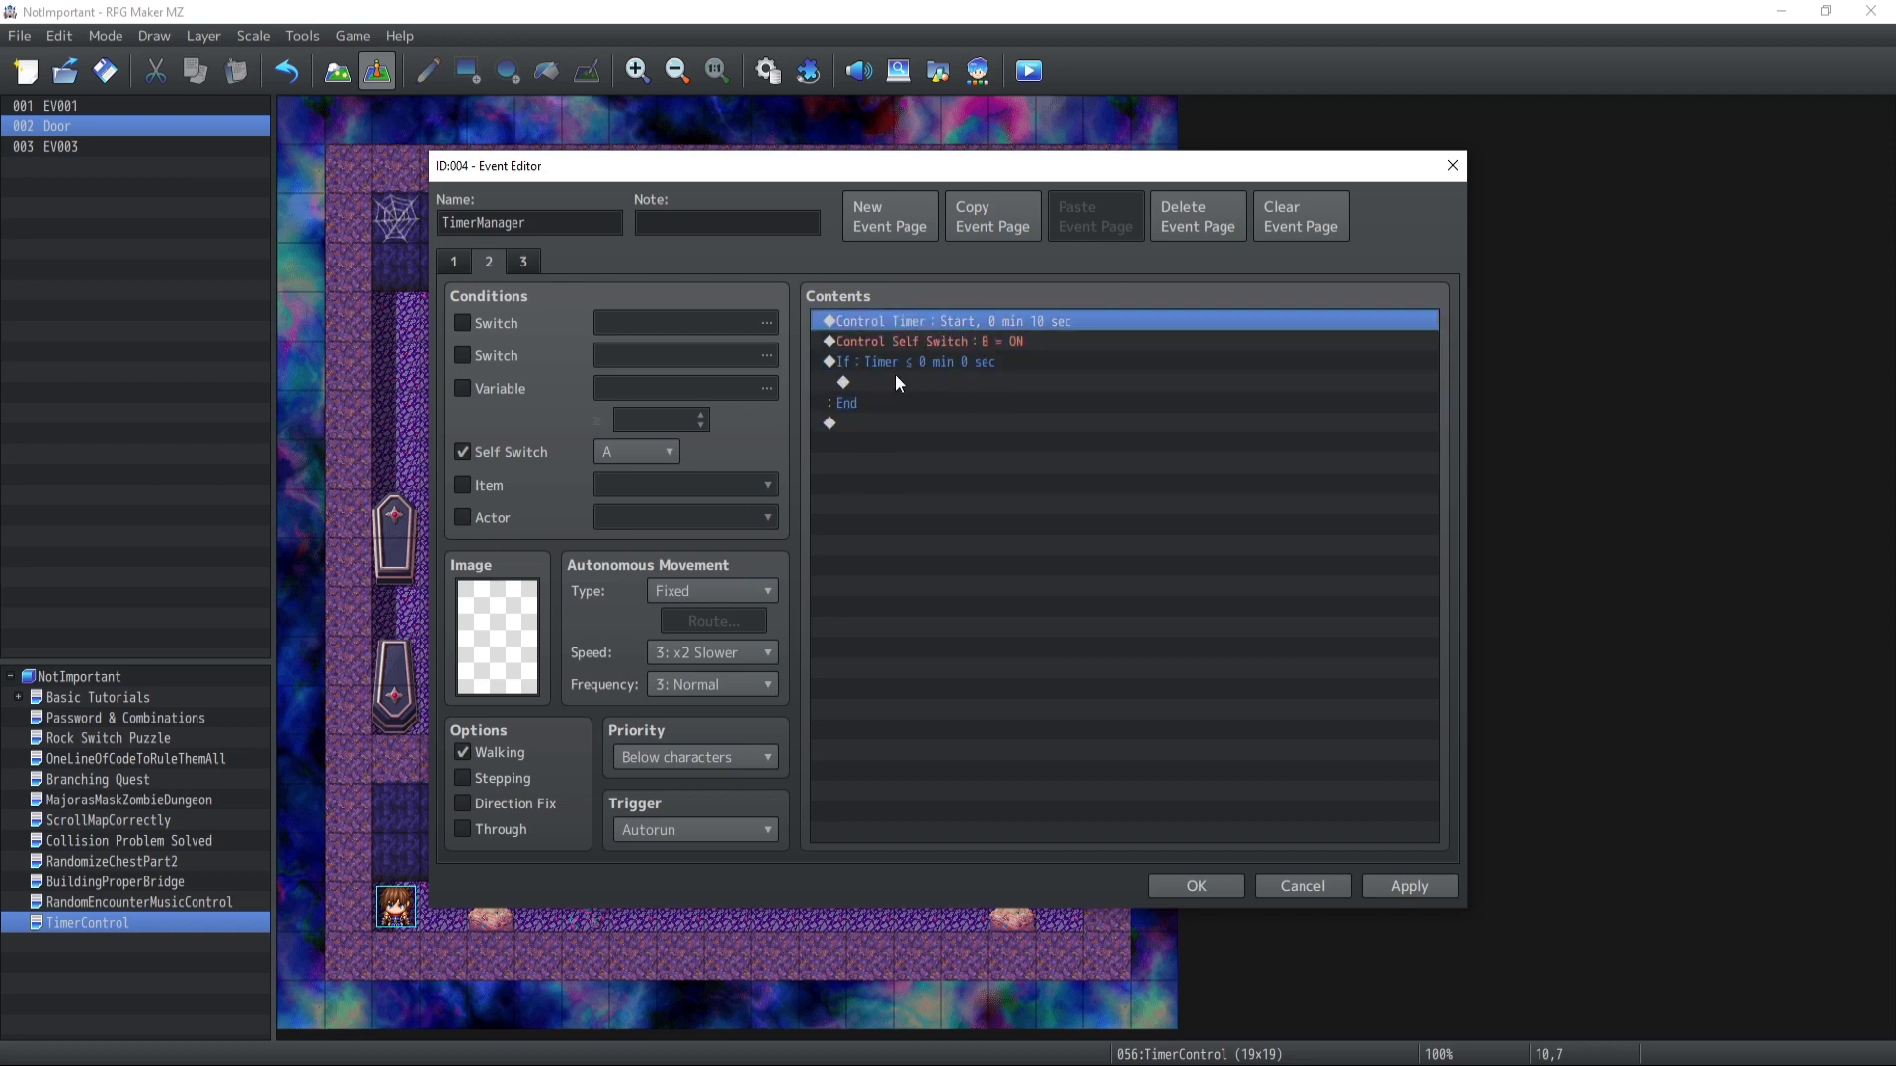
left_click(934, 363)
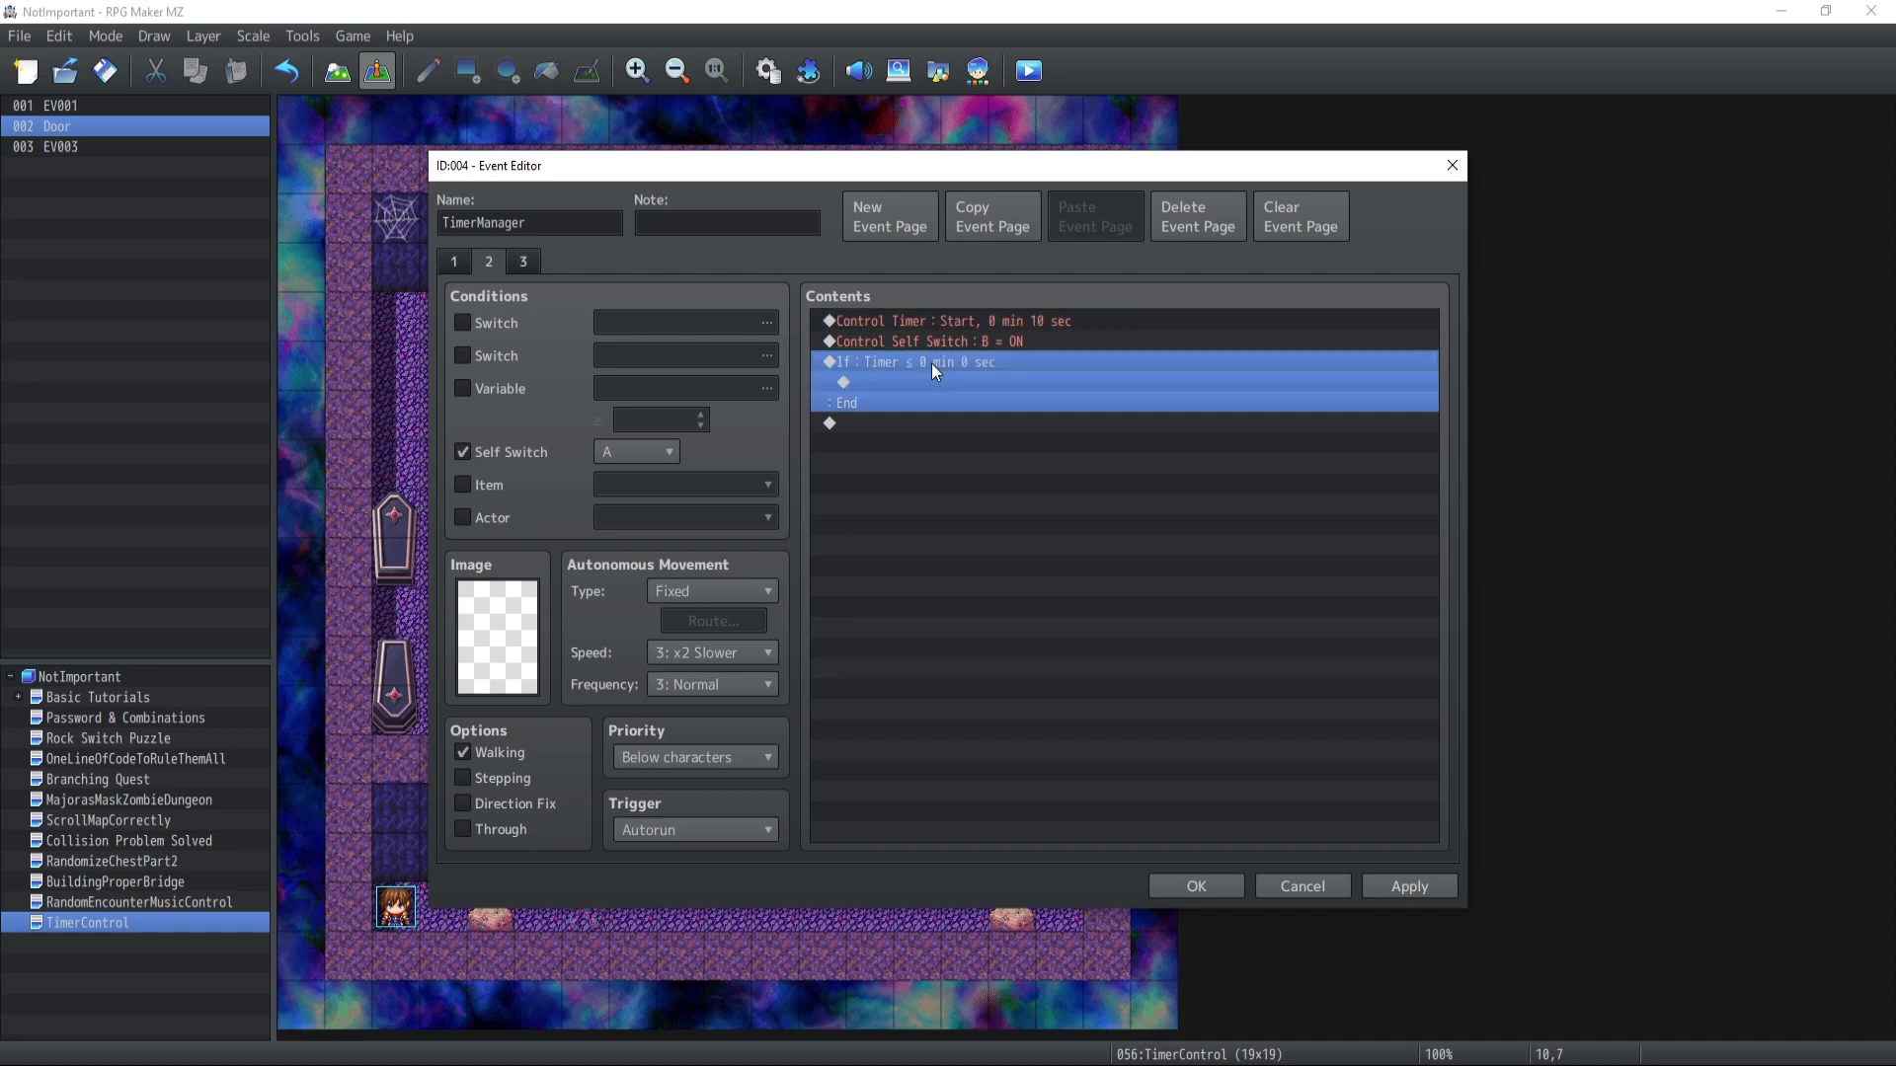
key("Delete")
left_click(524, 266)
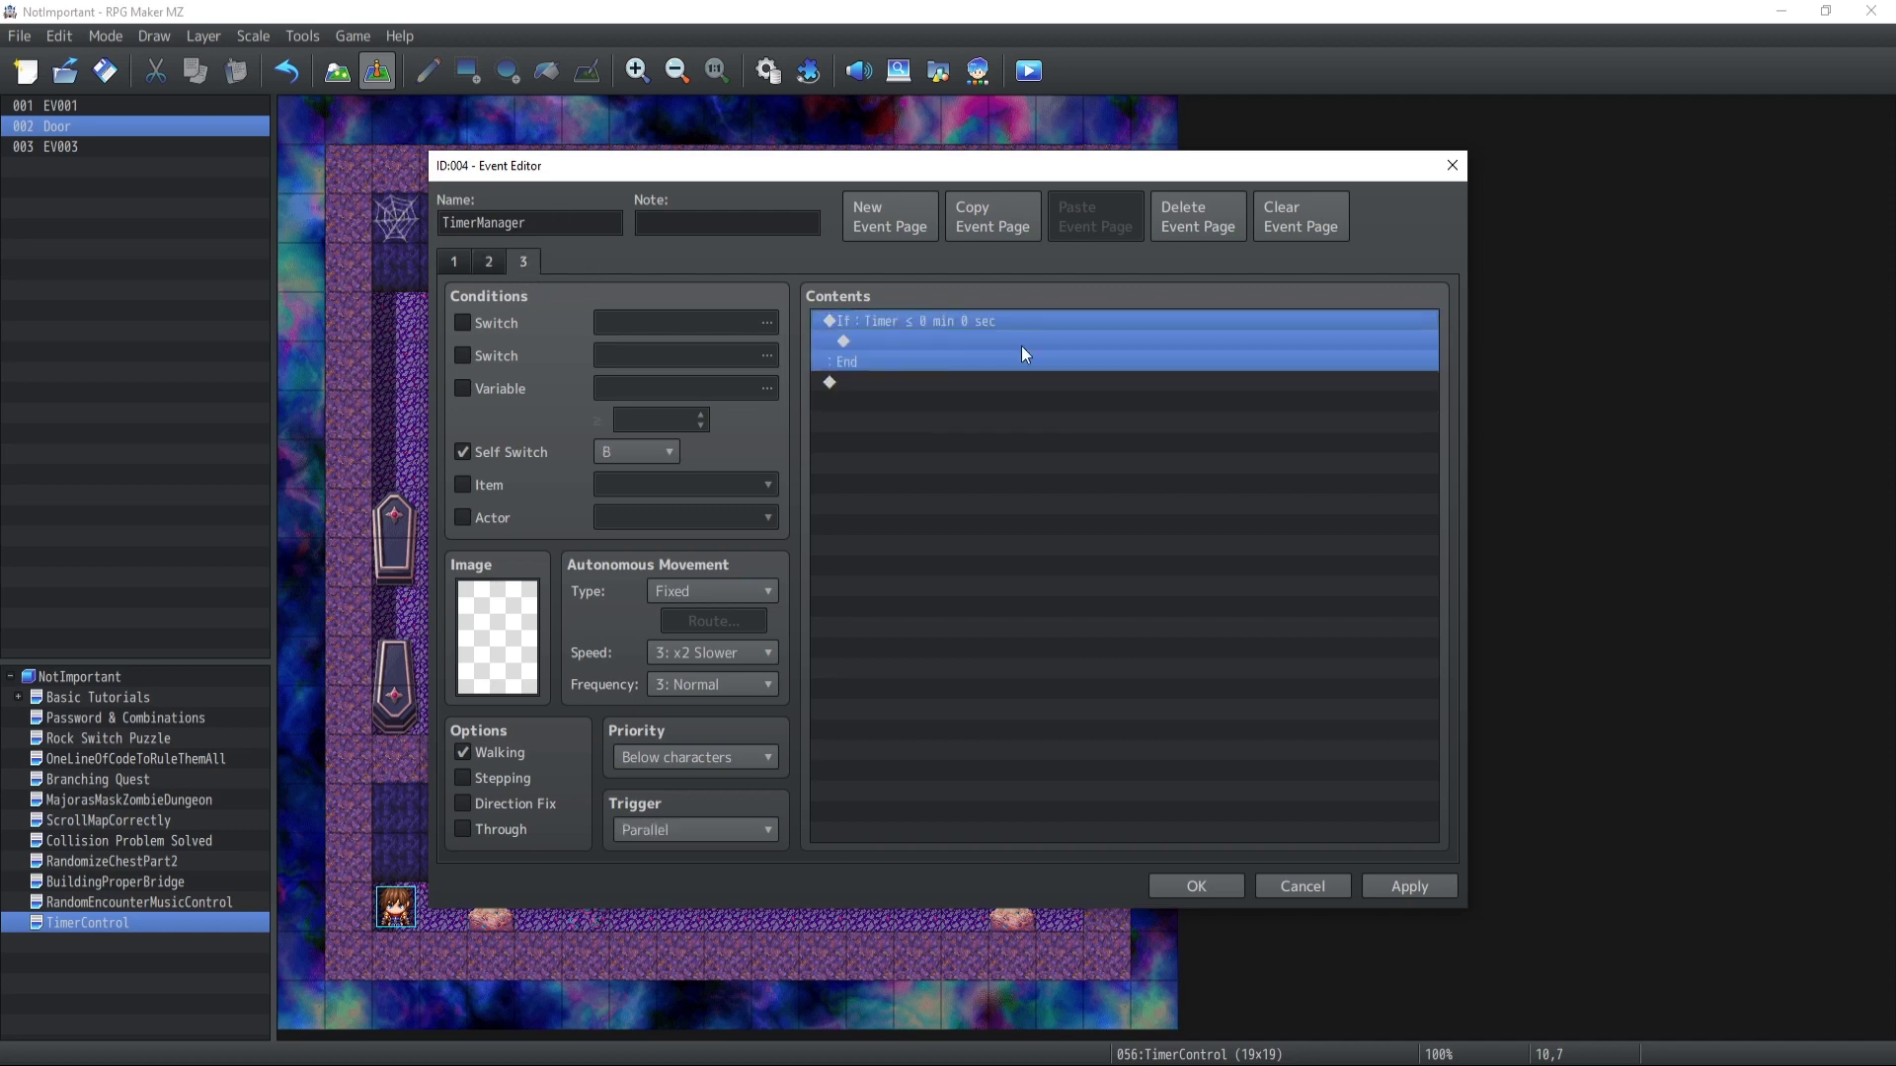
left_click(855, 341)
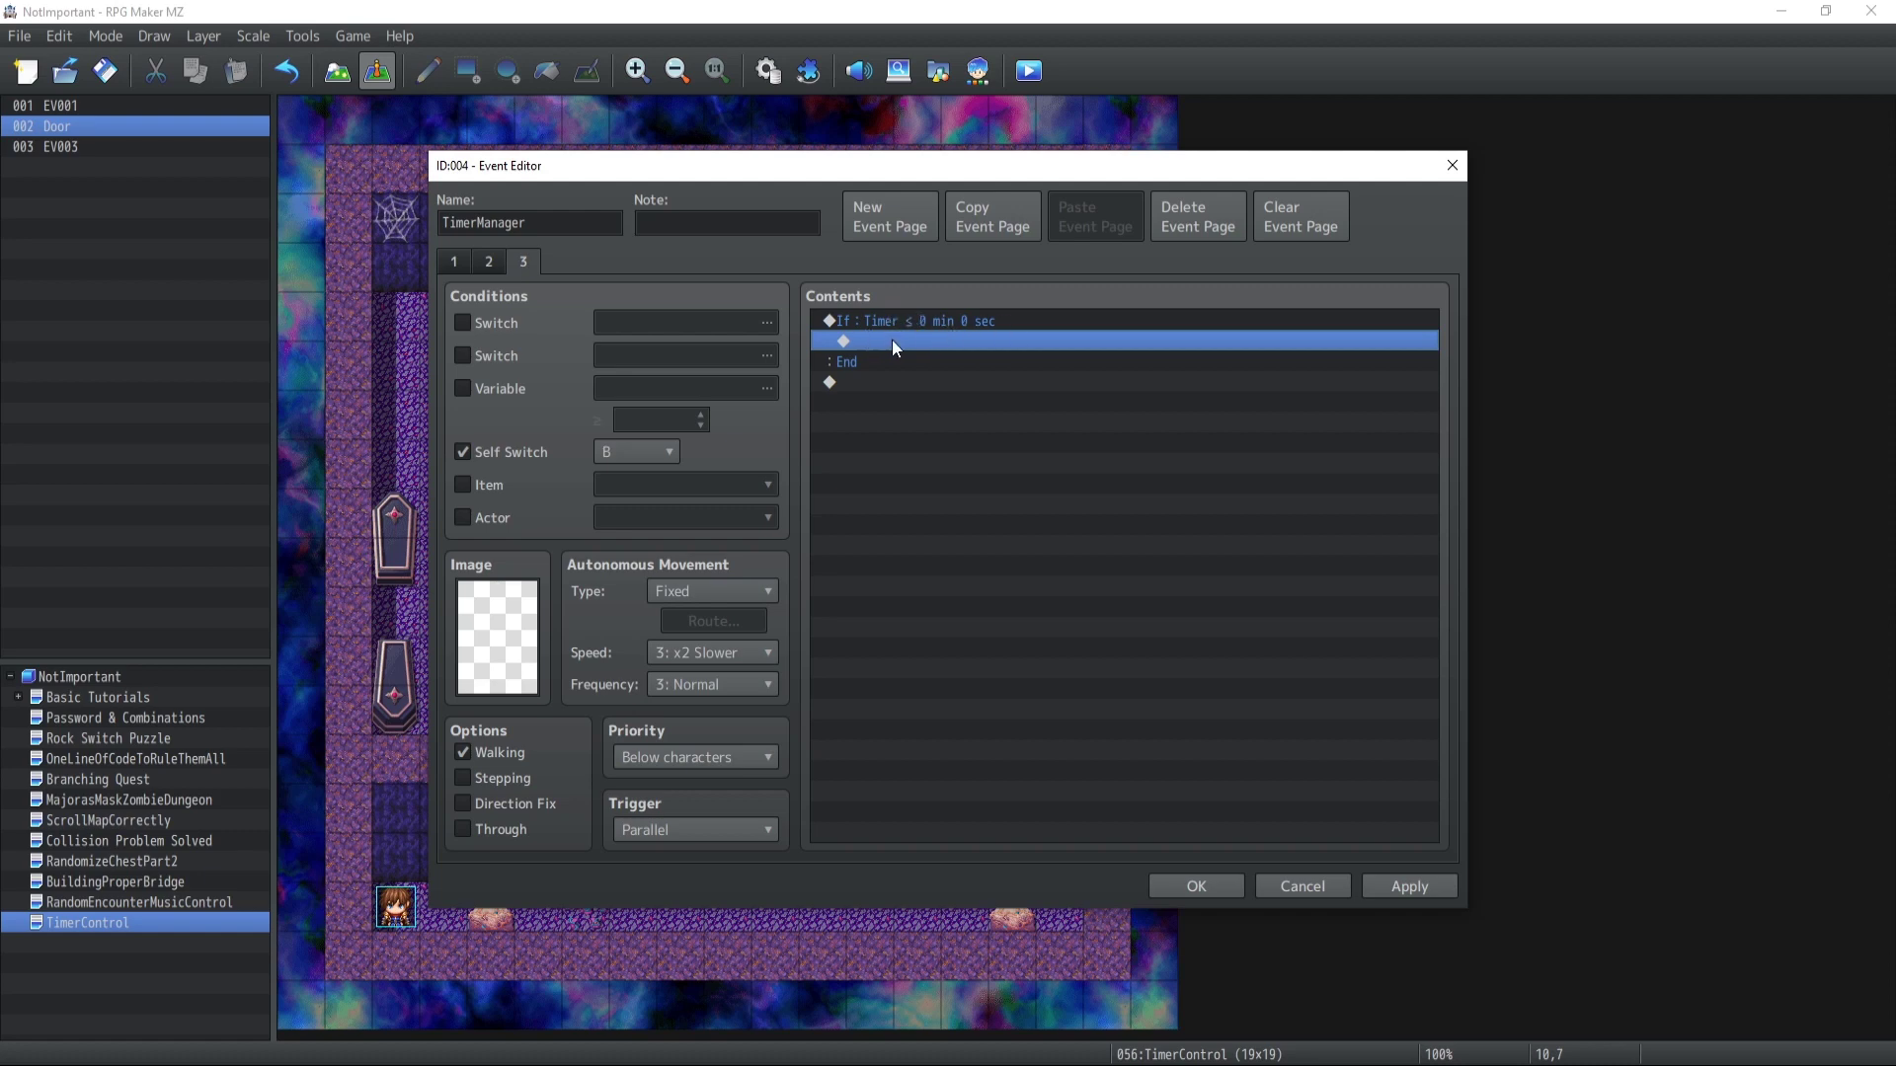
Apply, then add a Script in the timer branch: $gameSelfSwitches.setValue([56, 2, 'A'], false);
left_click(1387, 884)
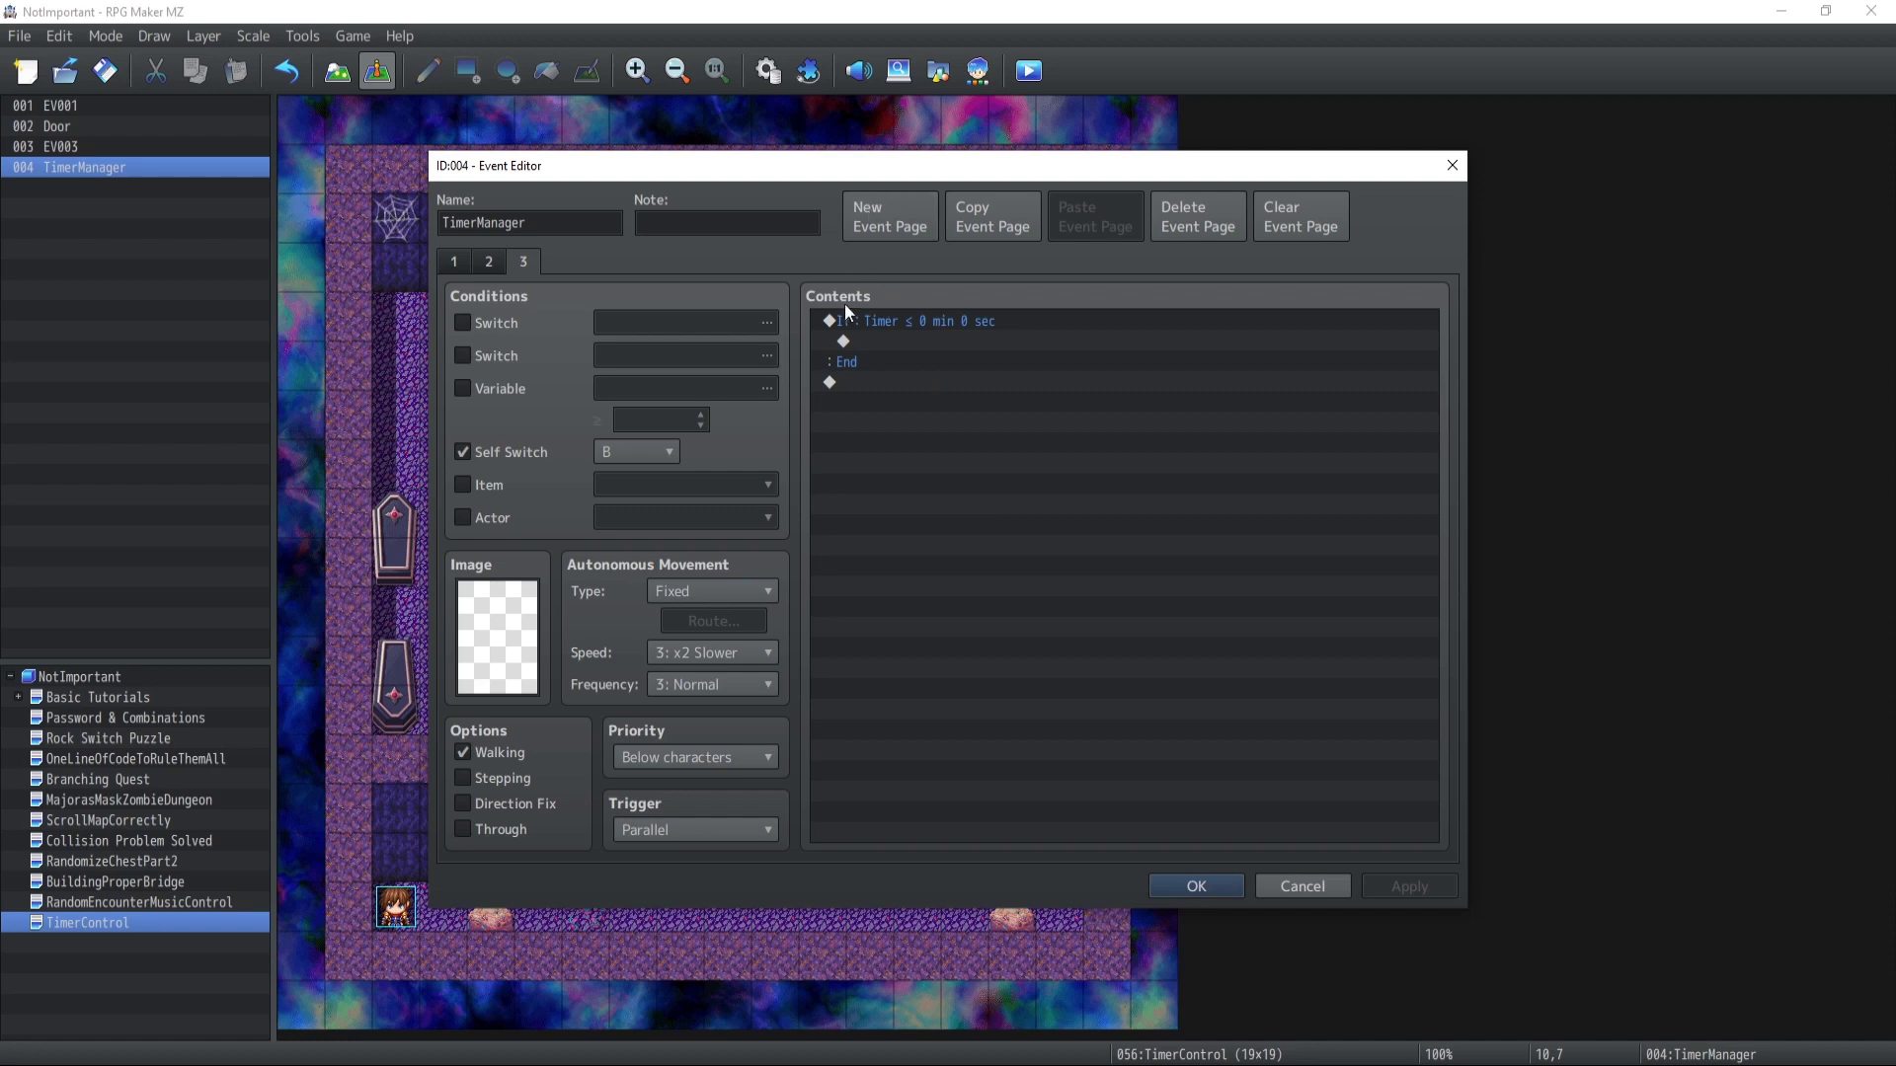
double_click(862, 340)
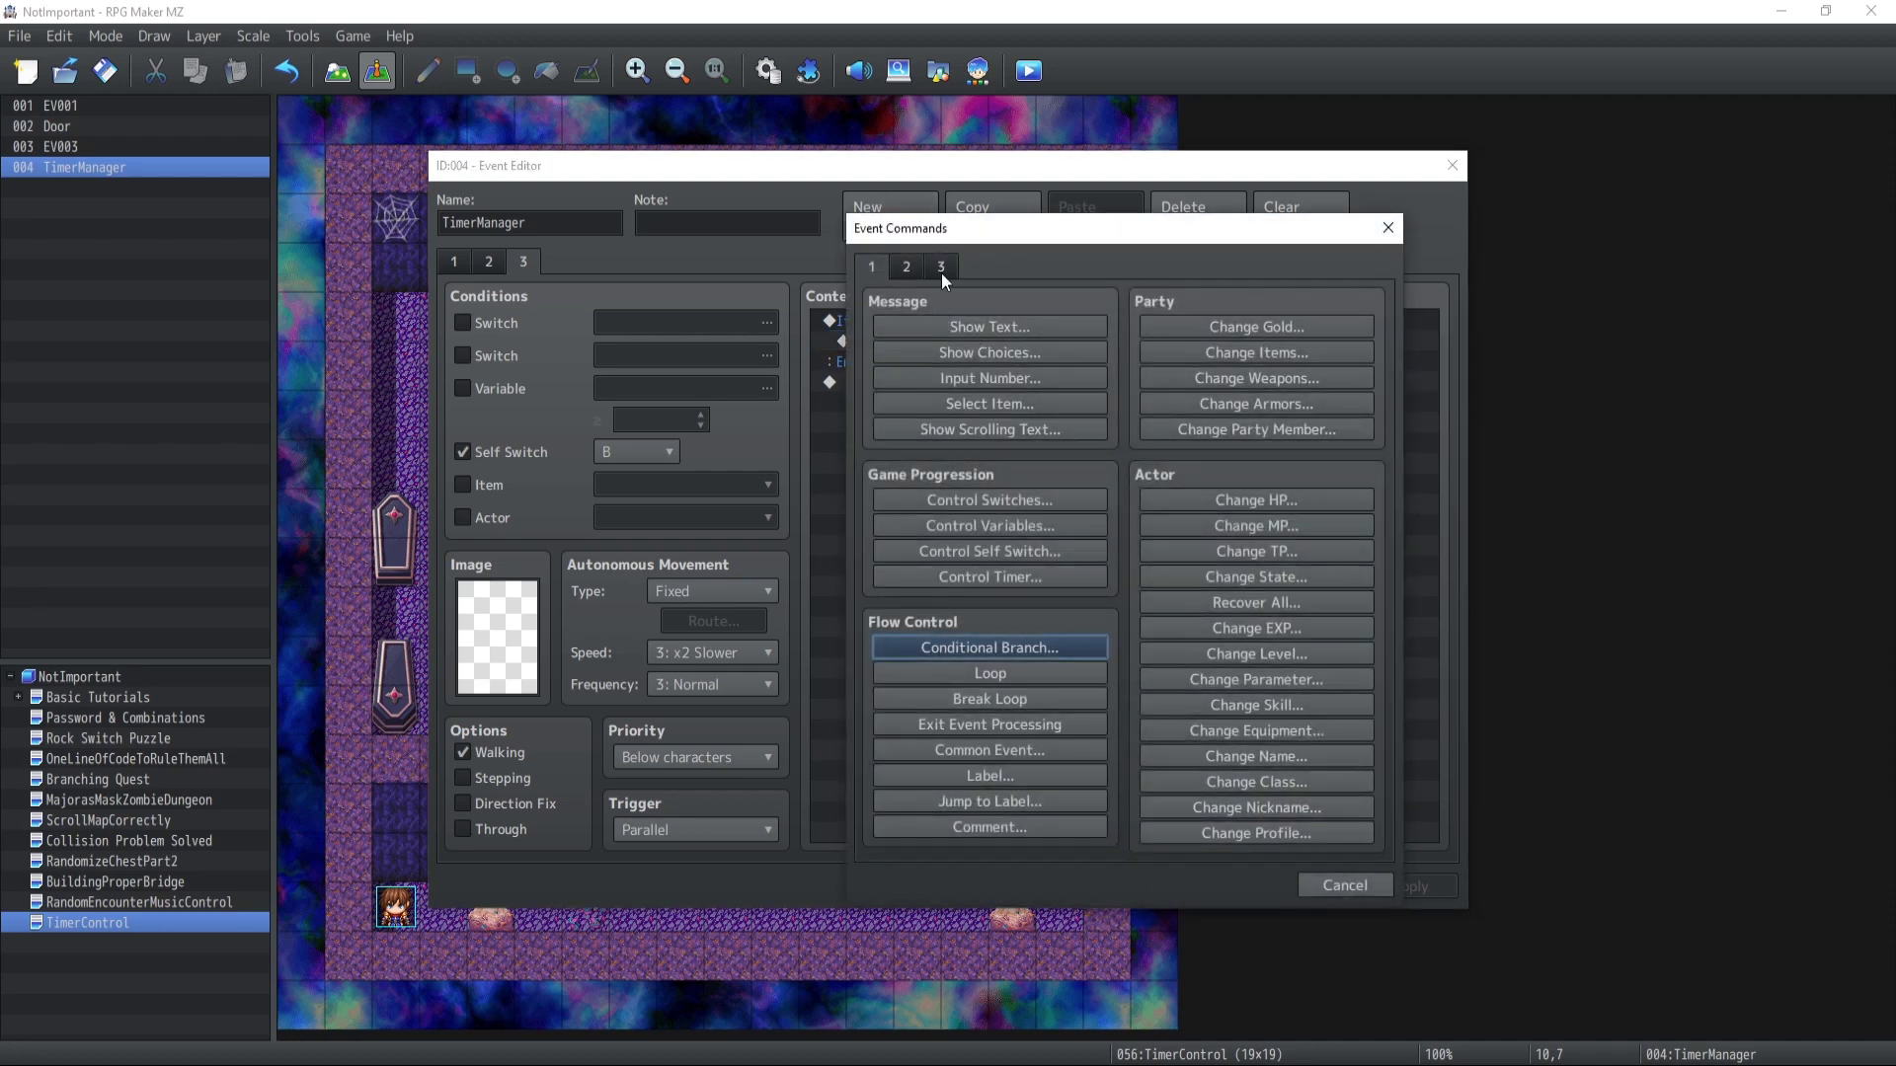
left_click(940, 269)
left_click(1232, 799)
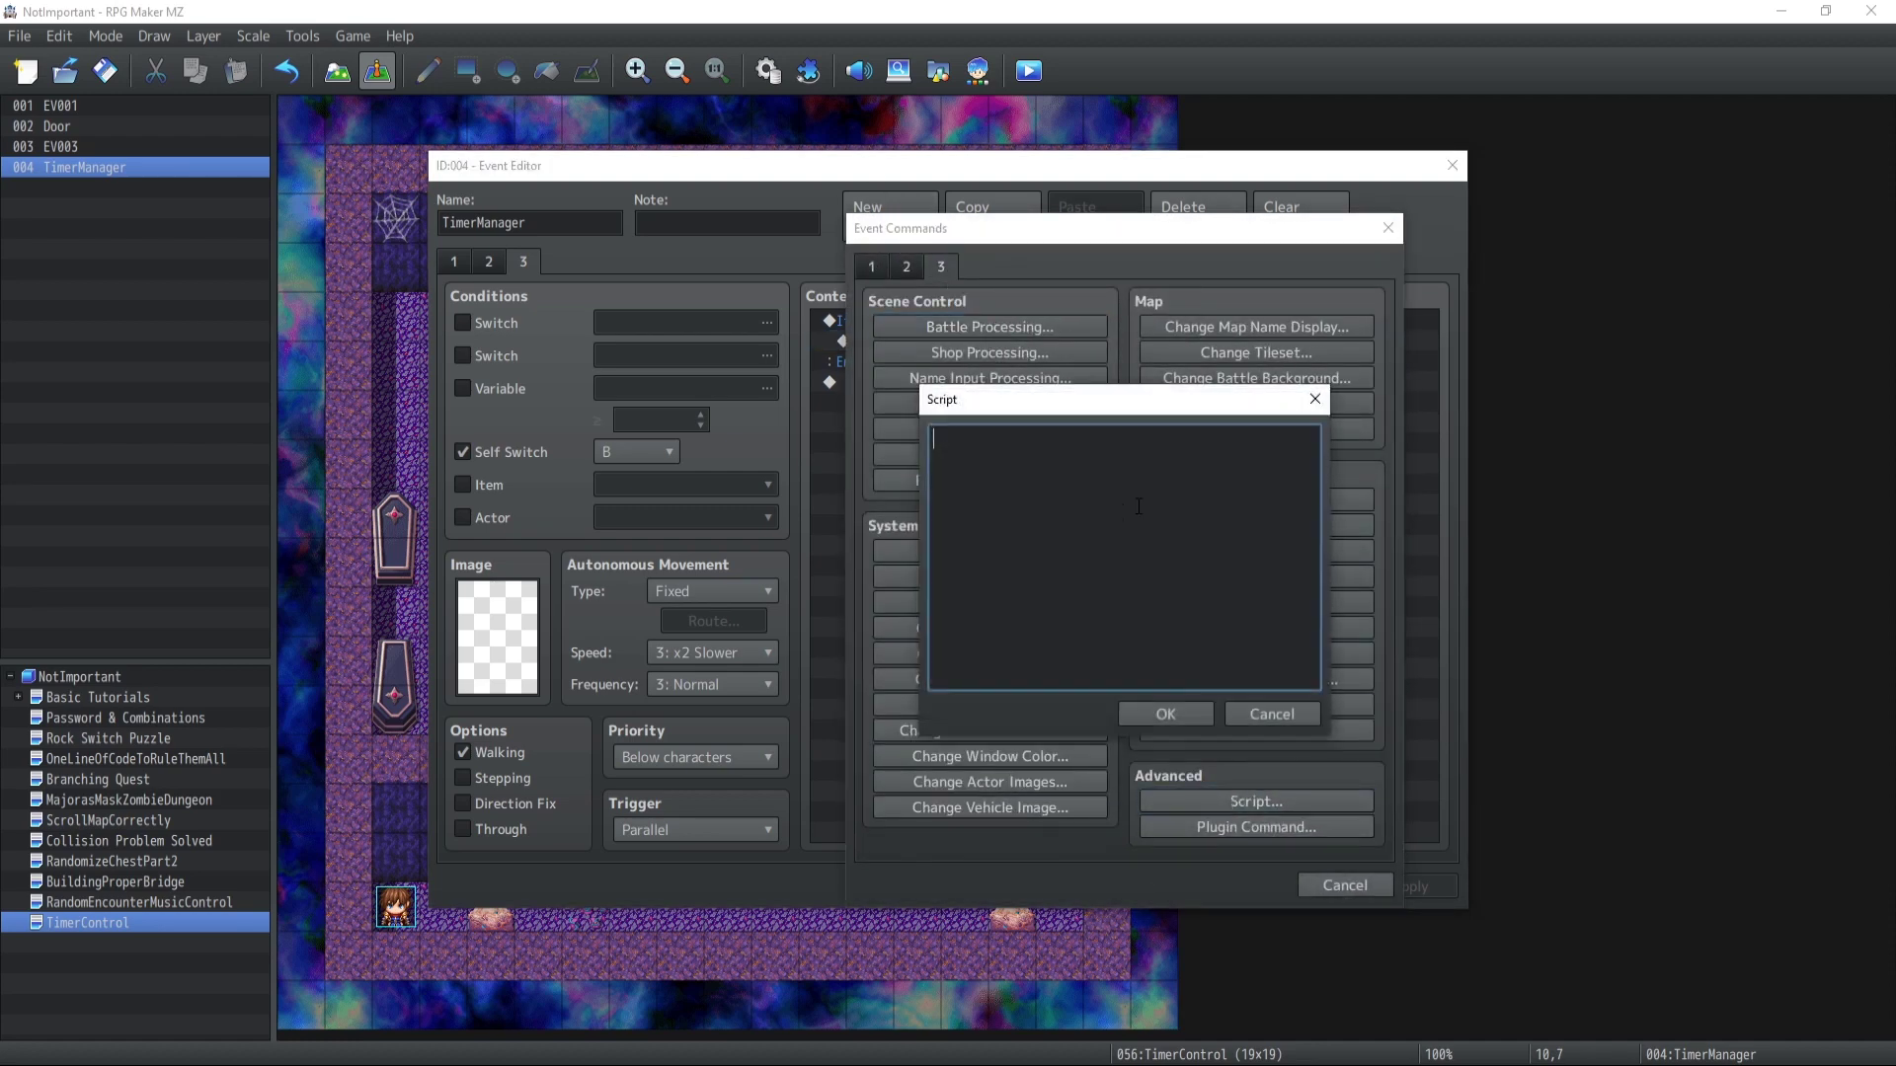
type("e")
type("$game")
type("Sel")
key("BackSpace")
key("BackSpace")
key("BackSpace")
type("SelfSwitches.setValue")
type("([56")
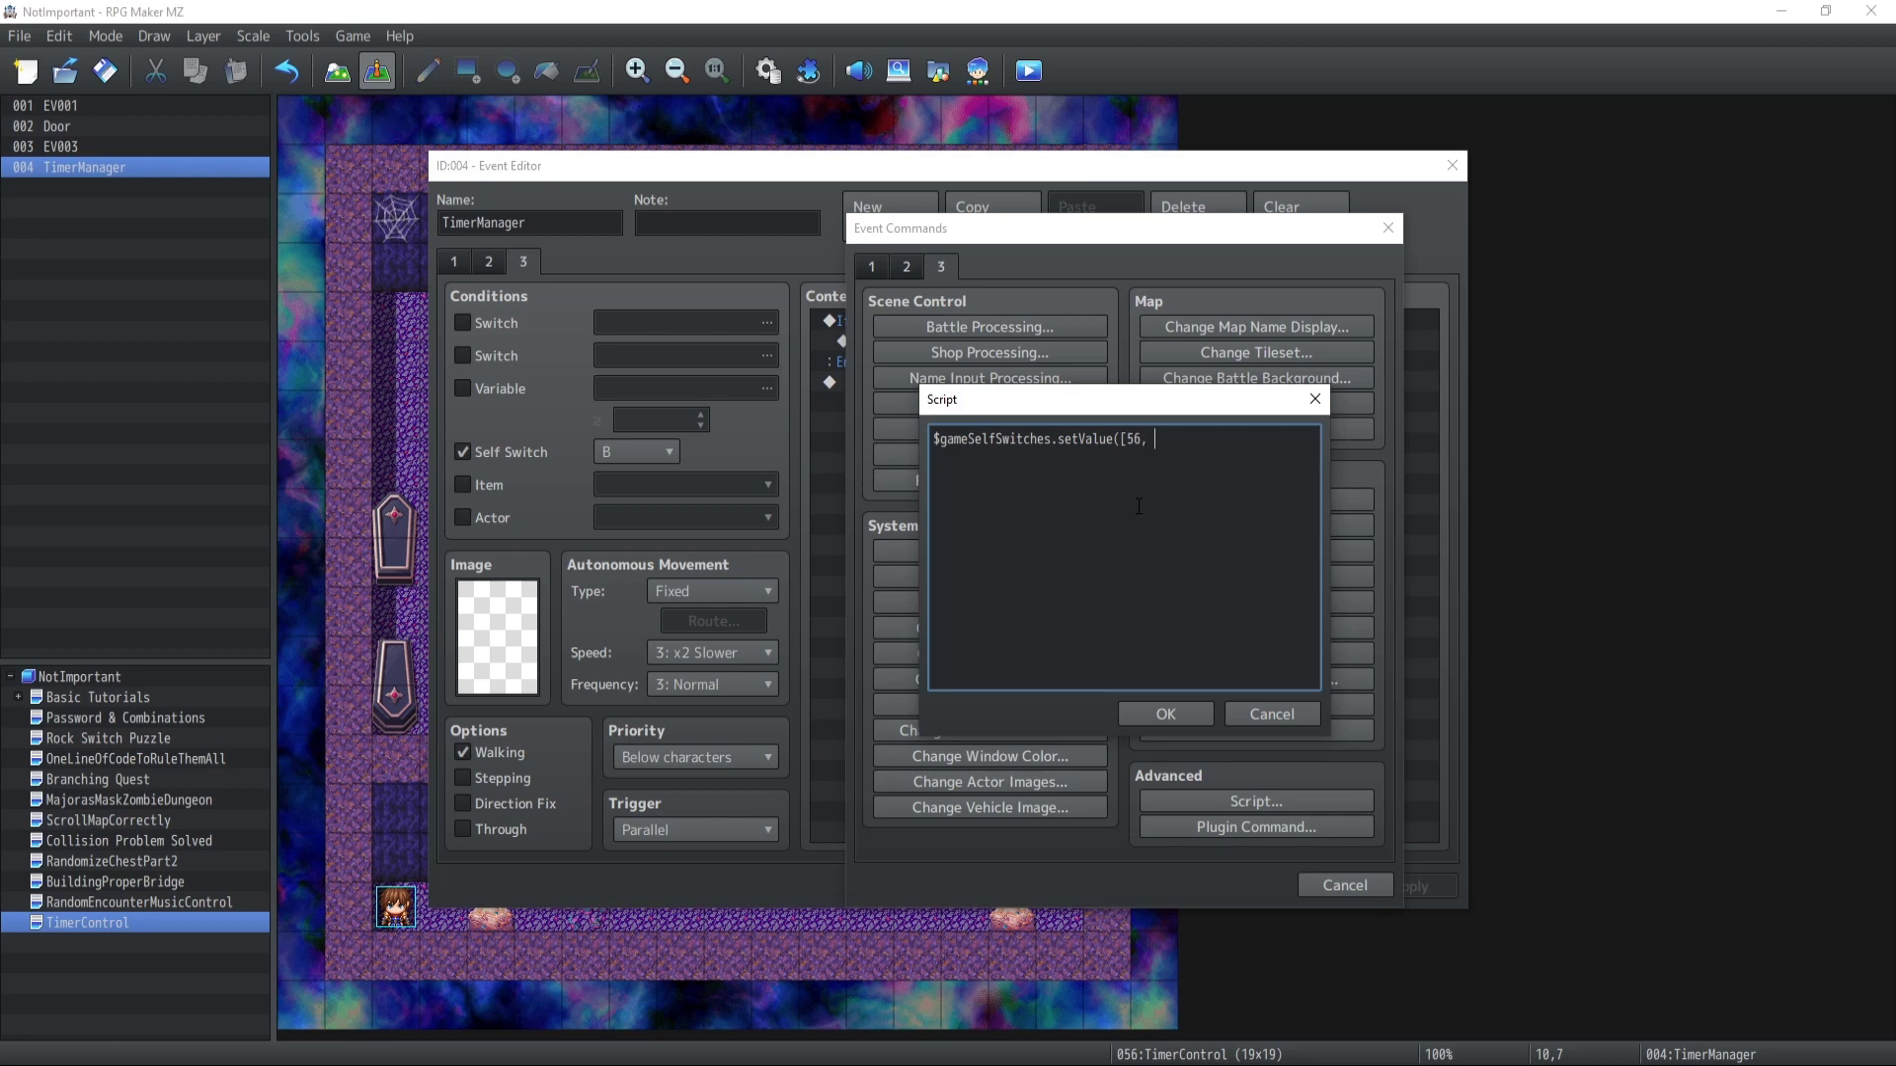
type(", 2, 'A'], false);")
Duplicate the script line for event 1 and save the TimerManager event
key("ctrl+a")
key("ctrl+c")
key("End")
key("Return")
key("ctrl+v")
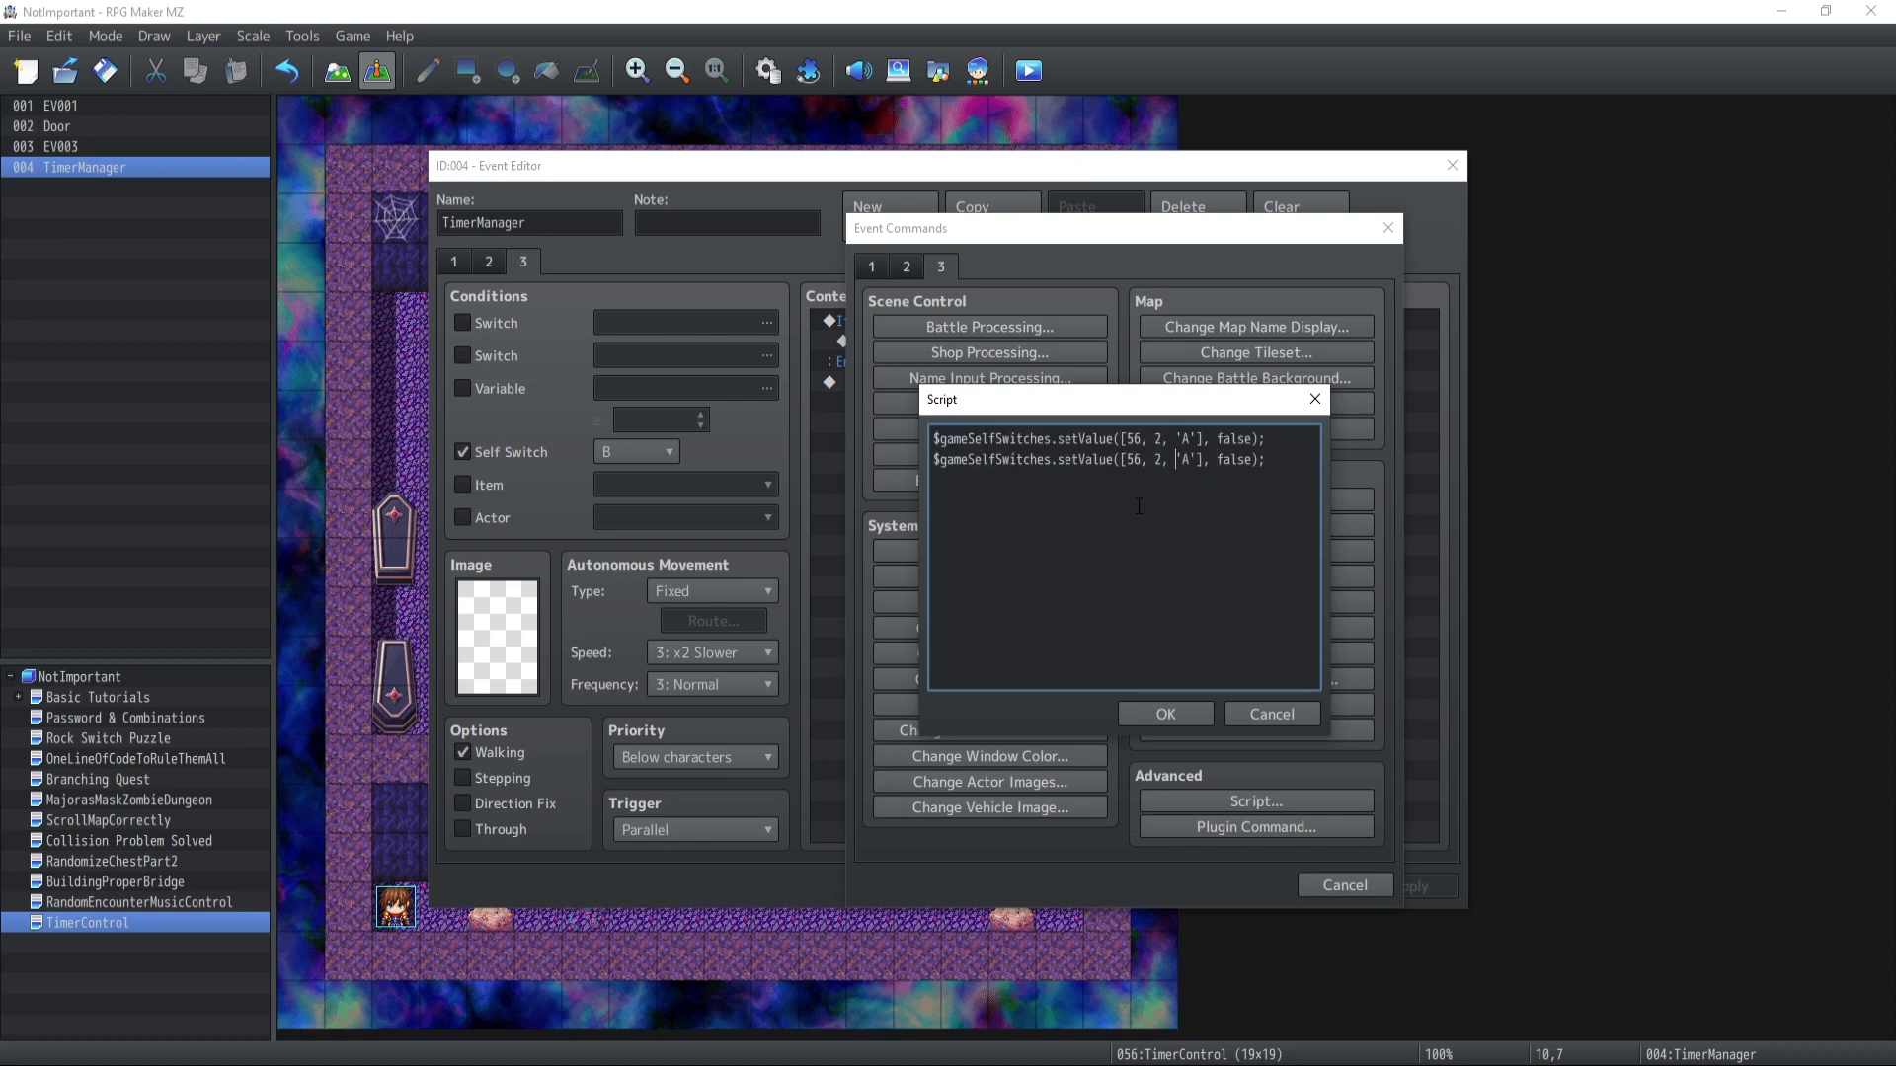
key("BackSpace")
type("1")
left_click(1164, 716)
left_click(1217, 882)
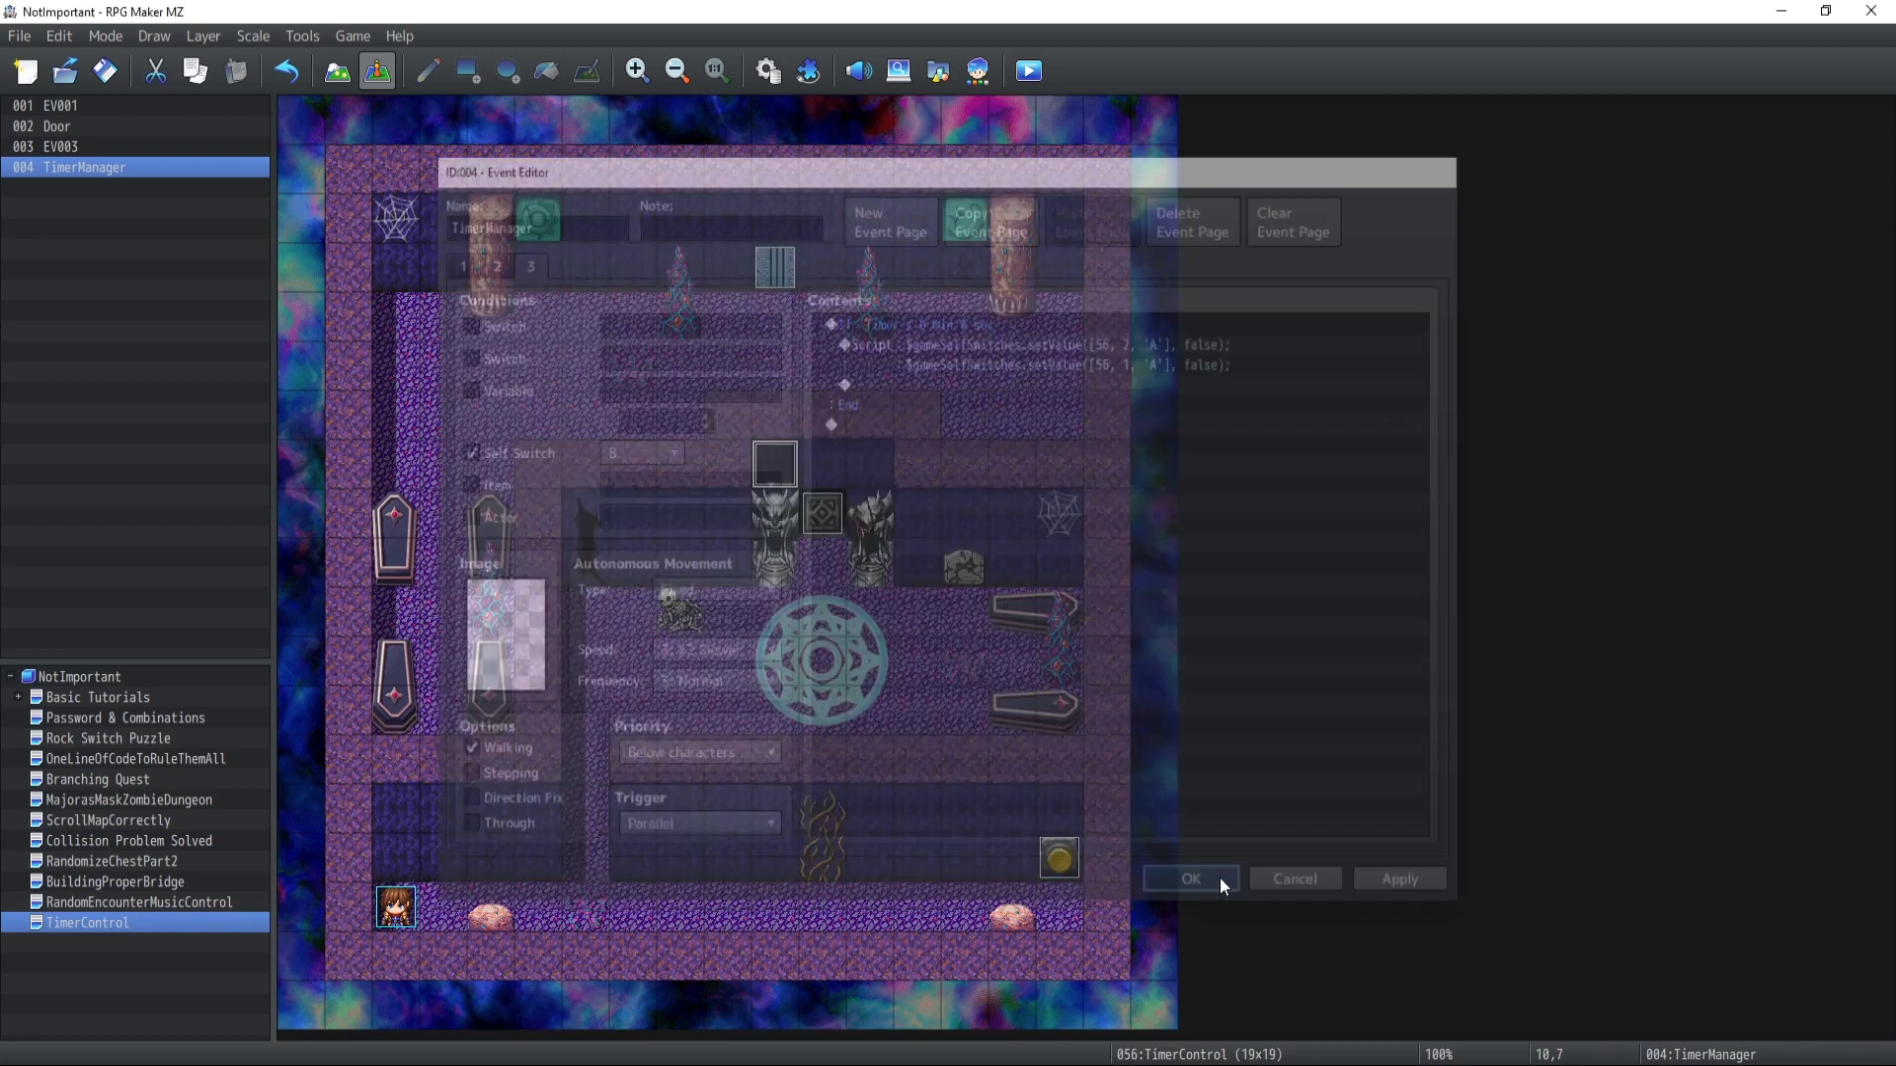
Change the script's second line from event 1 to event 3 and save TimerManager
left_click(1058, 859)
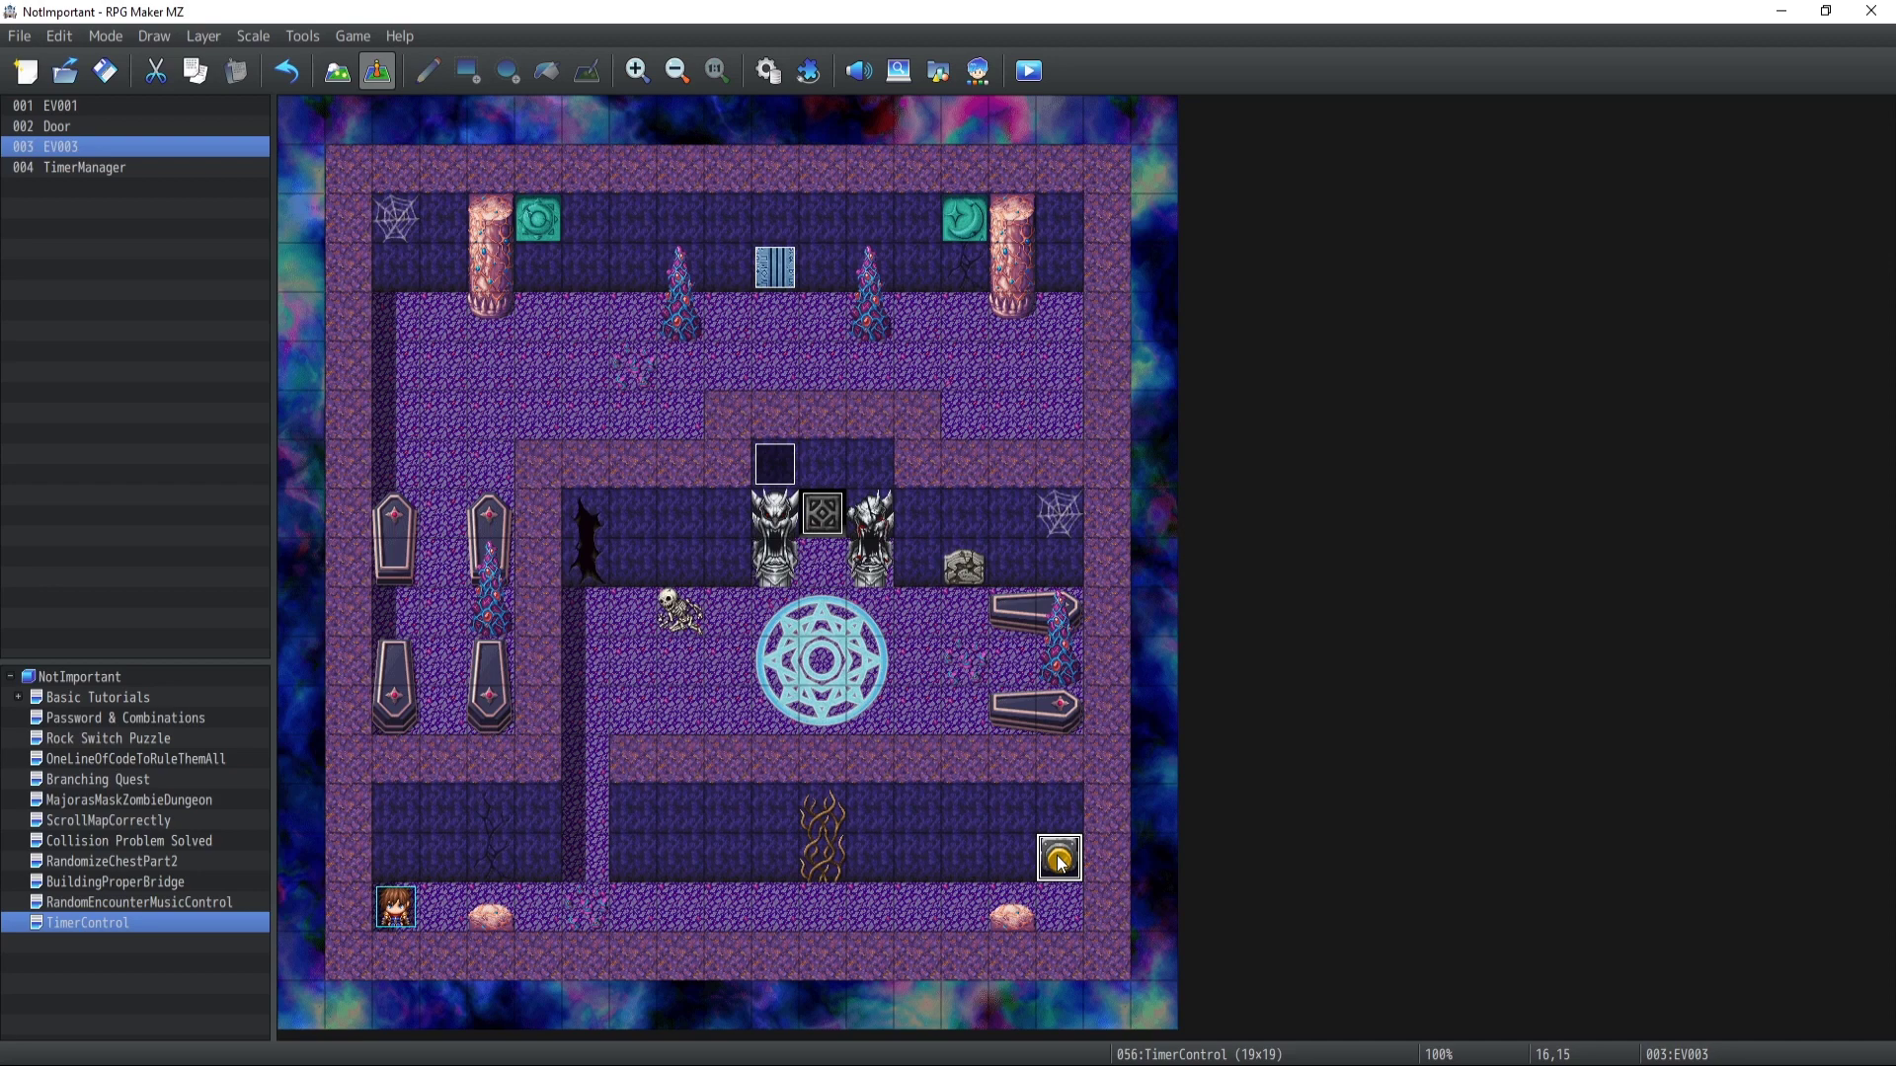
double_click(780, 464)
left_click(513, 265)
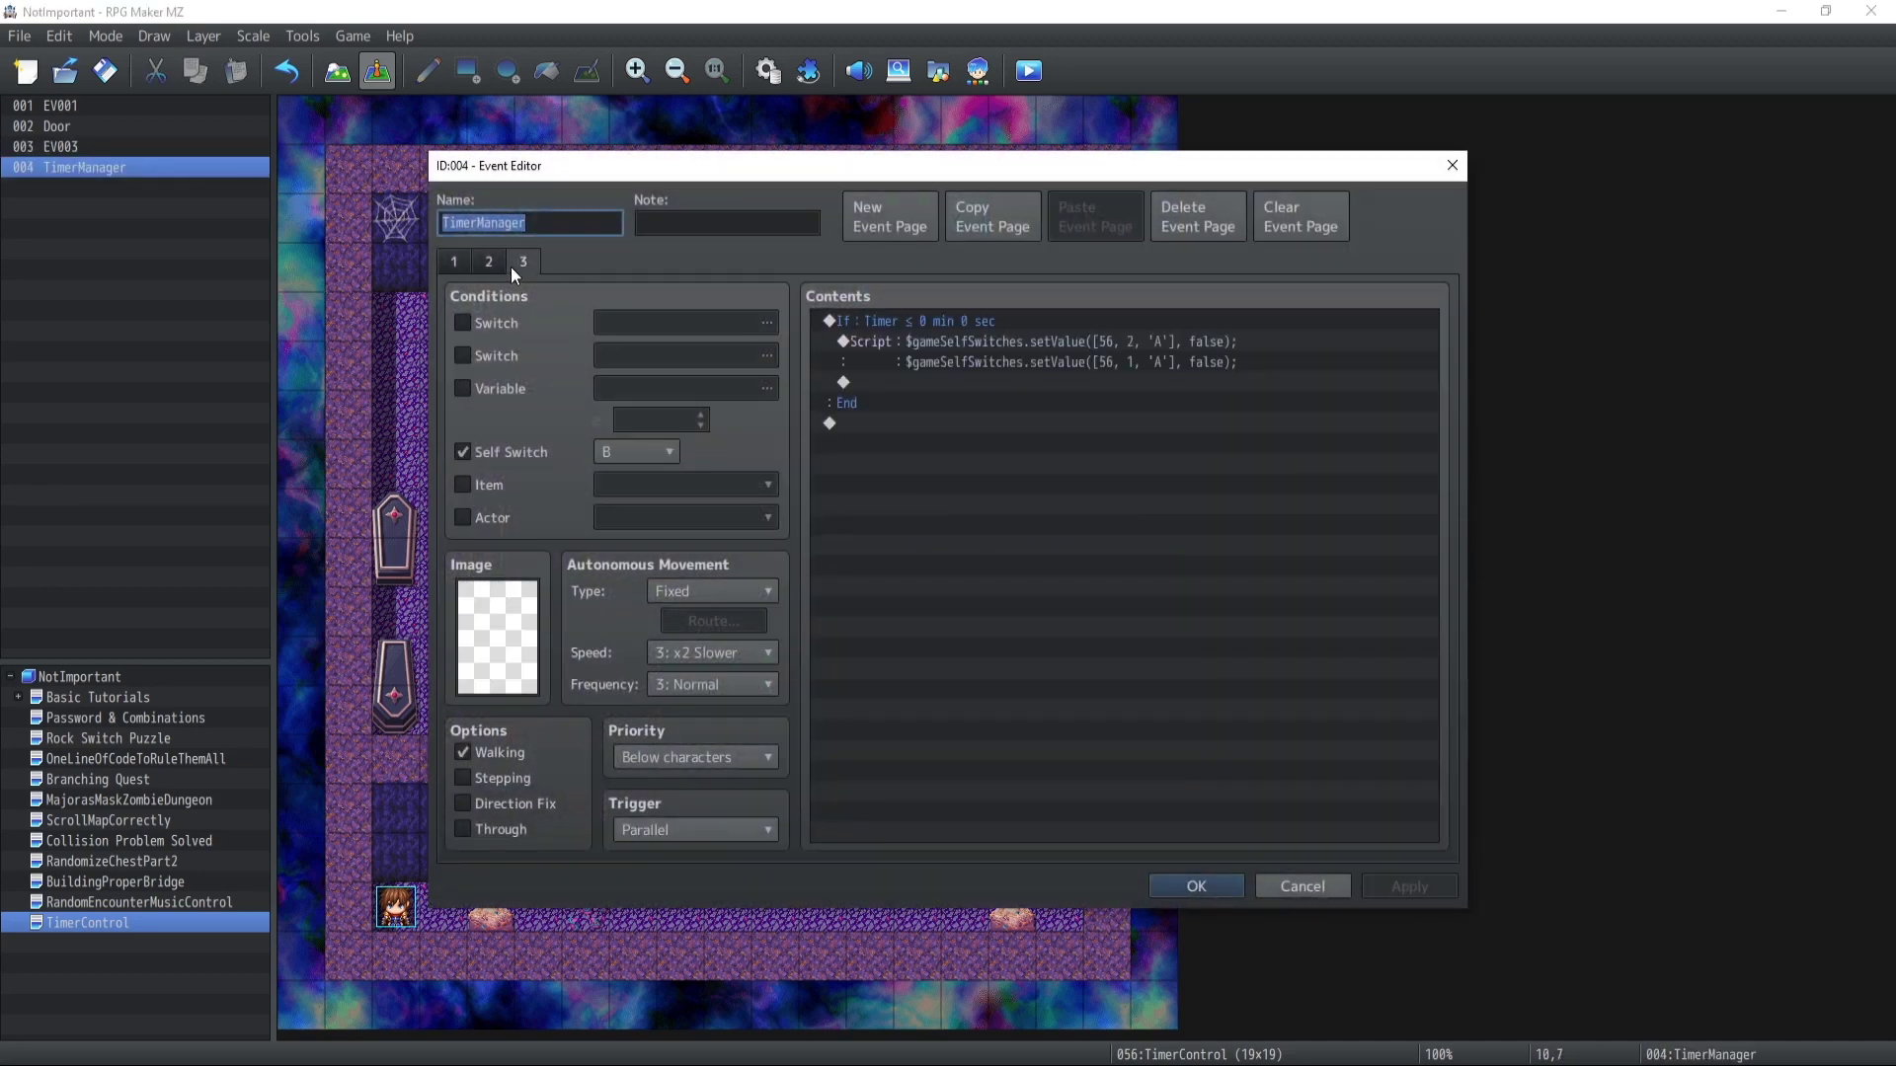
left_click(1013, 324)
double_click(1017, 342)
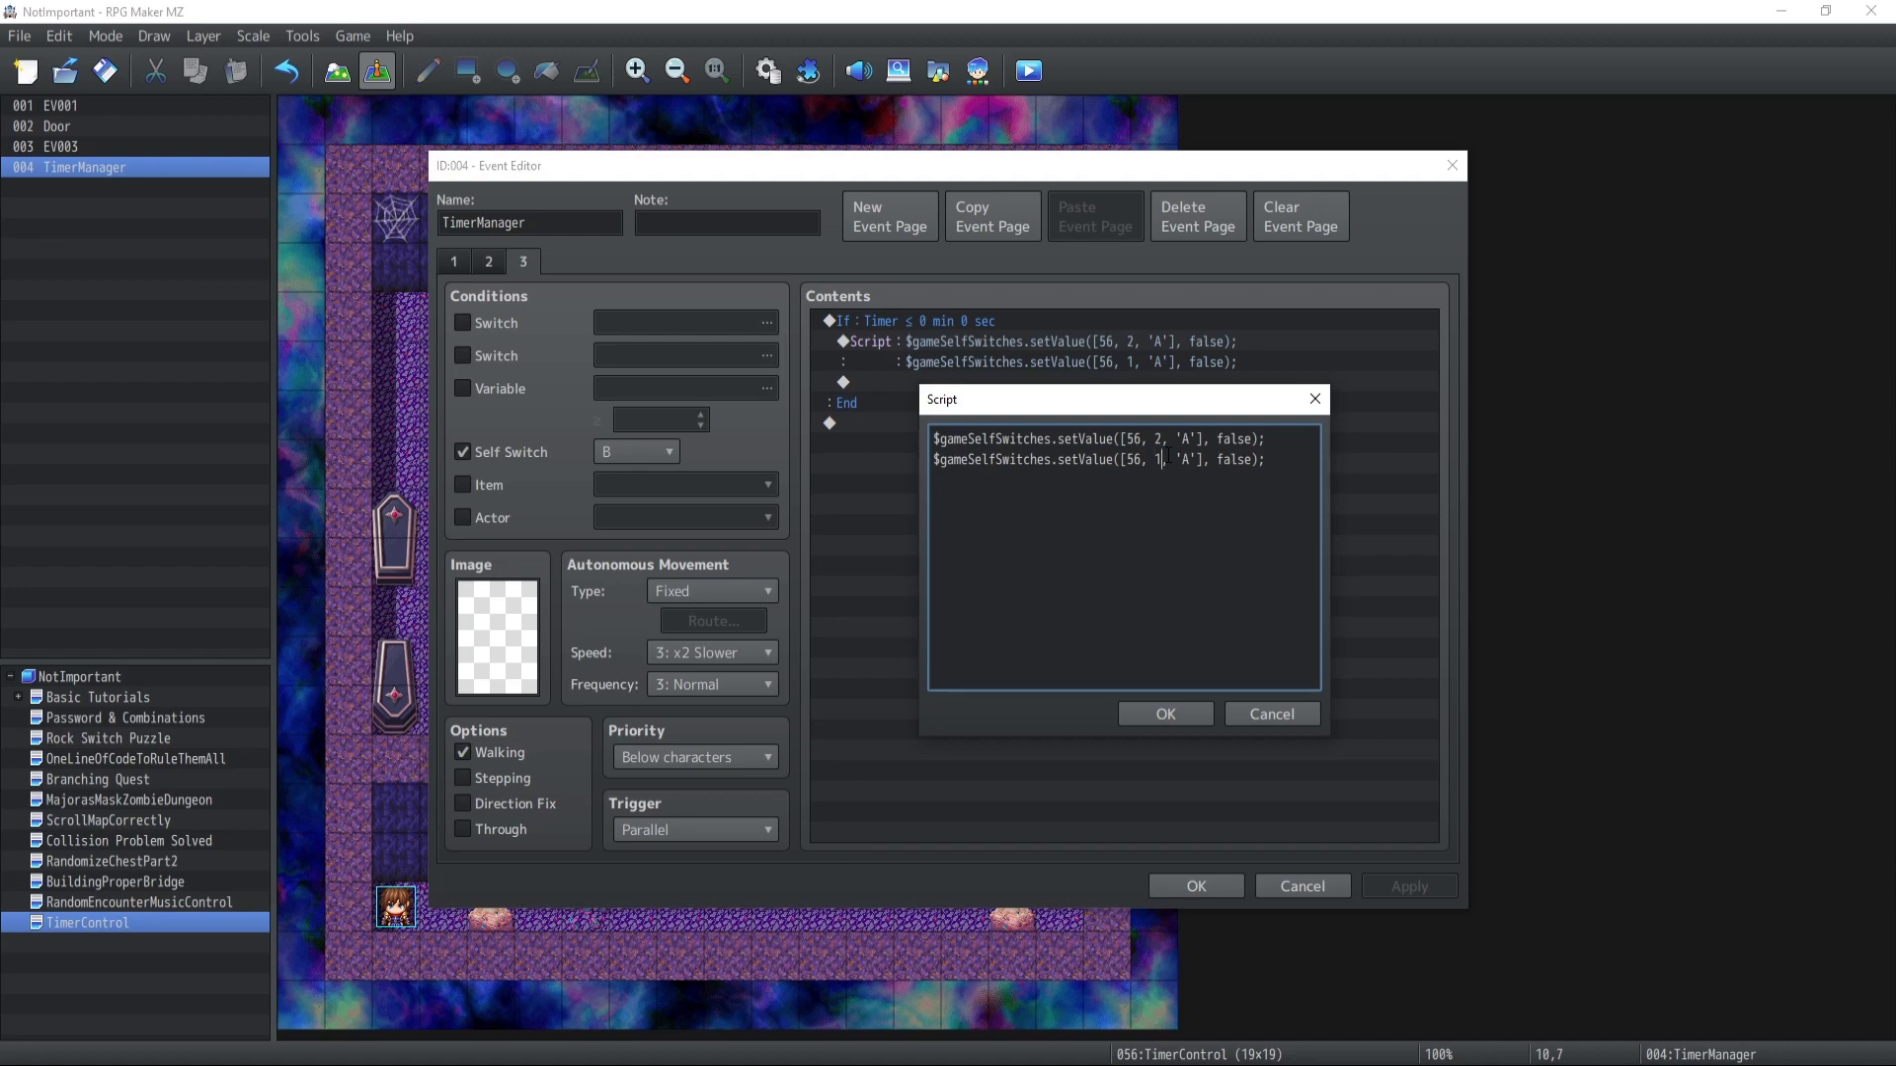
left_click(1175, 712)
left_click(1197, 884)
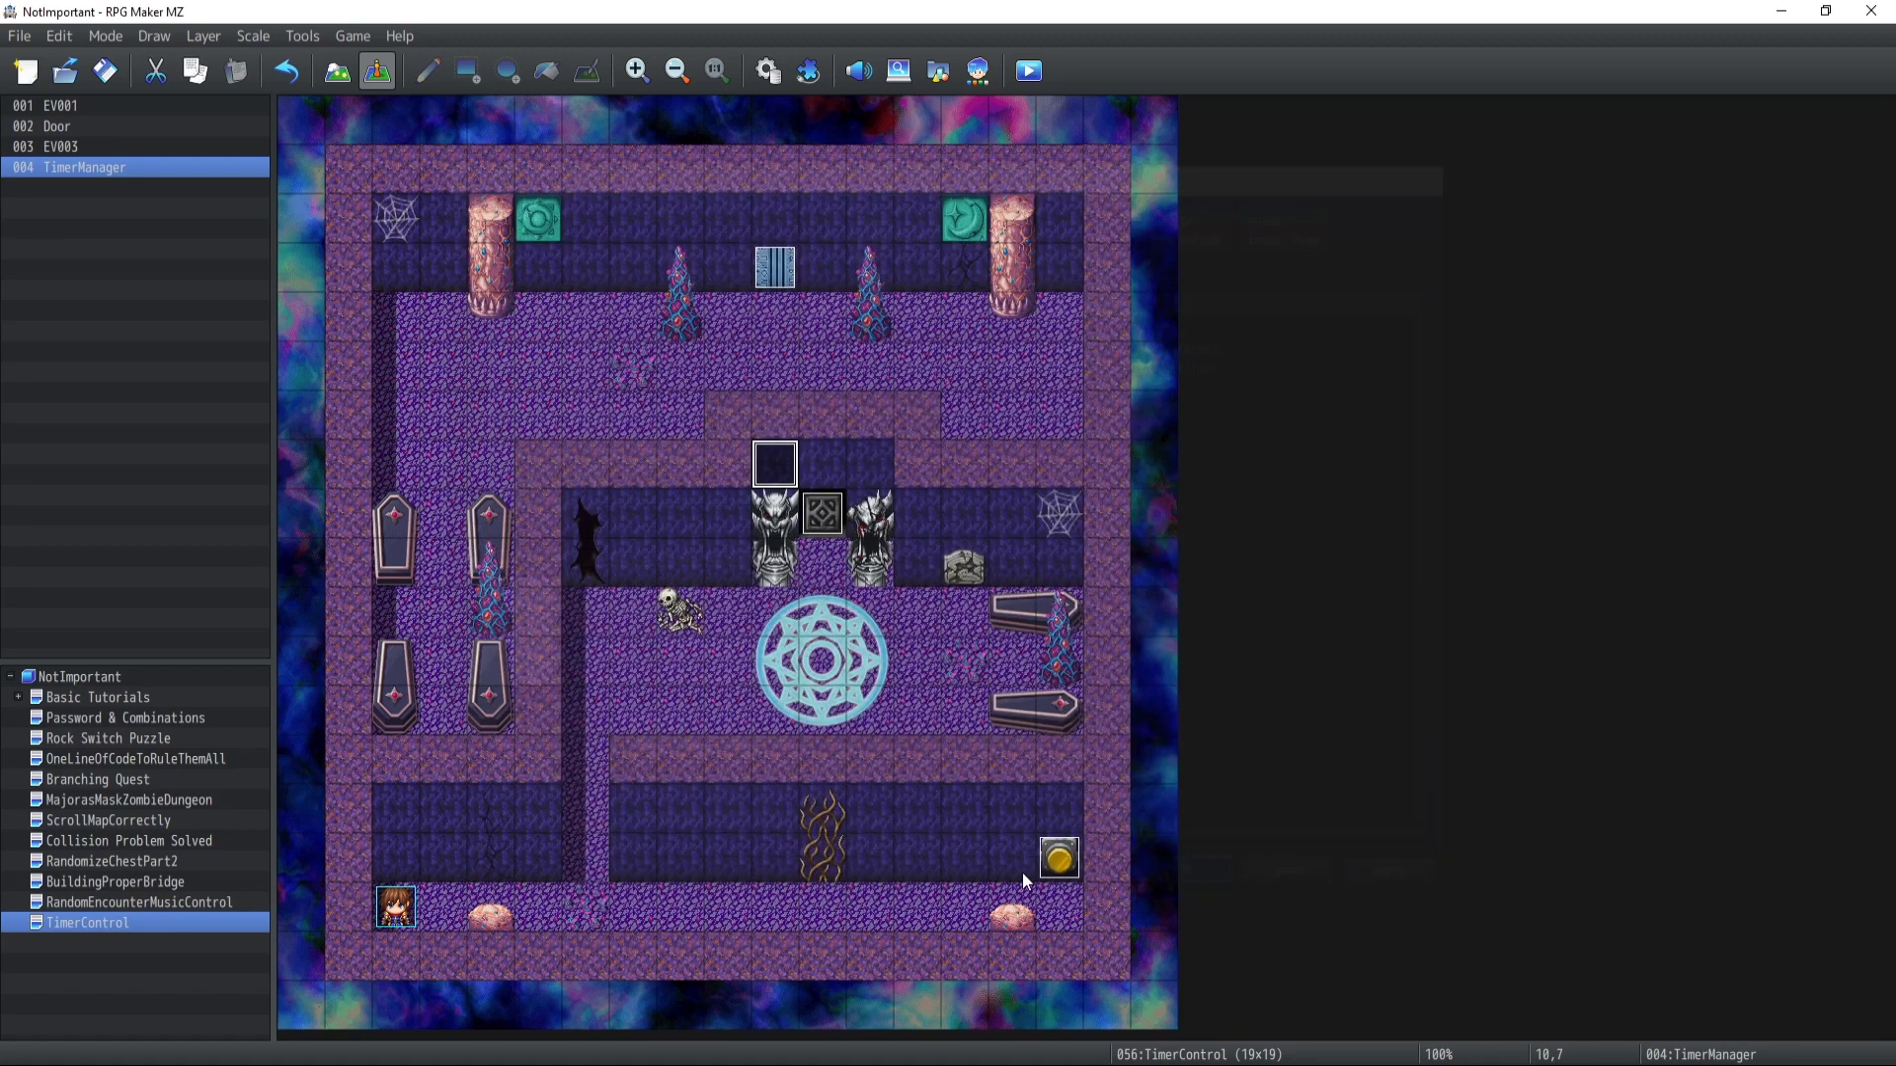
Inspect EV003's two pages and close it without changes
left_click(1060, 857)
double_click(1059, 857)
left_click(966, 566)
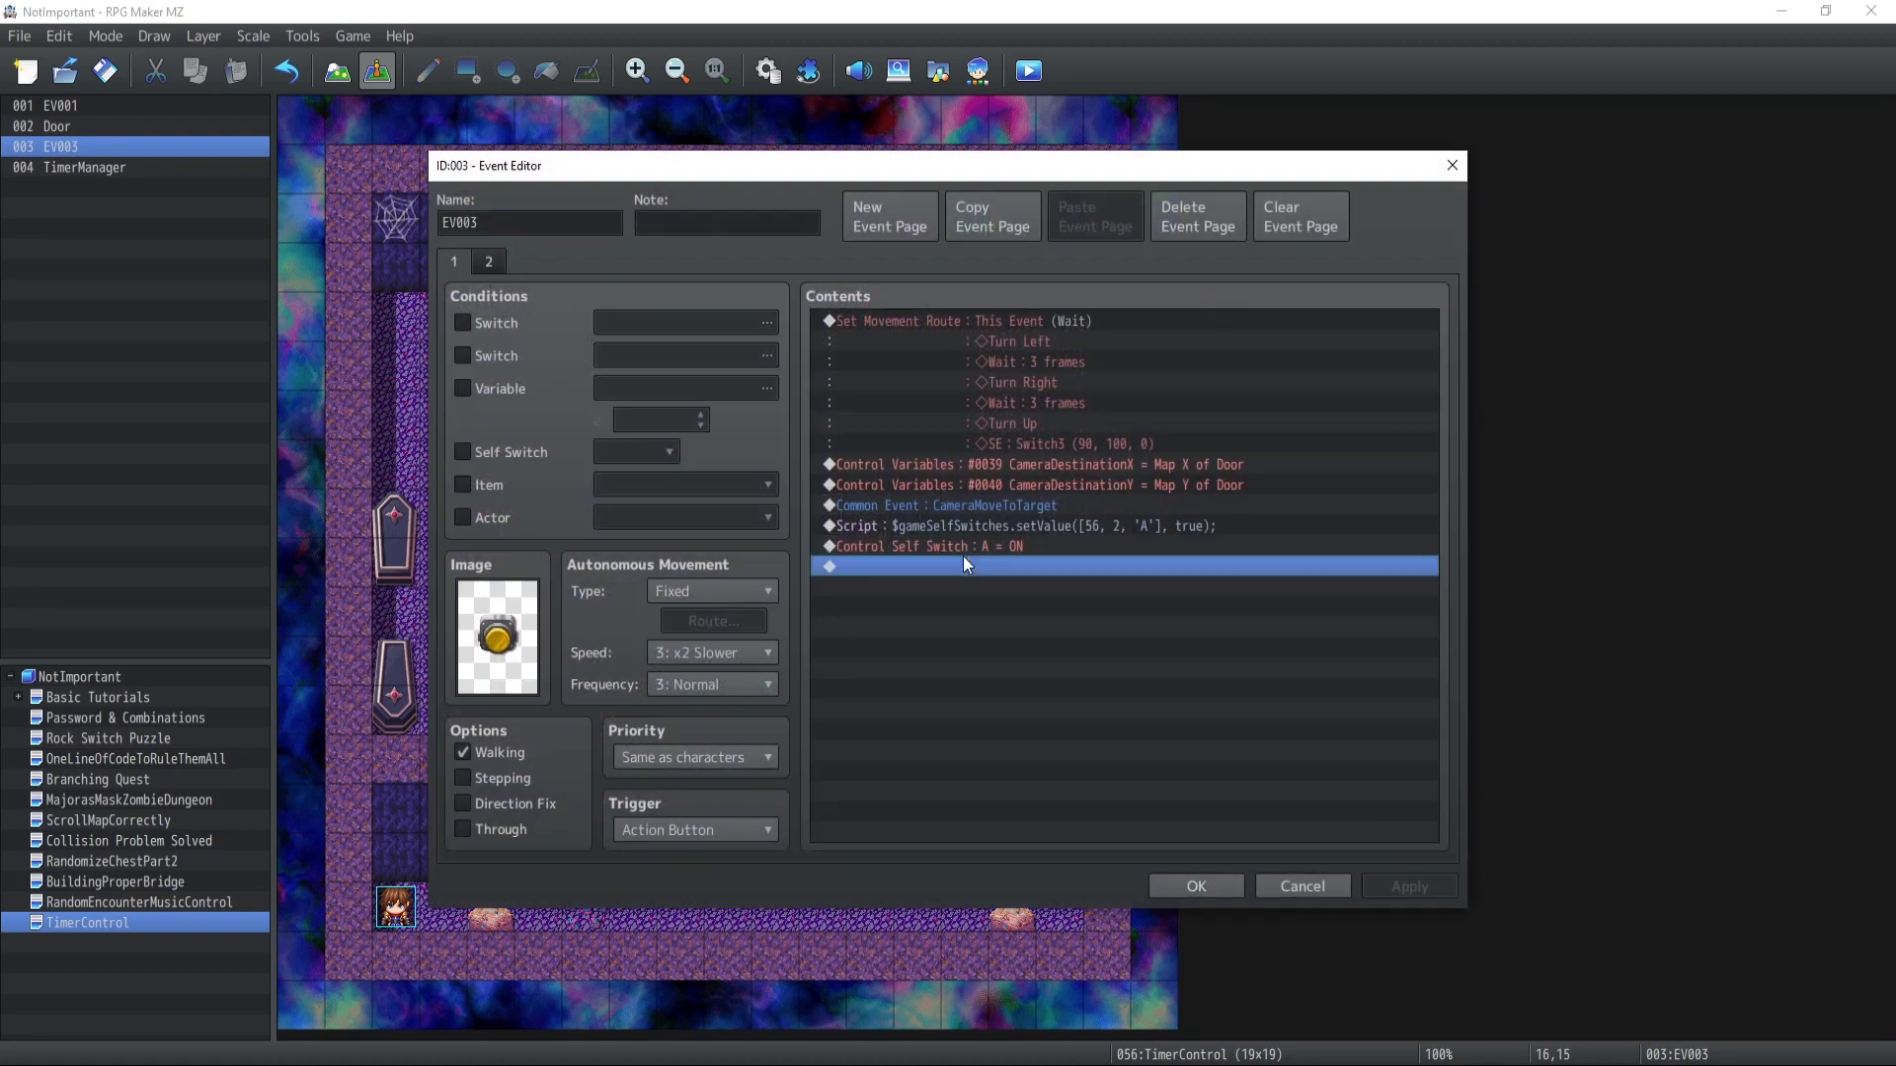
left_click(489, 262)
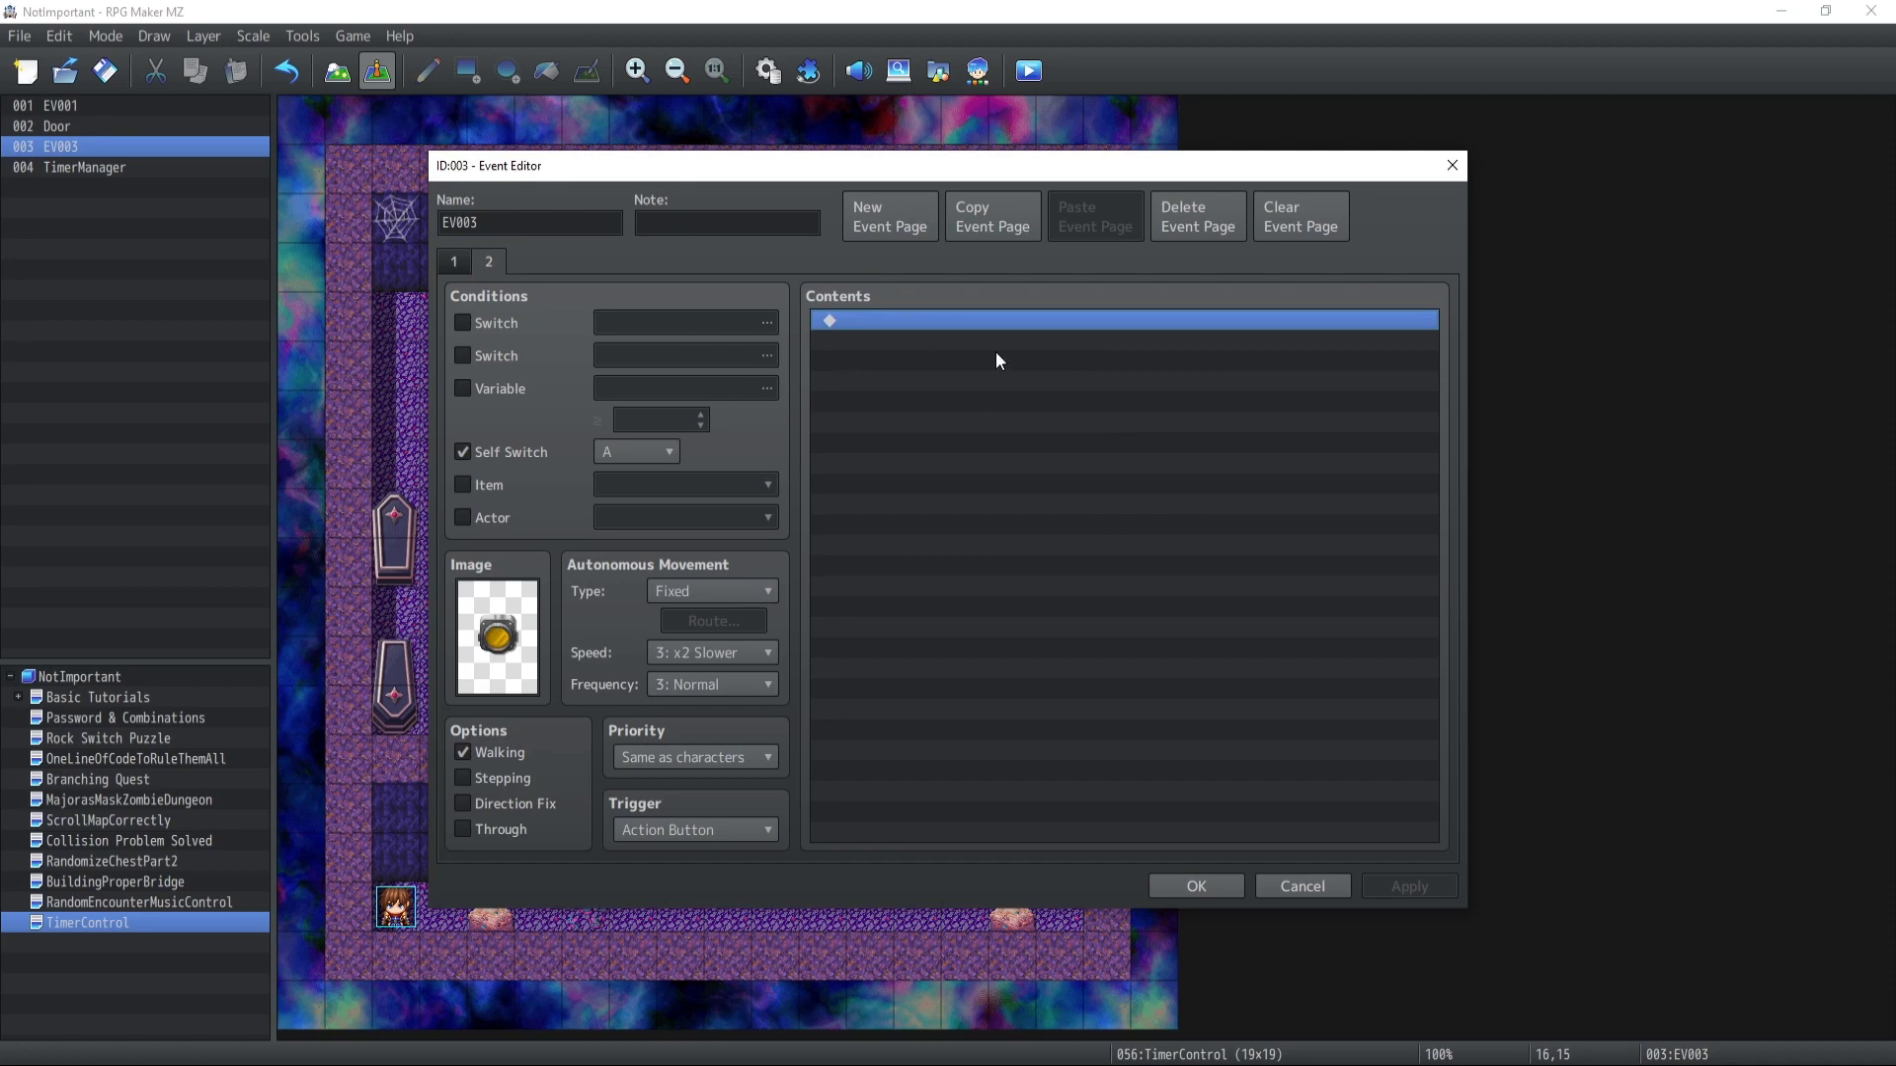
left_click(455, 261)
left_click(1205, 885)
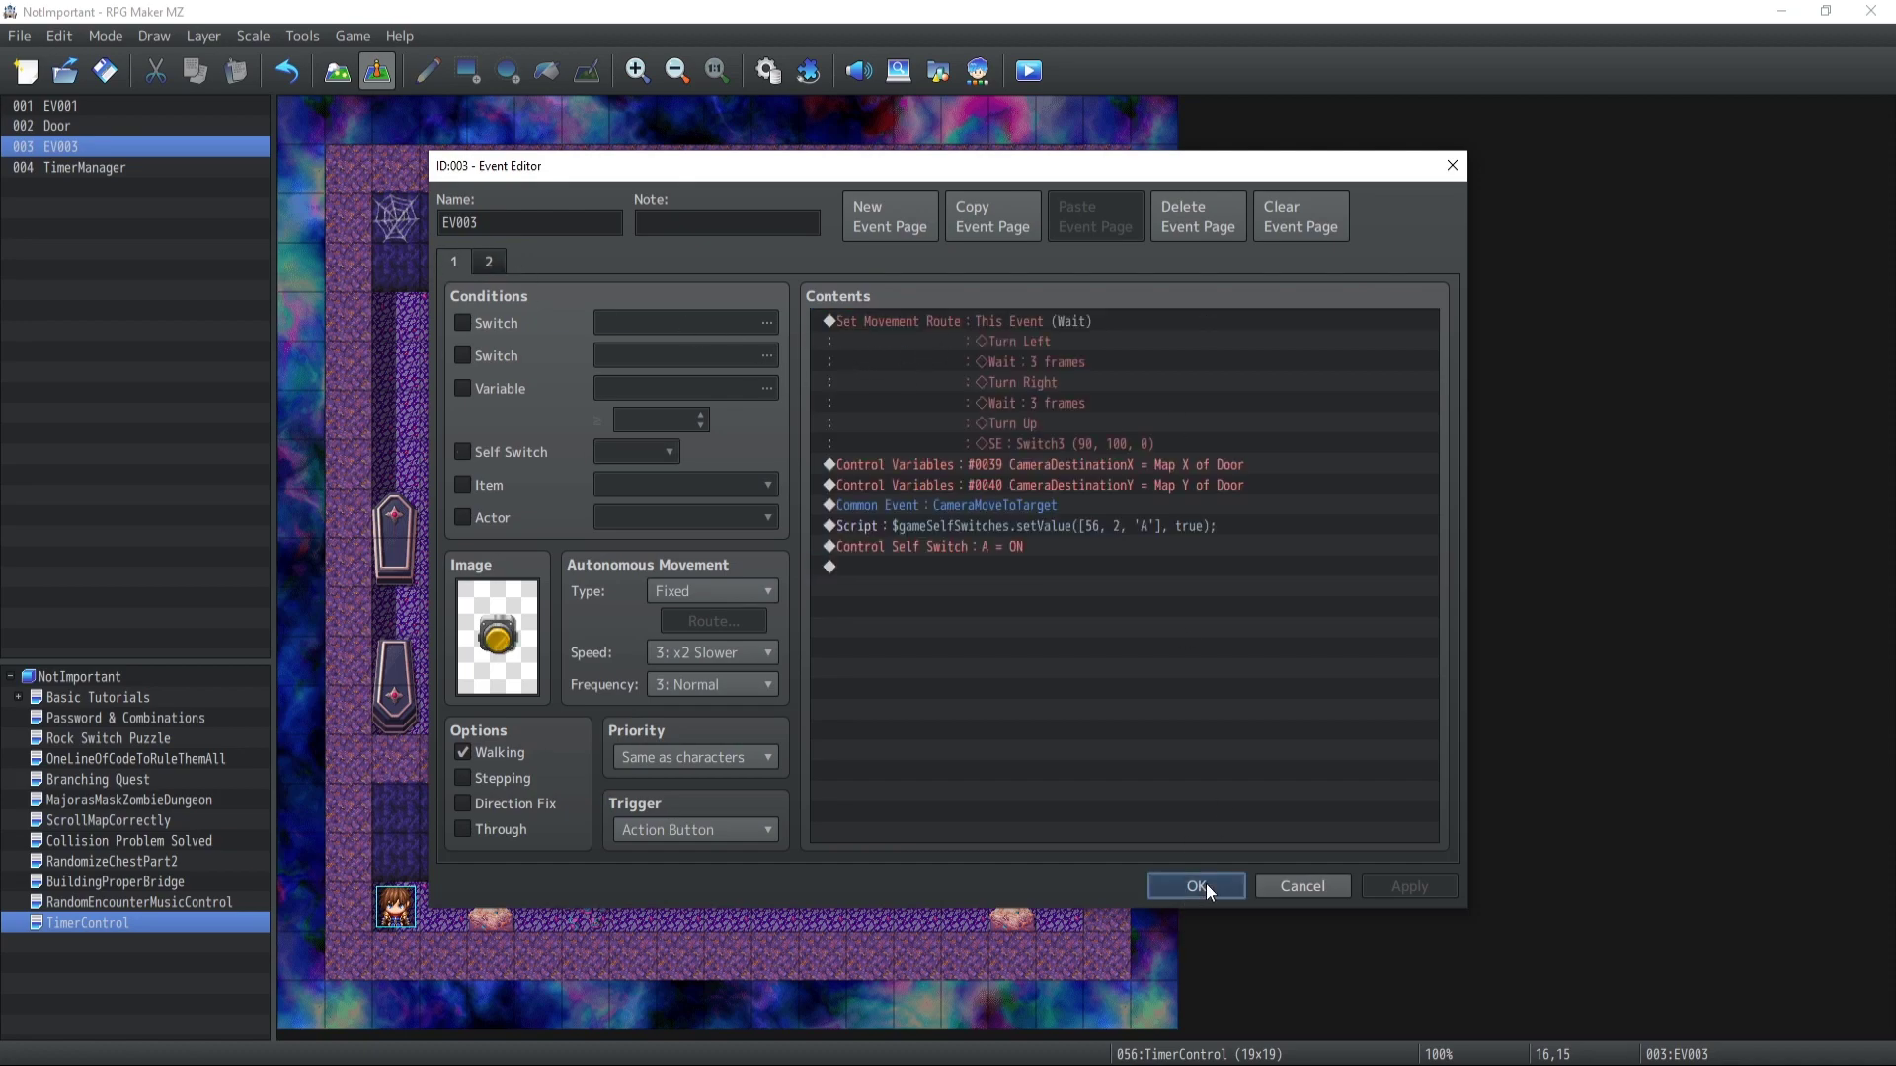
Review the Door's pages 2–4 without changes, then reopen TimerManager
double_click(776, 461)
left_click(489, 263)
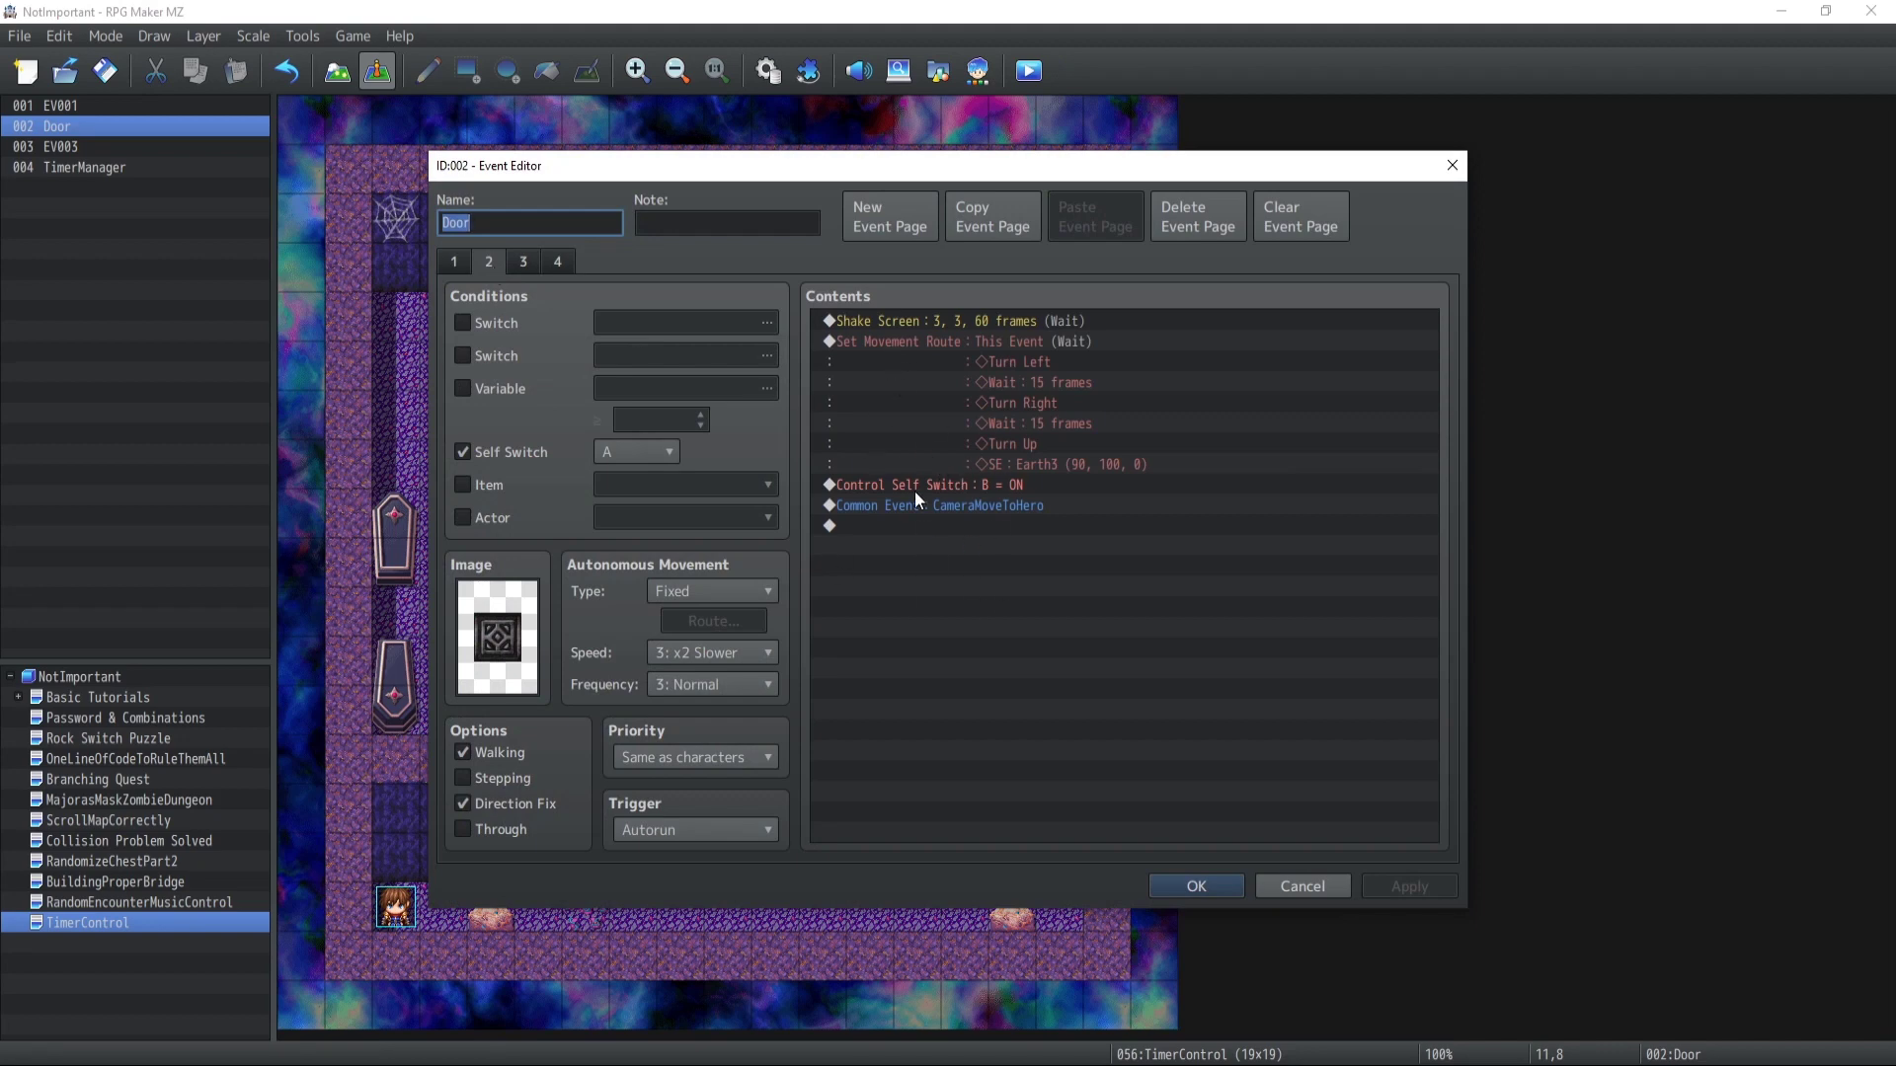
left_click(523, 262)
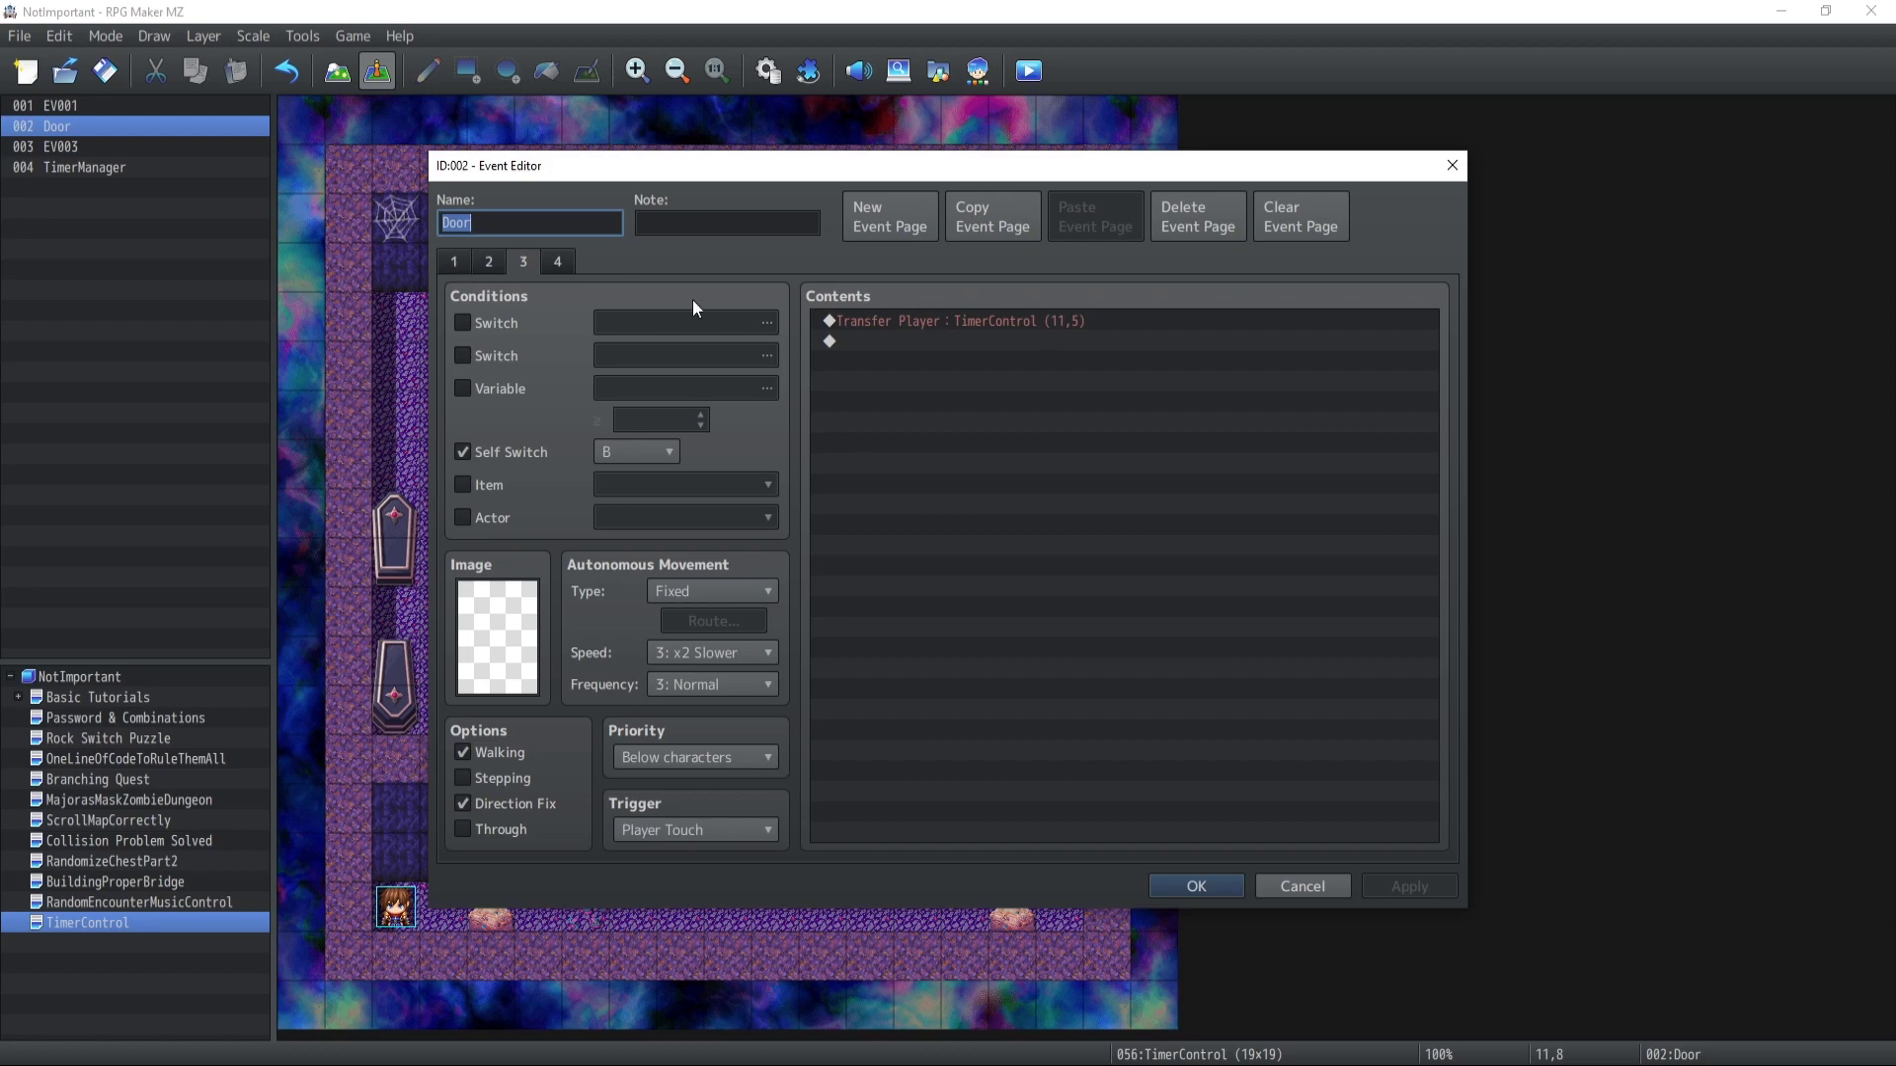
left_click(559, 262)
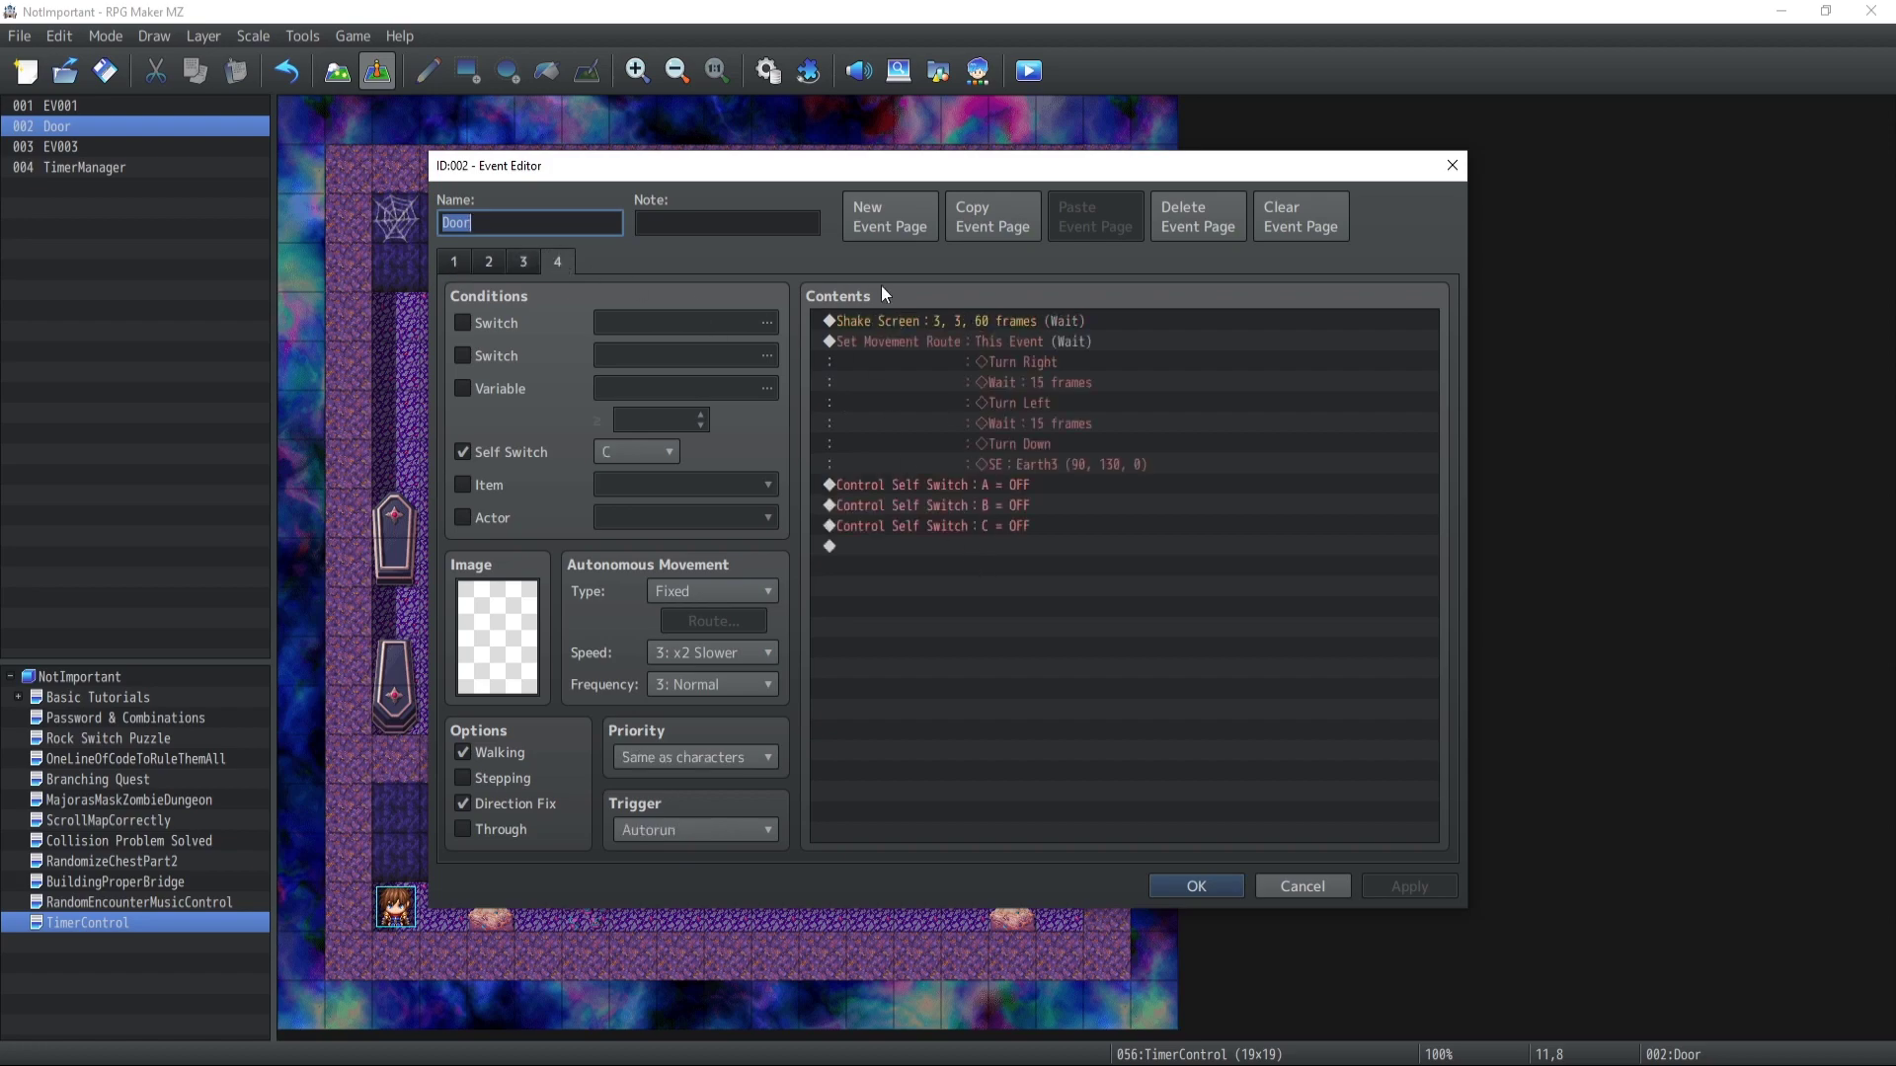
left_click(1315, 897)
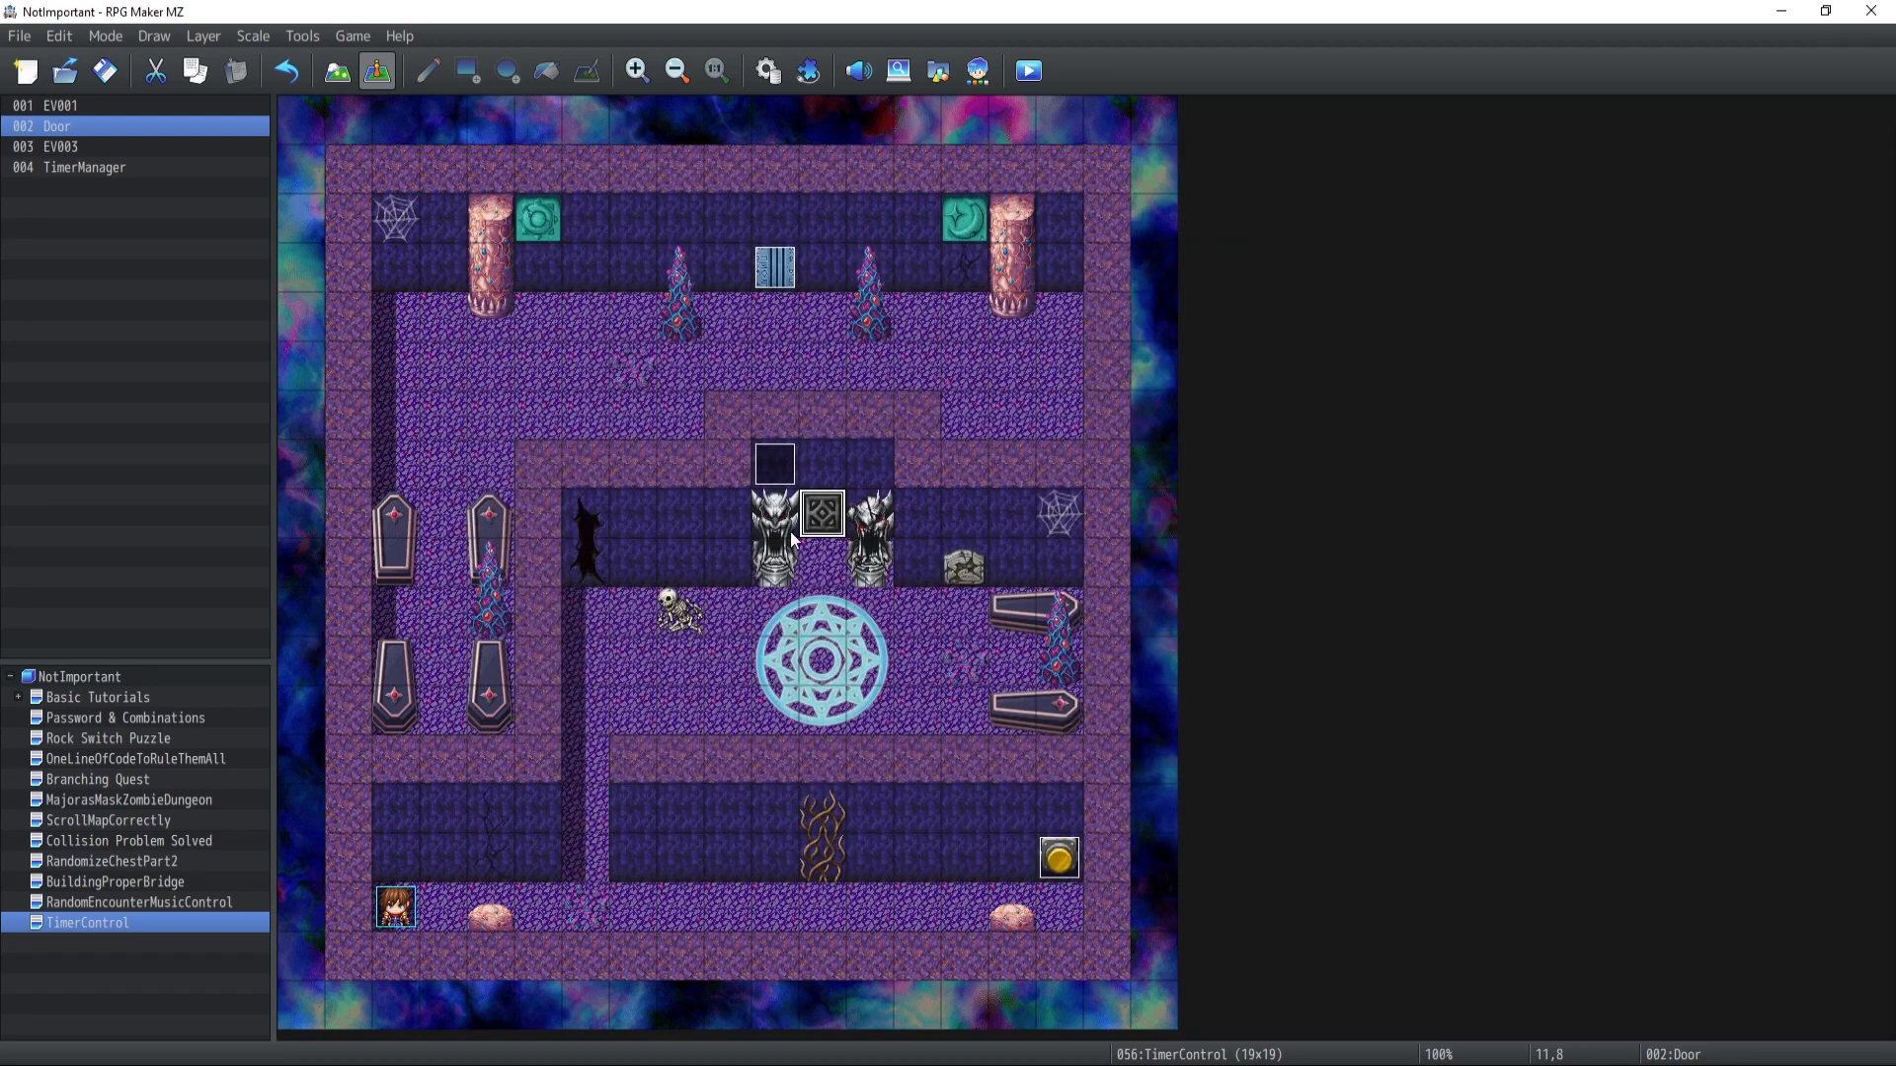
double_click(1009, 412)
Change the page 3 script's first line to setValue([56, 2, 'C'], true) and save TimerManager
left_click(494, 262)
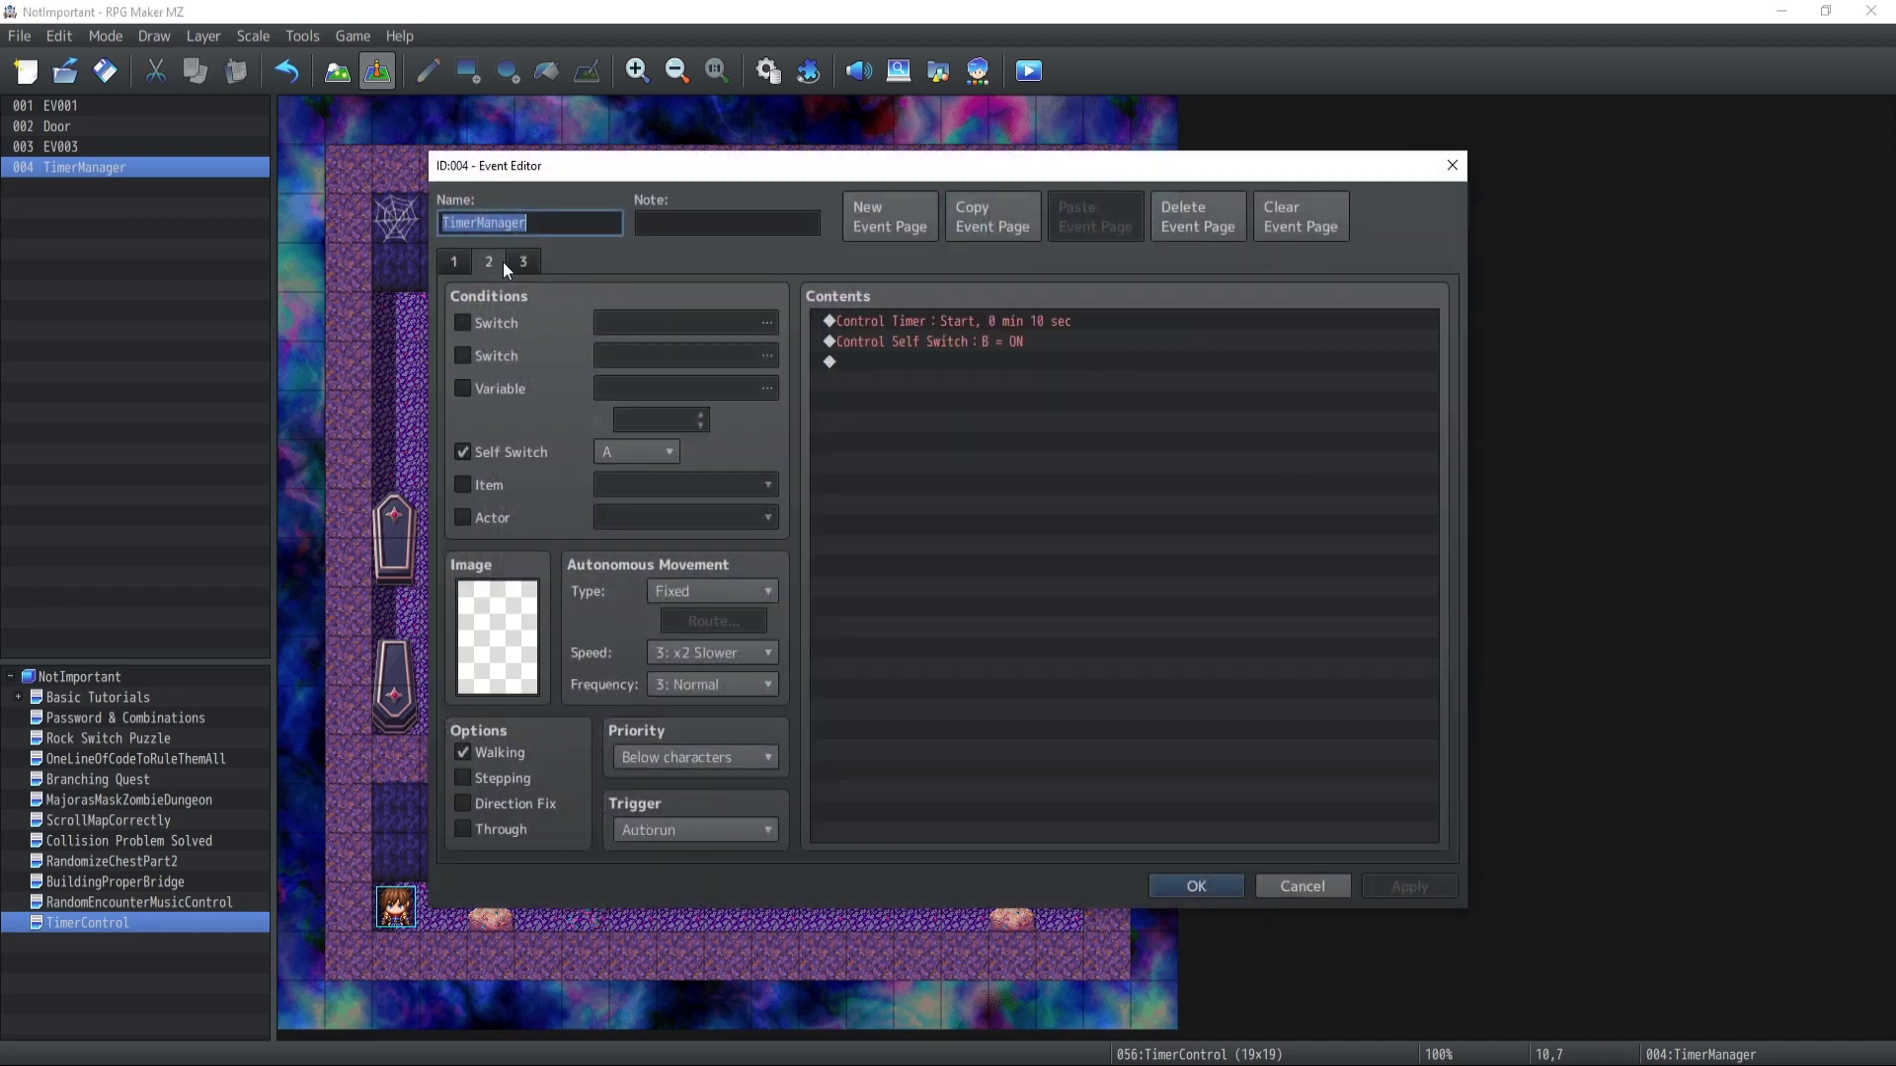
left_click(523, 262)
double_click(1134, 363)
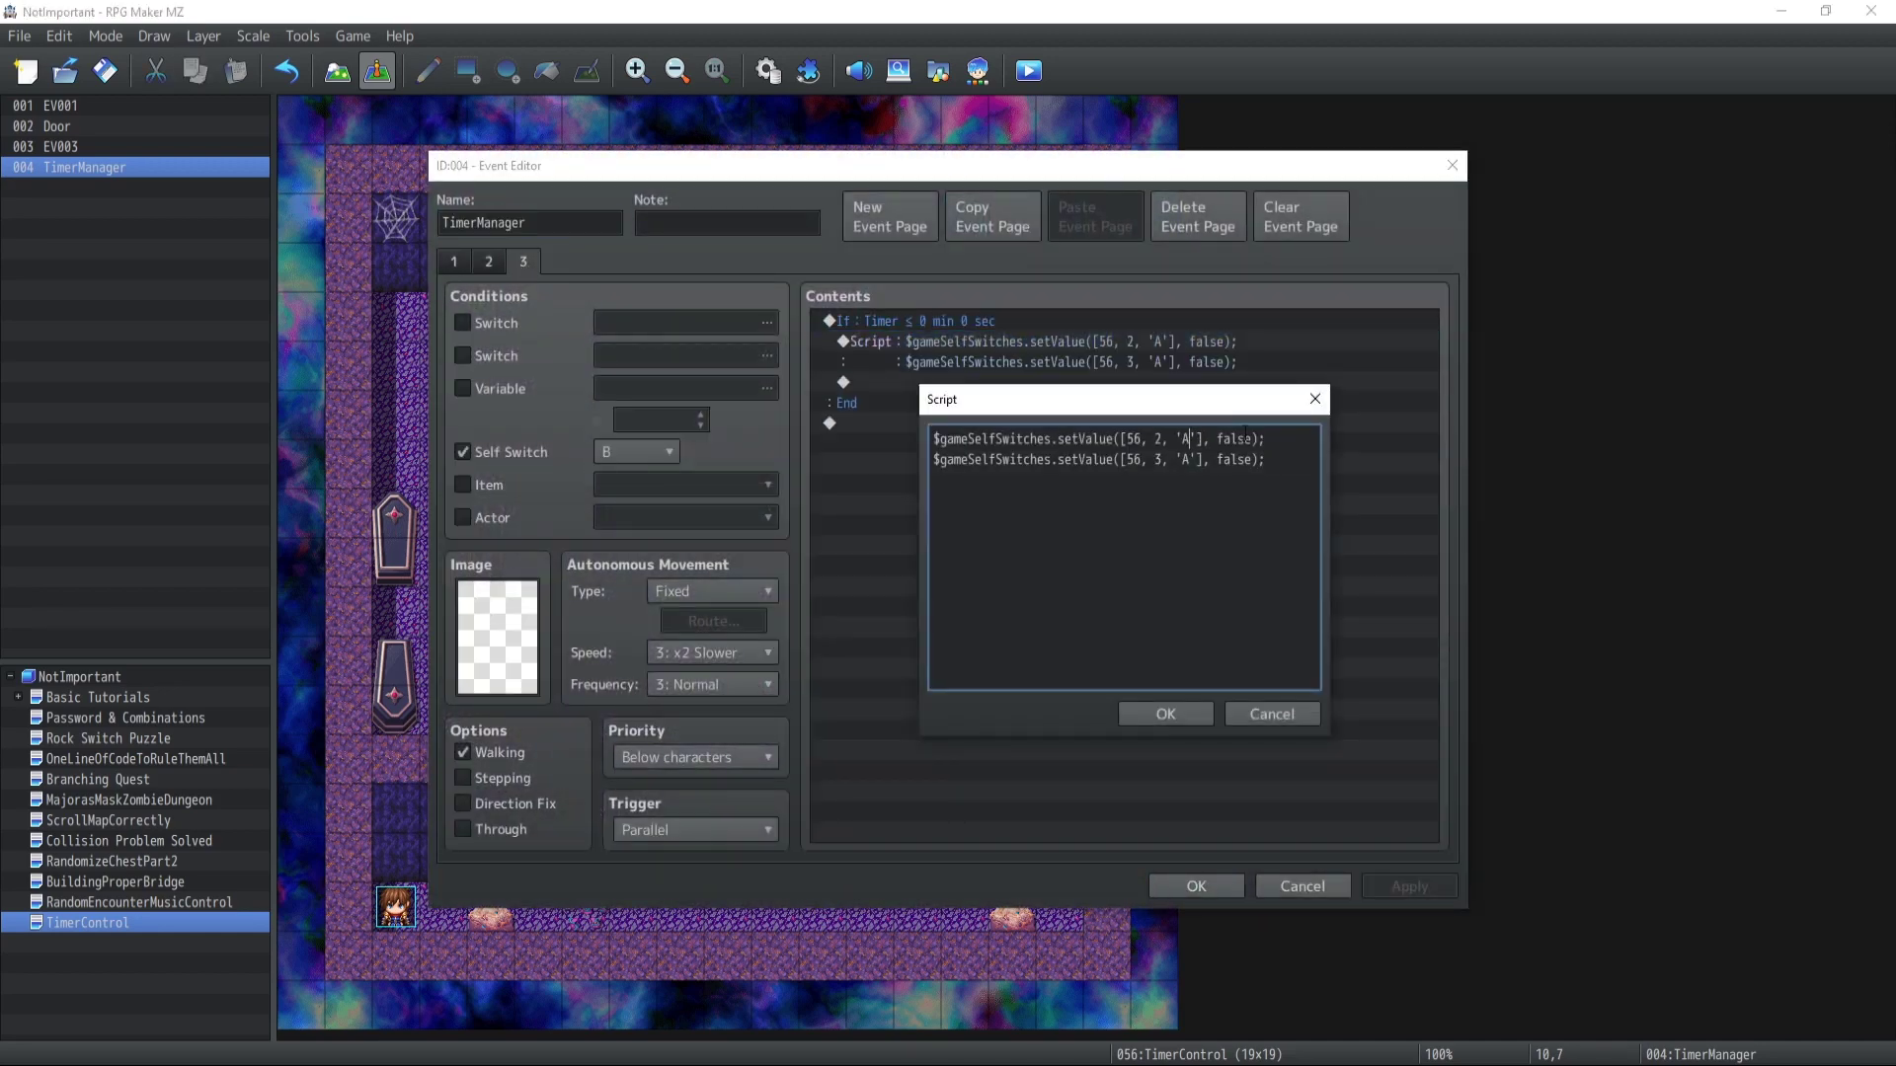
key("BackSpace")
type("C")
key("BackSpace")
key("BackSpace")
key("BackSpace")
key("BackSpace")
key("BackSpace")
type("true")
left_click(1166, 714)
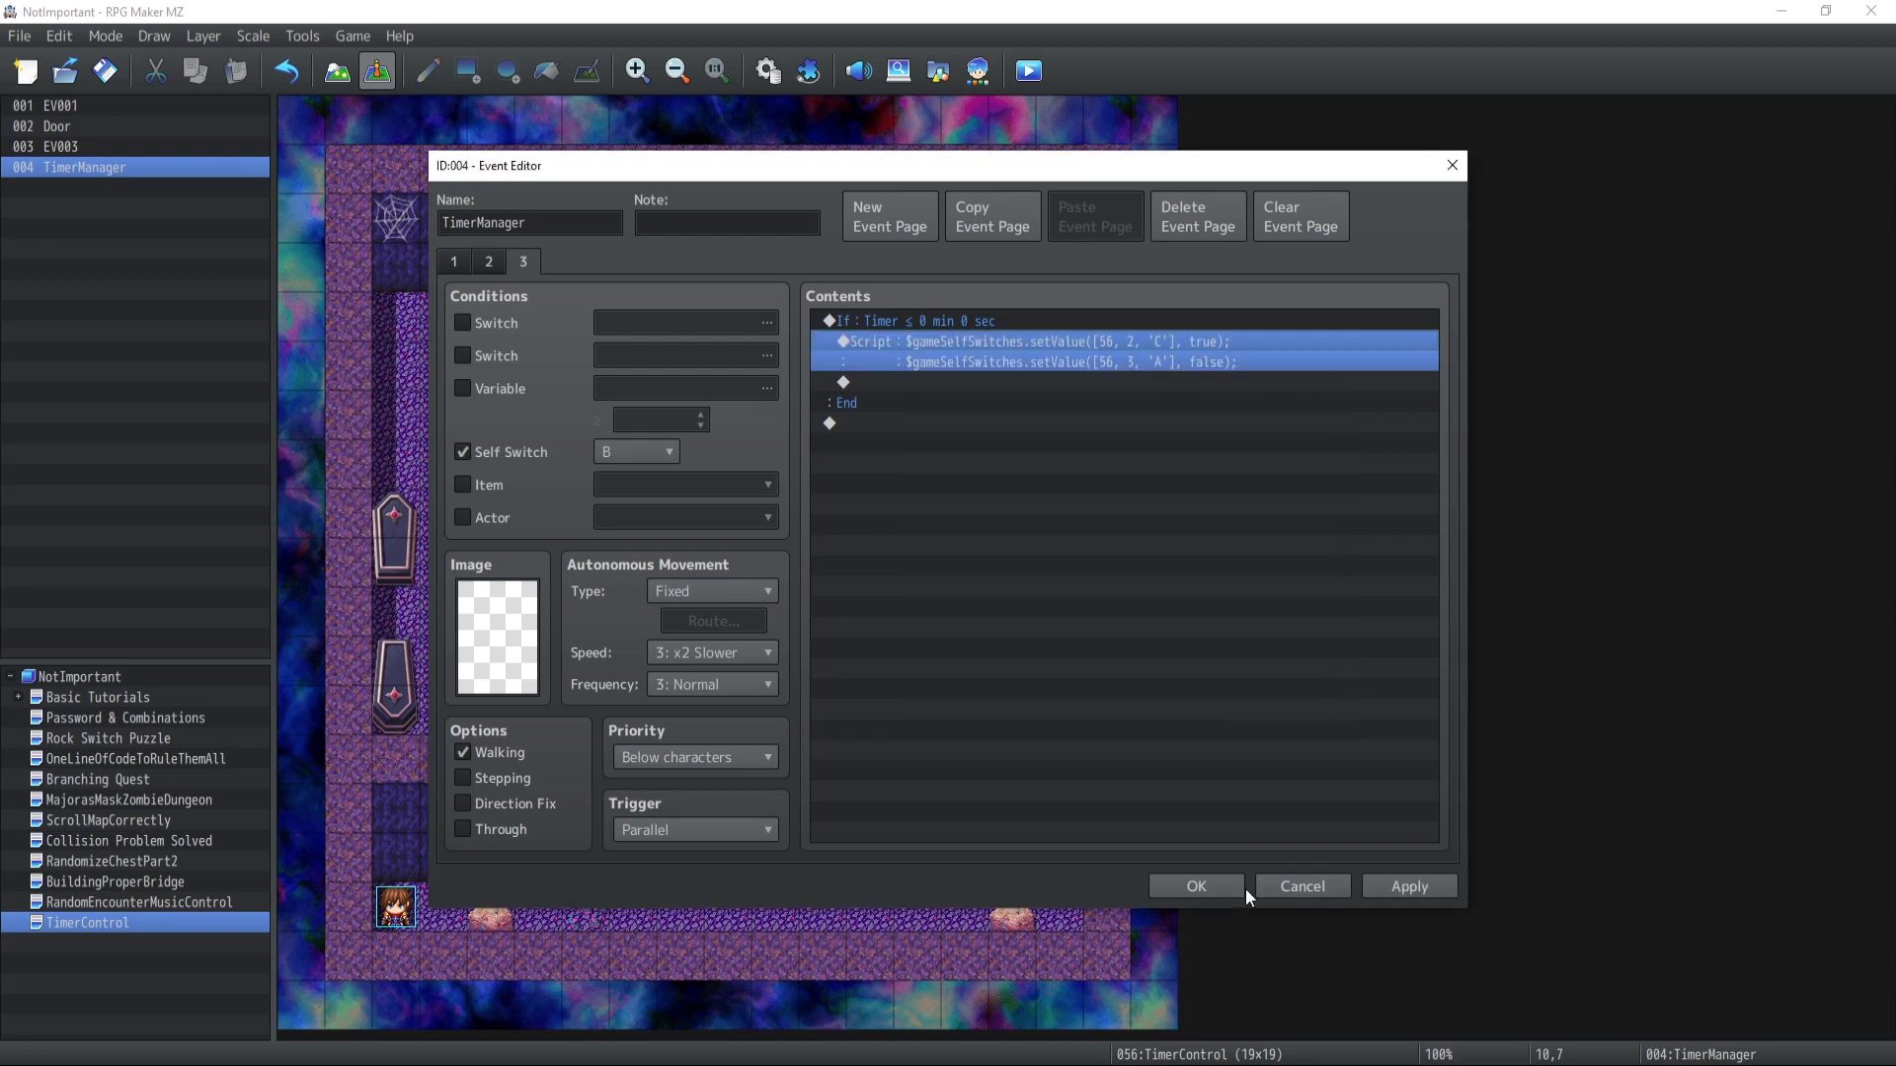
left_click(1202, 883)
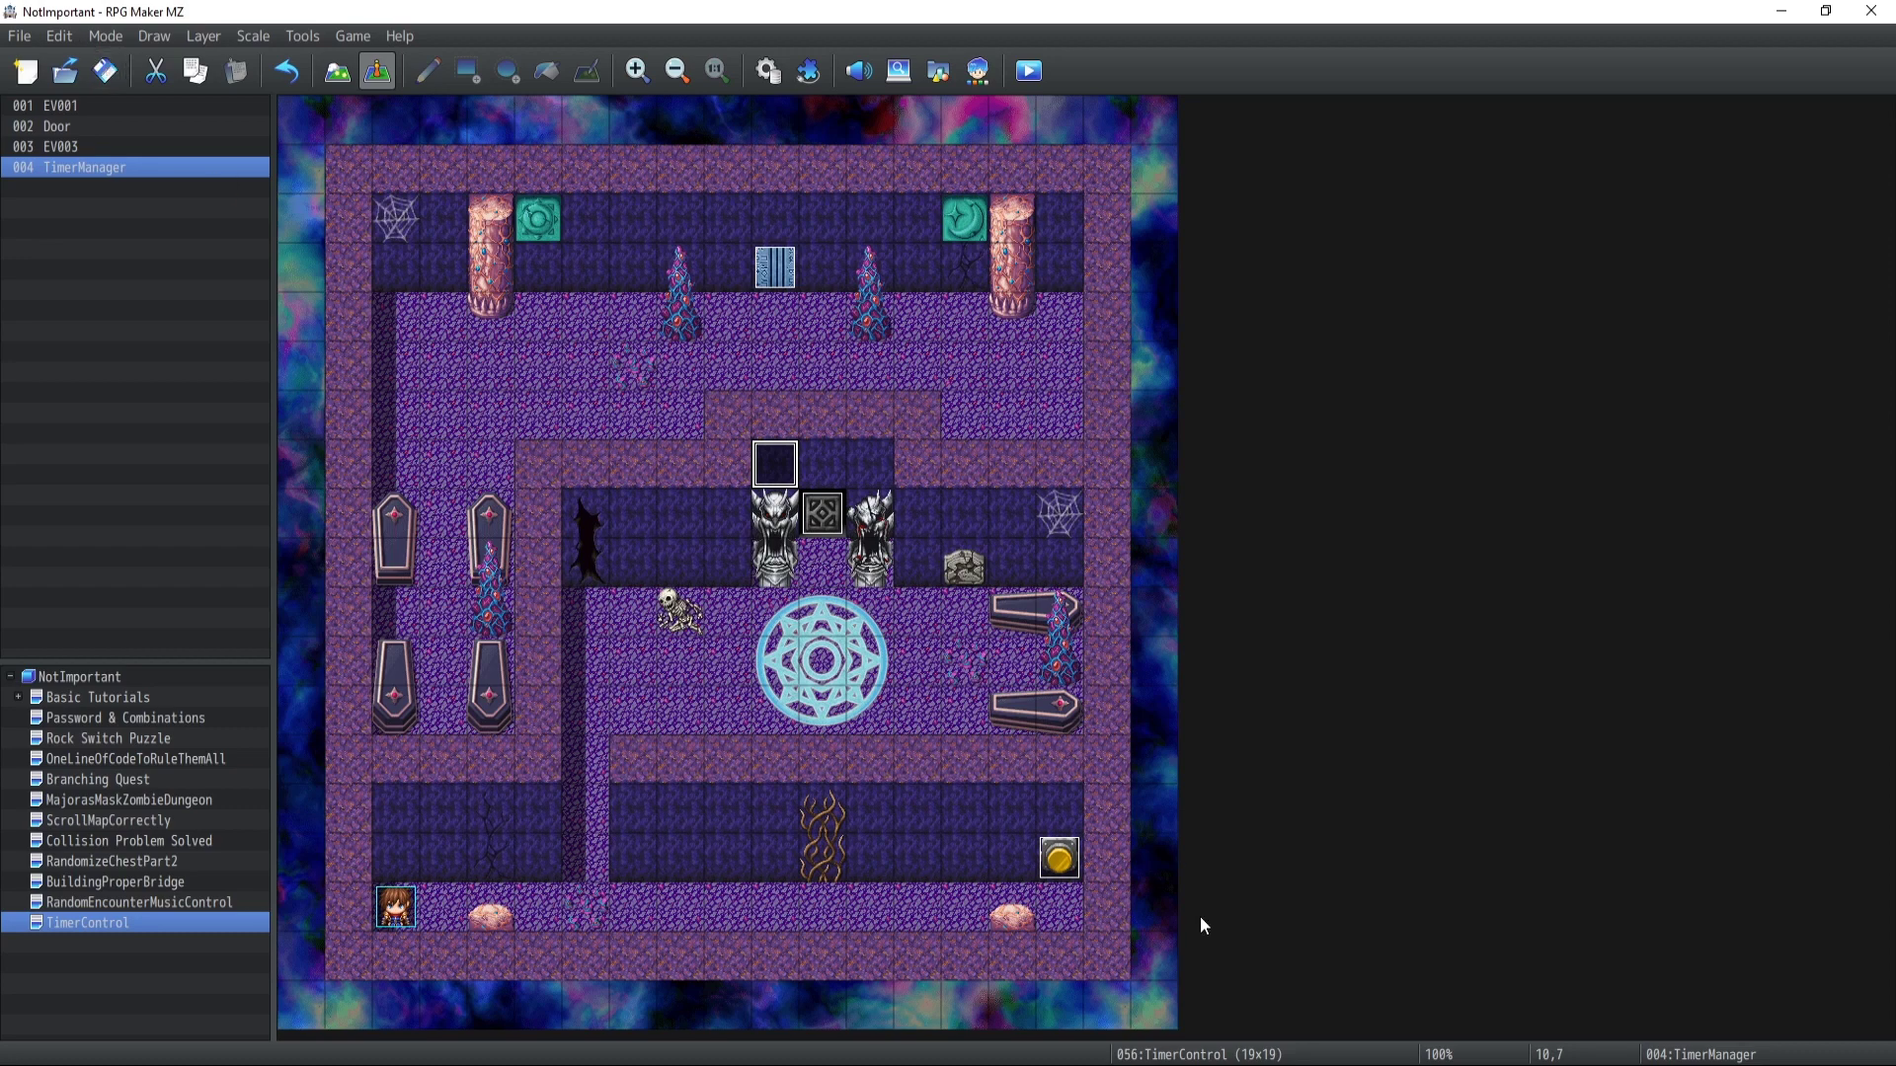
Open EV003 and TimerManager in turn and close both without changes
left_click(1059, 862)
double_click(1059, 862)
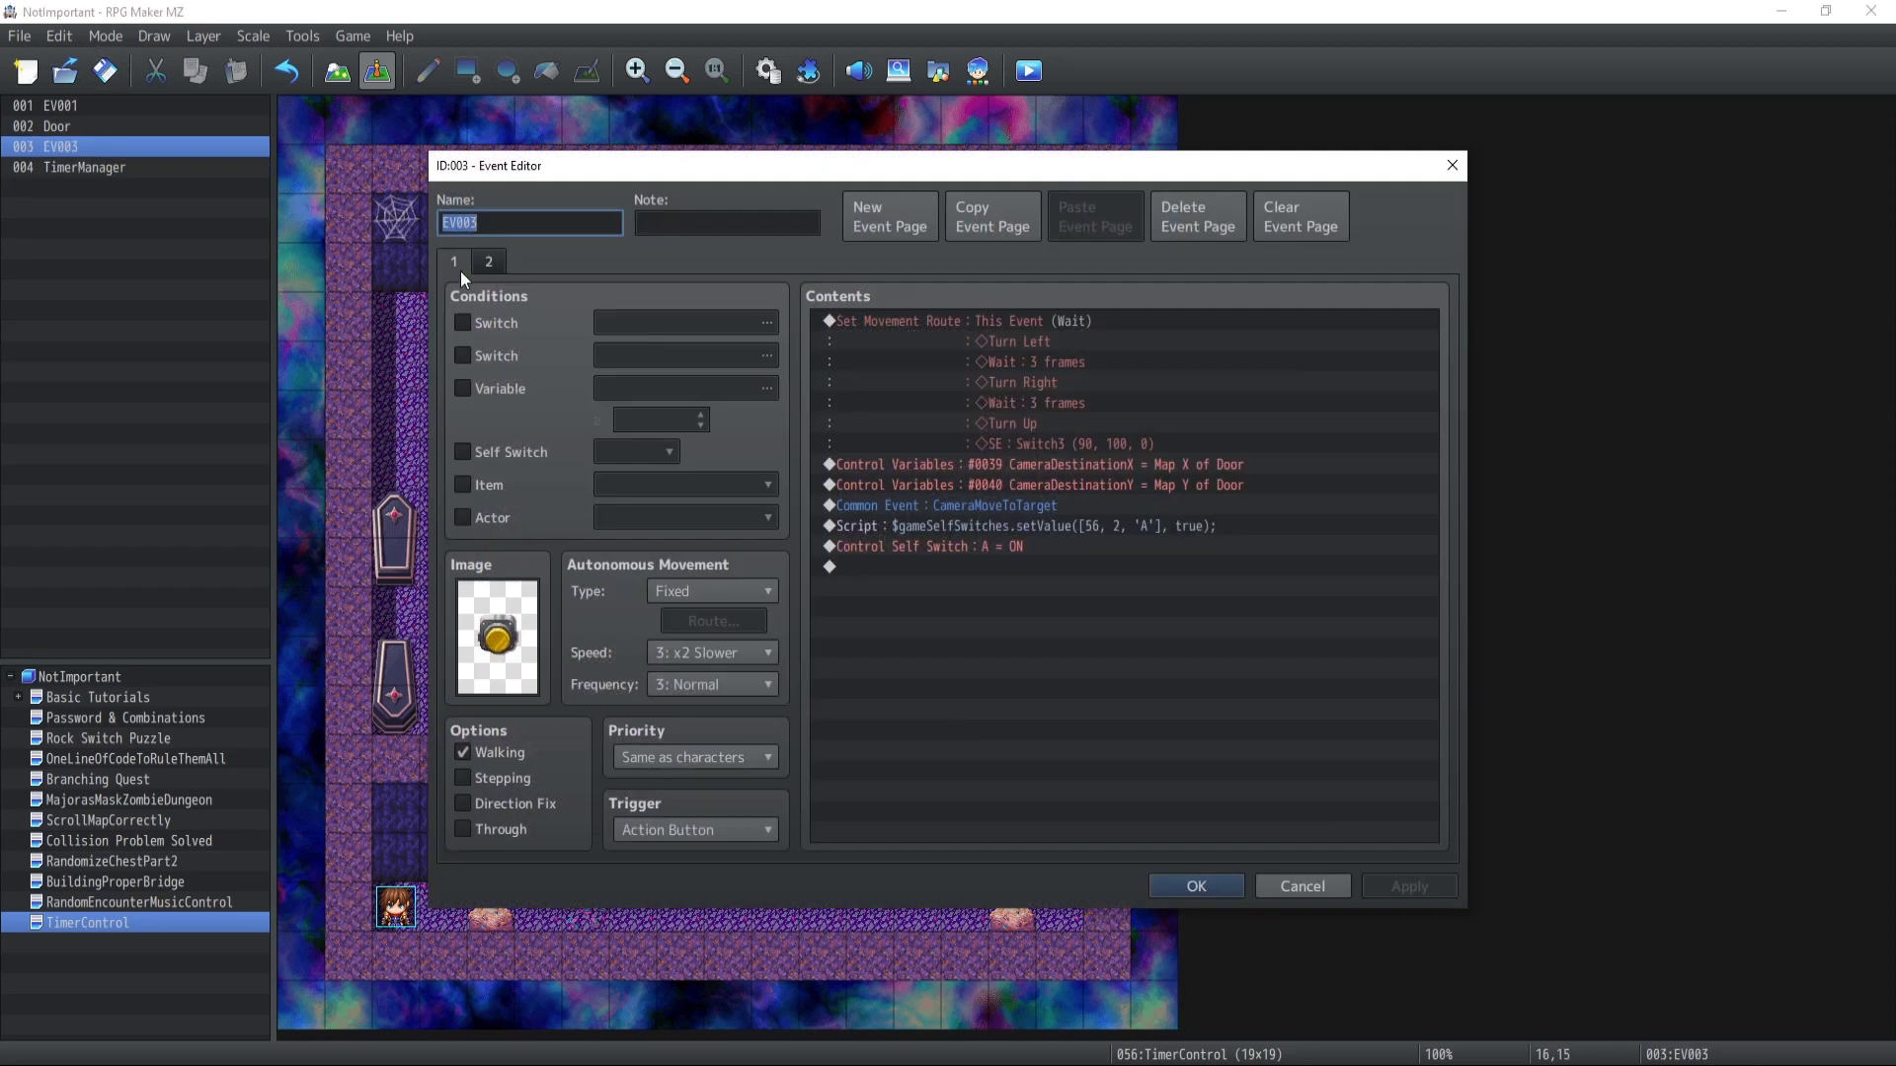
left_click(1311, 891)
double_click(775, 466)
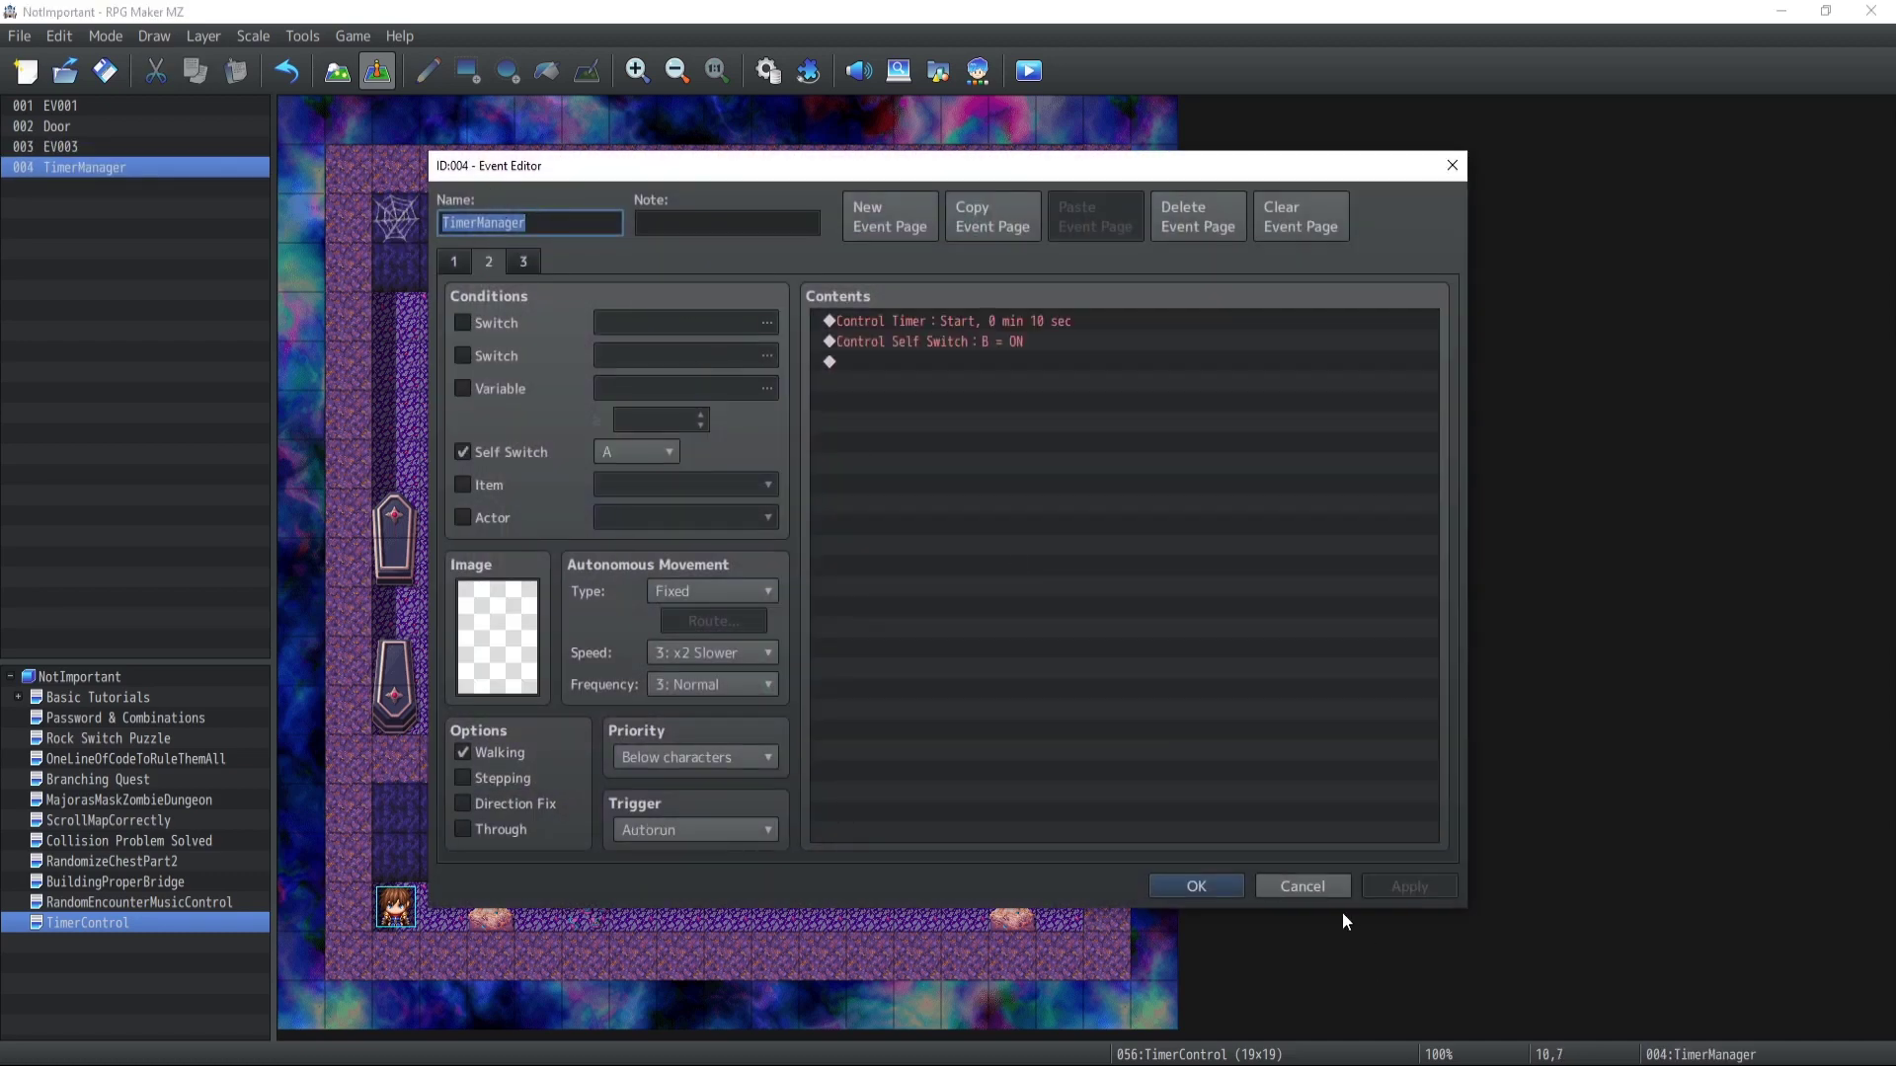
left_click(1196, 885)
Inspect EV003's movement, camera and self switch commands, then open the Door's page 2
double_click(1060, 862)
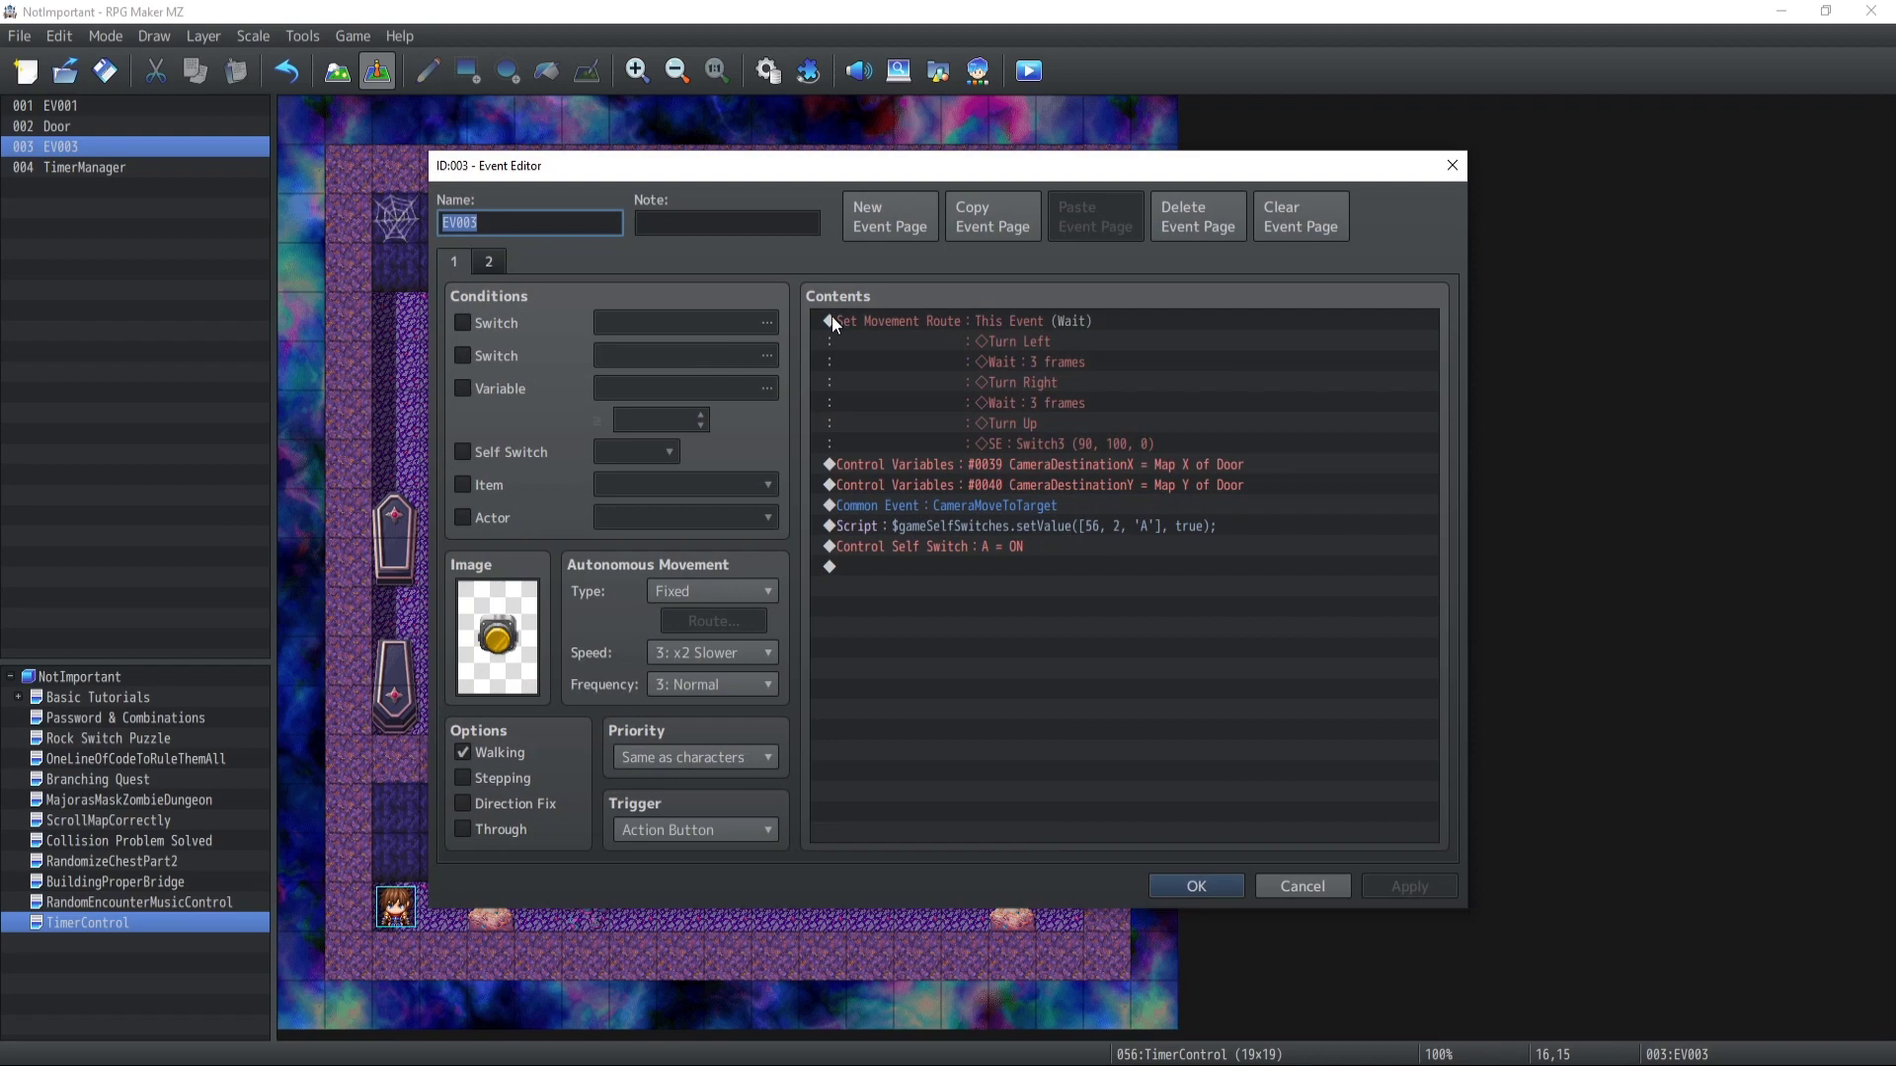
left_click(909, 324)
left_click(926, 484)
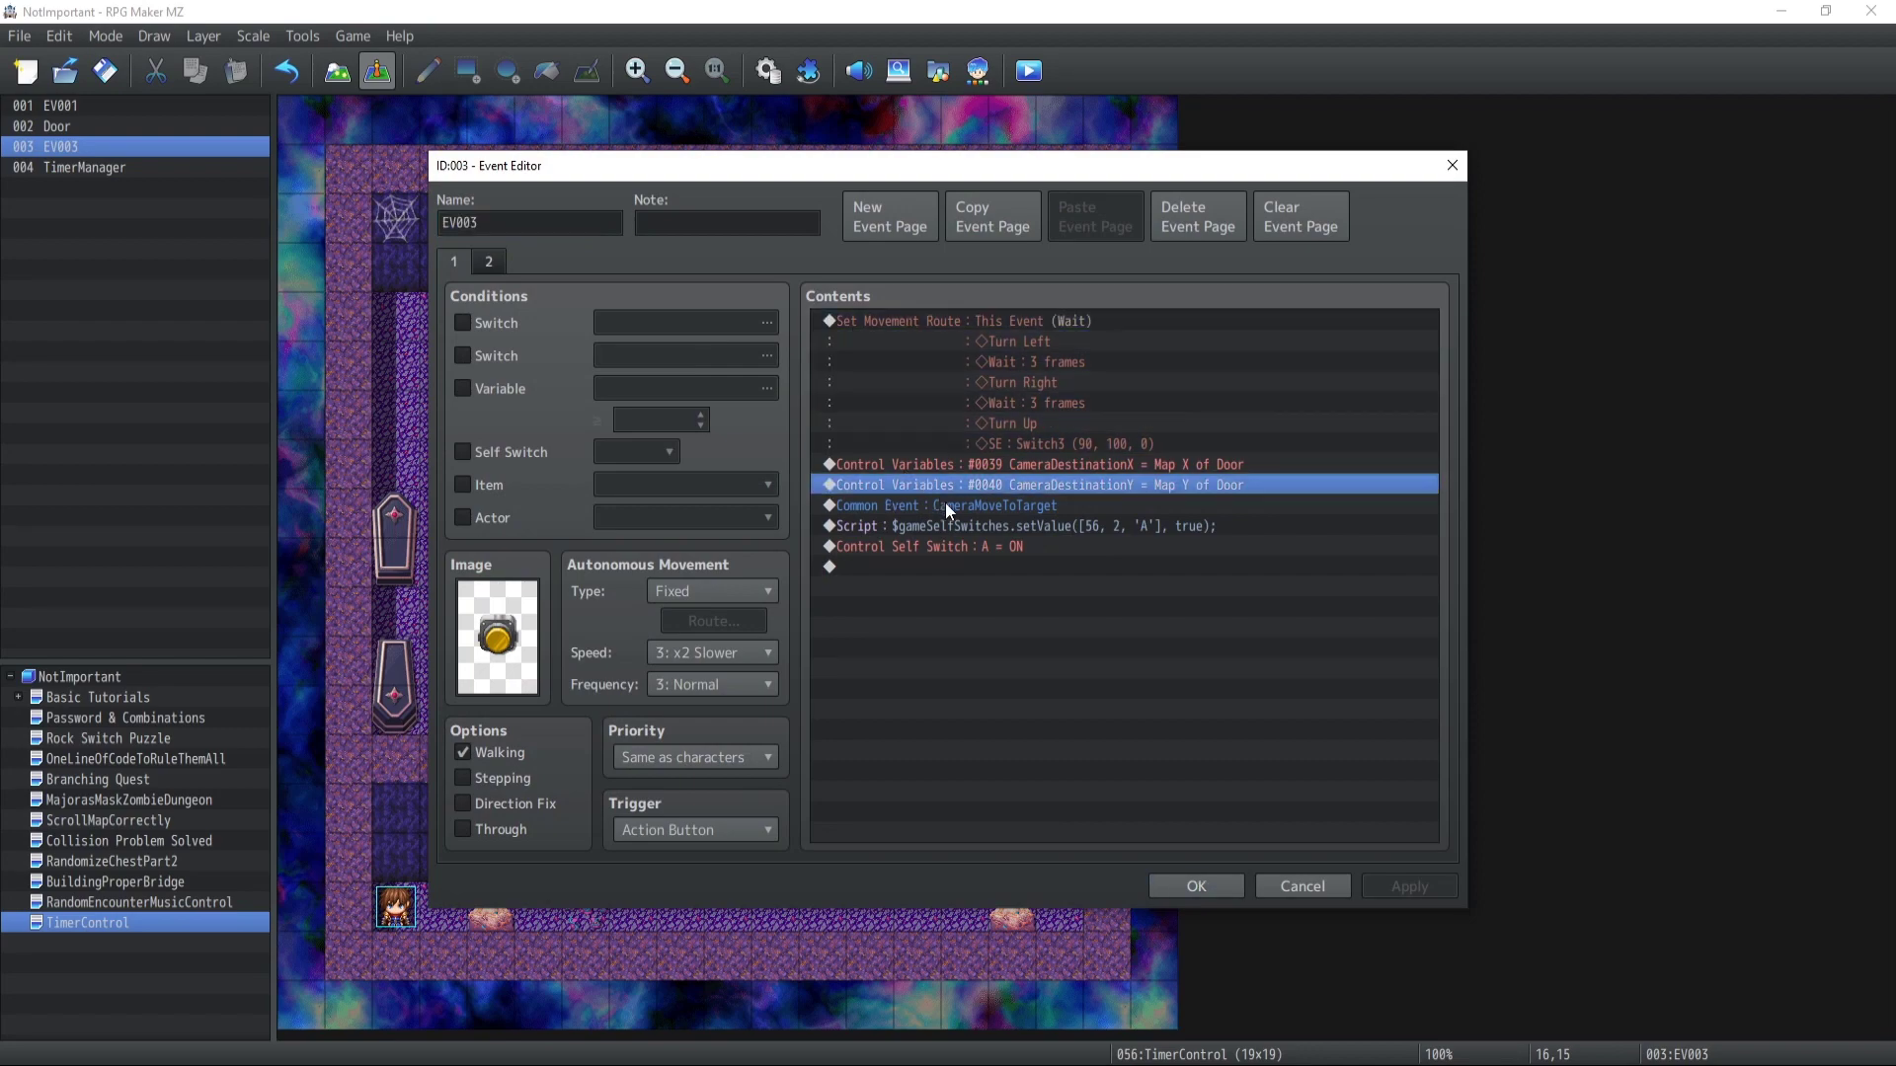
left_click(945, 505)
left_click(944, 528)
left_click(1277, 877)
double_click(820, 513)
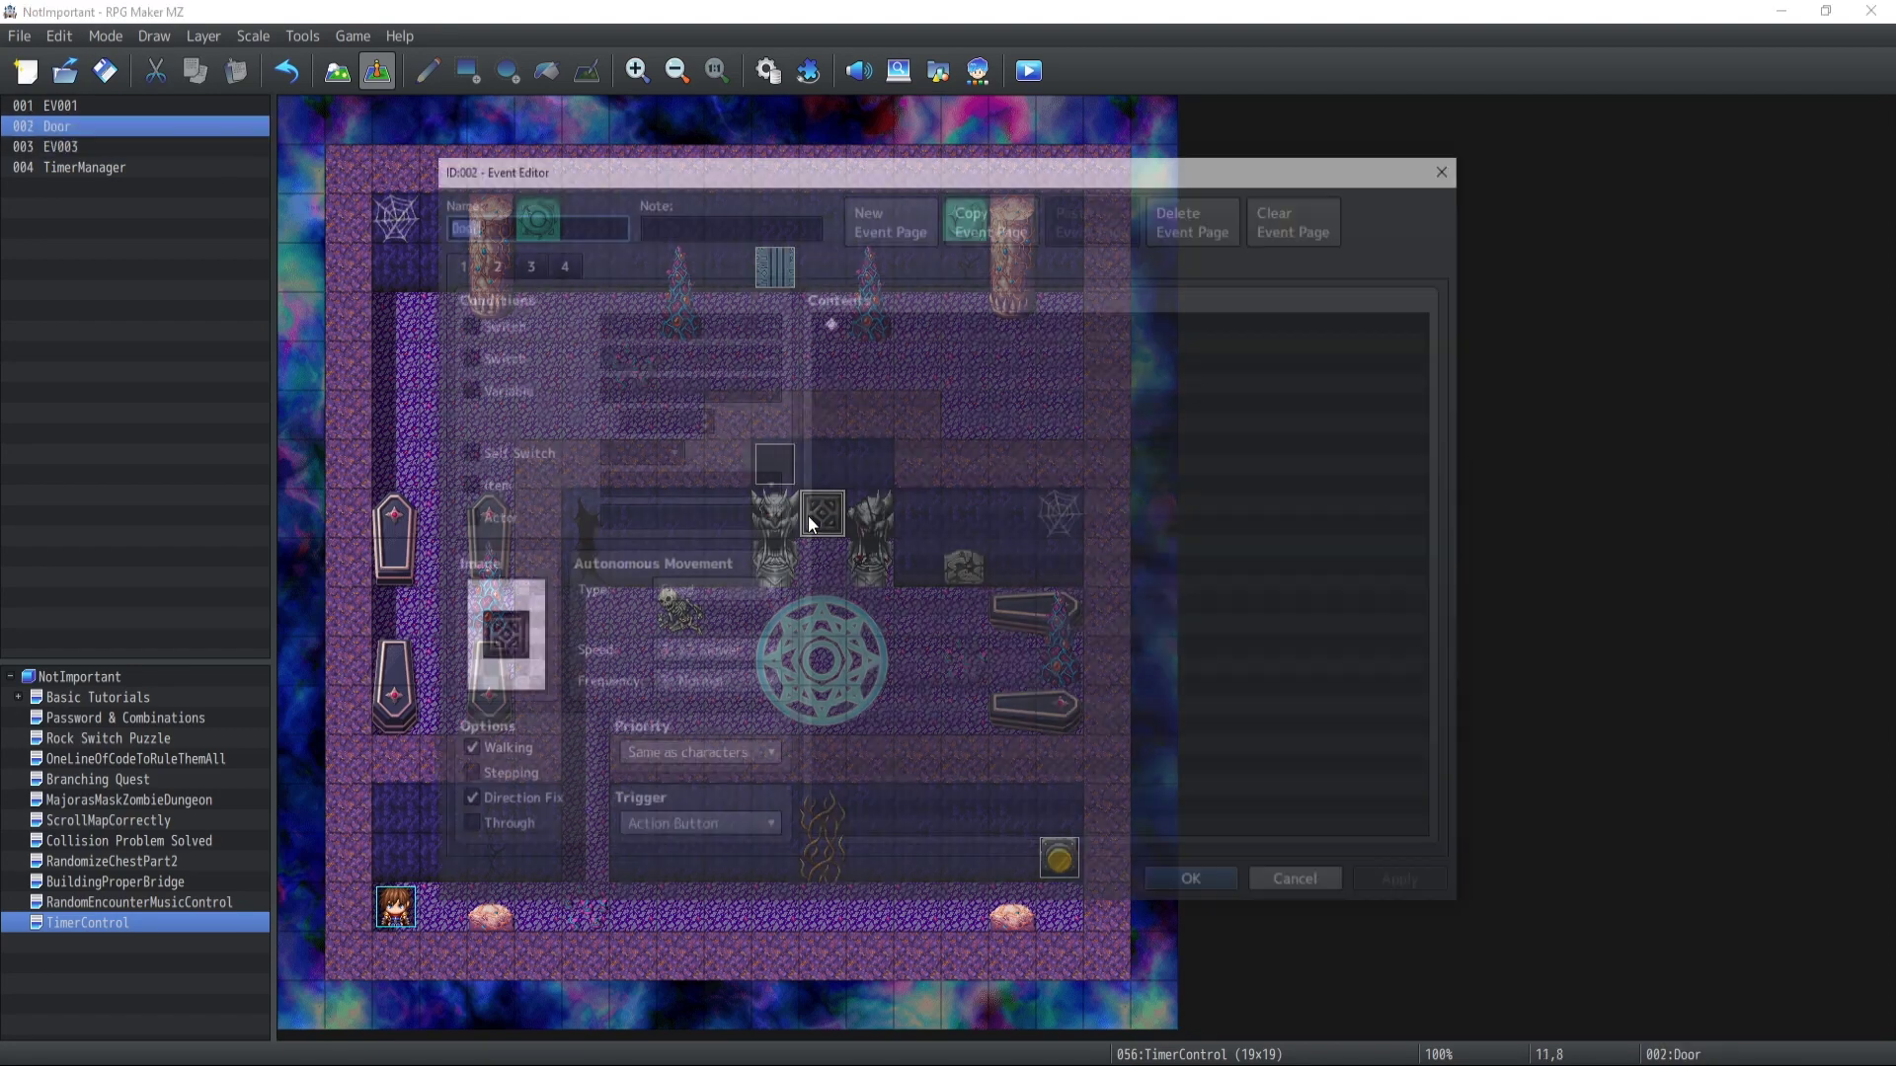
left_click(488, 260)
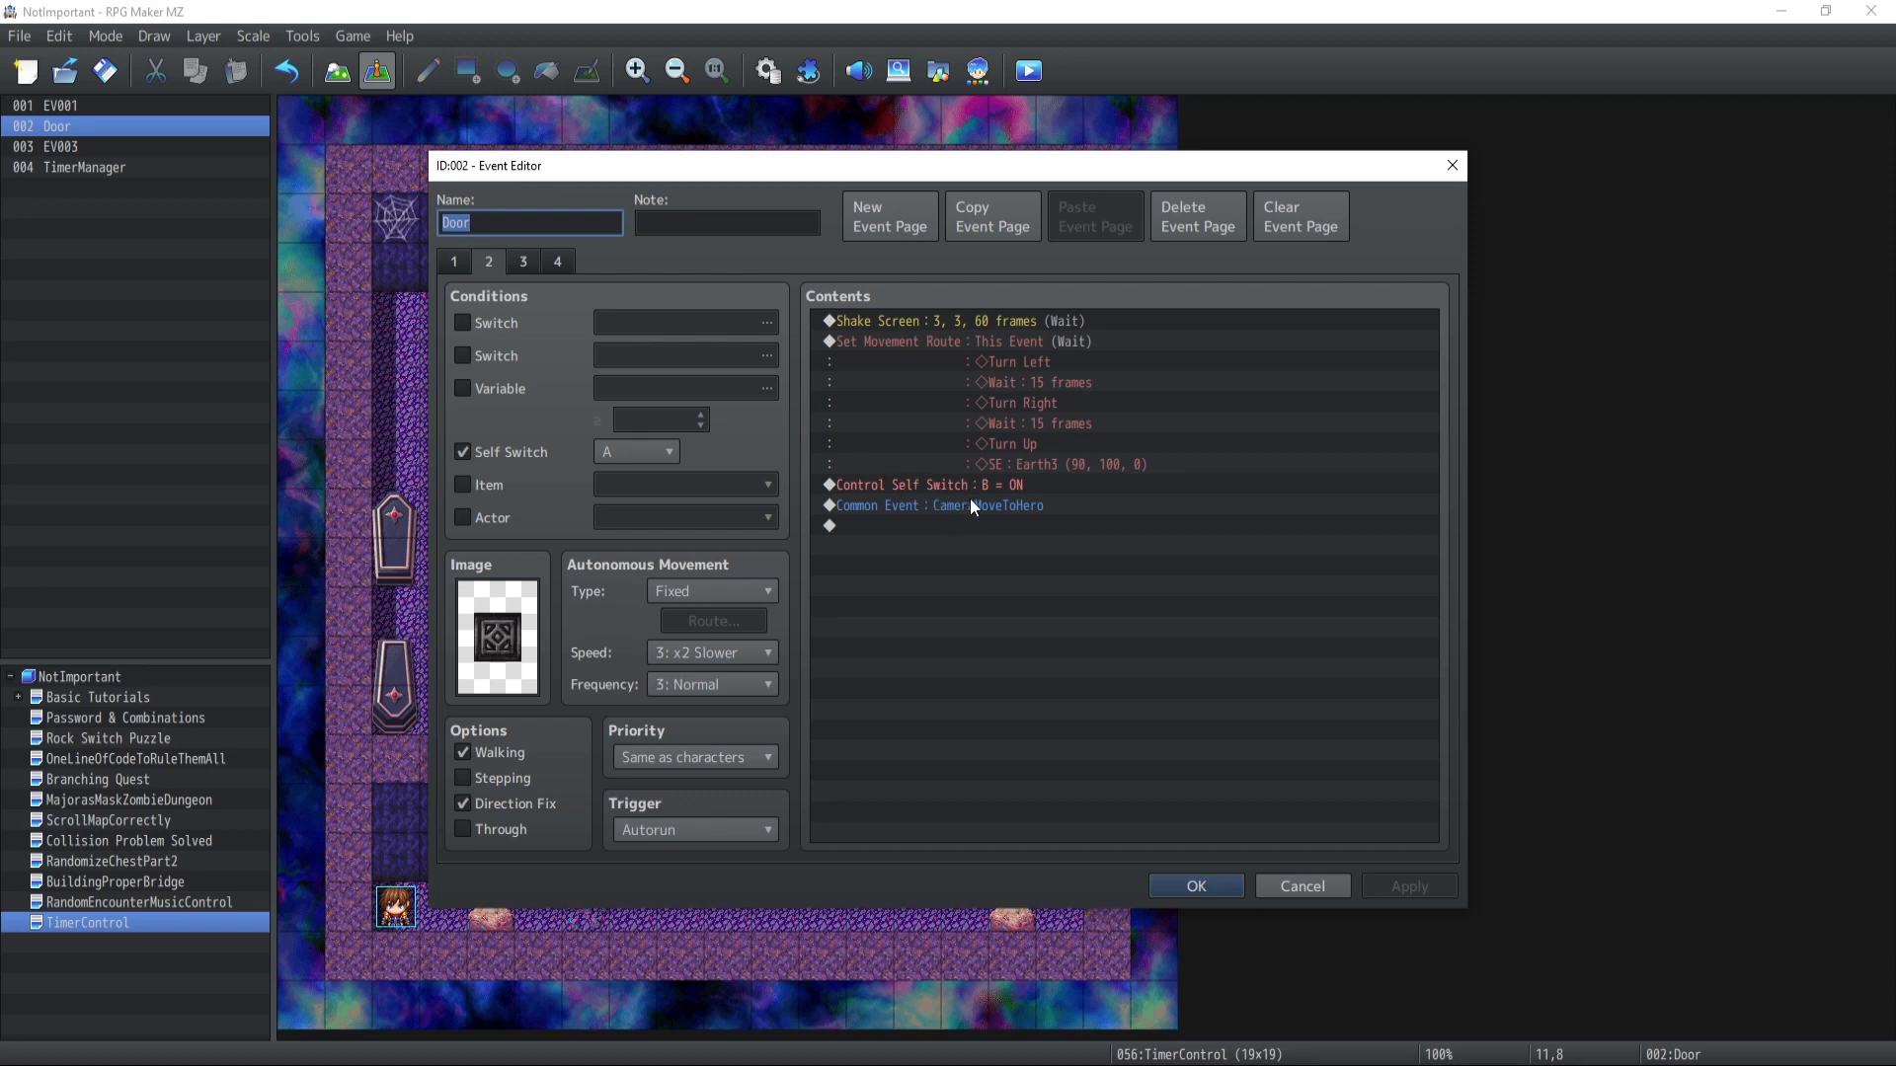
Append a Script $gameSelfSwitches.setValue([56, 4, 'A'], true); to the Door's page 2 and save
double_click(920, 525)
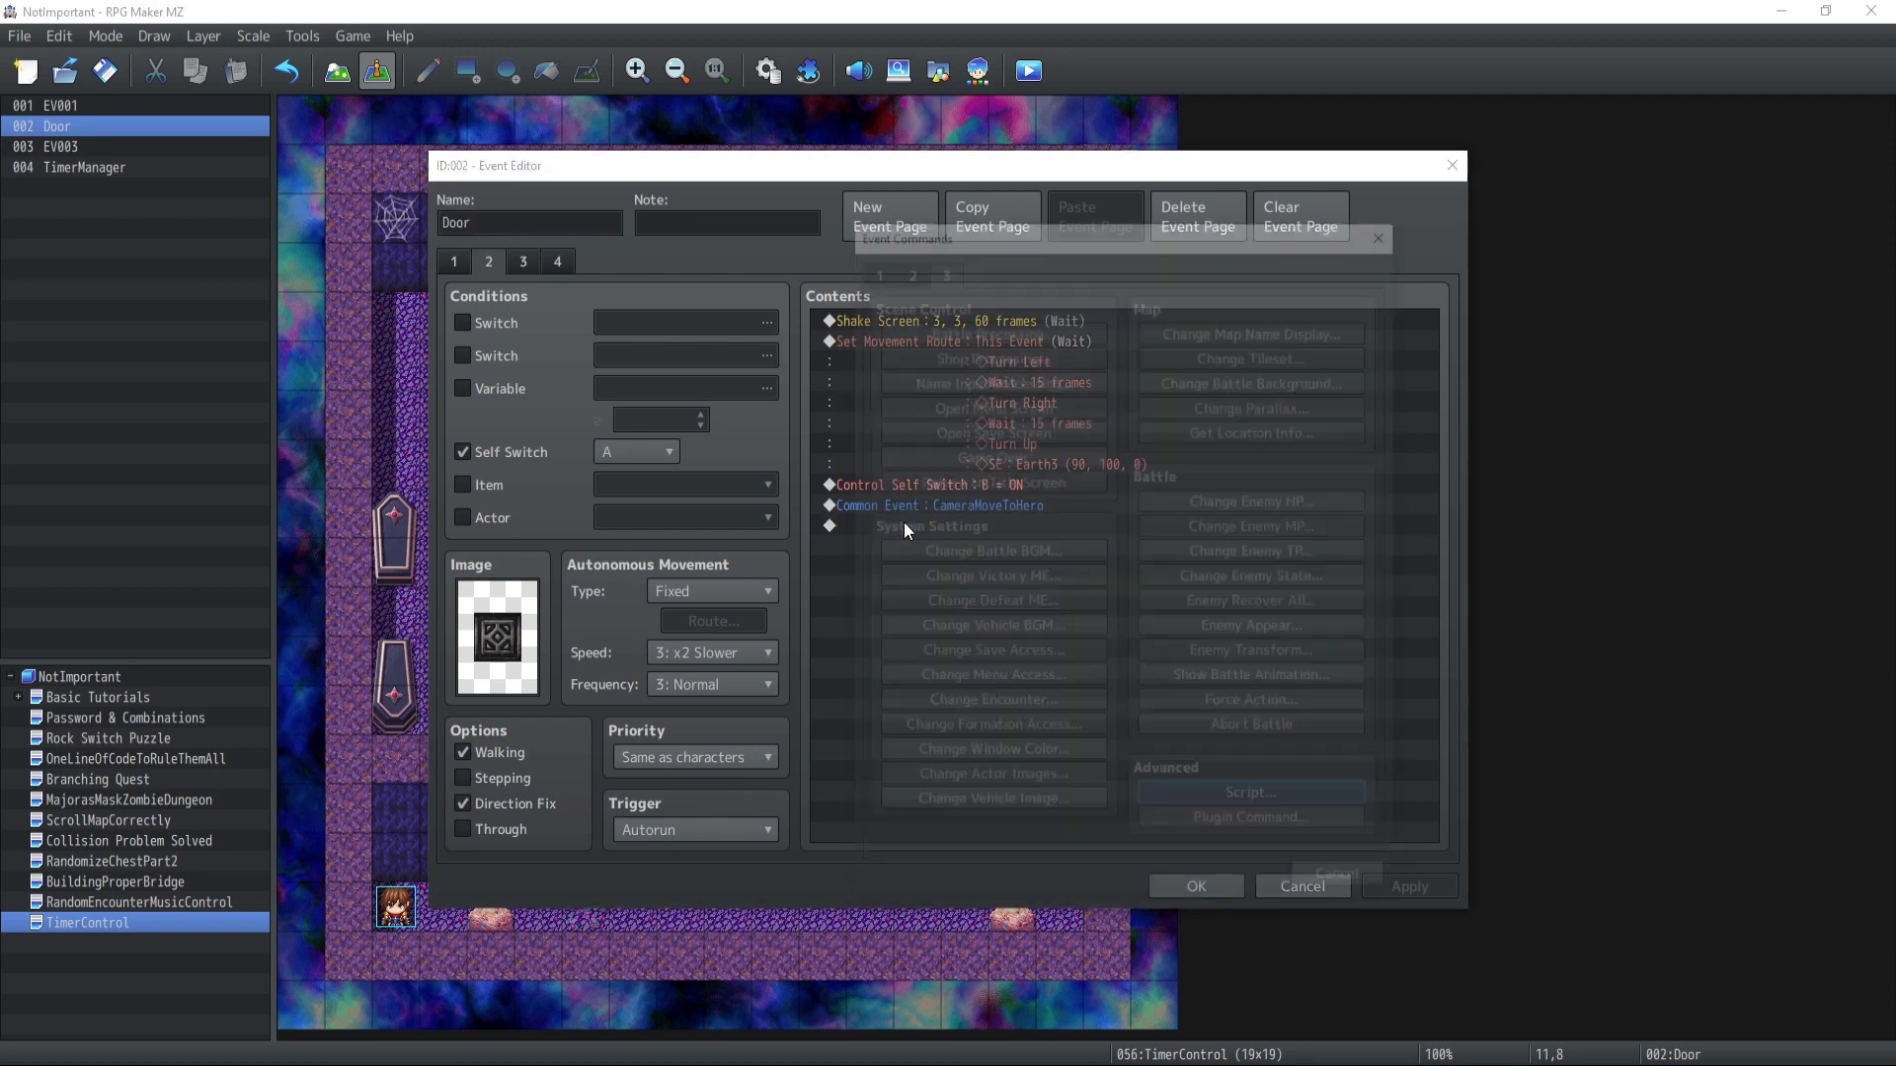
left_click(1255, 801)
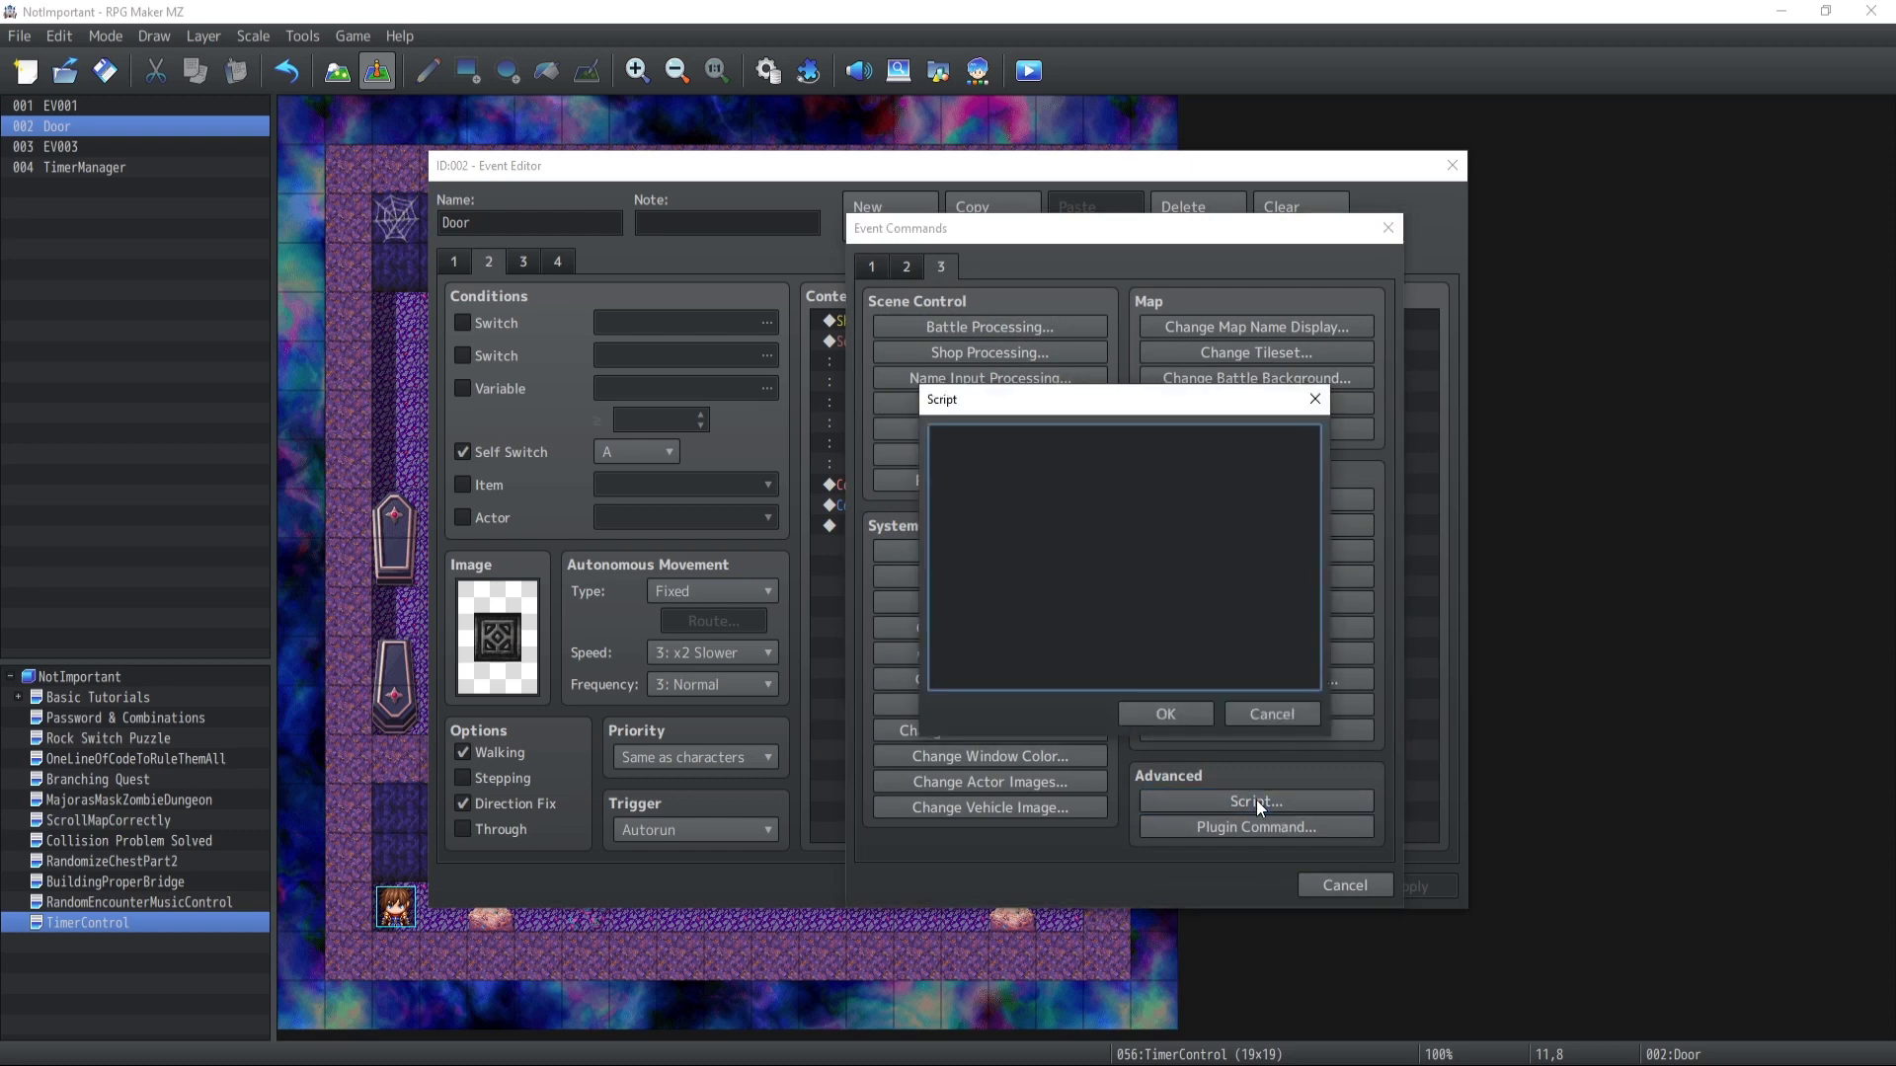
type("$game")
key("BackSpace")
key("BackSpace")
key("BackSpace")
type("ameSelfSwitches")
type("(")
type("[56")
type(", 1")
type("4")
type(", 'A'], true)")
type(".setValue")
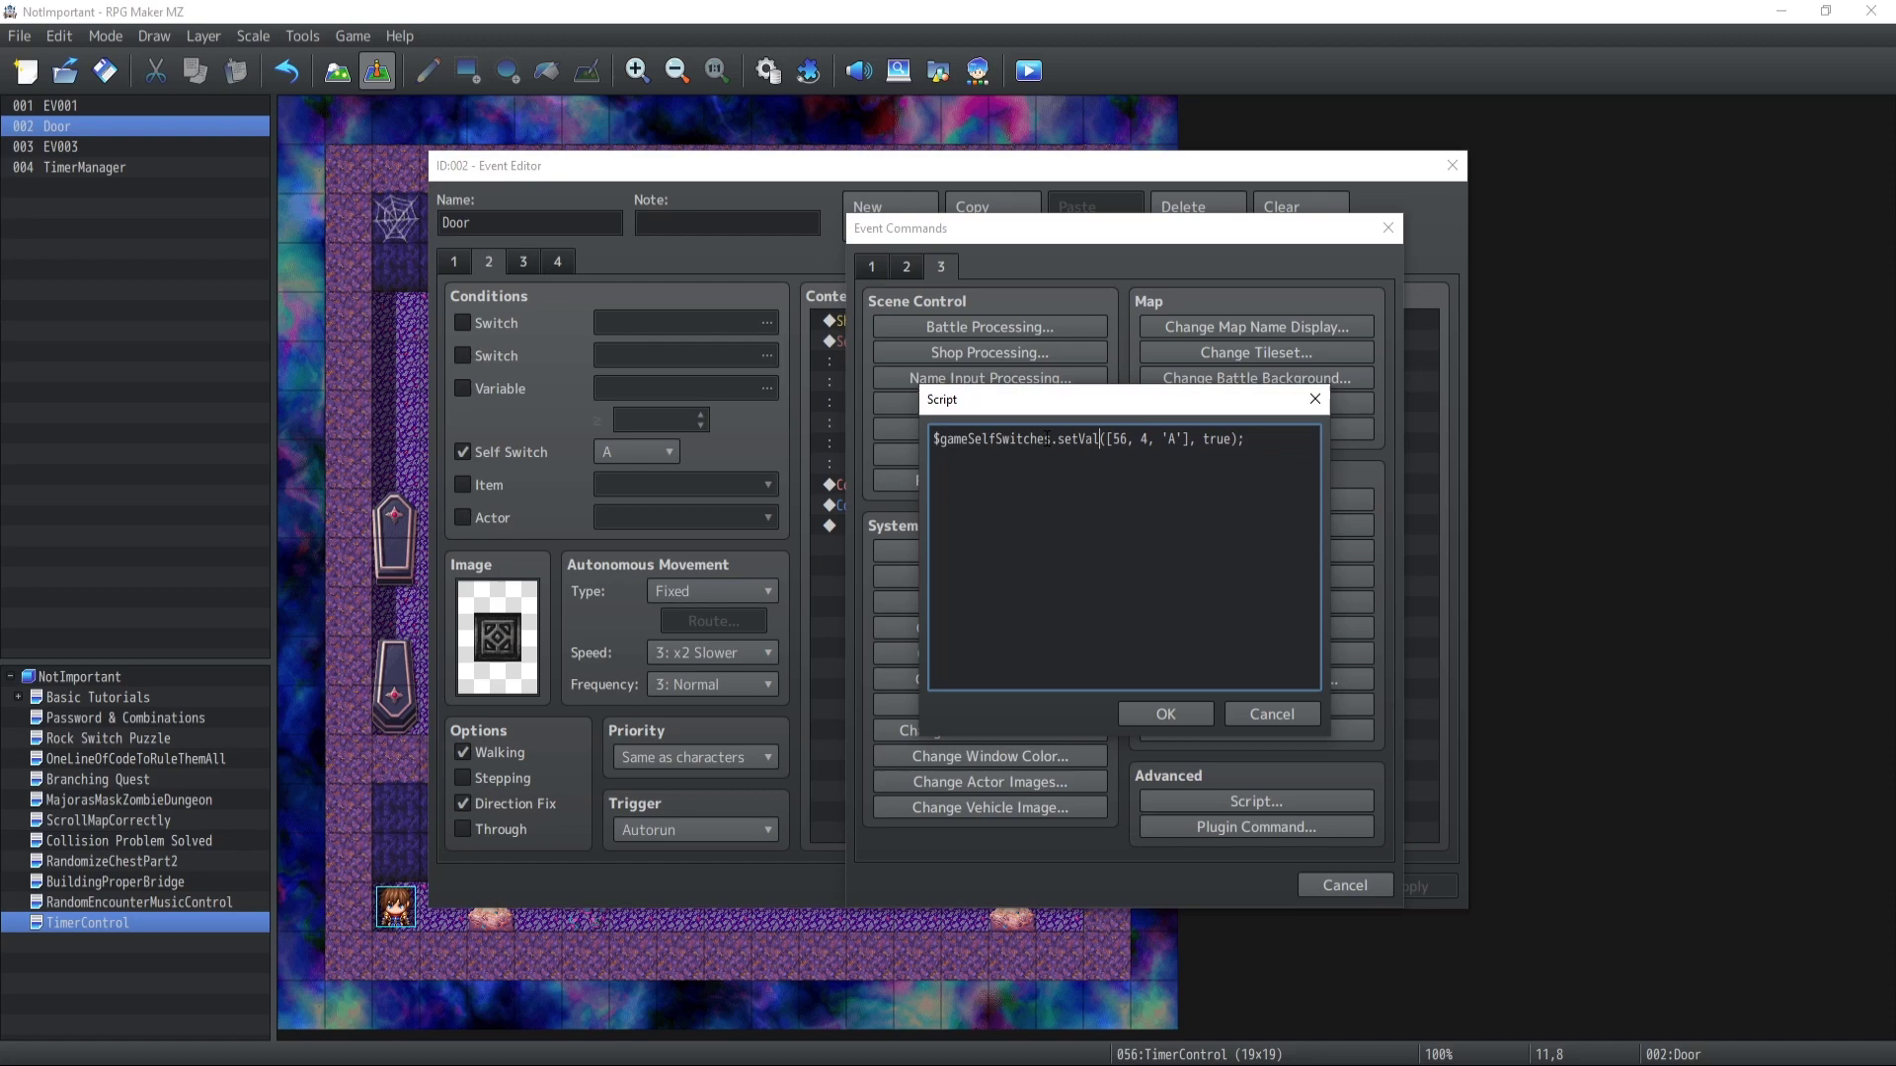
left_click(1171, 709)
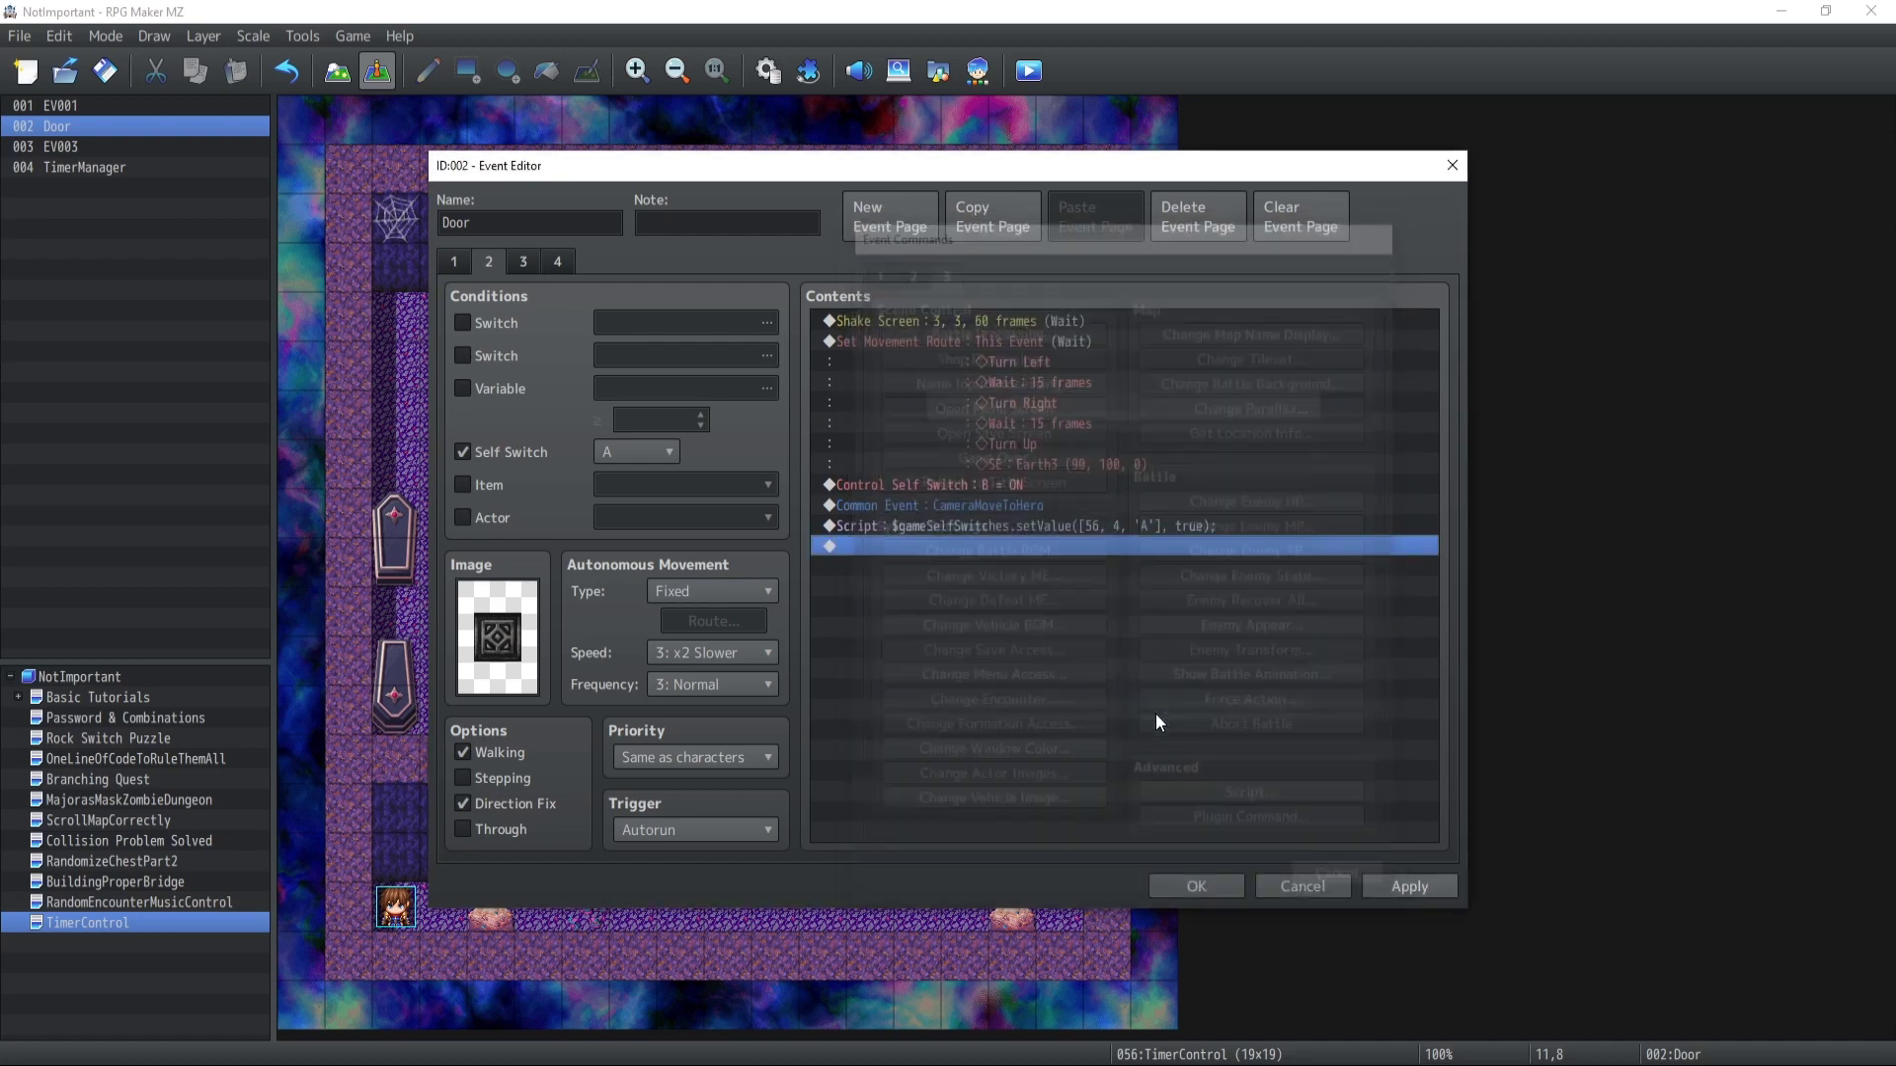
left_click(1181, 890)
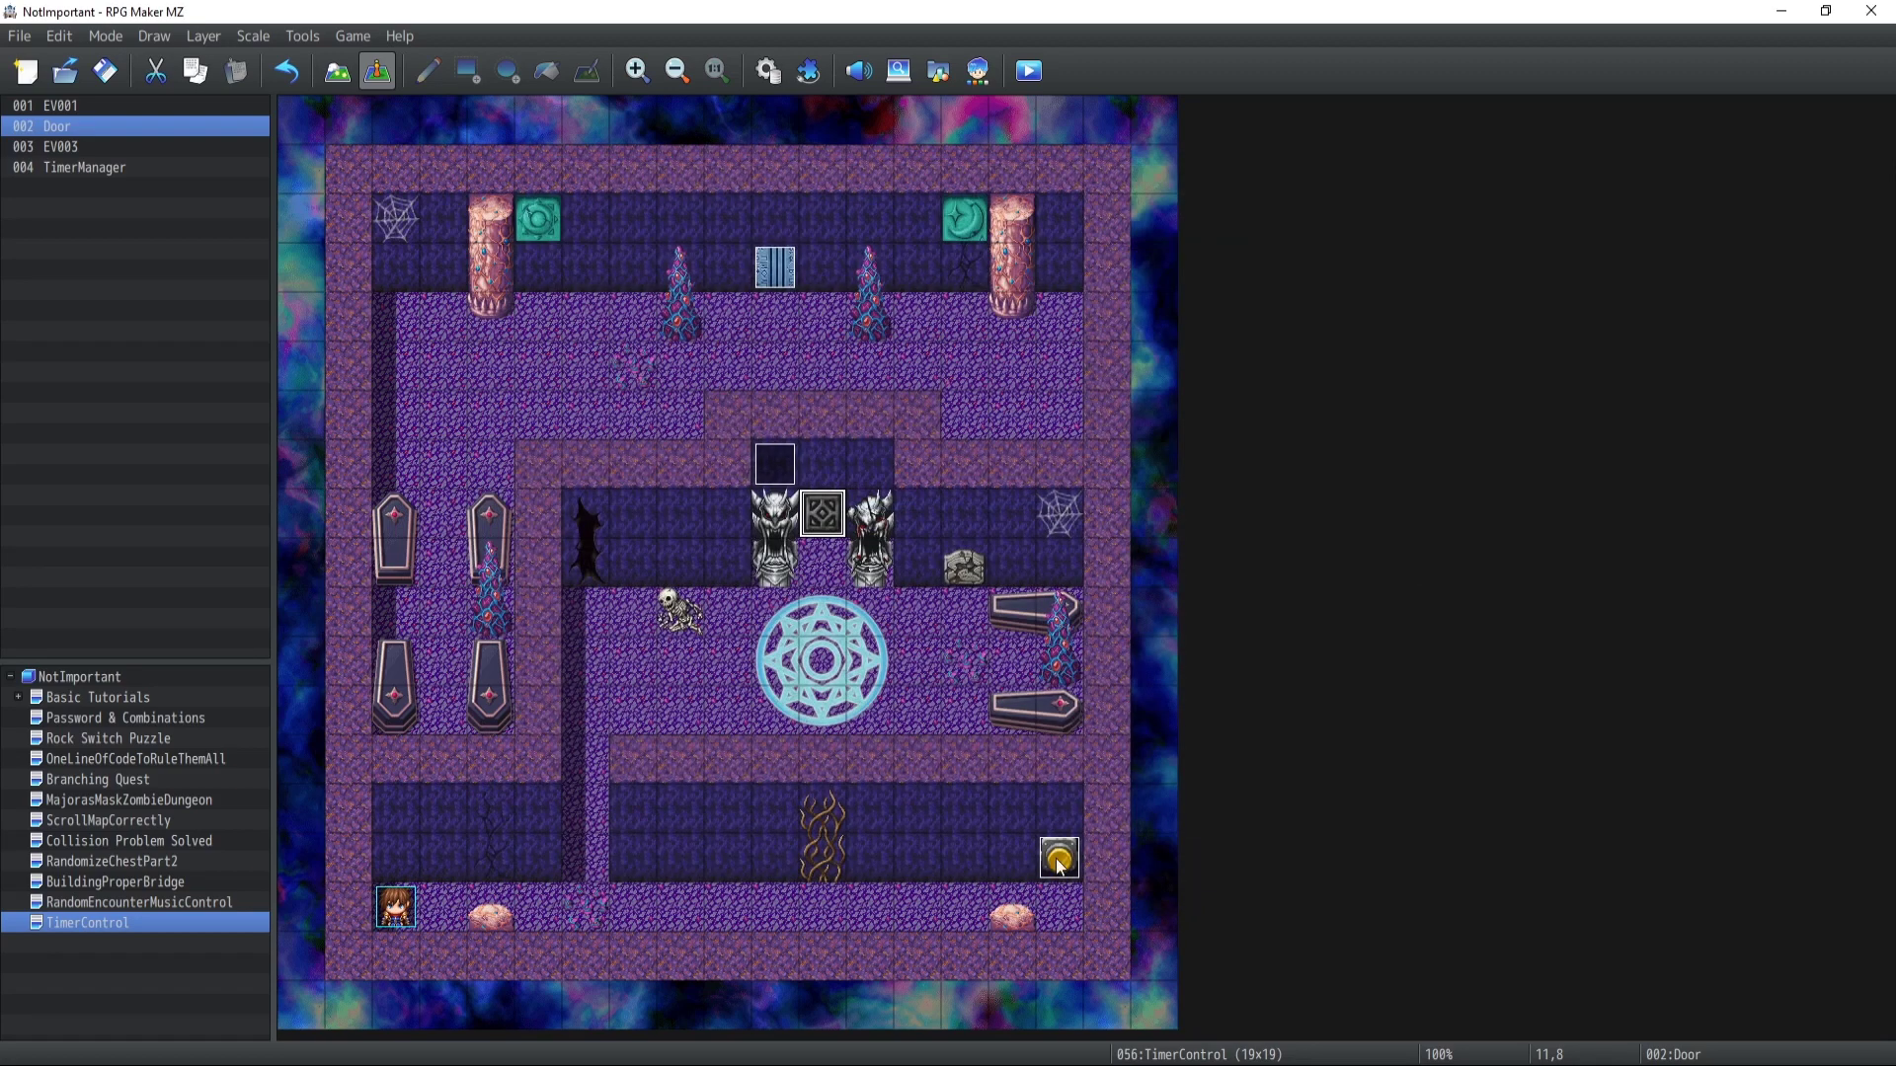
Review the Door event's second page, then close its editor
left_click(1059, 857)
left_click(830, 534)
double_click(829, 533)
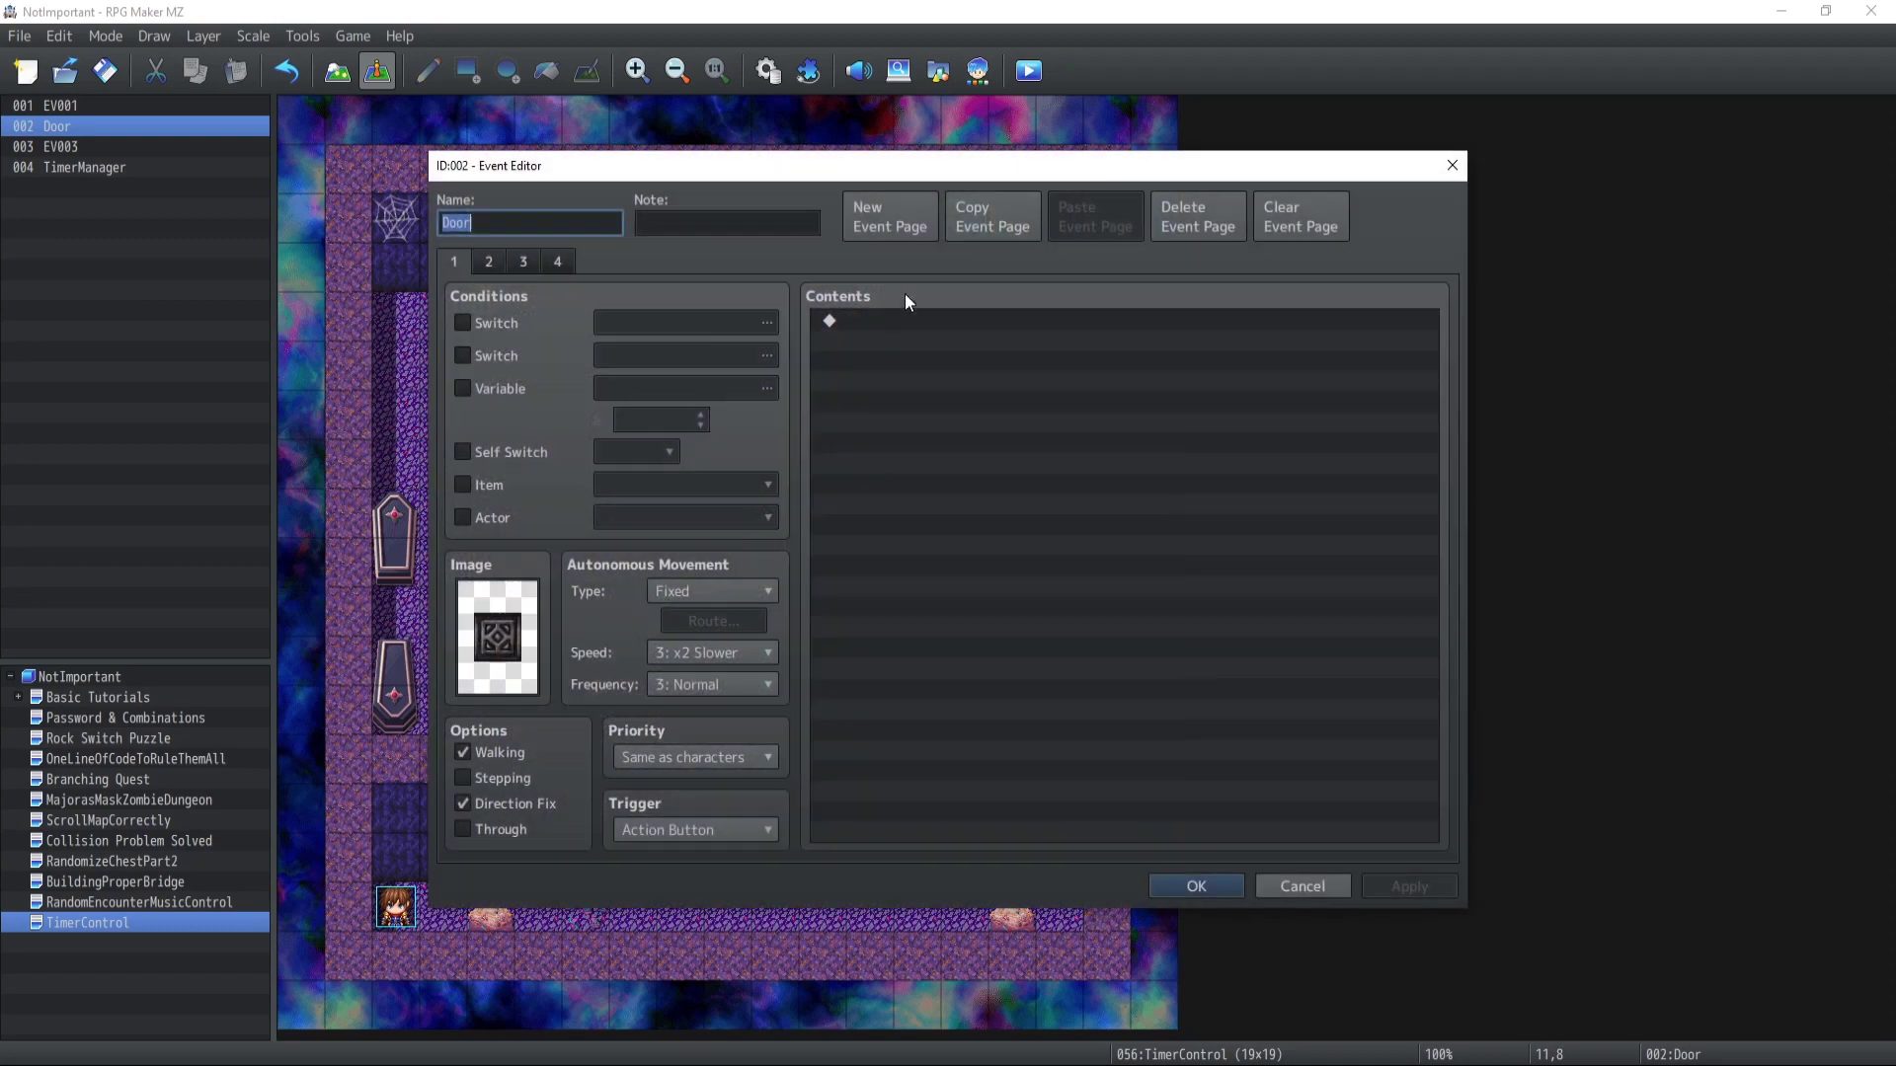
left_click(489, 261)
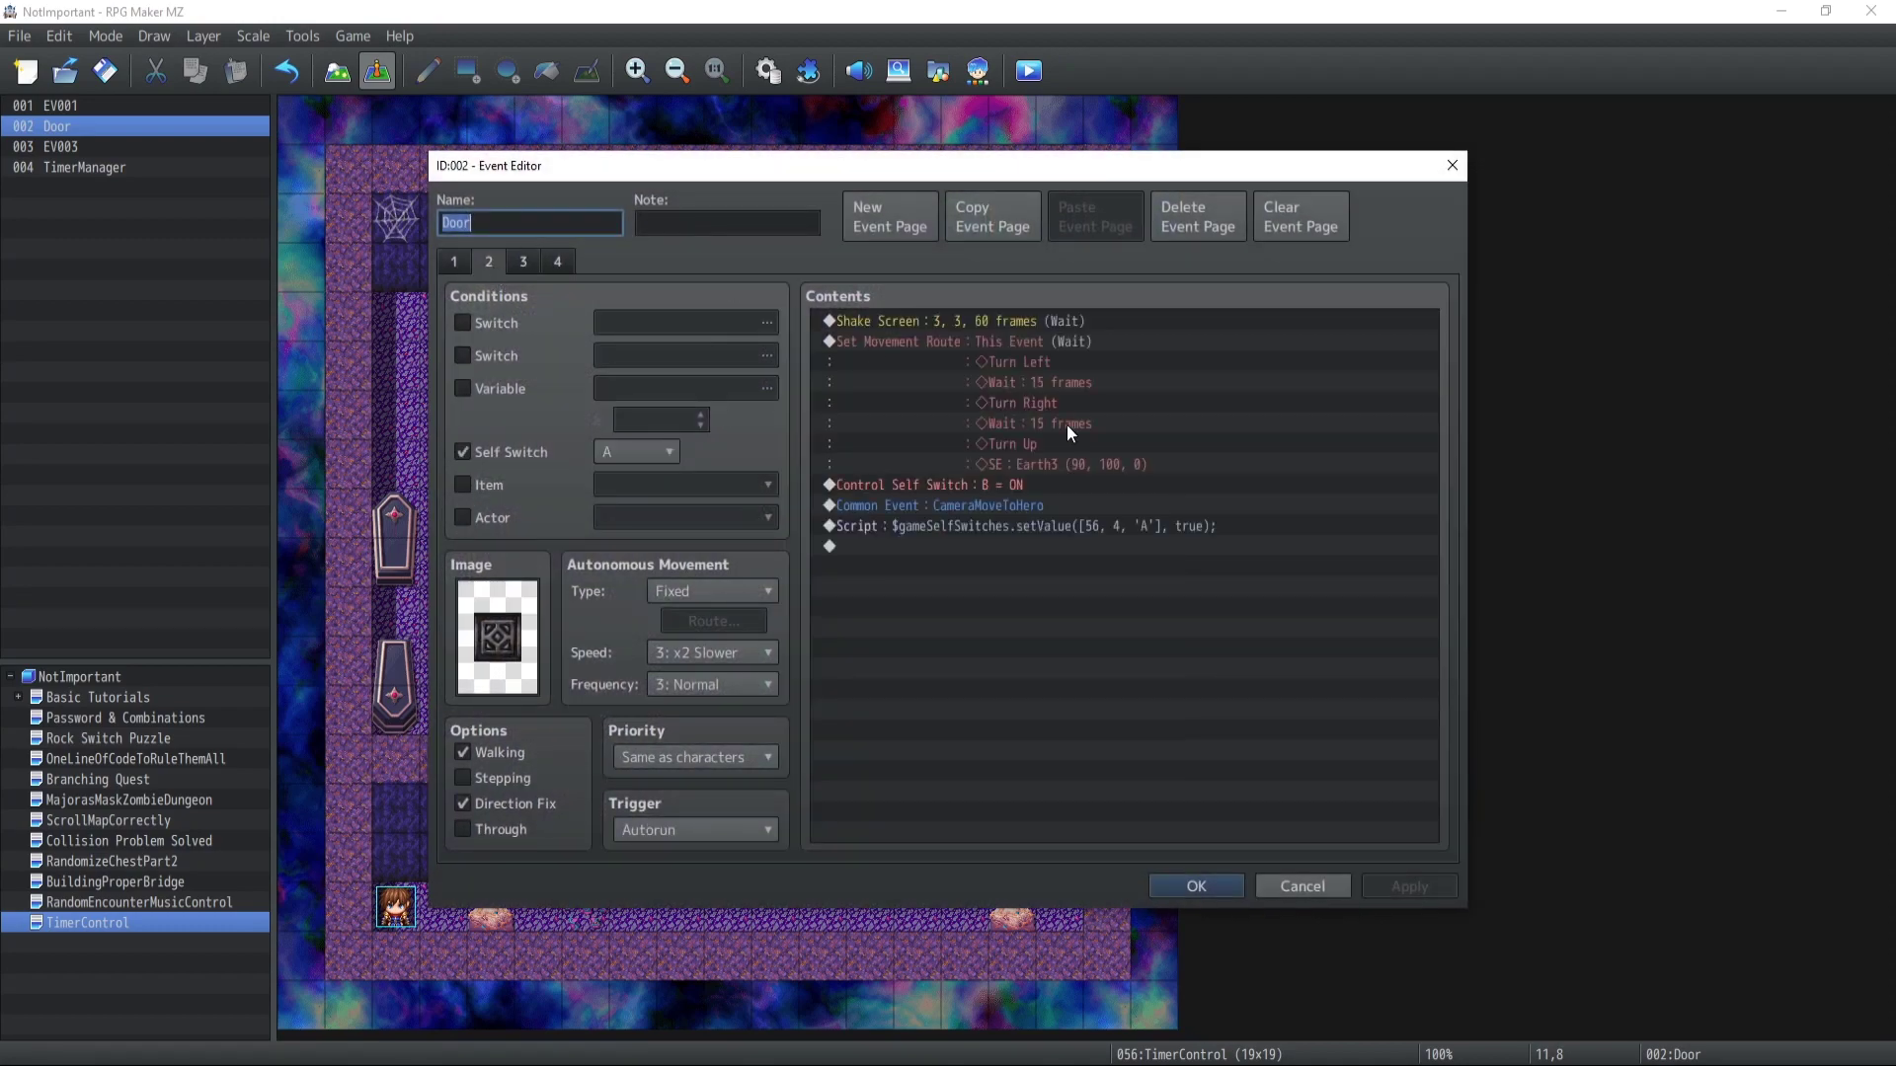
left_click(1196, 881)
Inspect TimerManager's start-timer command on page 2 and timeout script on page 3
left_click(772, 464)
double_click(772, 464)
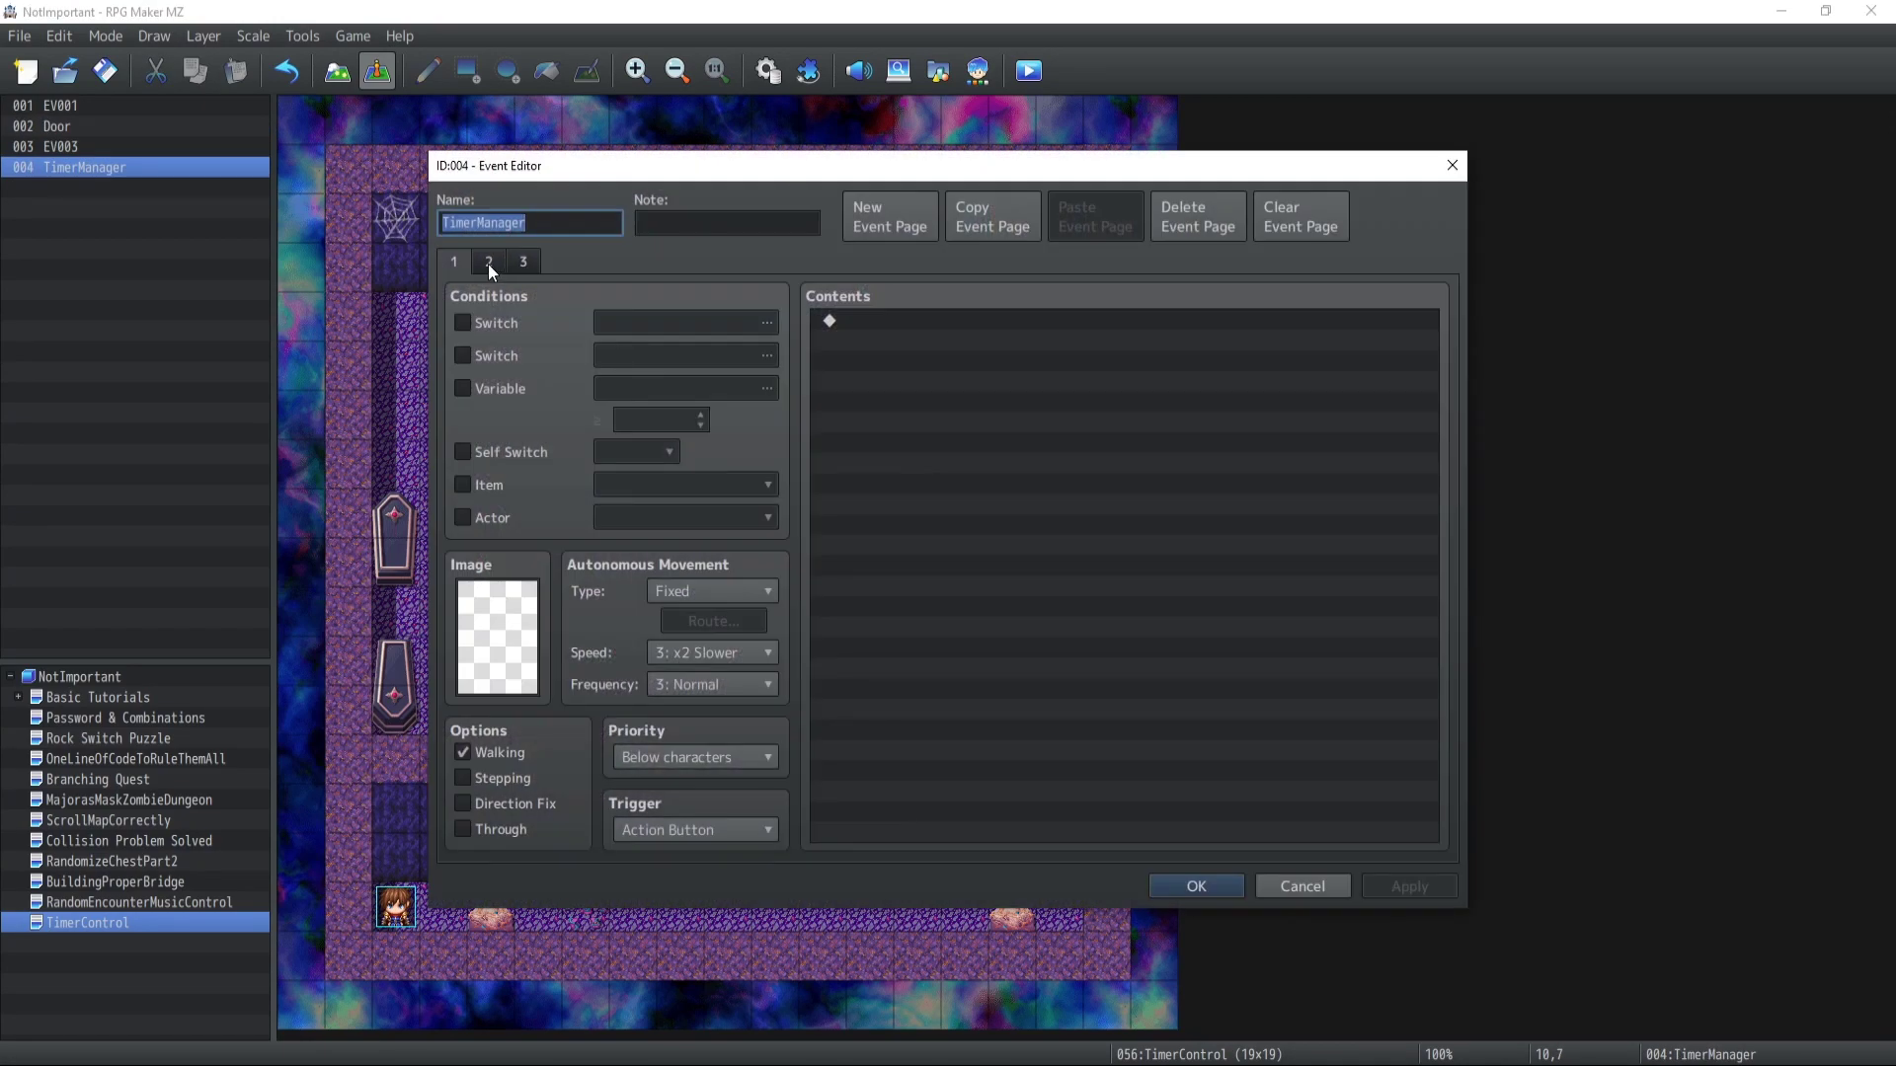
left_click(488, 264)
left_click(959, 320)
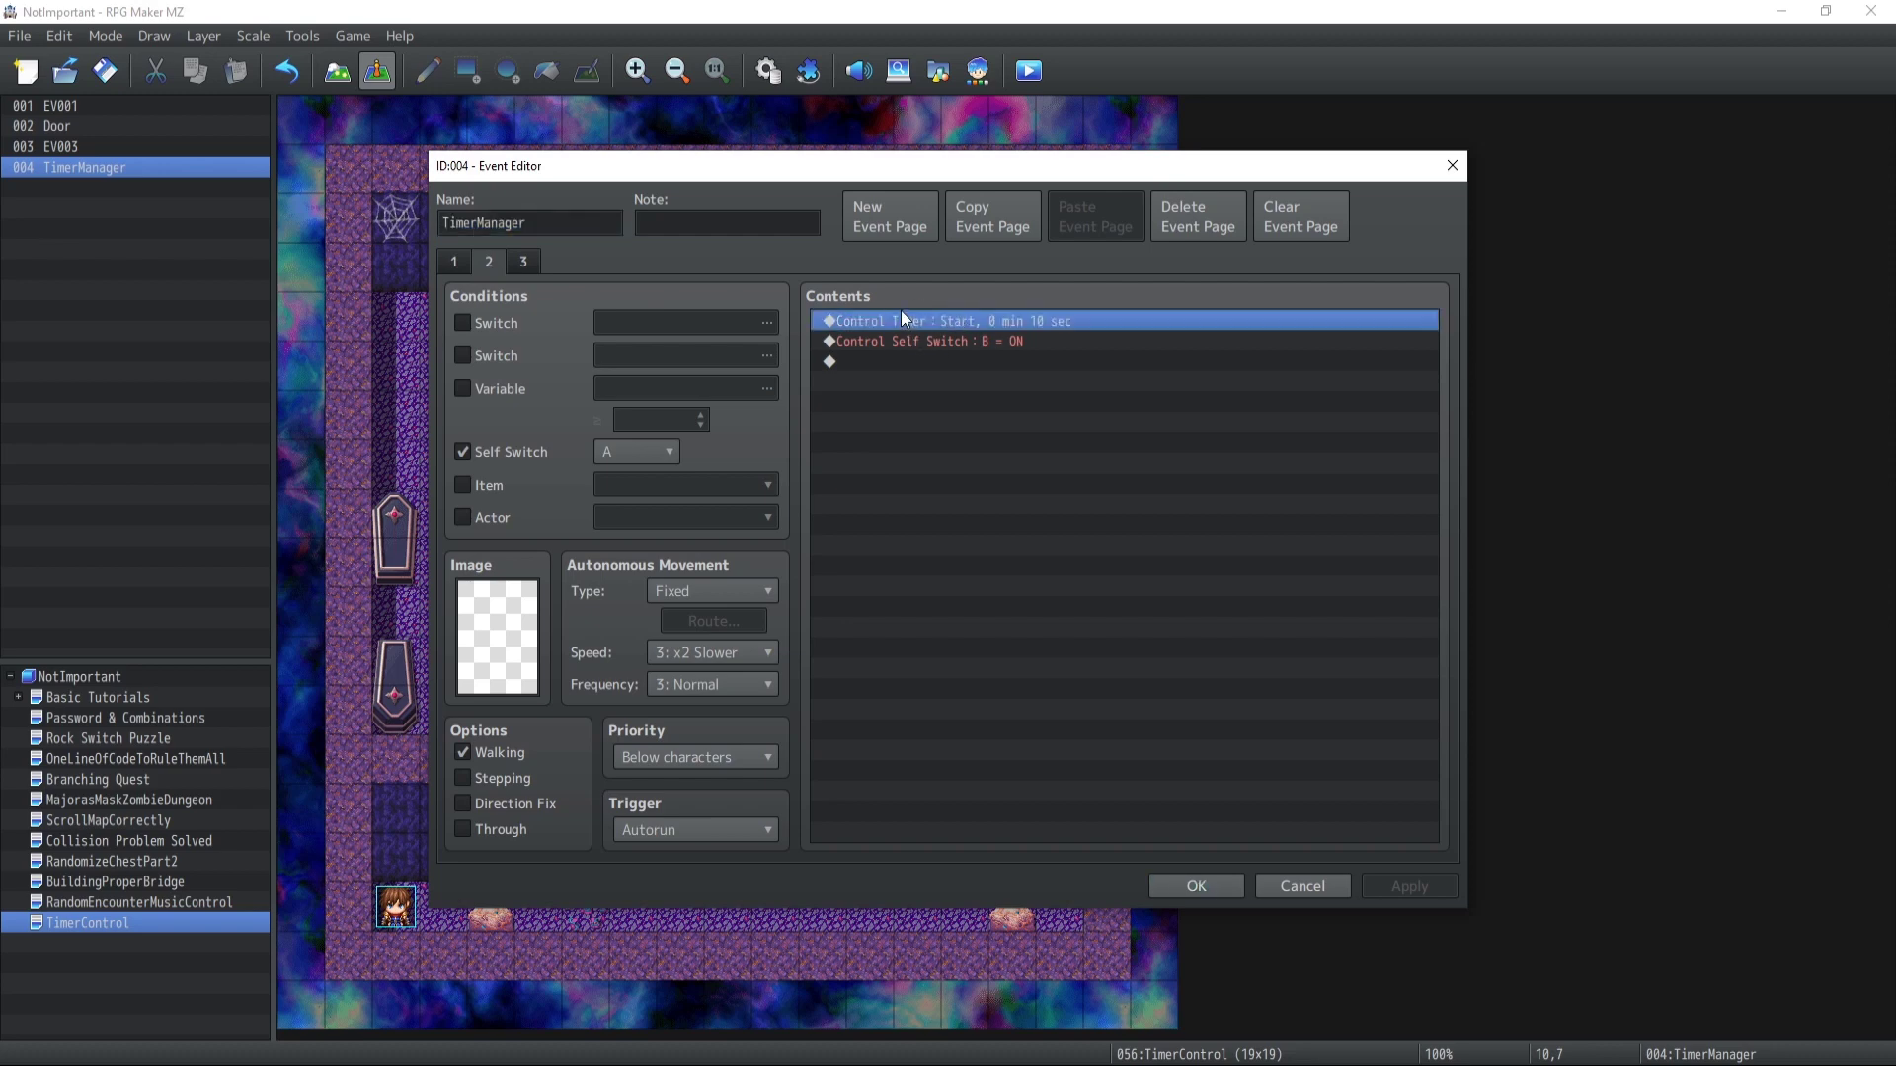
left_click(524, 262)
left_click(843, 346)
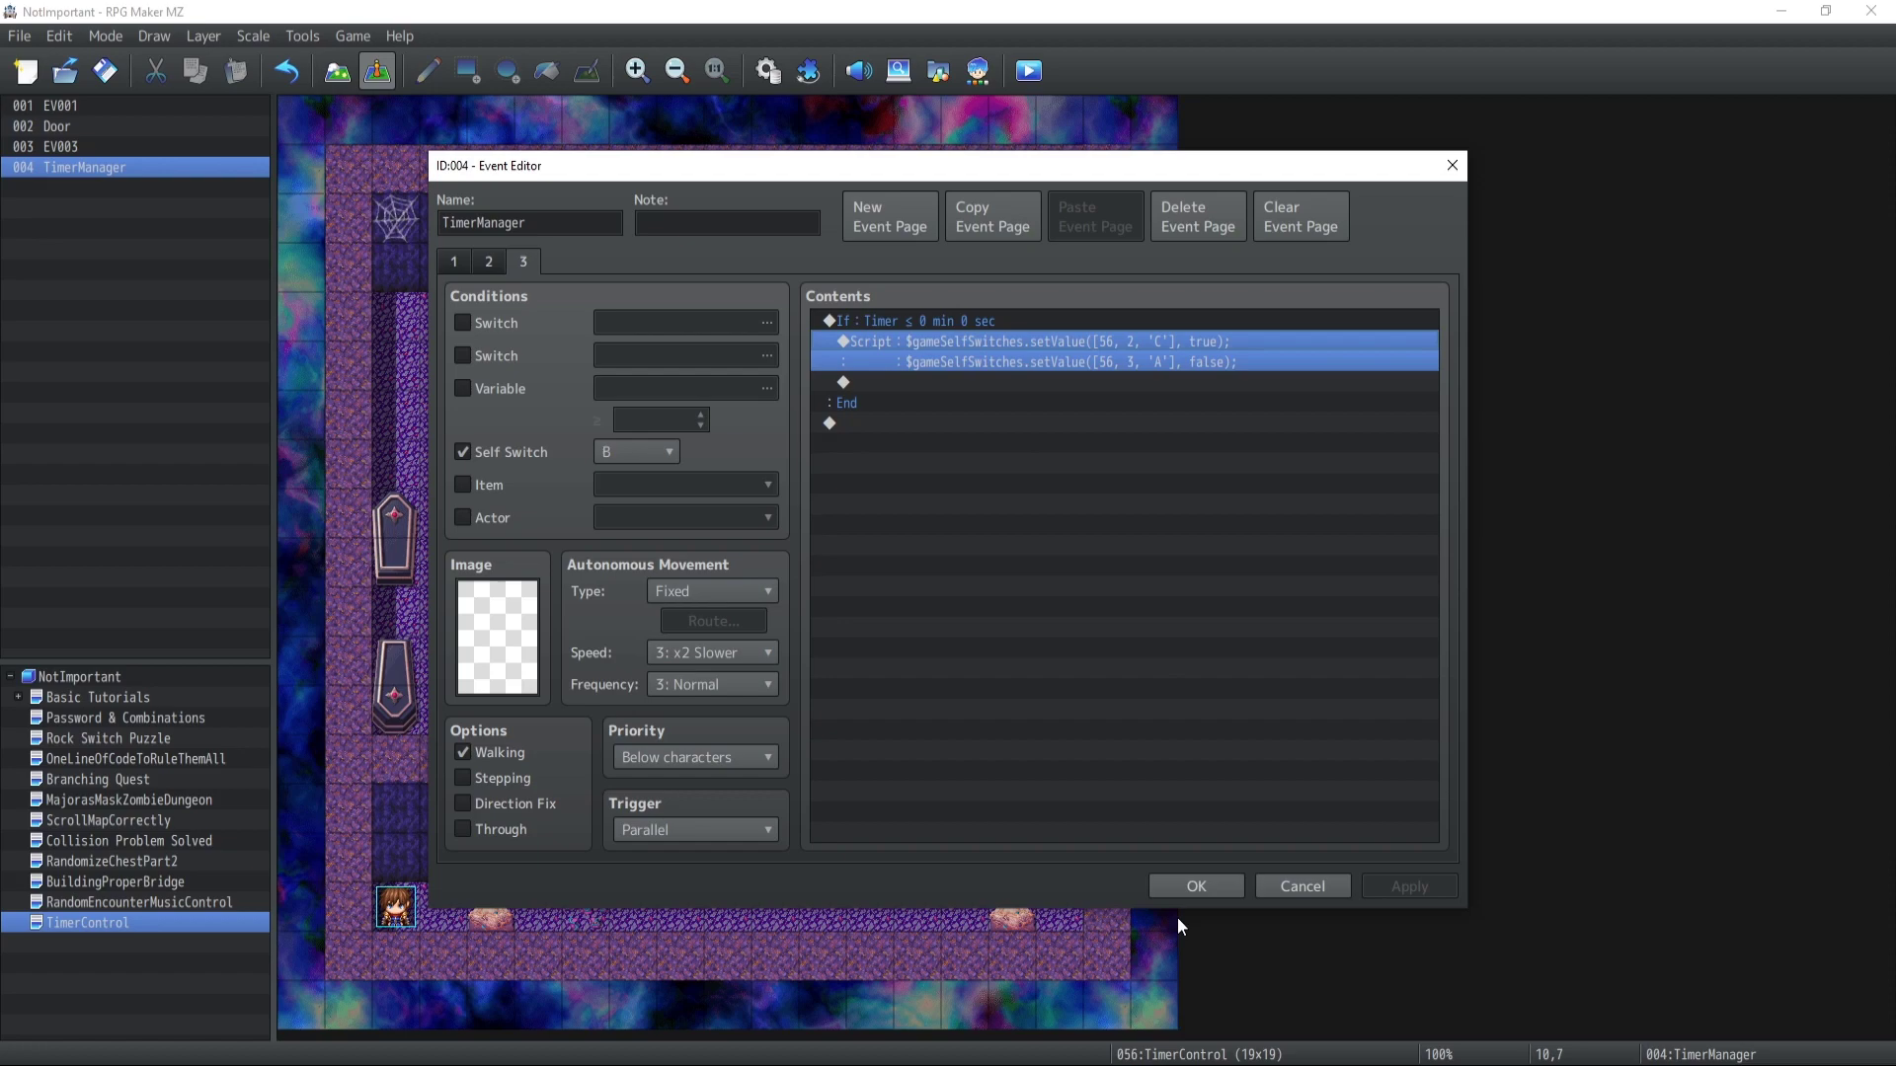
Close TimerManager, save the project and launch a playtest
left_click(1236, 879)
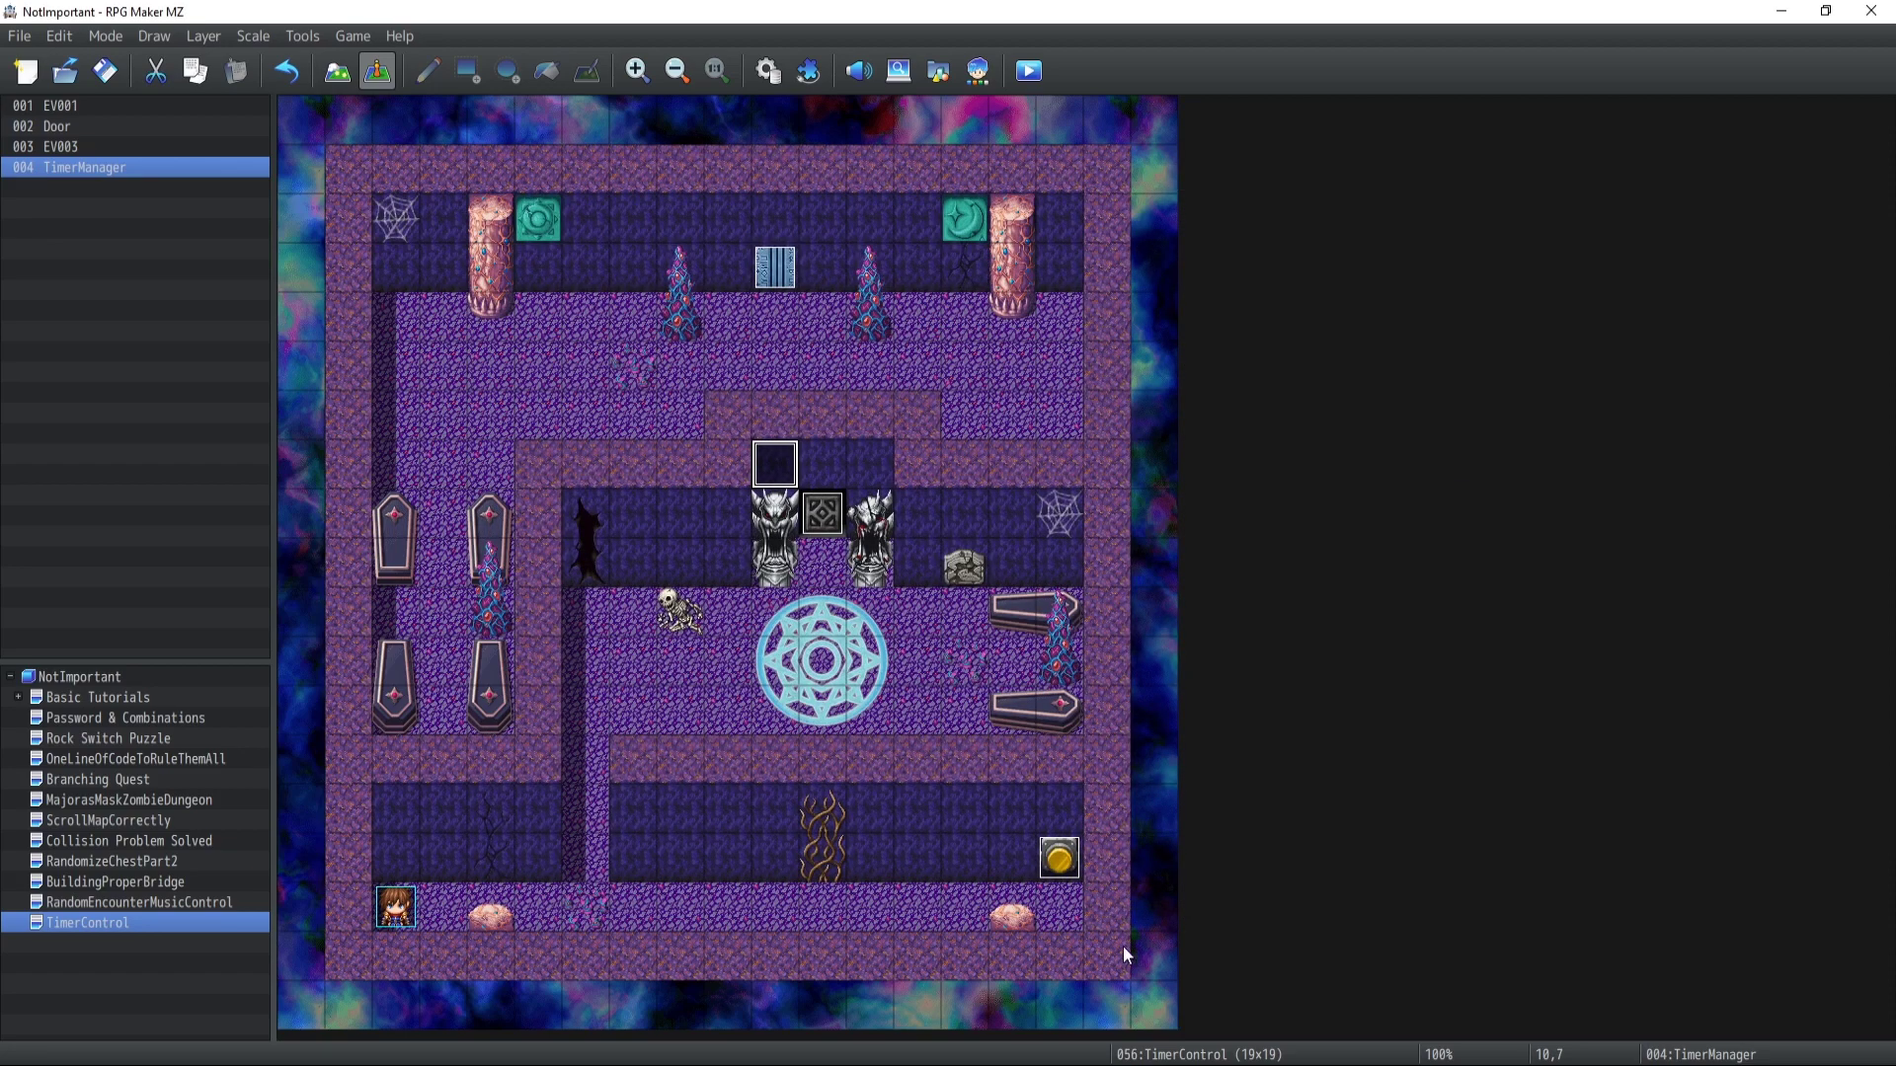
left_click(1029, 70)
left_click(887, 572)
Start a New Game and press the coin switch to open the door
key("Return")
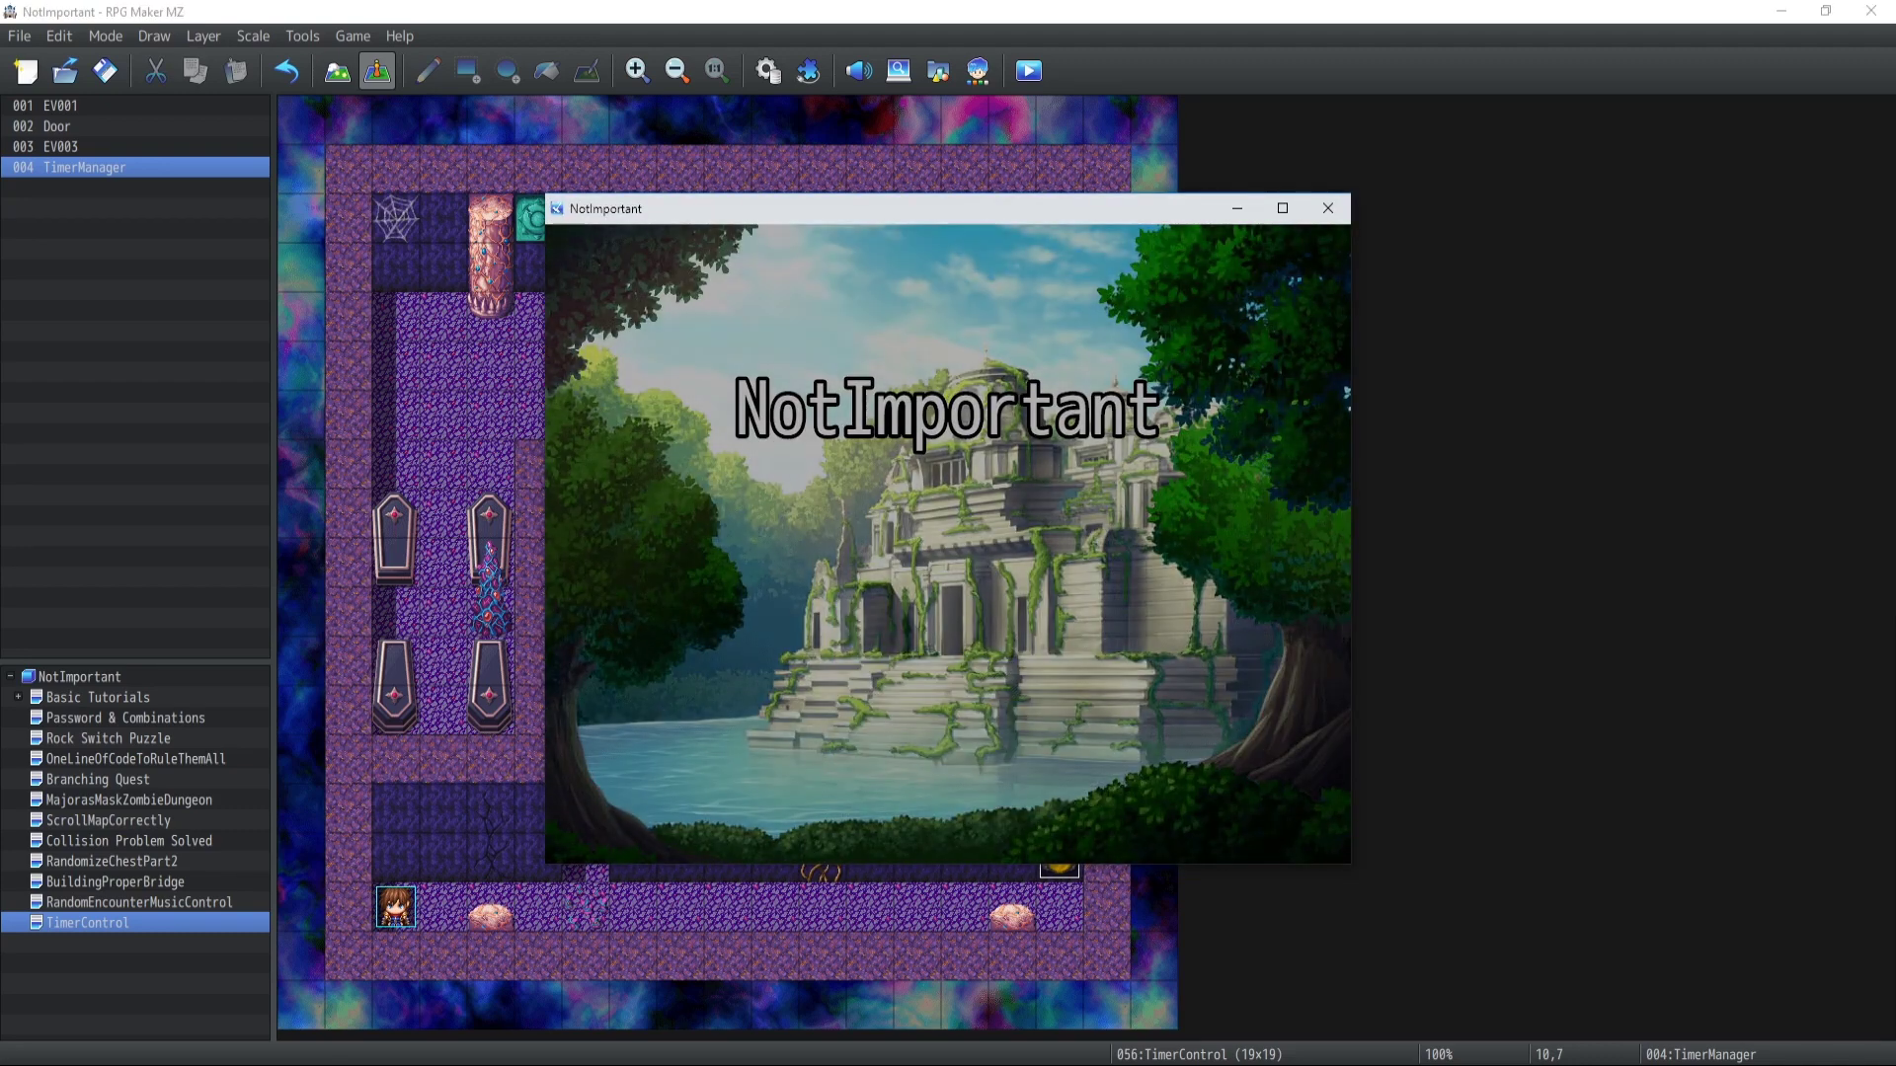
key("Right")
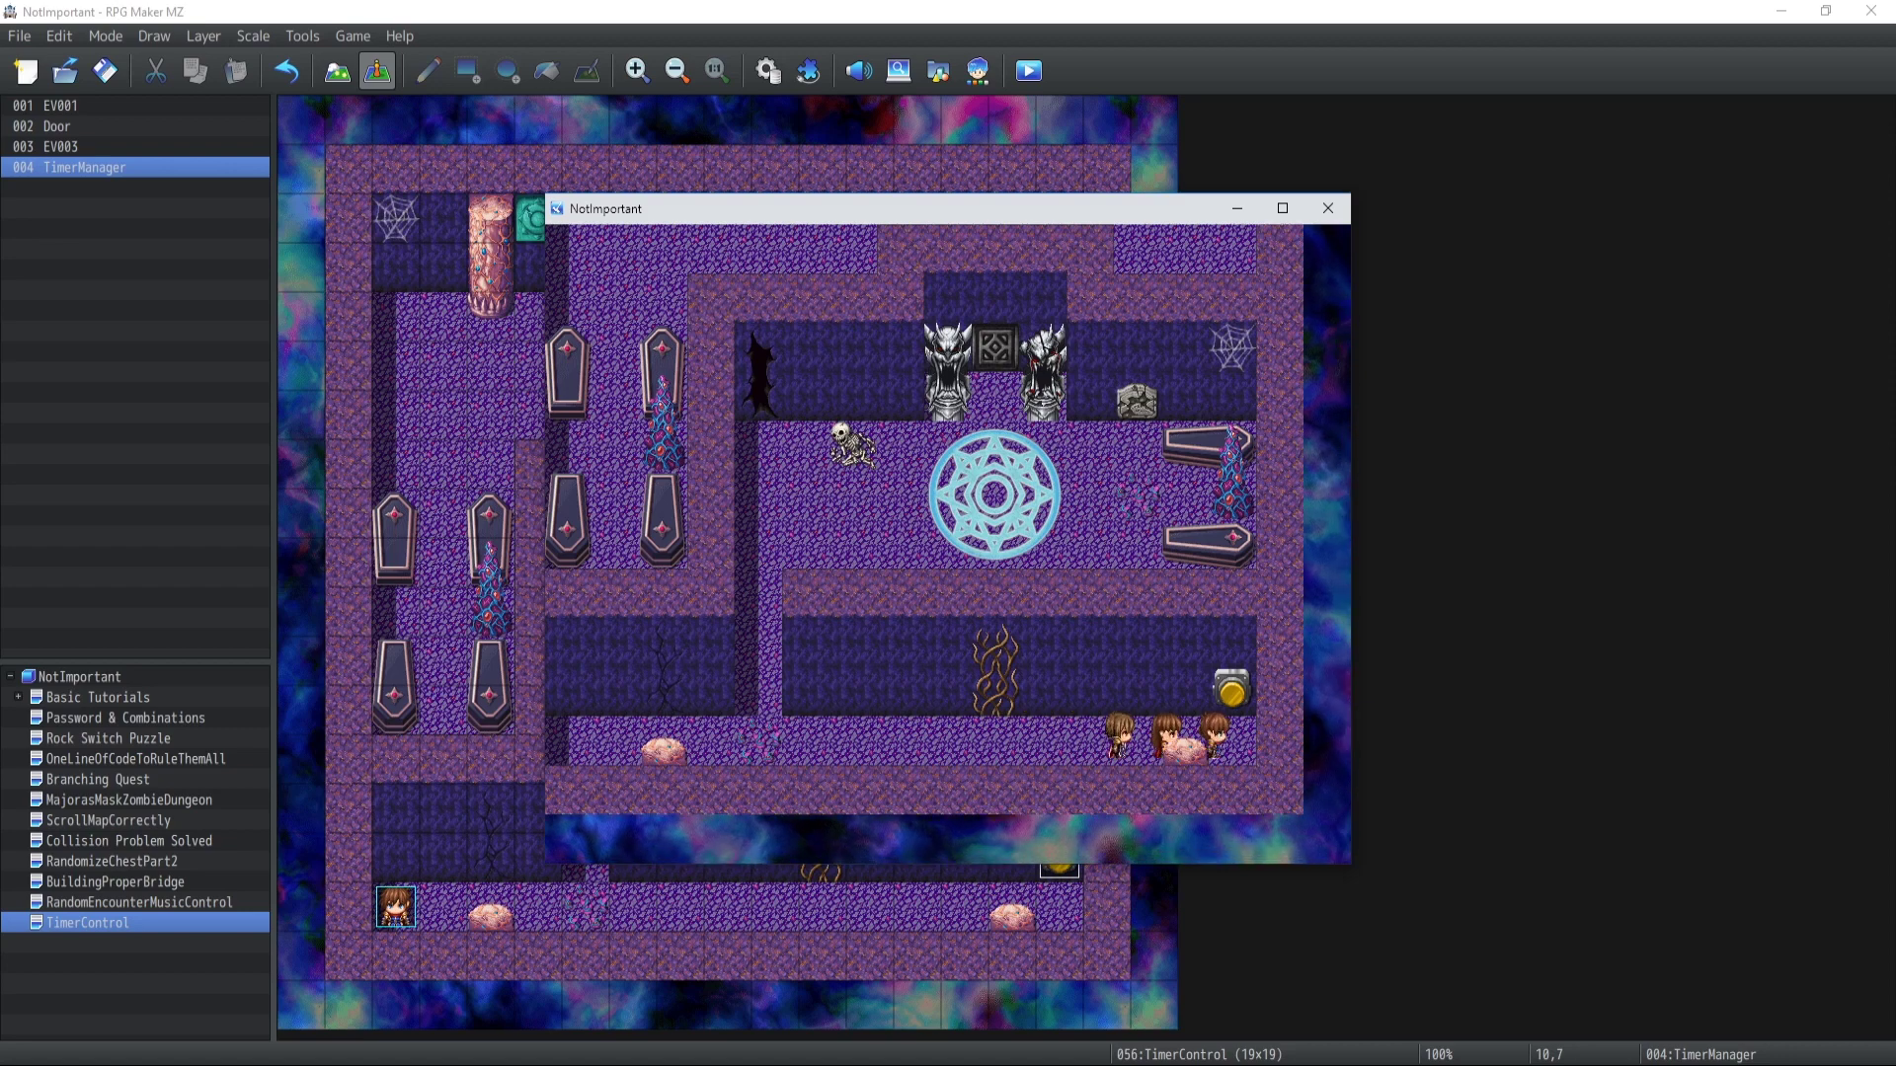
key("Up")
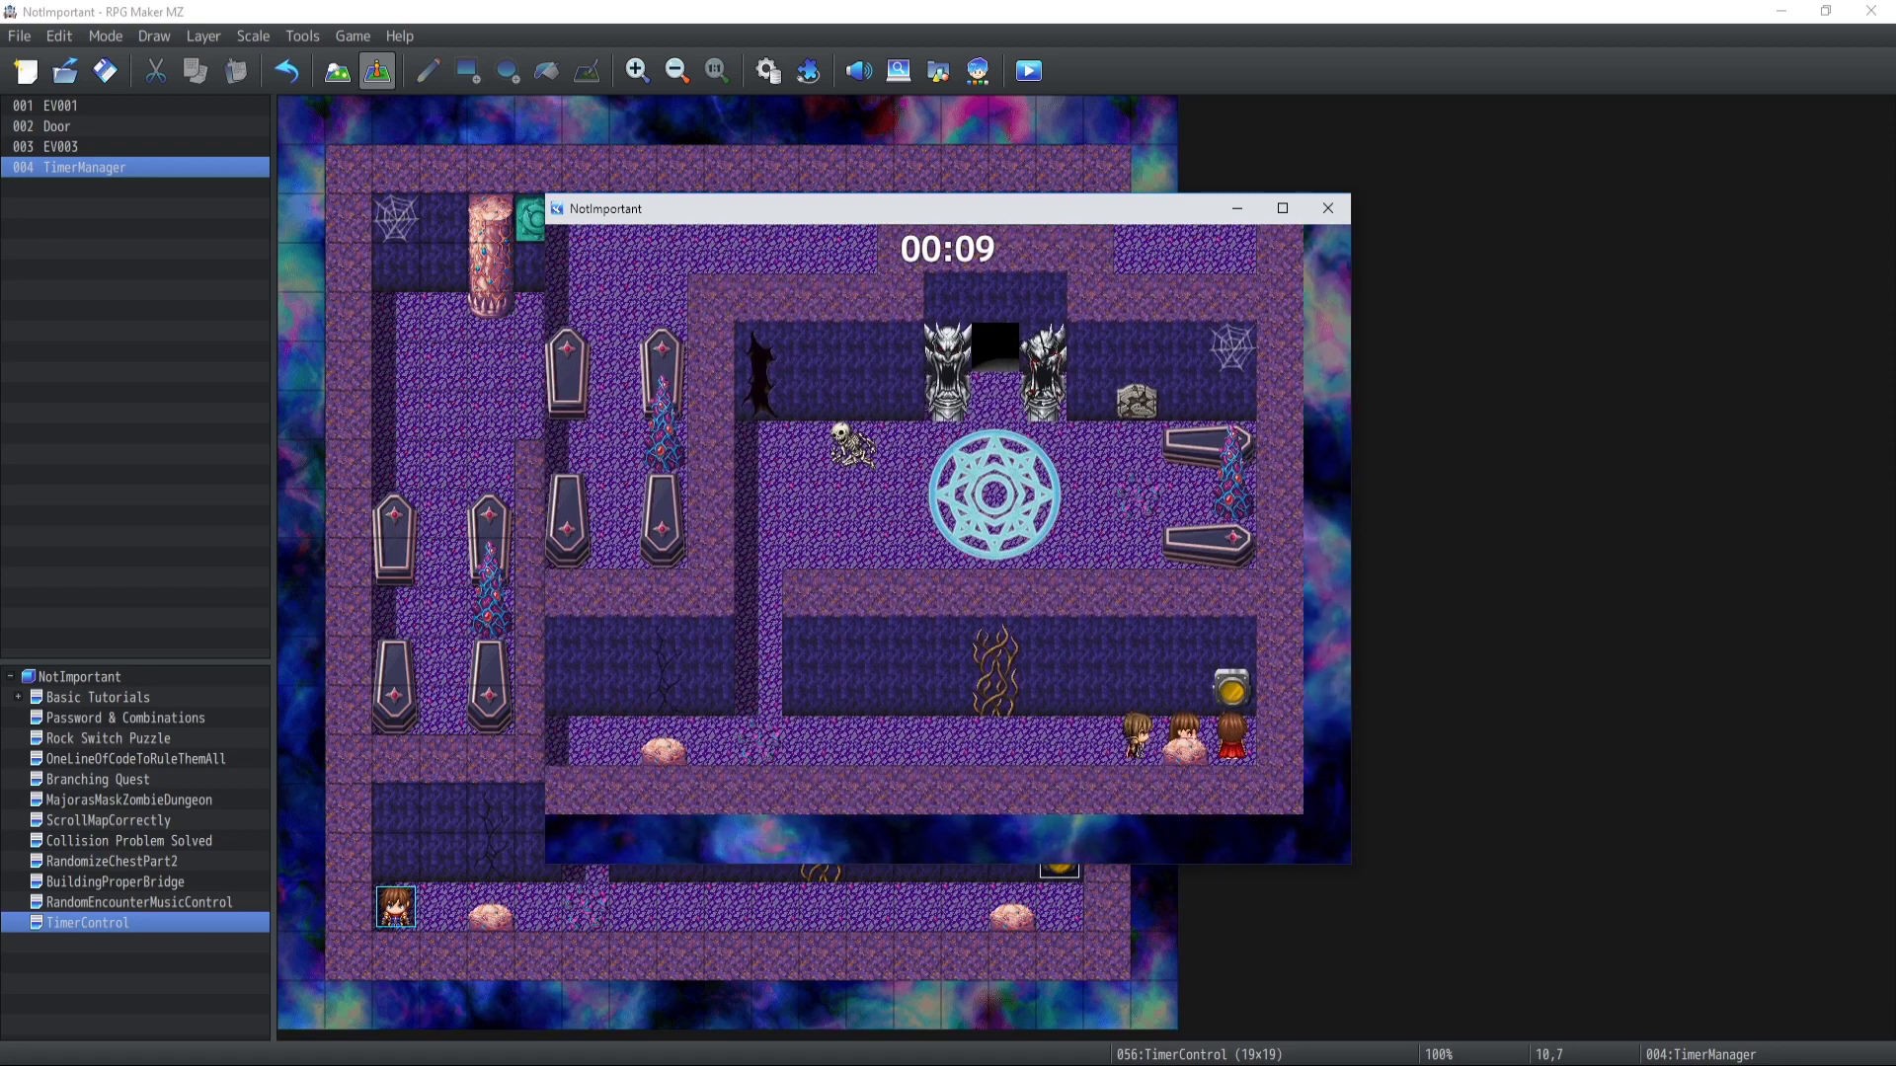
Walk the party up through the open door, then step back down
key("Left")
key("Up")
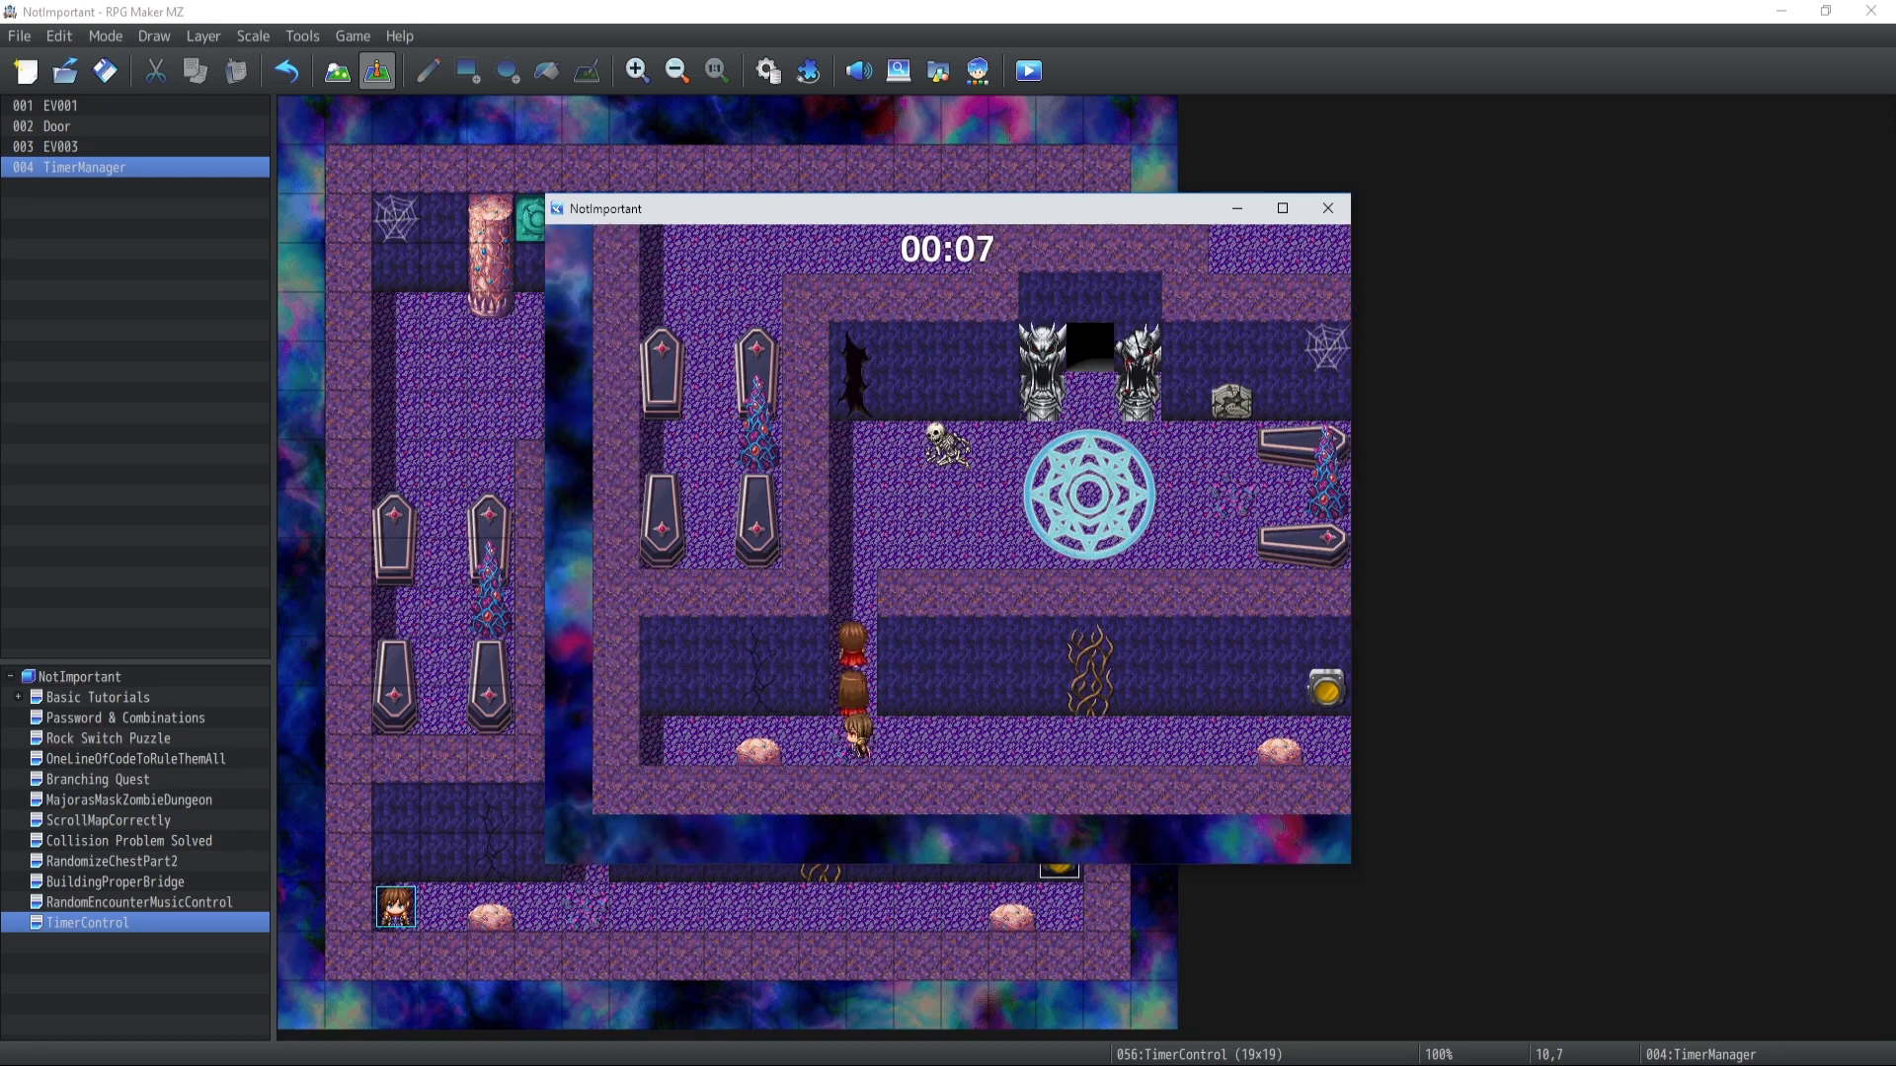
key("Up")
key("Right")
key("Up")
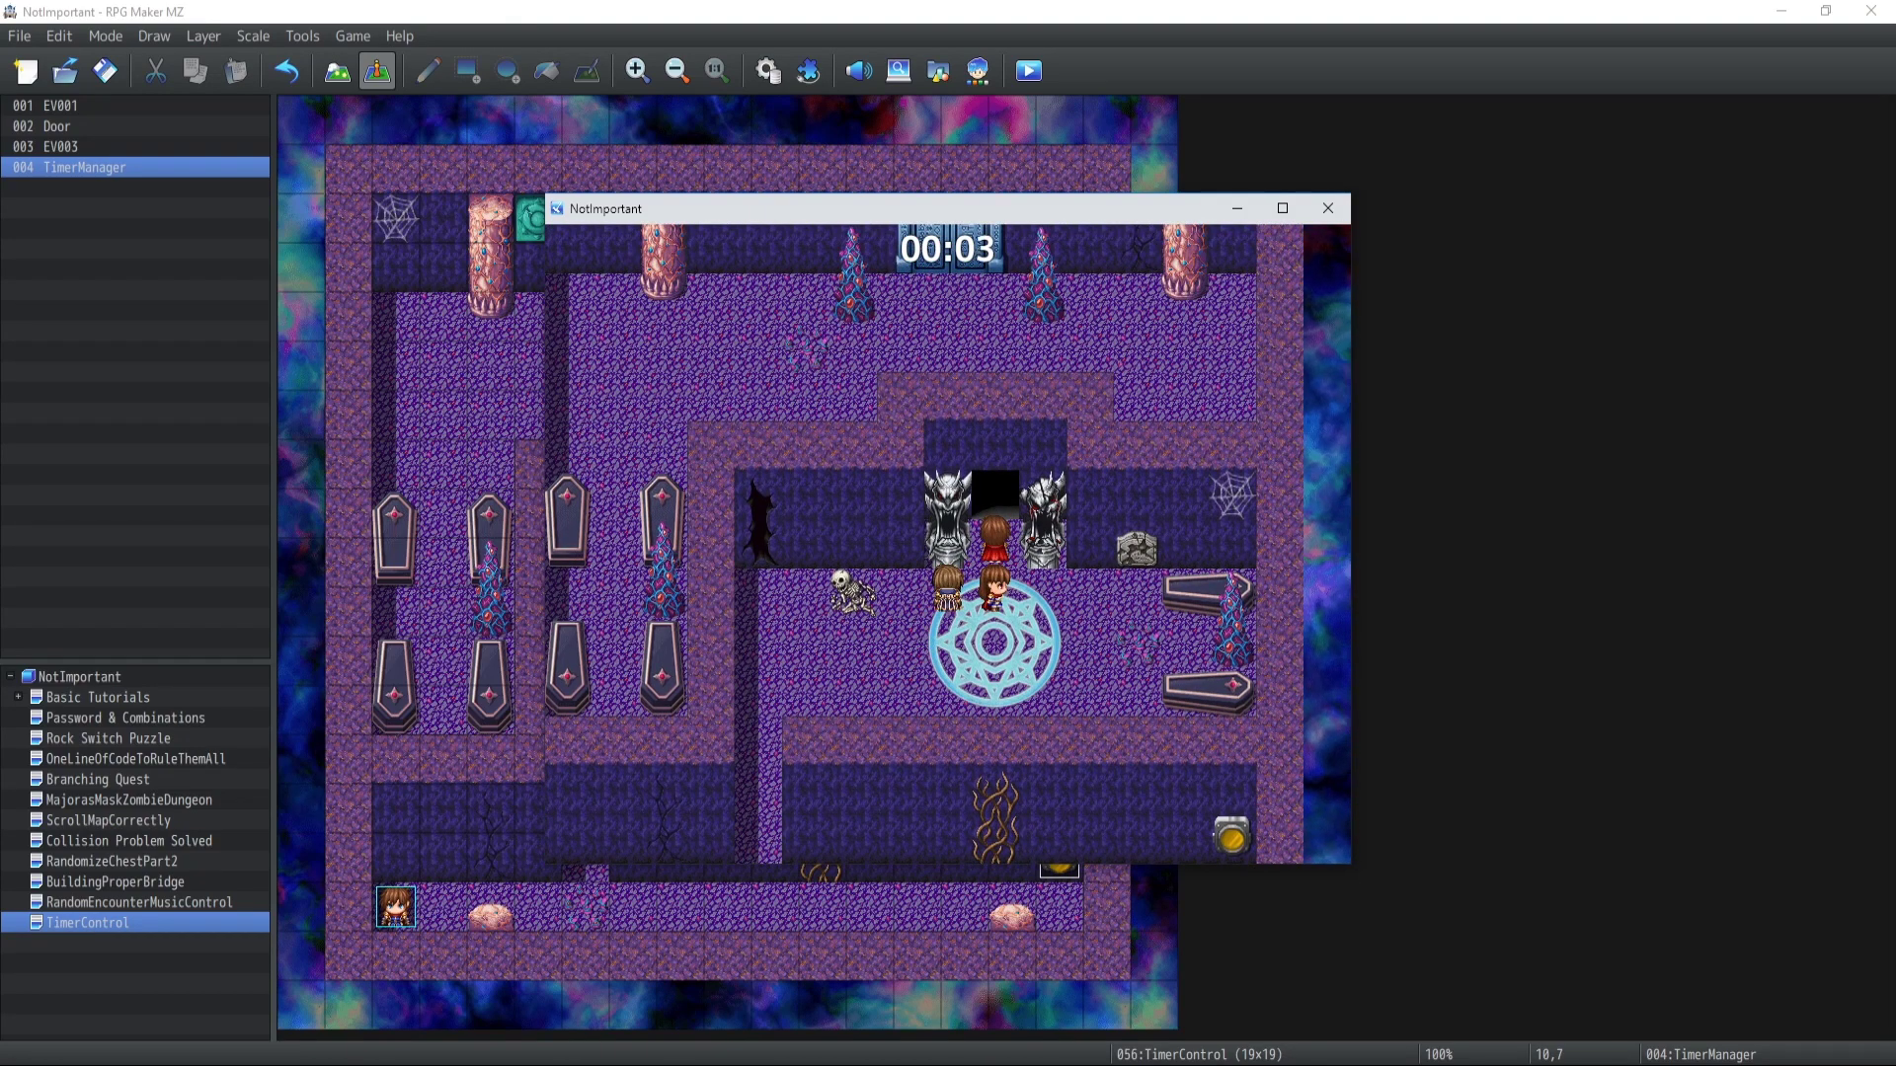
key("Down")
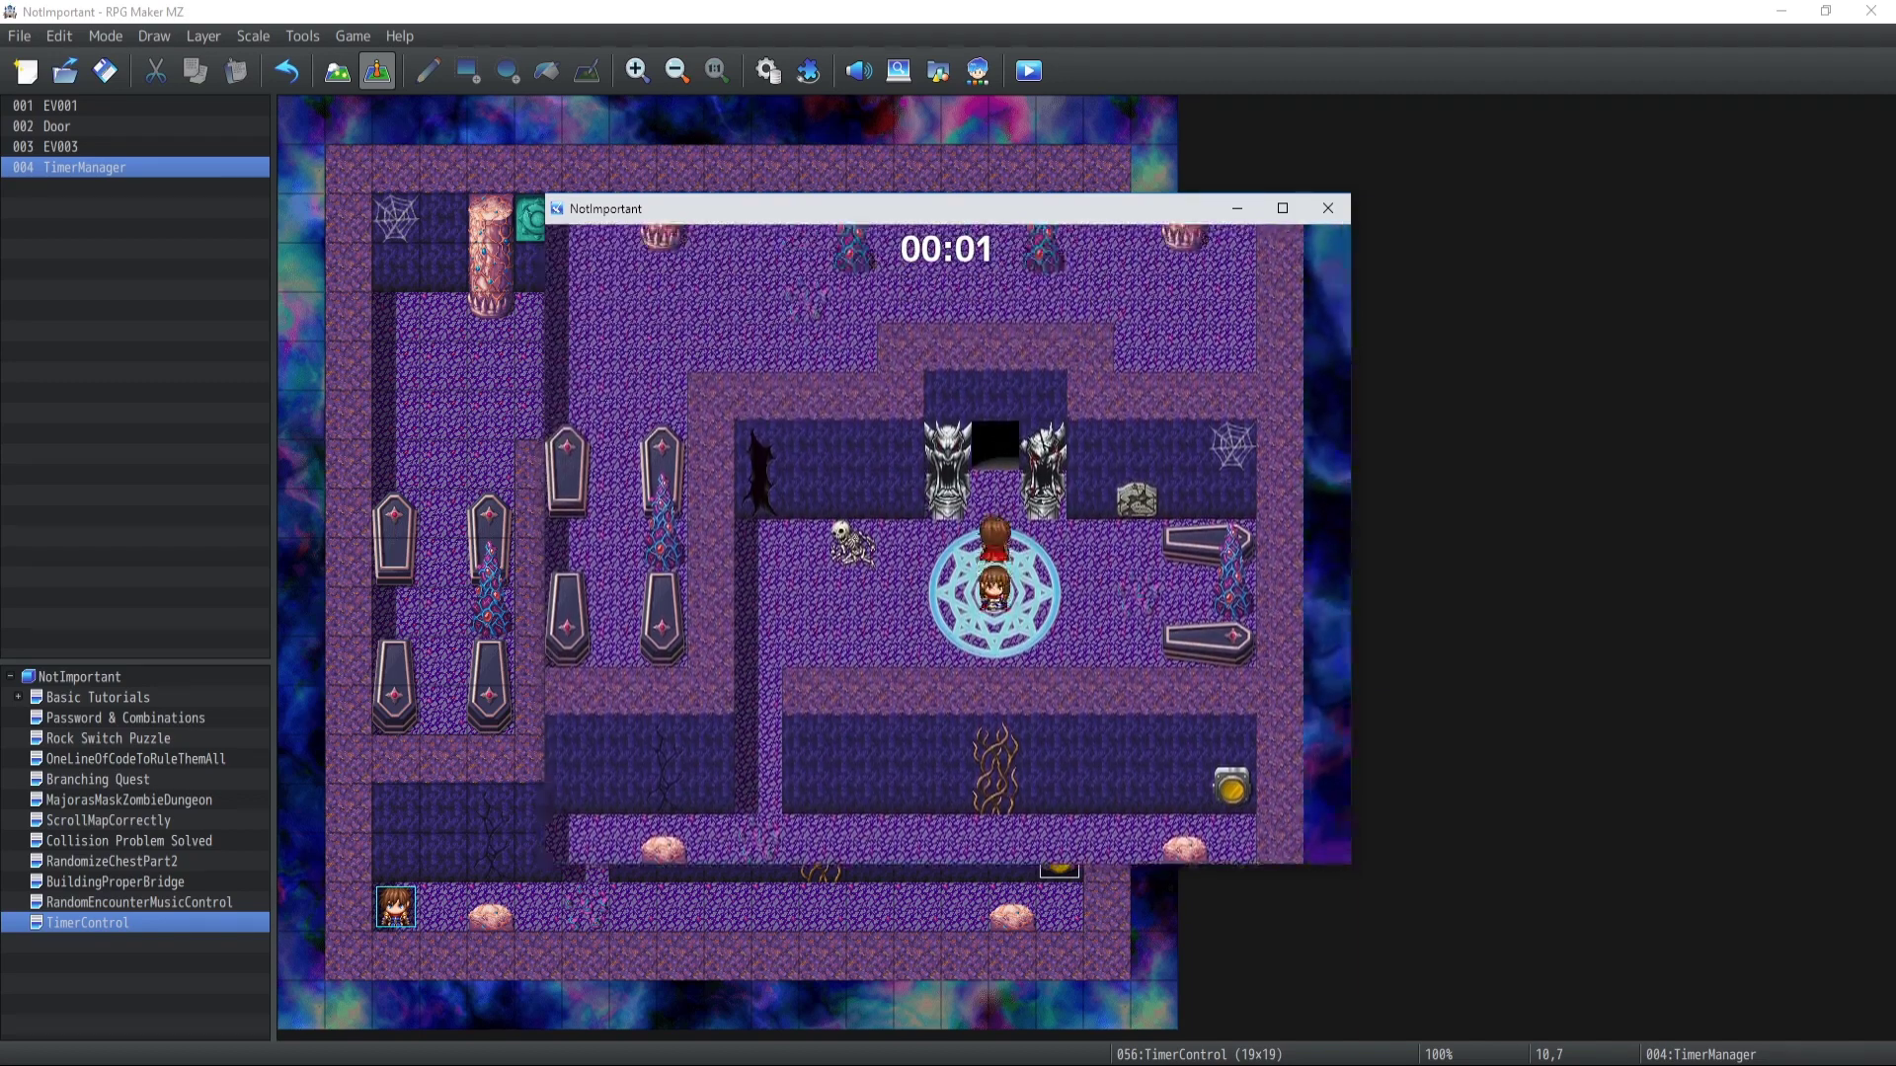
Close the playtest and inspect the door-closing self switch commands on the Door's page 4
left_click(1344, 205)
double_click(823, 501)
left_click(557, 262)
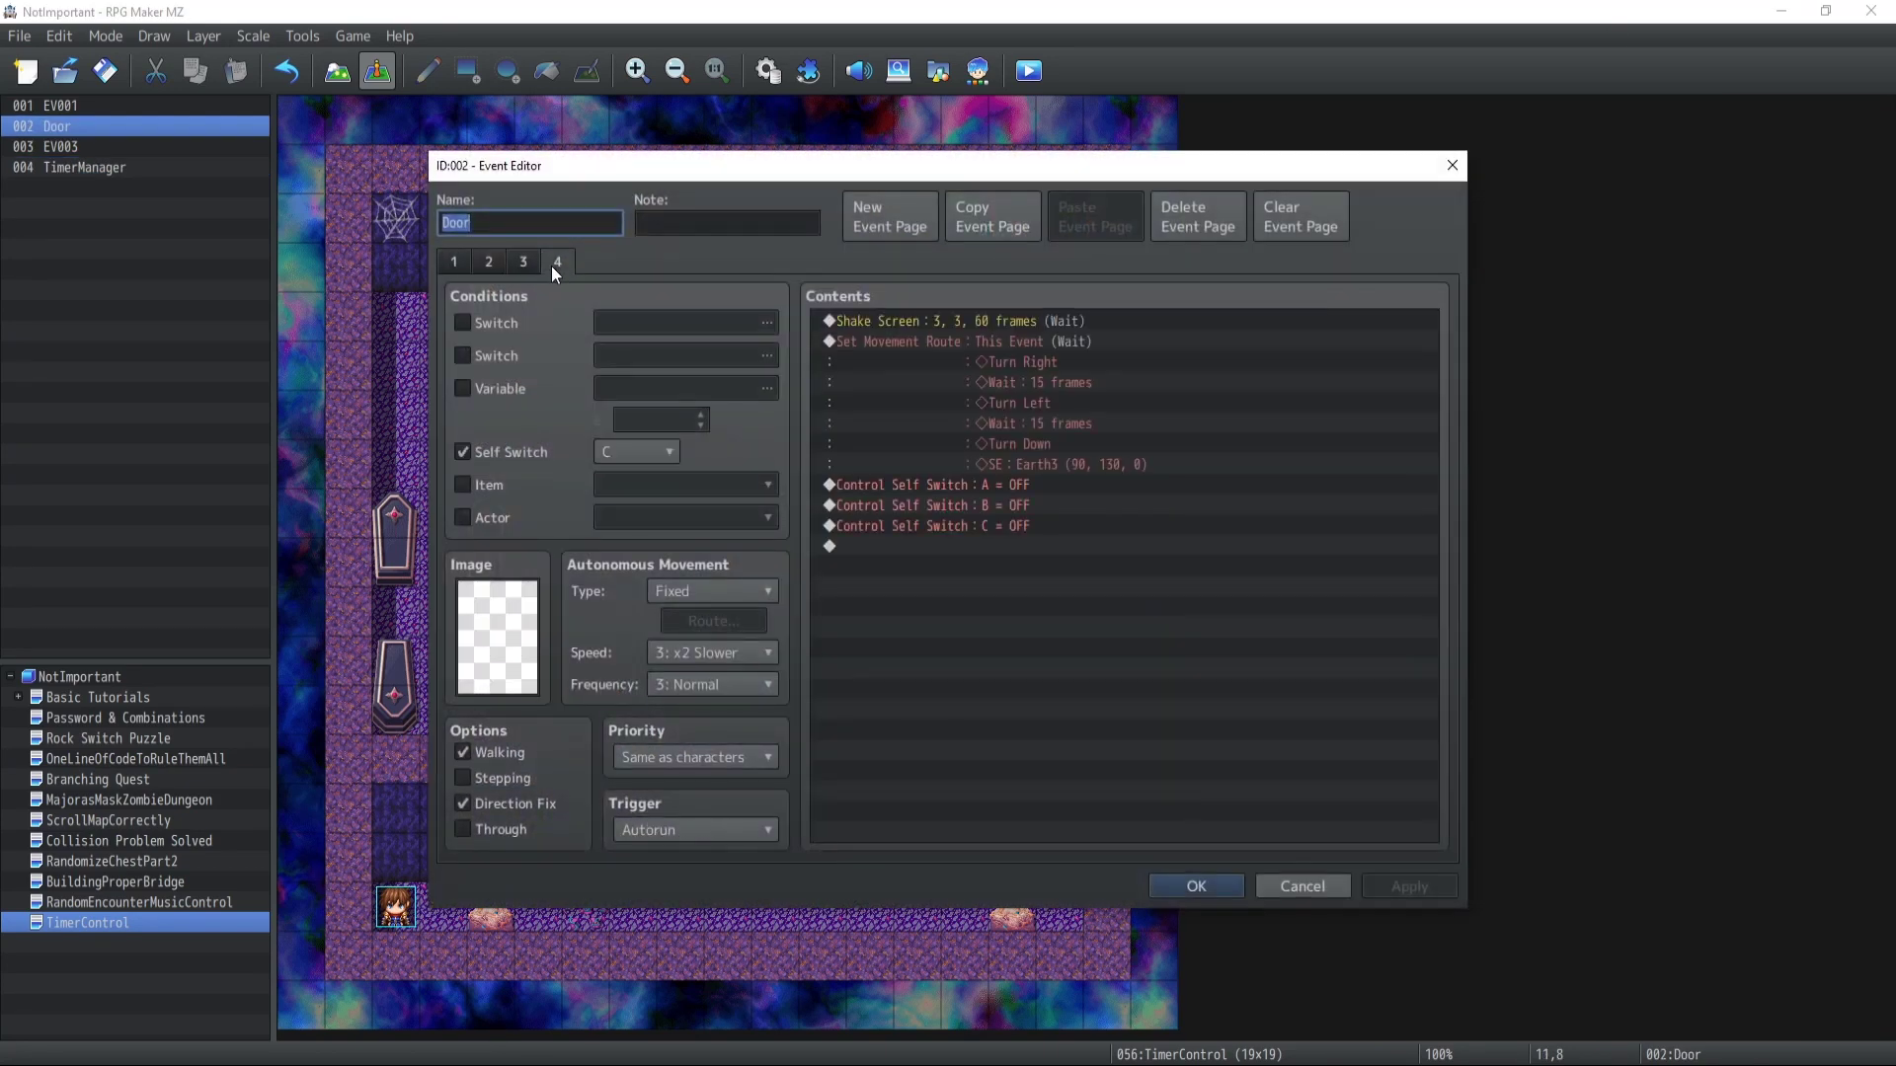
left_click(940, 483)
key("Down")
key("Down")
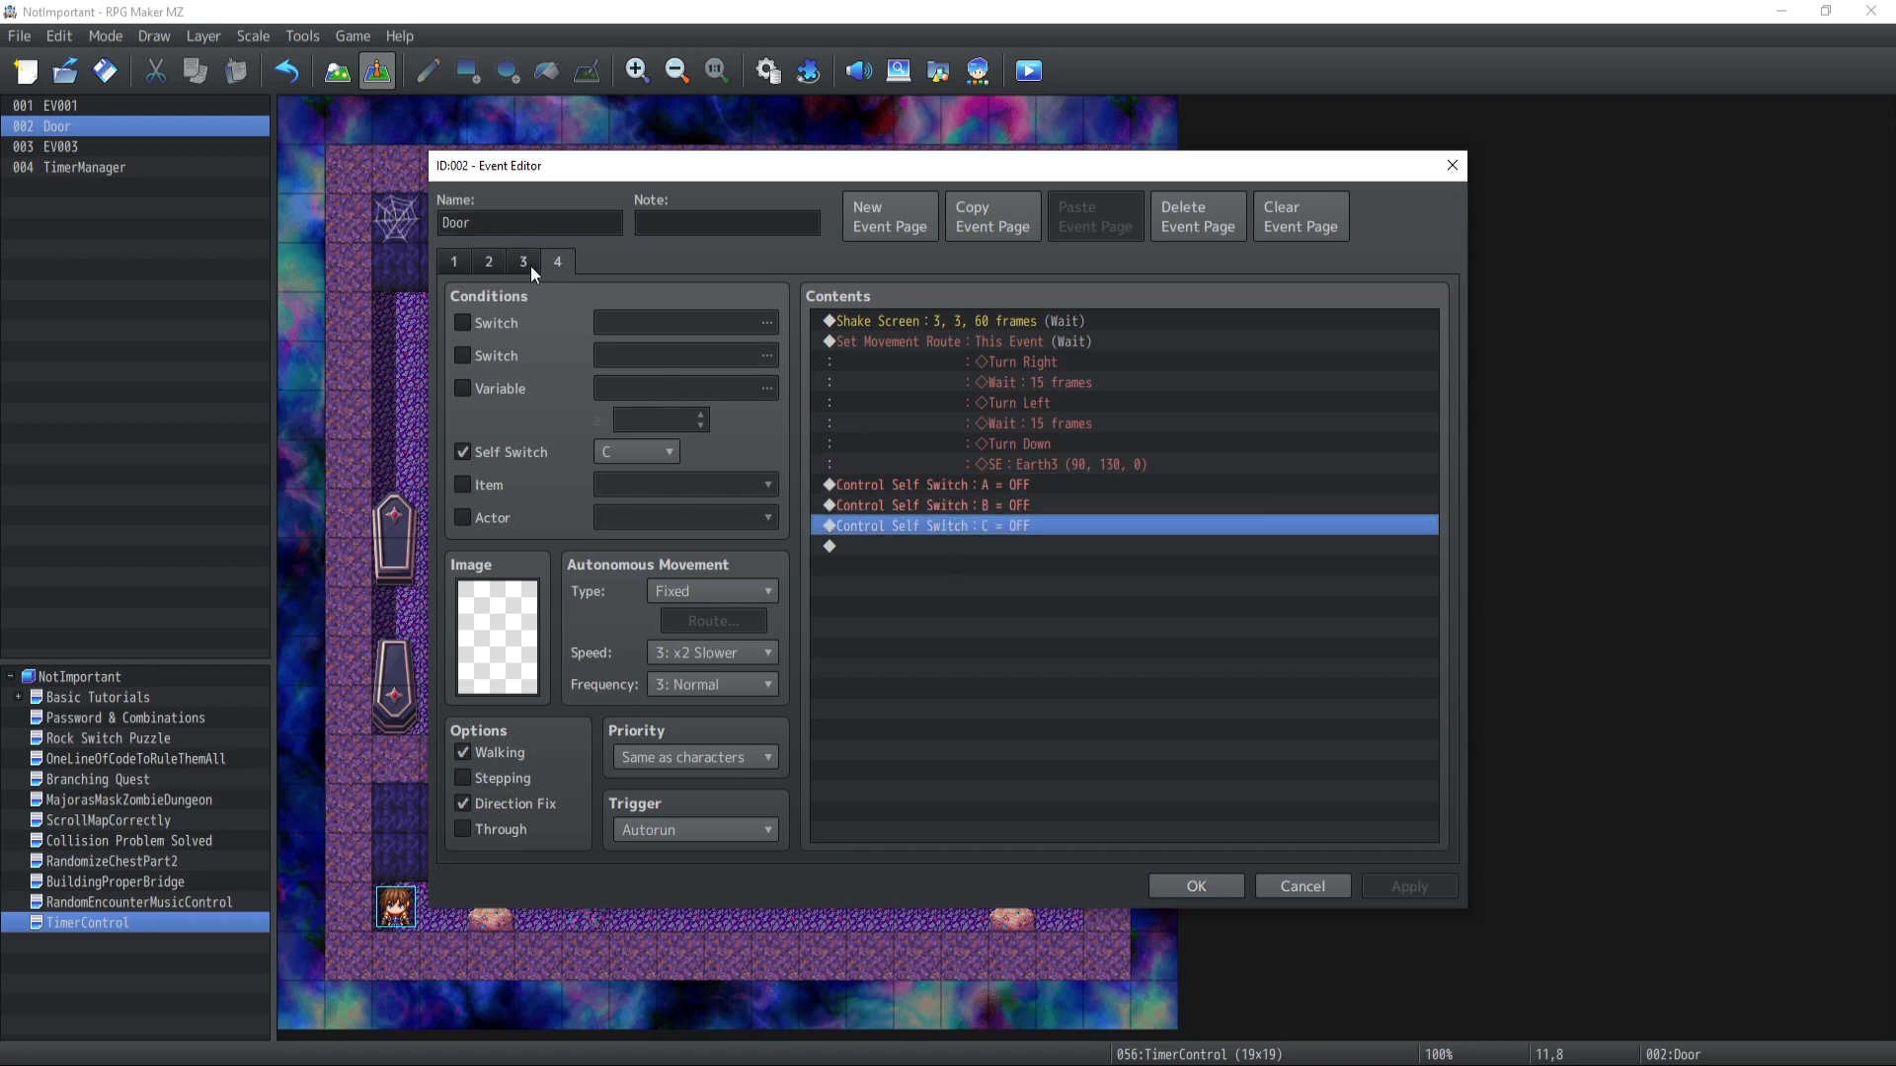
Browse the Door's pages 3 to 1, cancel, then open and close EV003
left_click(527, 263)
left_click(498, 264)
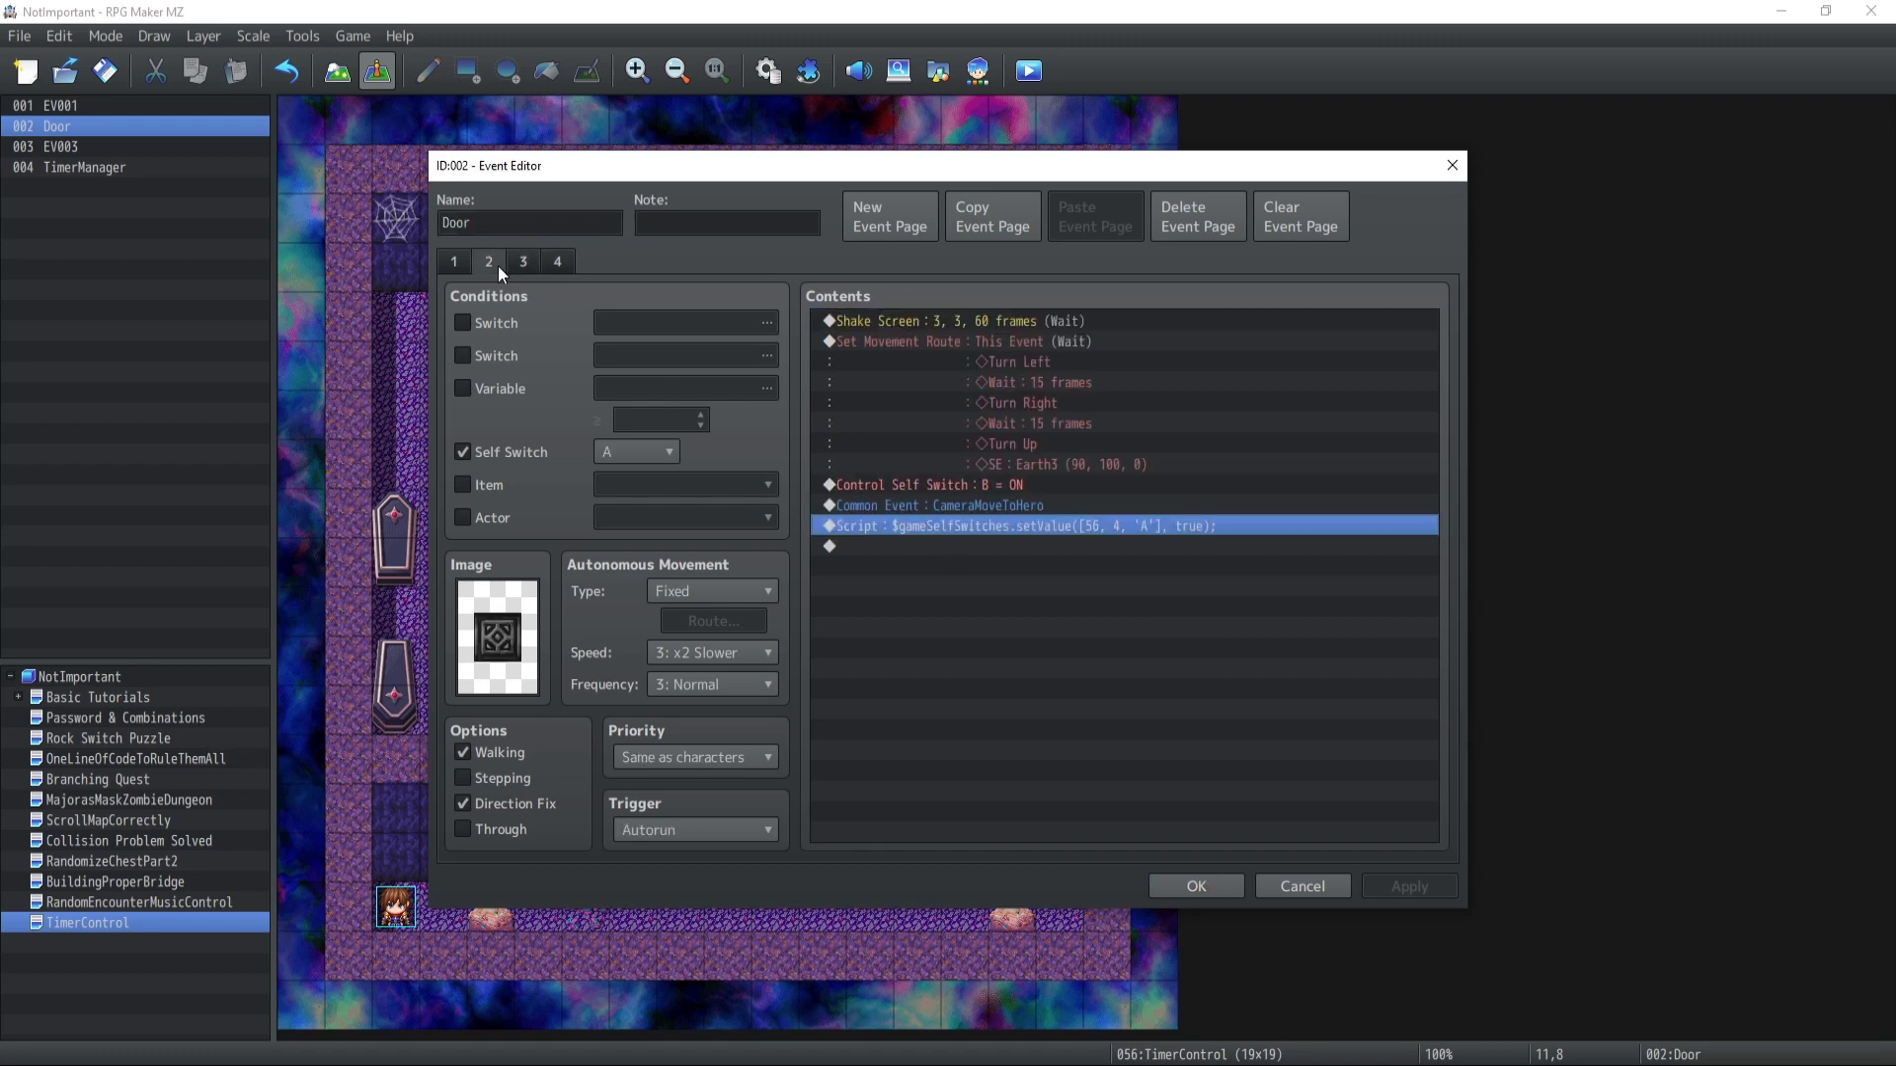
left_click(458, 265)
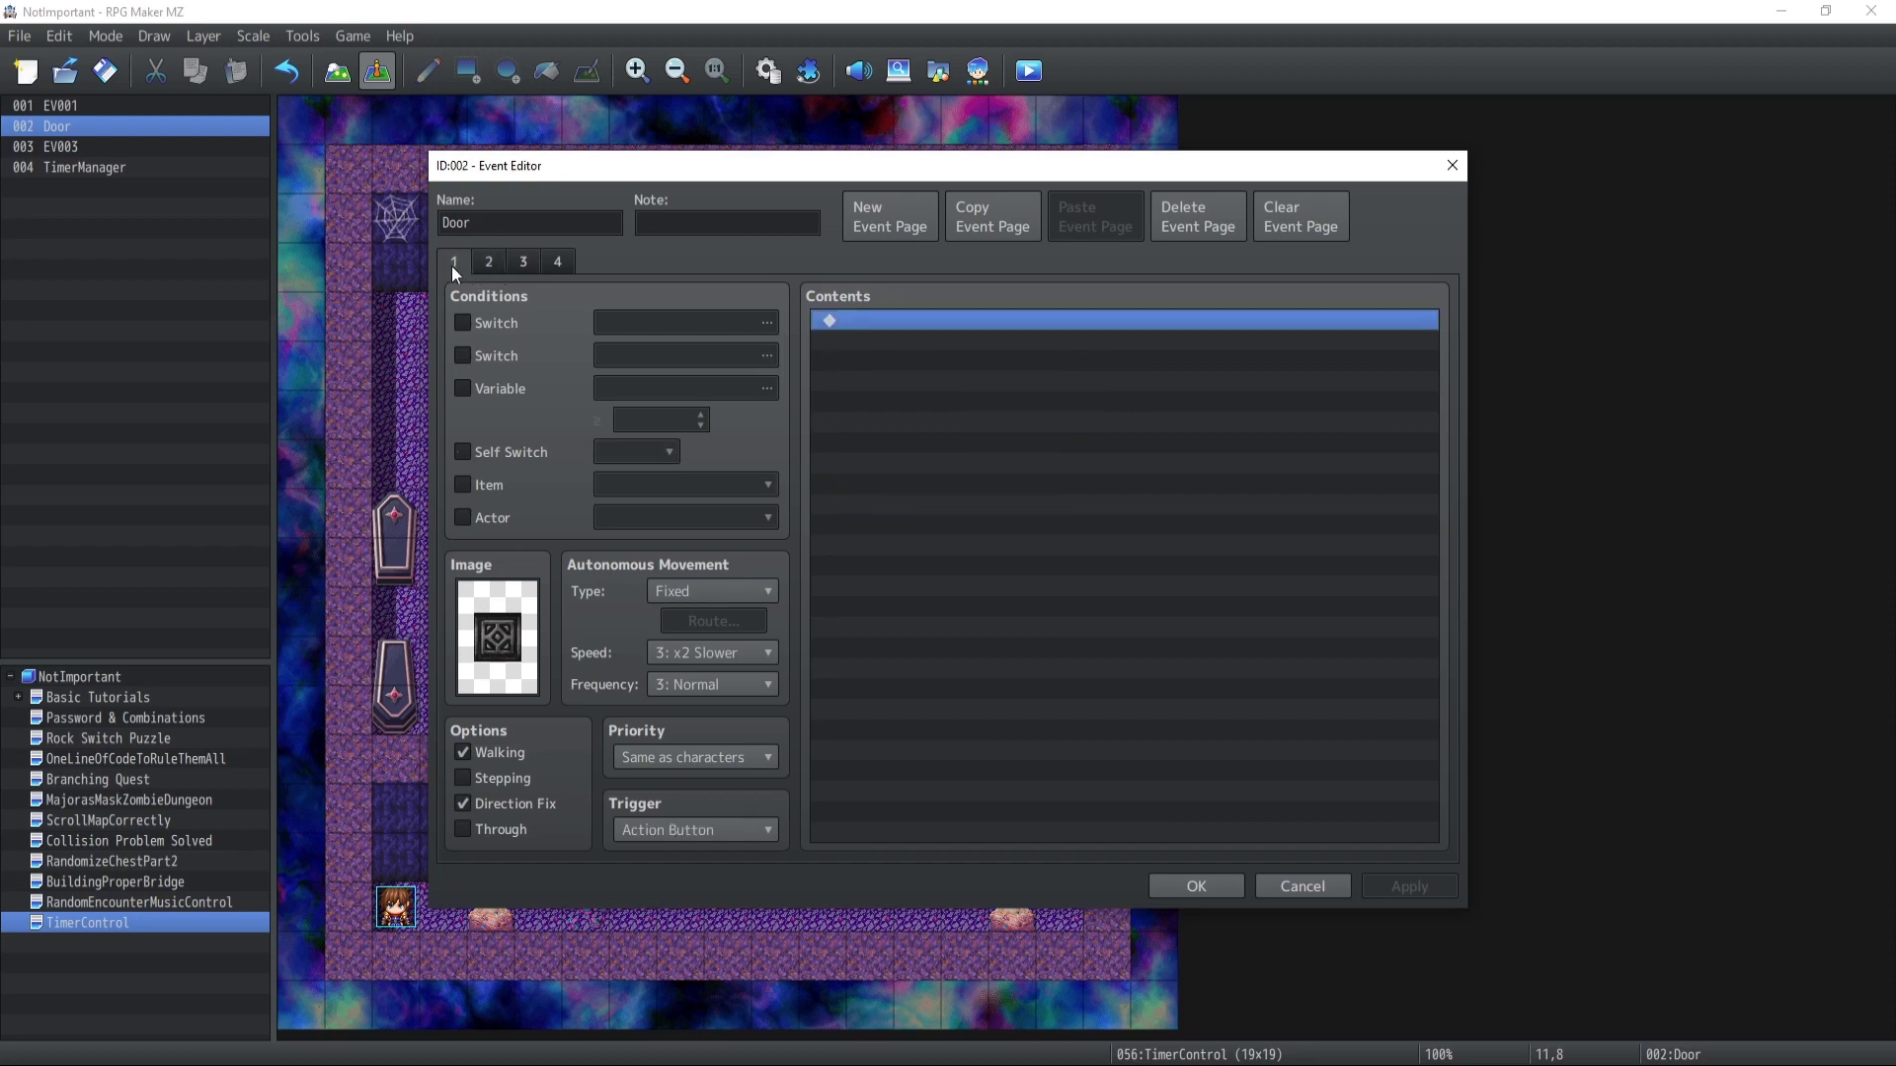
left_click(1302, 886)
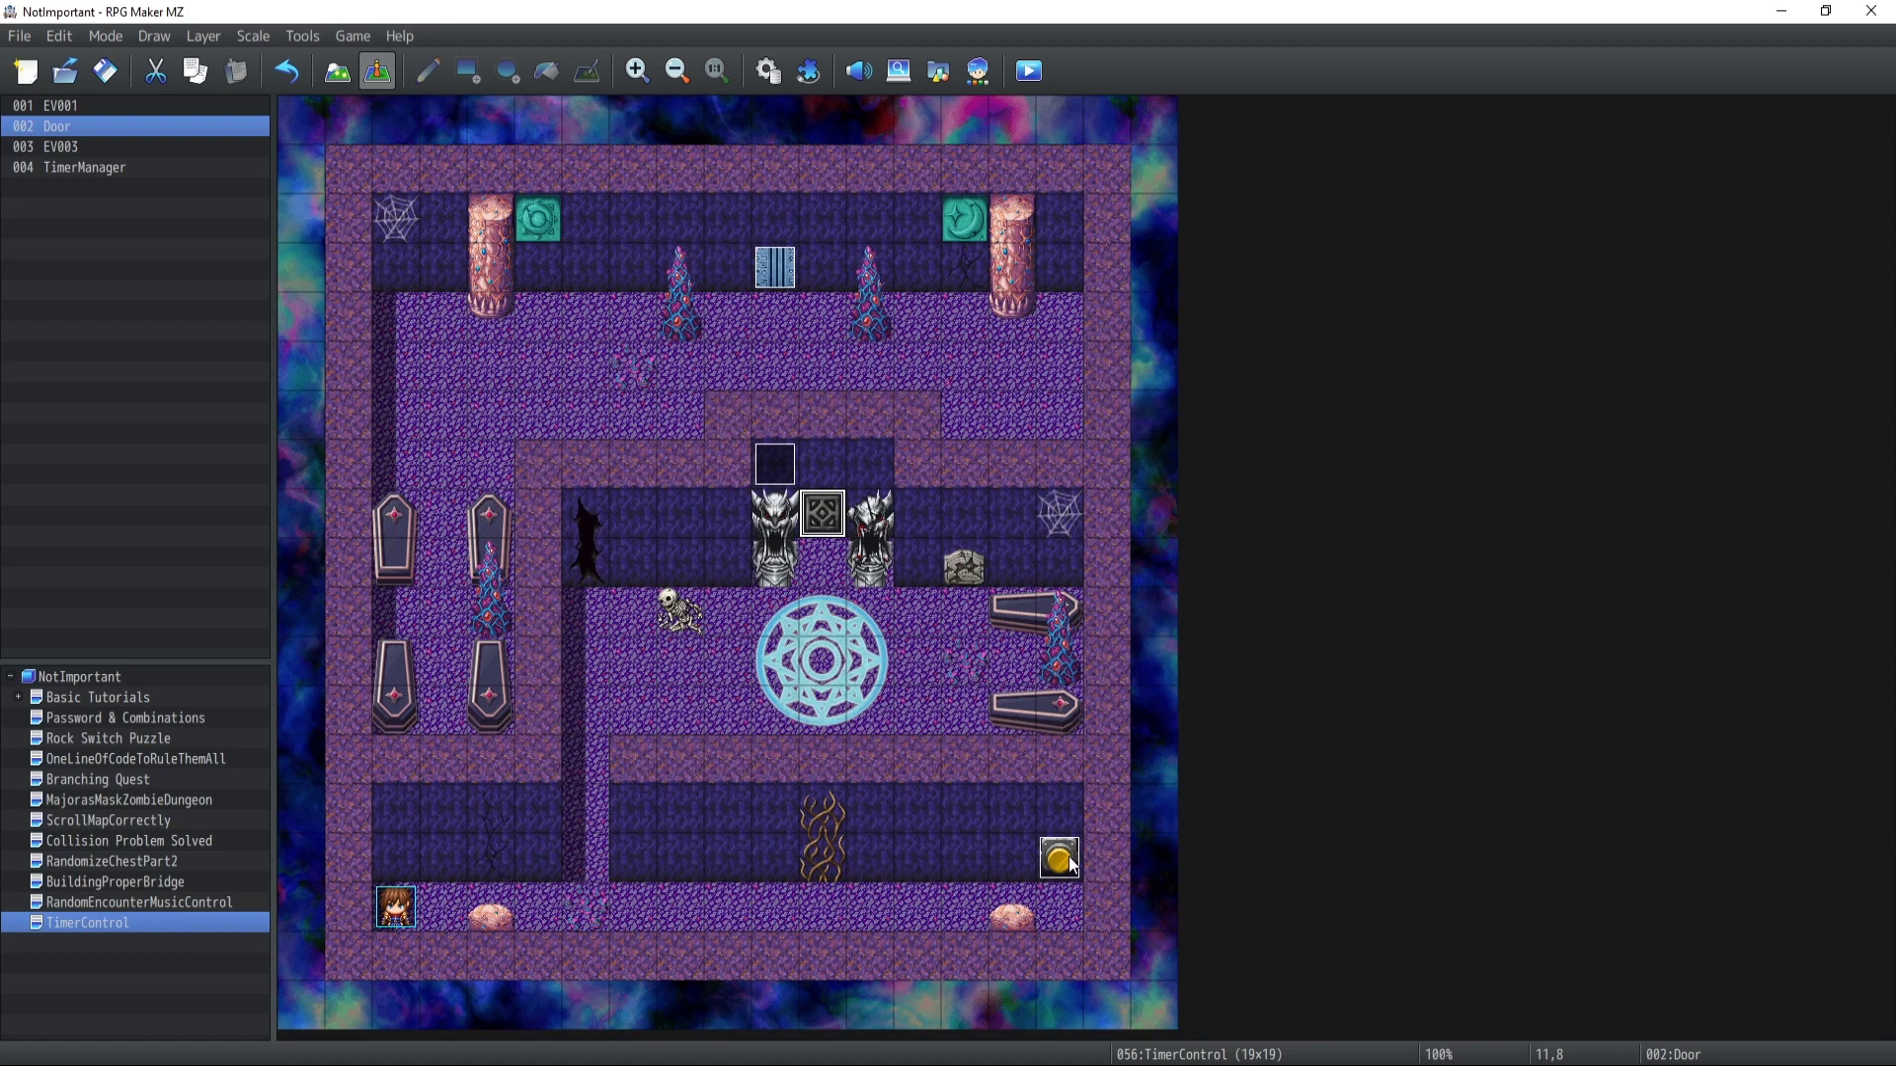
double_click(1060, 855)
left_click(1293, 893)
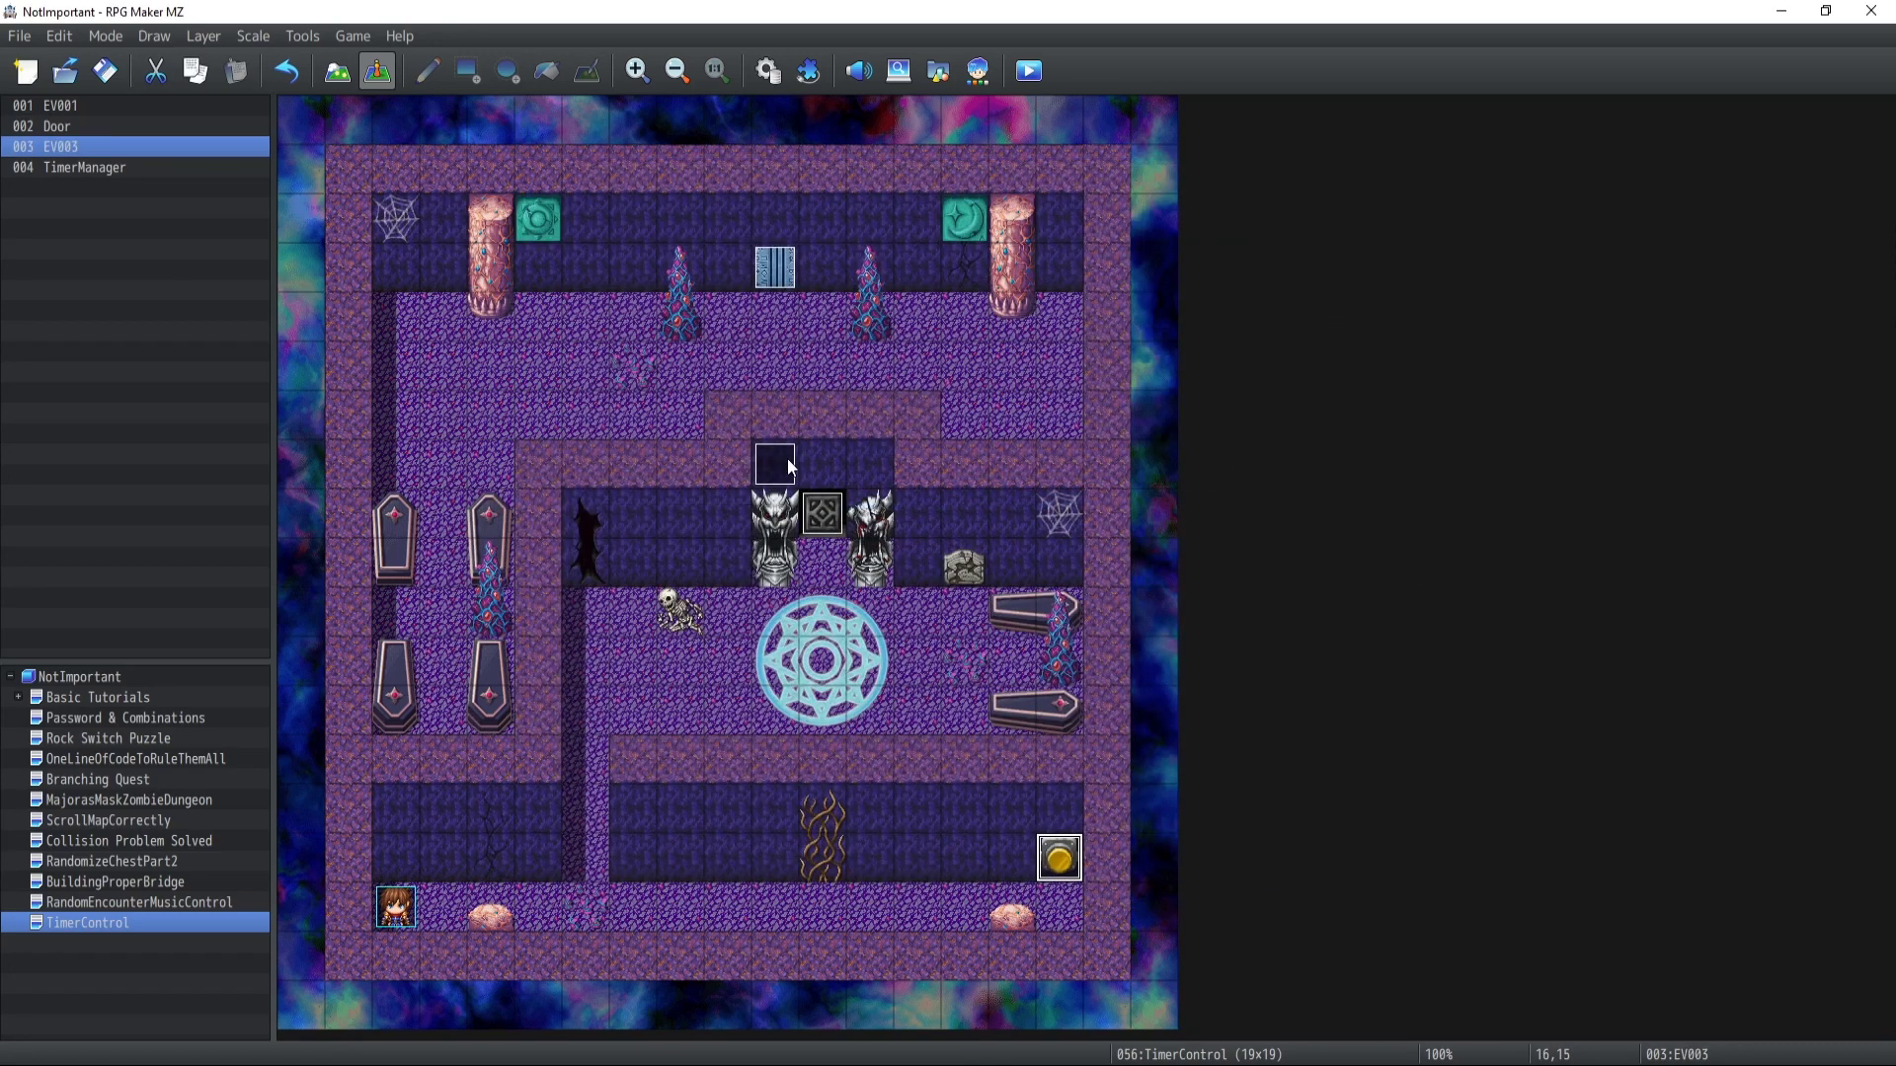
Add a Control Self Switch B = OFF command inside TimerManager's page-3 timeout branch
double_click(778, 471)
left_click(523, 262)
left_click(1096, 342)
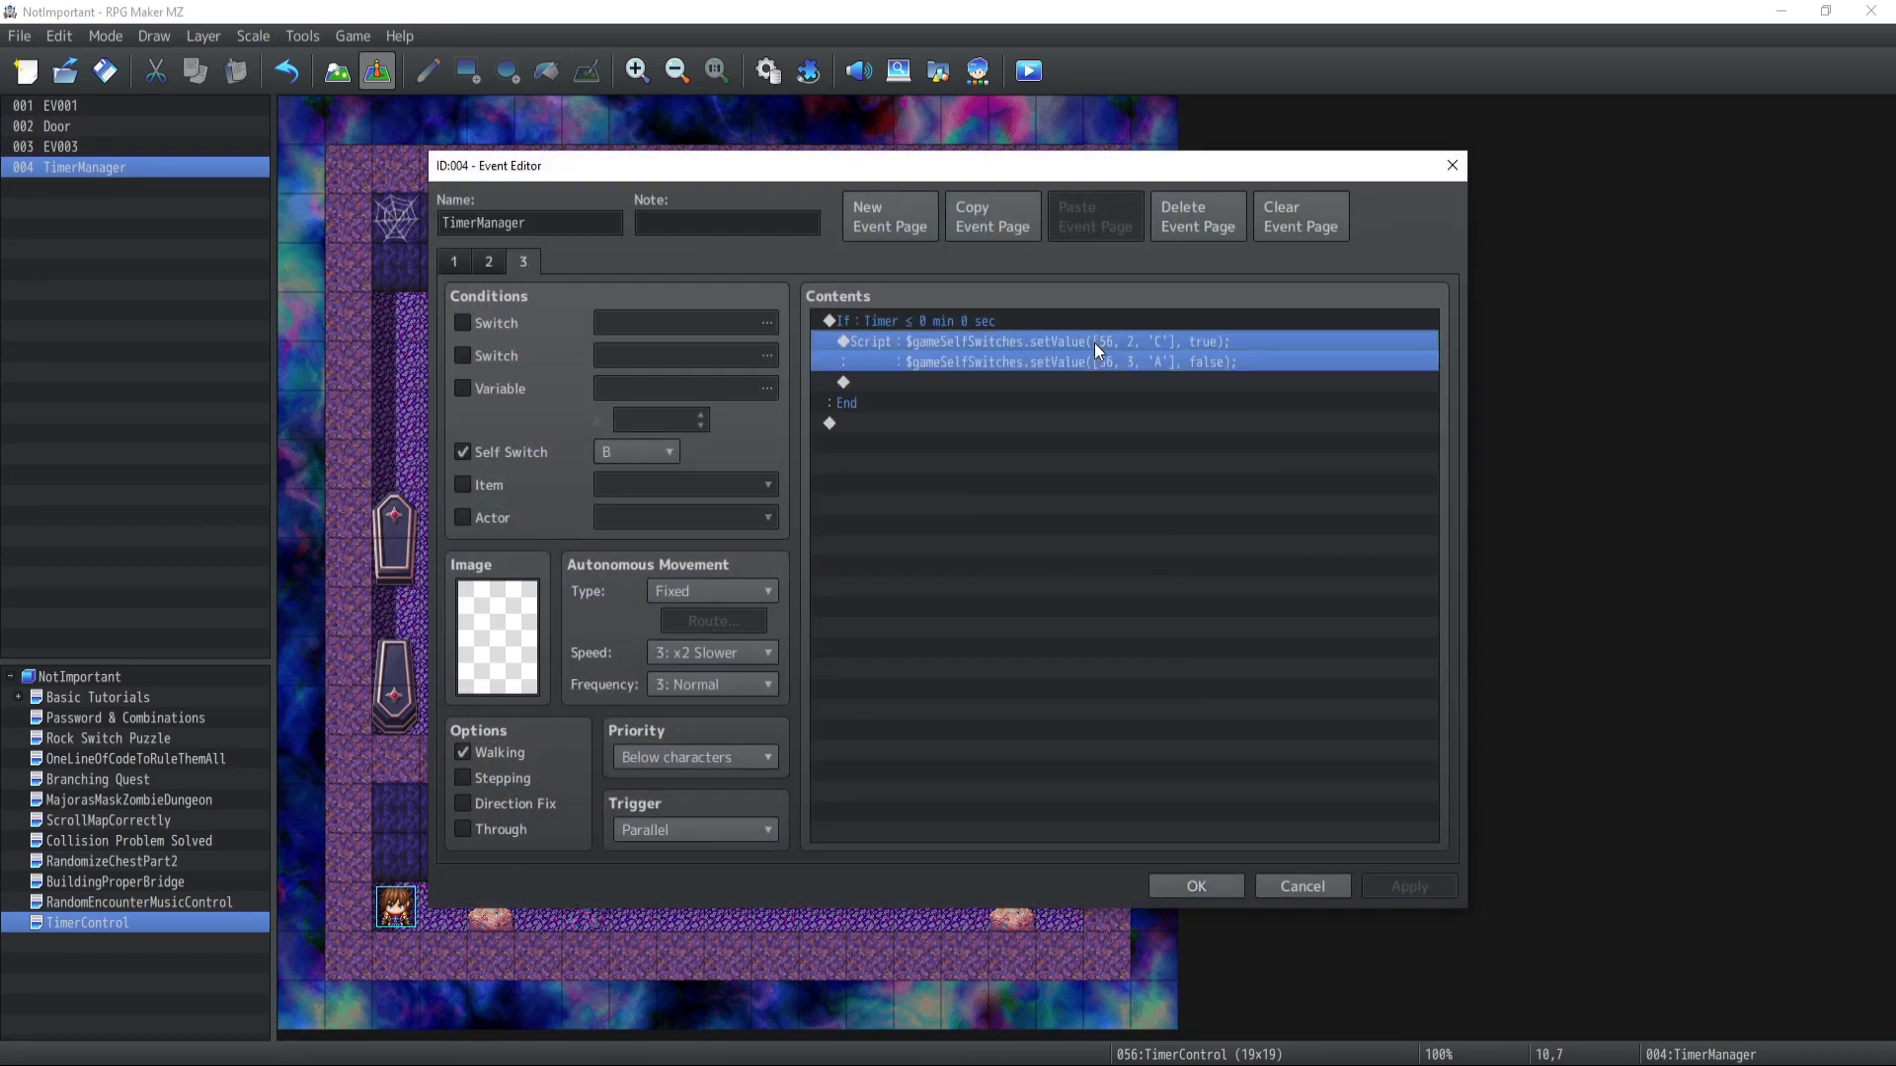
double_click(887, 382)
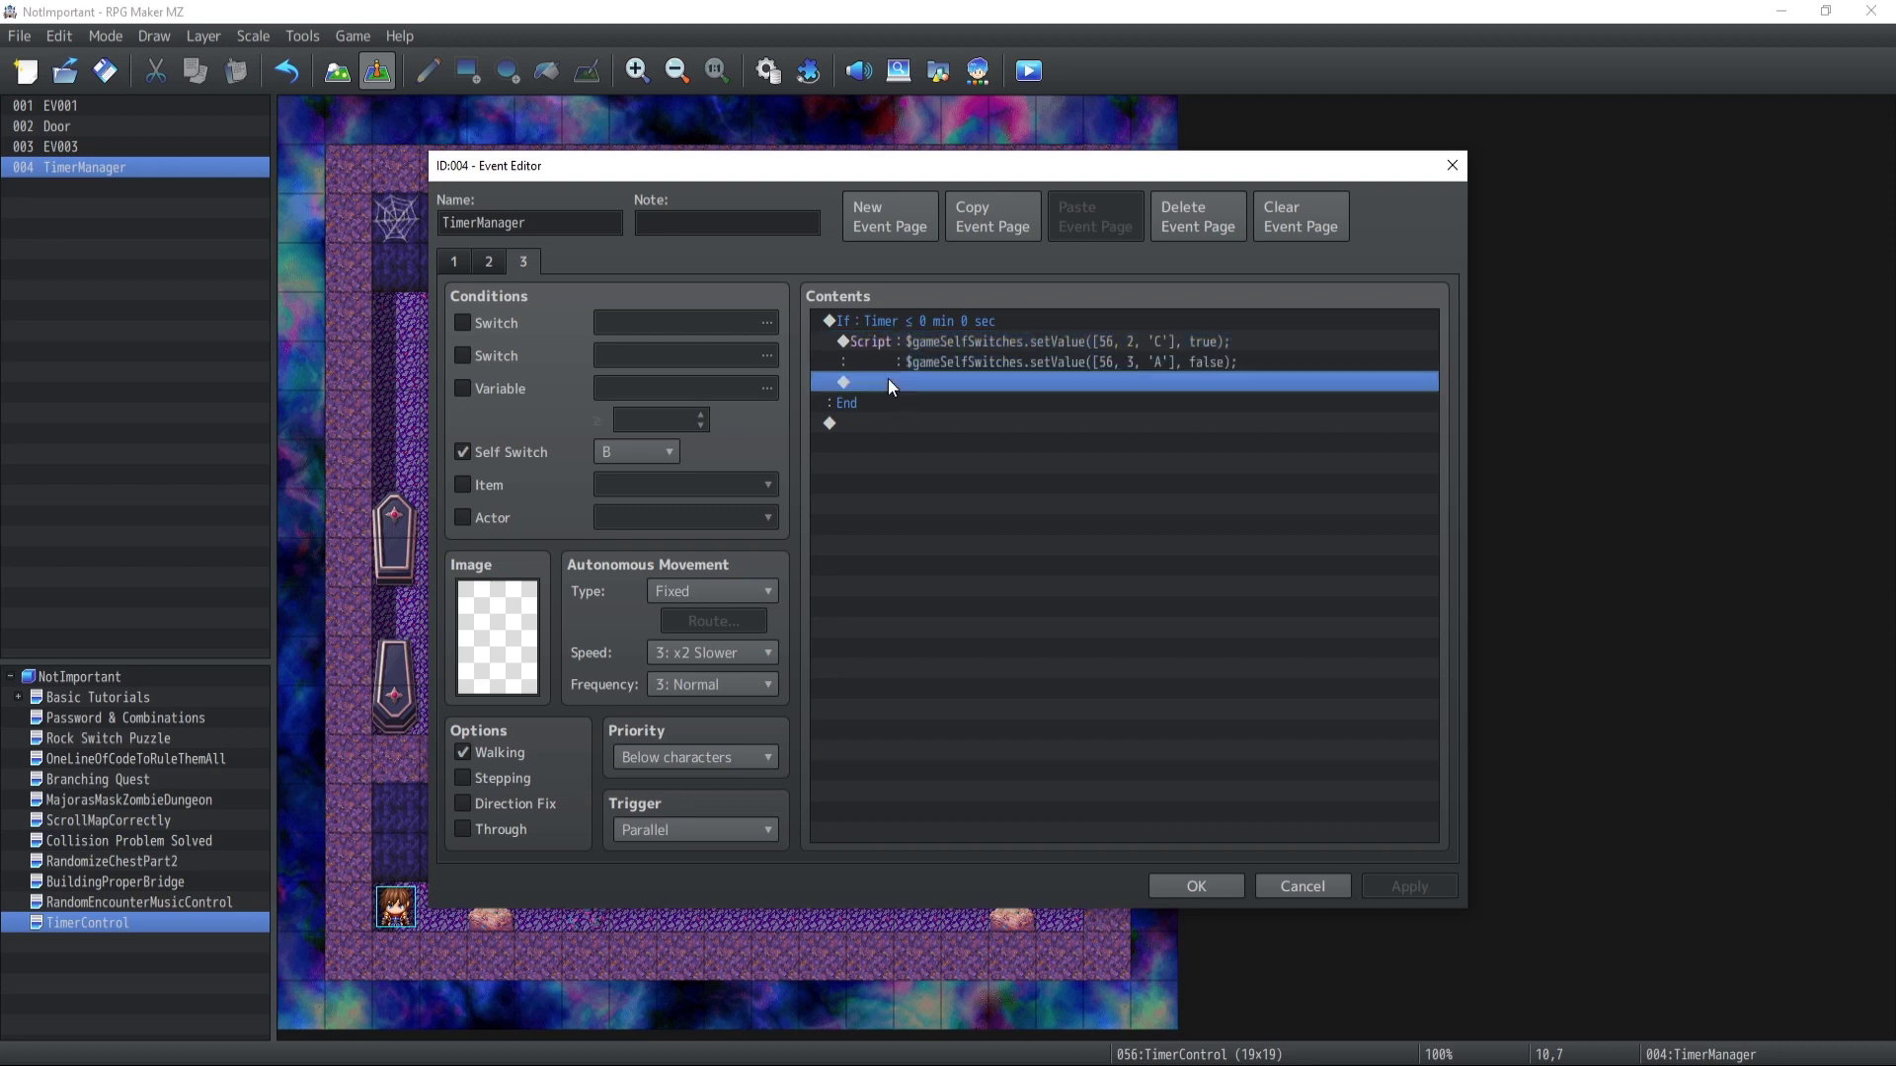
left_click(871, 267)
left_click(985, 549)
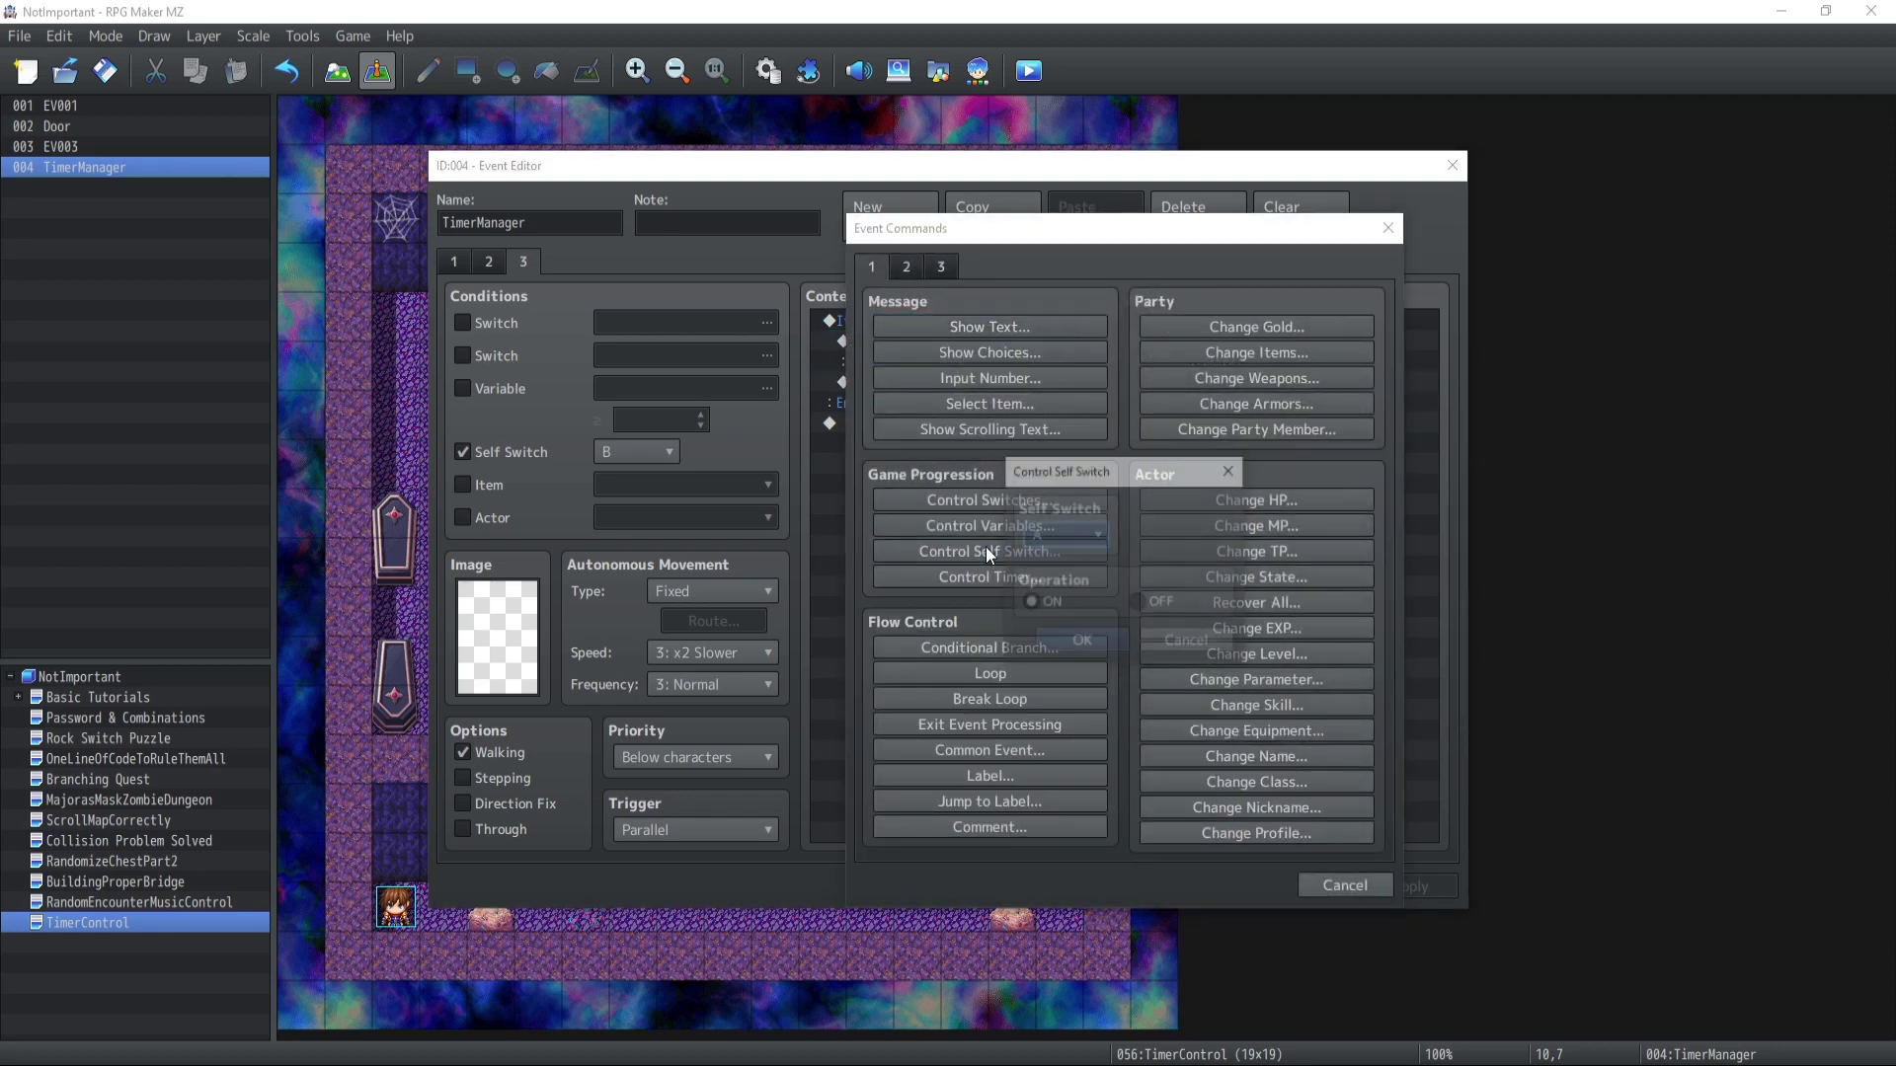
left_click(1096, 535)
left_click(1047, 585)
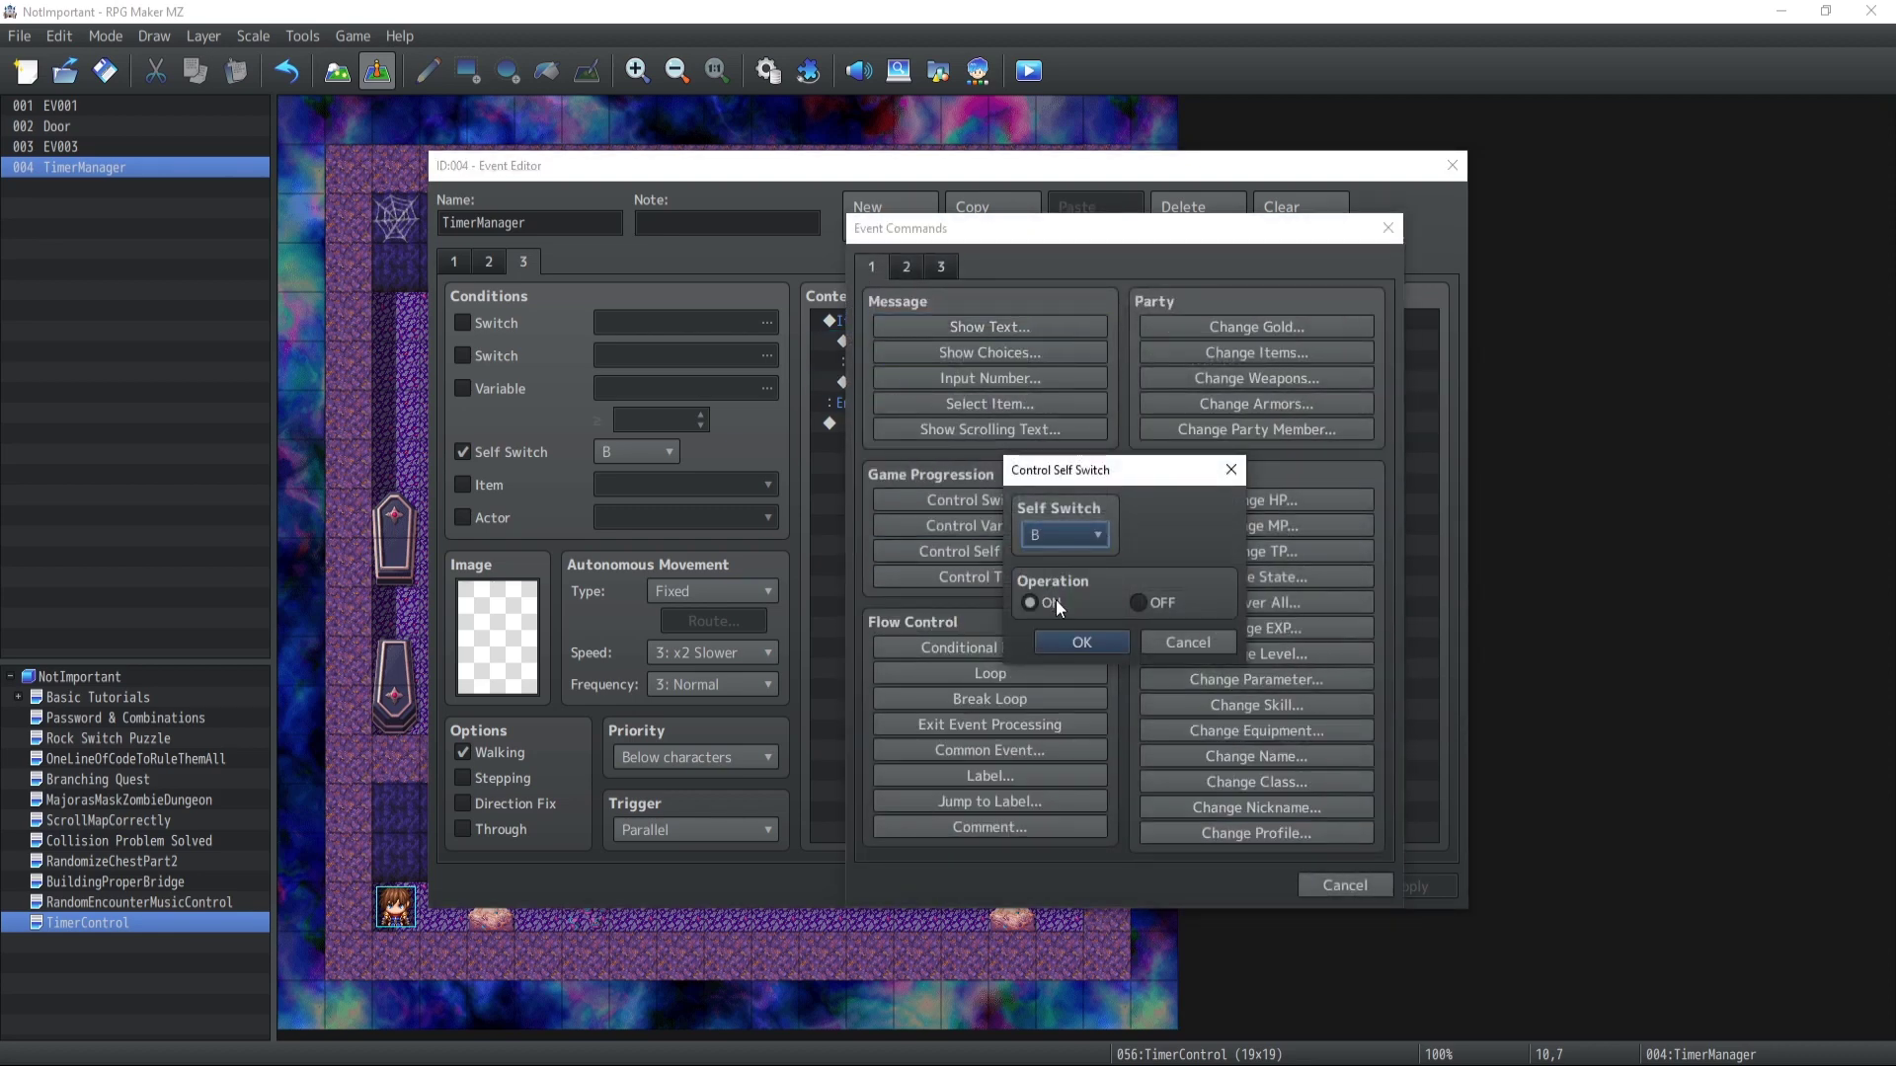
left_click(1139, 602)
left_click(1084, 643)
Duplicate that command as self switch A = OFF, apply, and close the editor
left_click(930, 379)
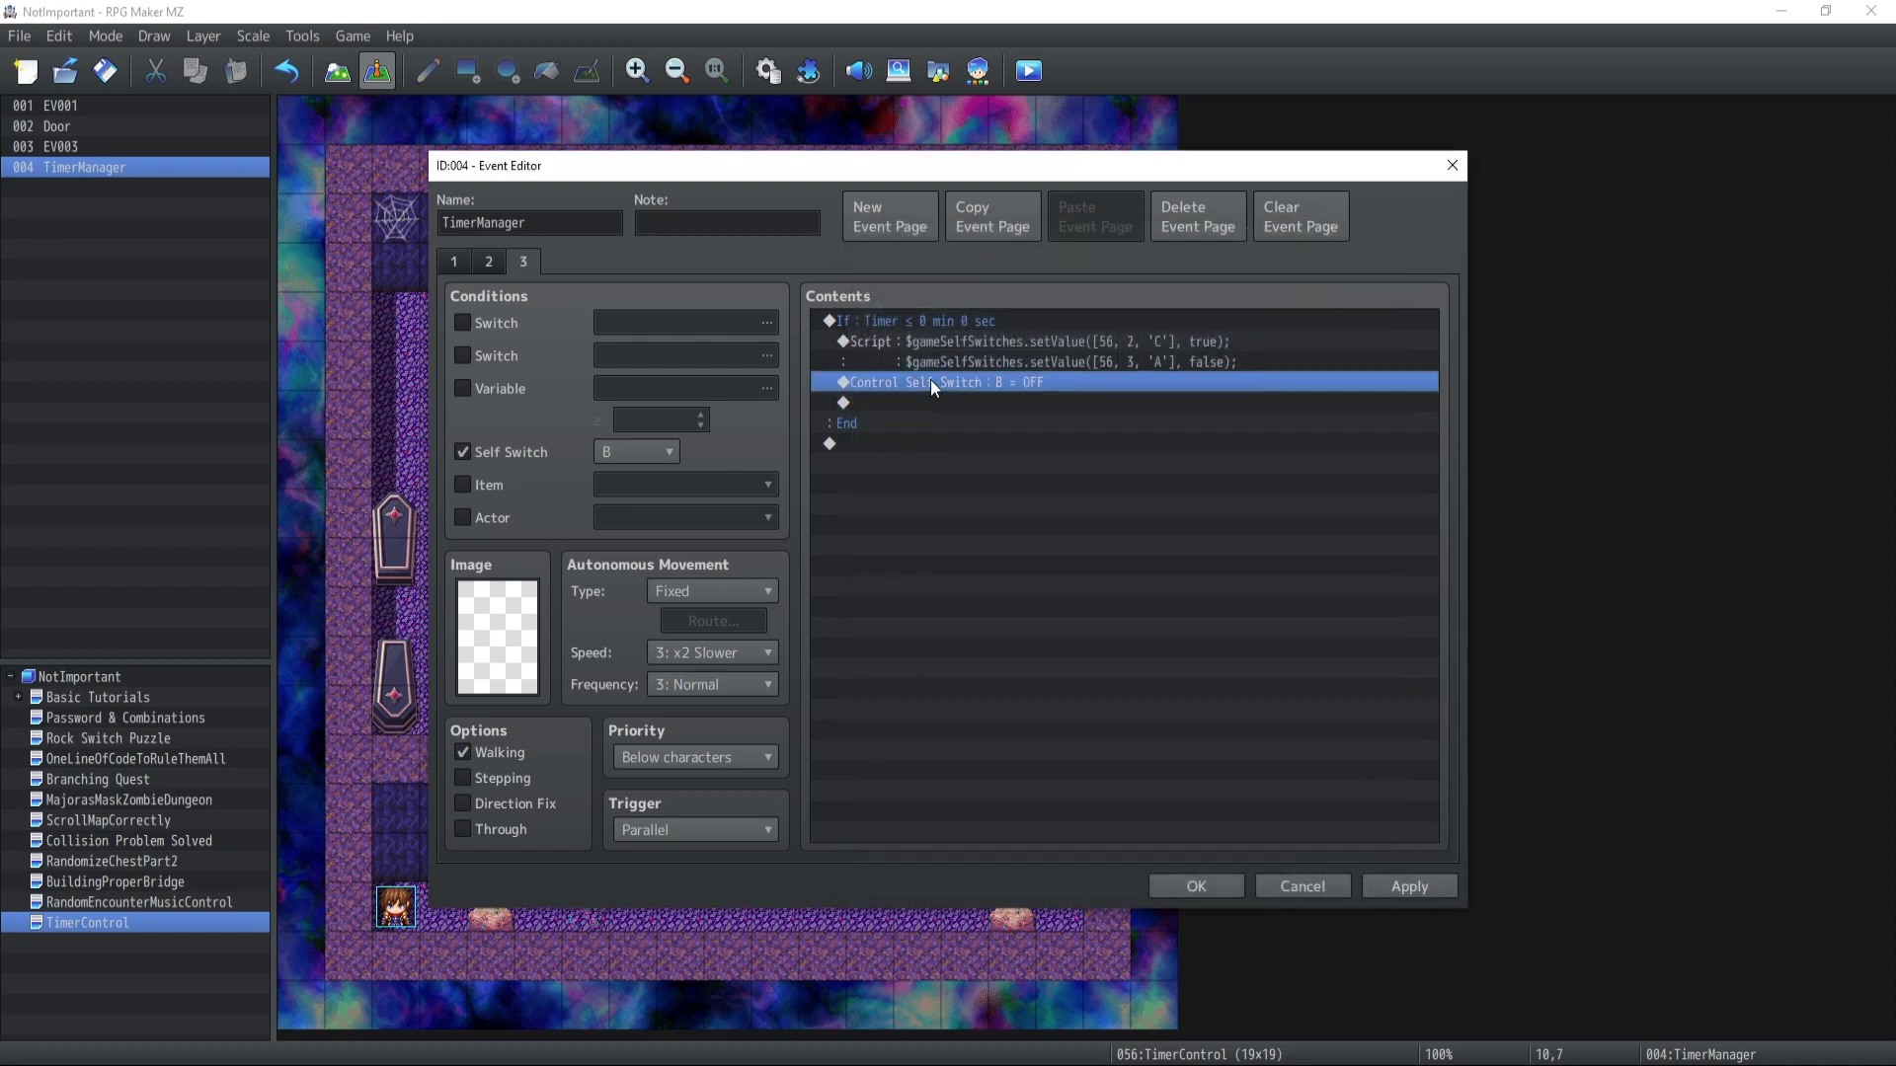
key("ctrl+c")
key("ctrl+v")
double_click(938, 381)
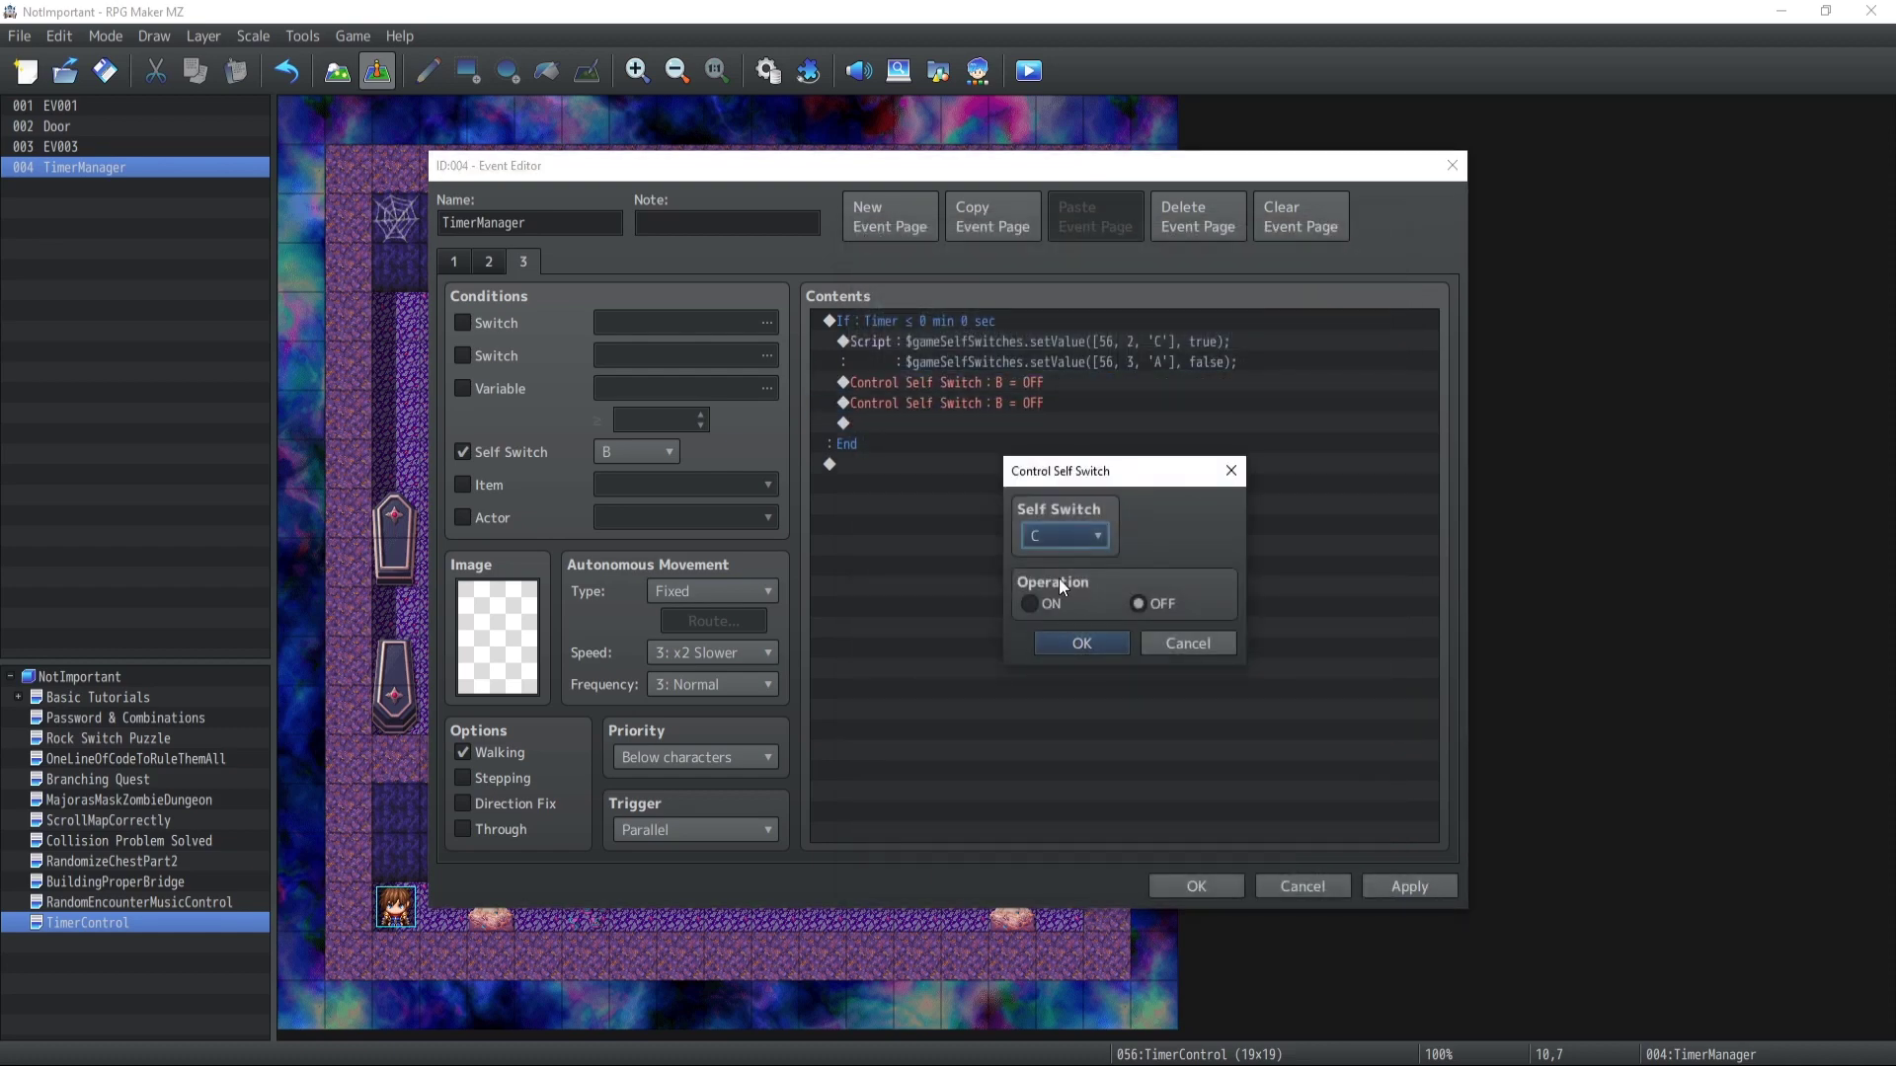
left_click(1079, 643)
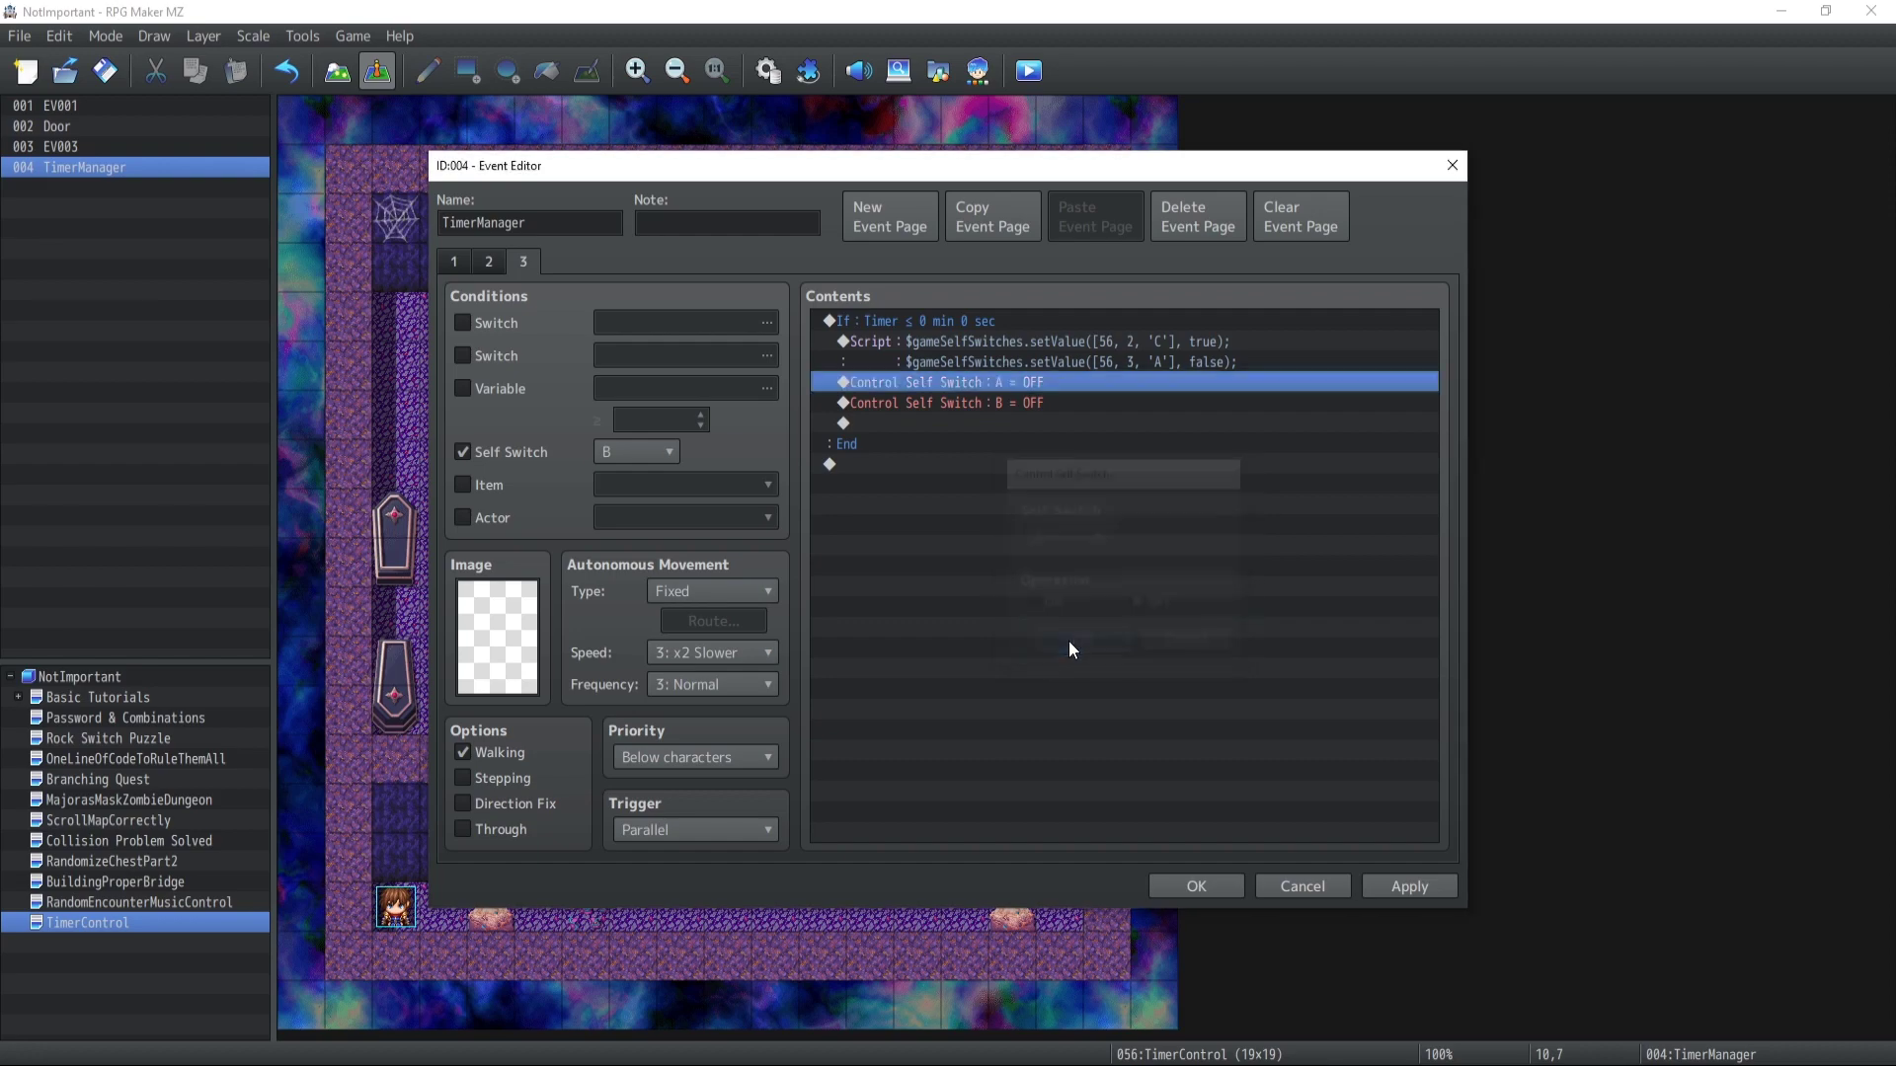
left_click(1402, 886)
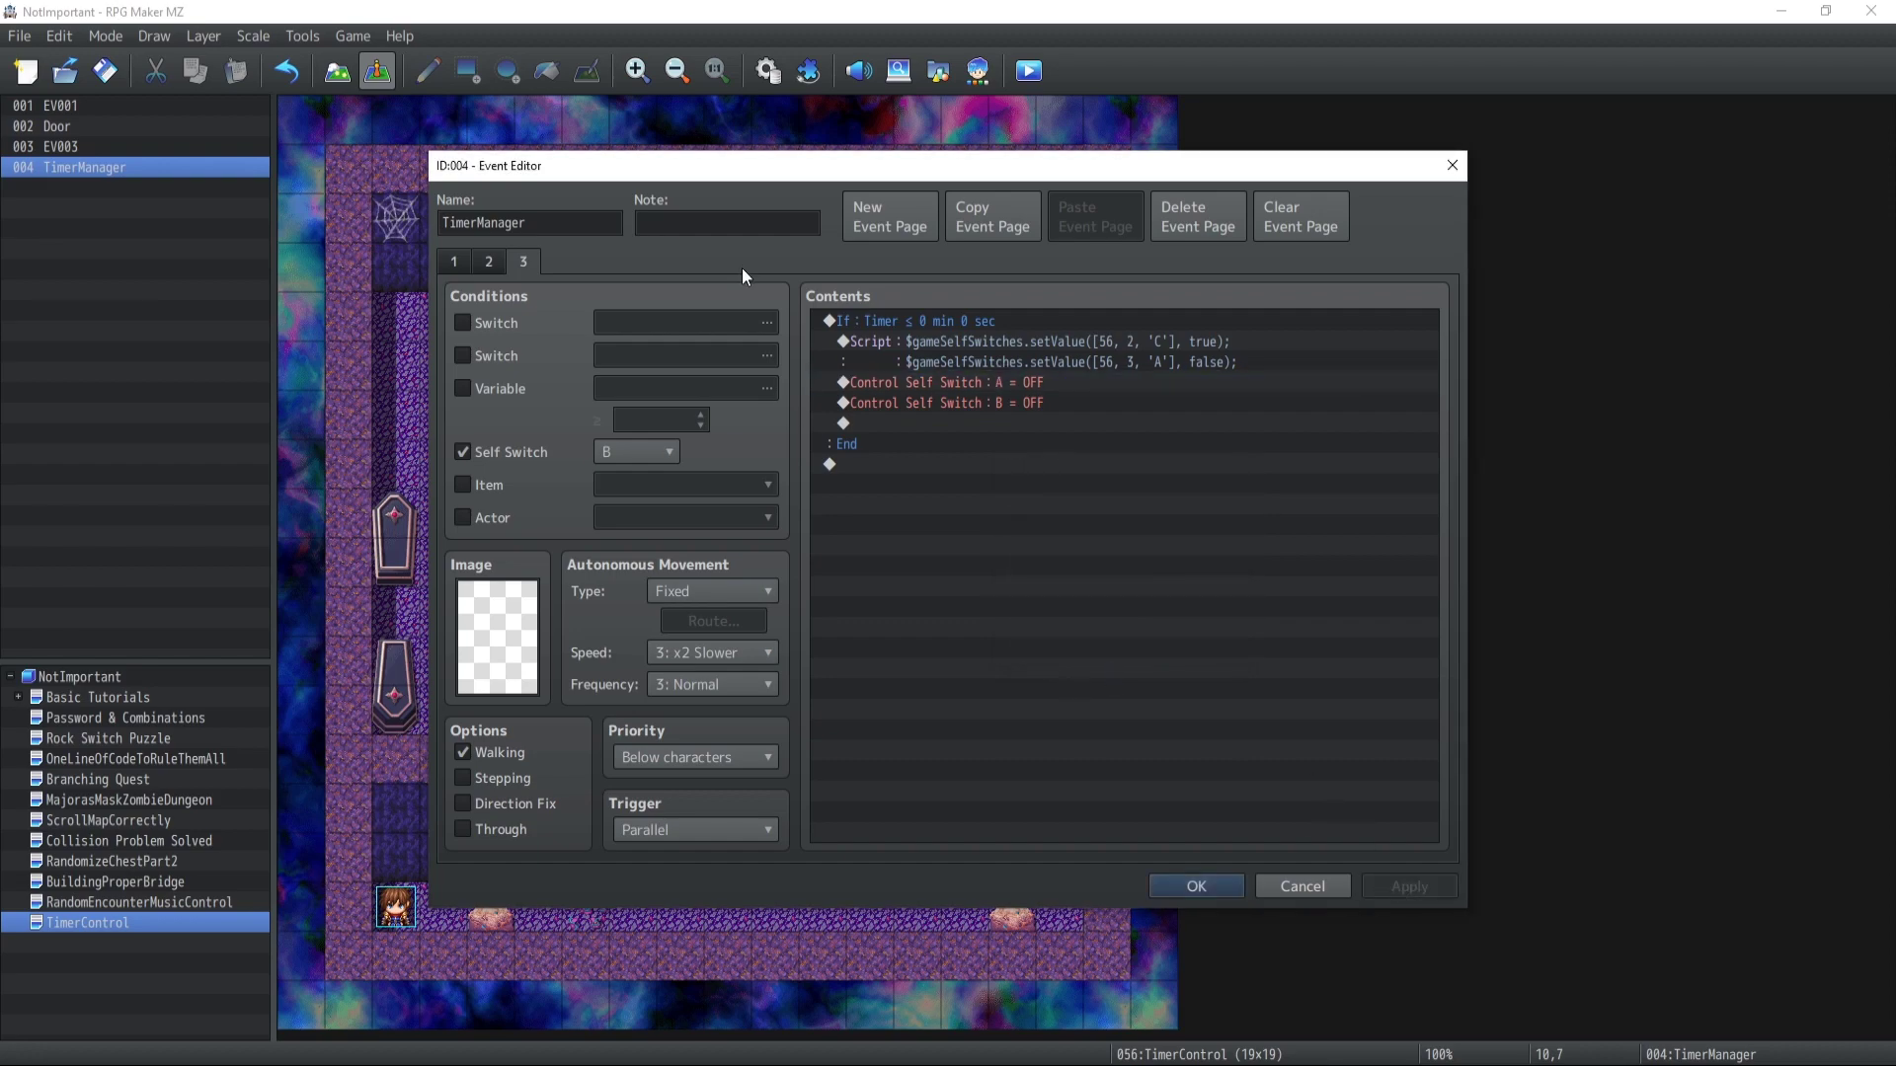
left_click(1198, 889)
key("ctrl+r")
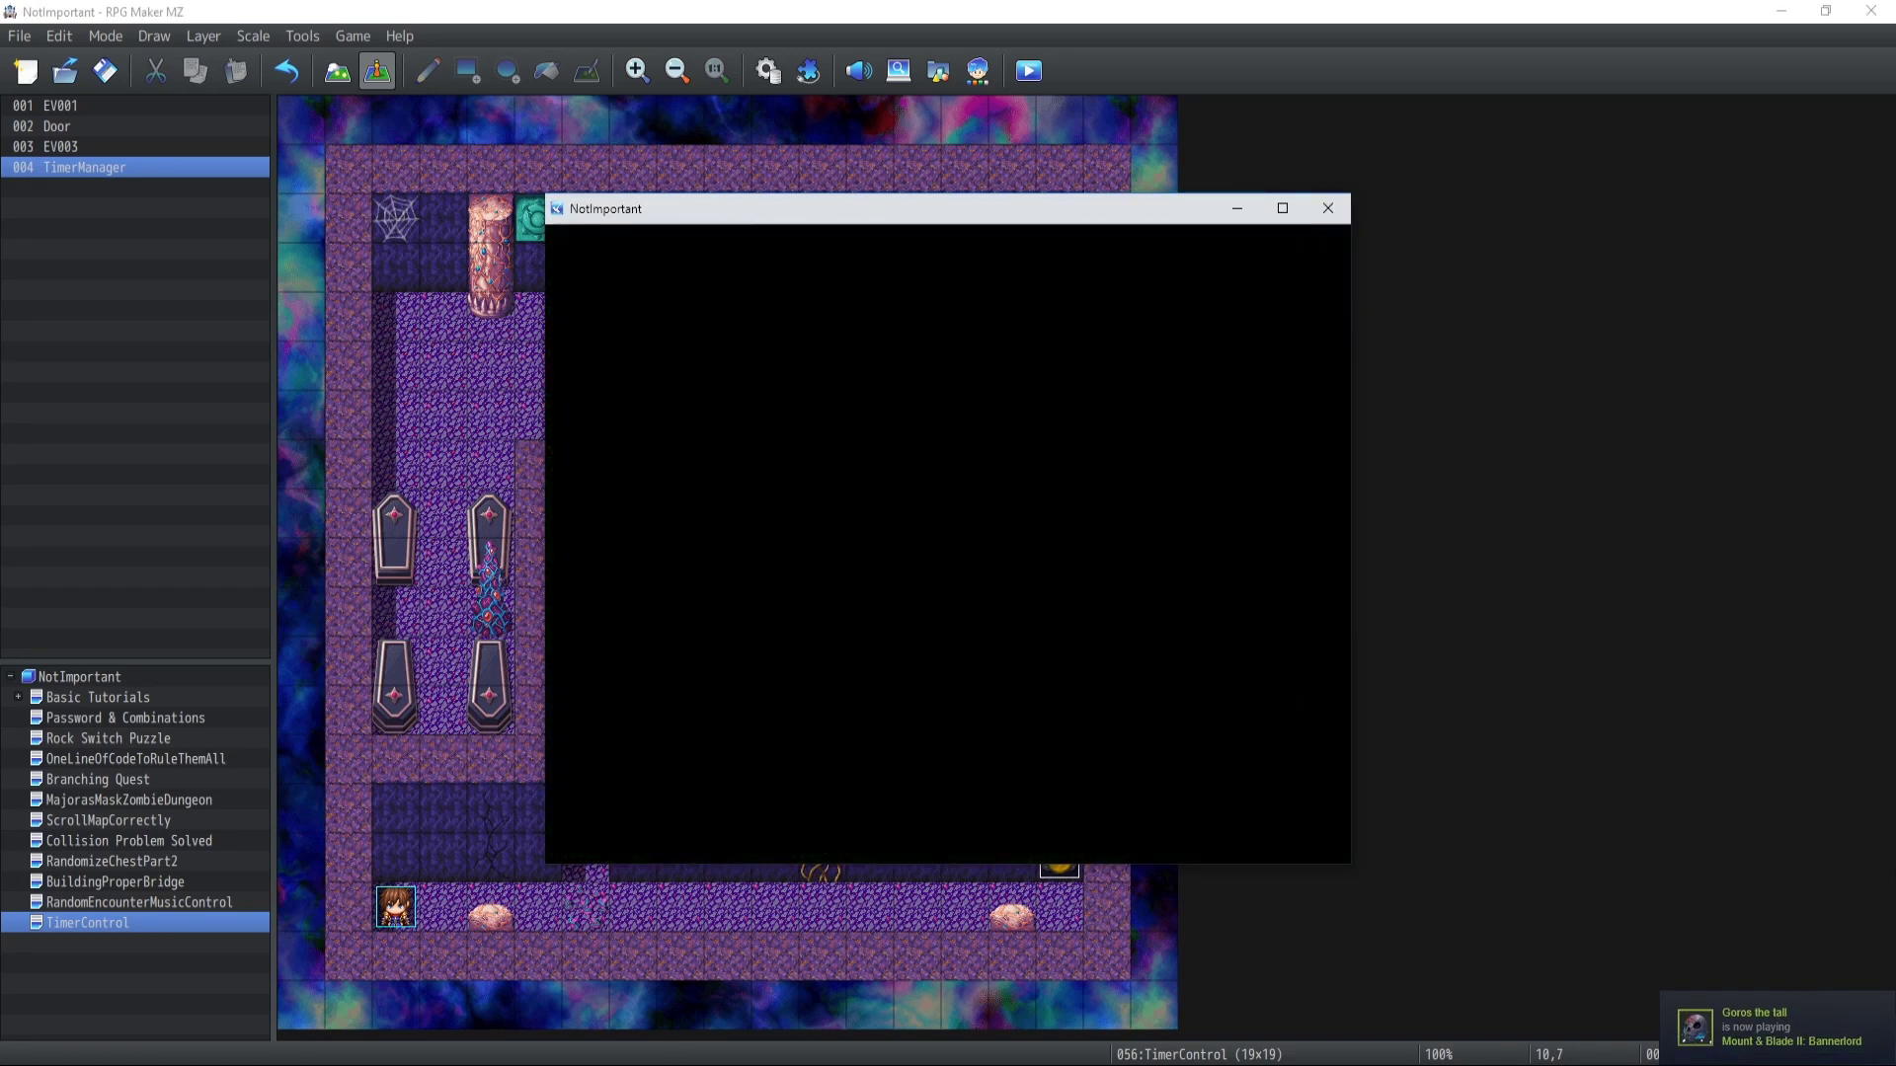
key("Right")
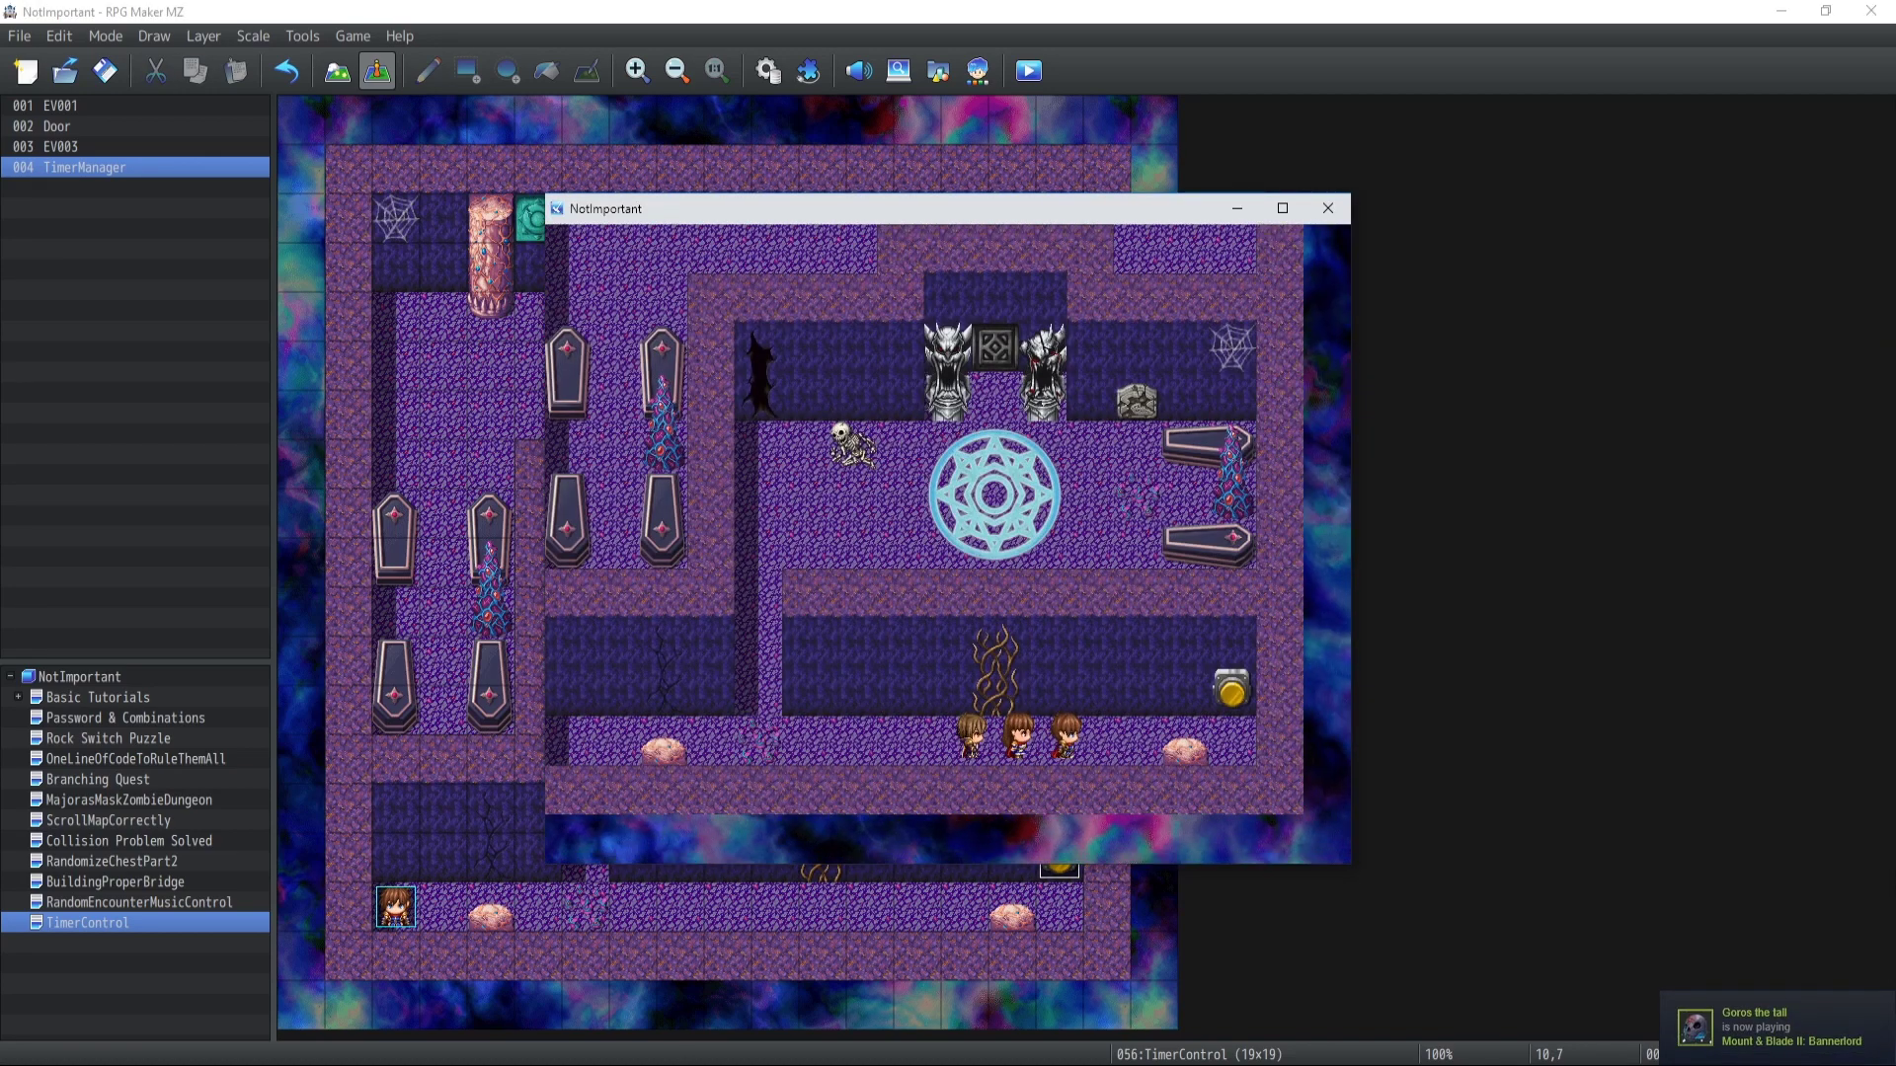
key("Up")
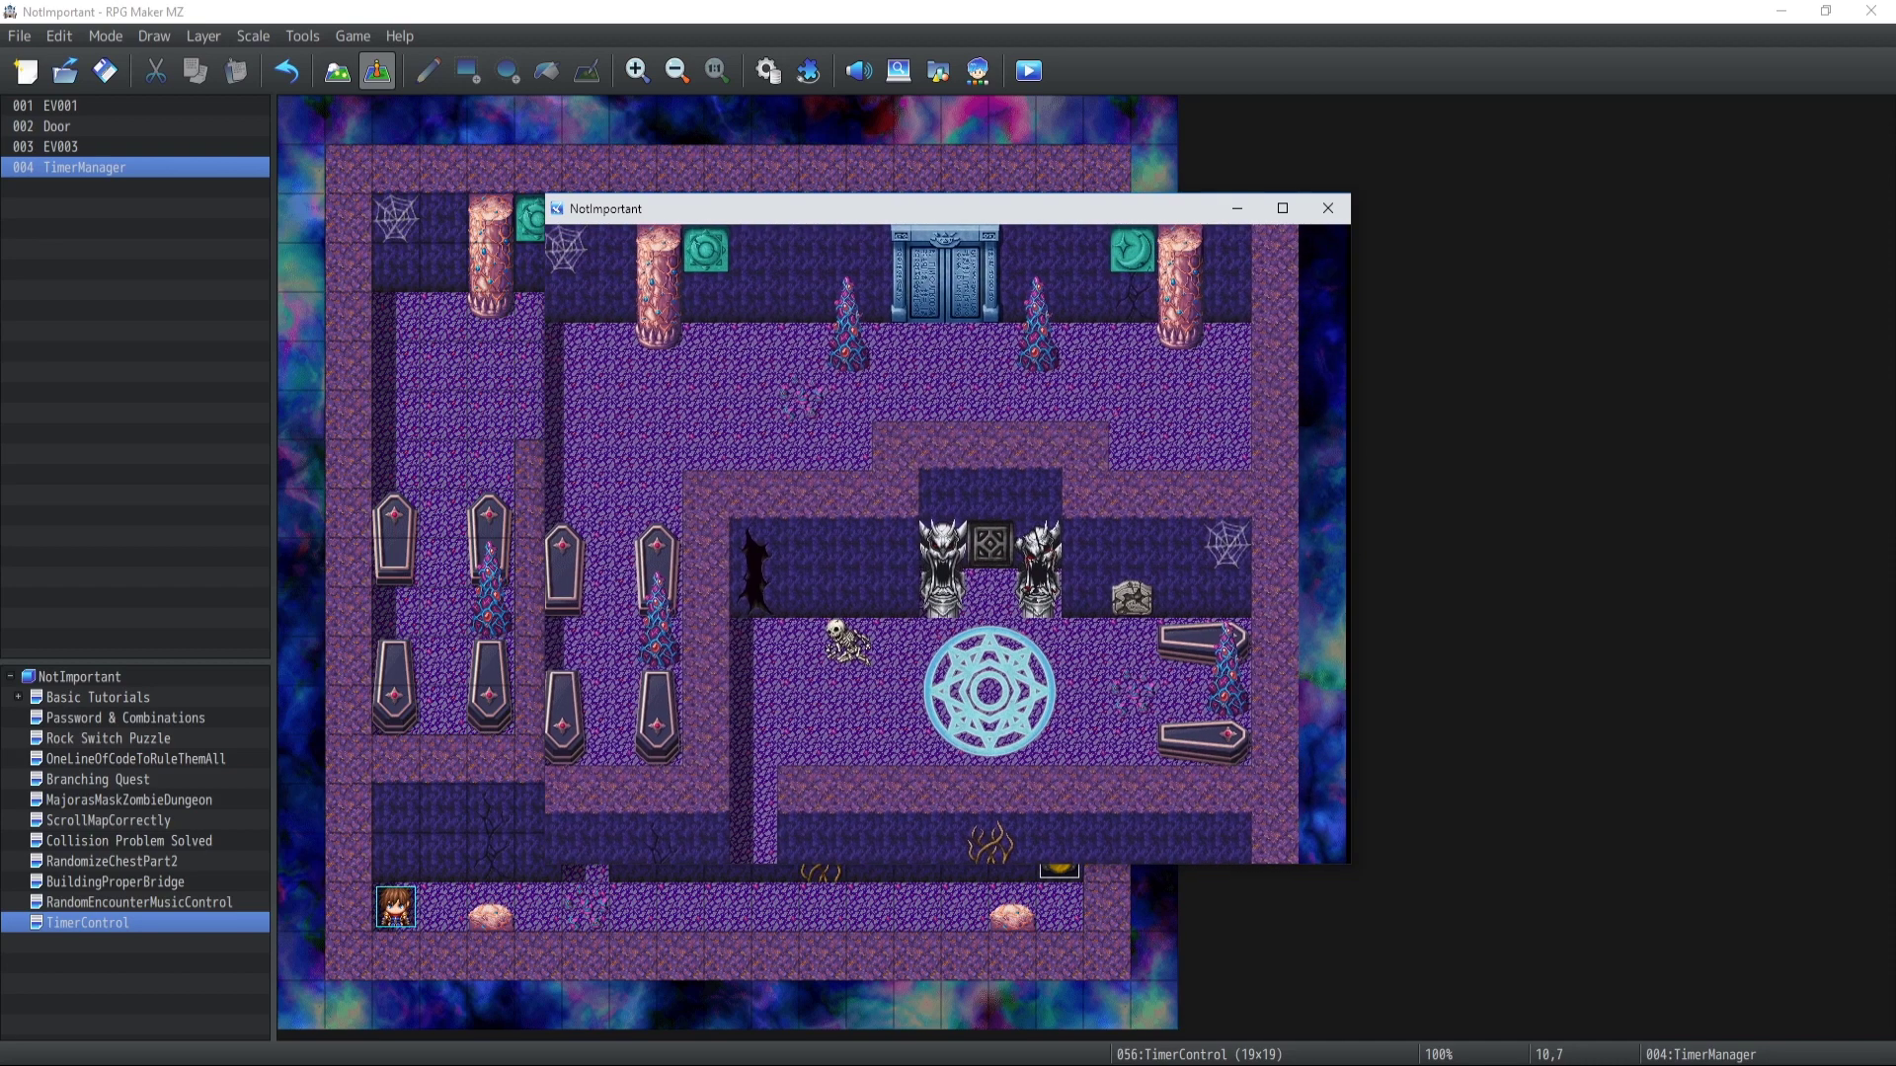
key("Left")
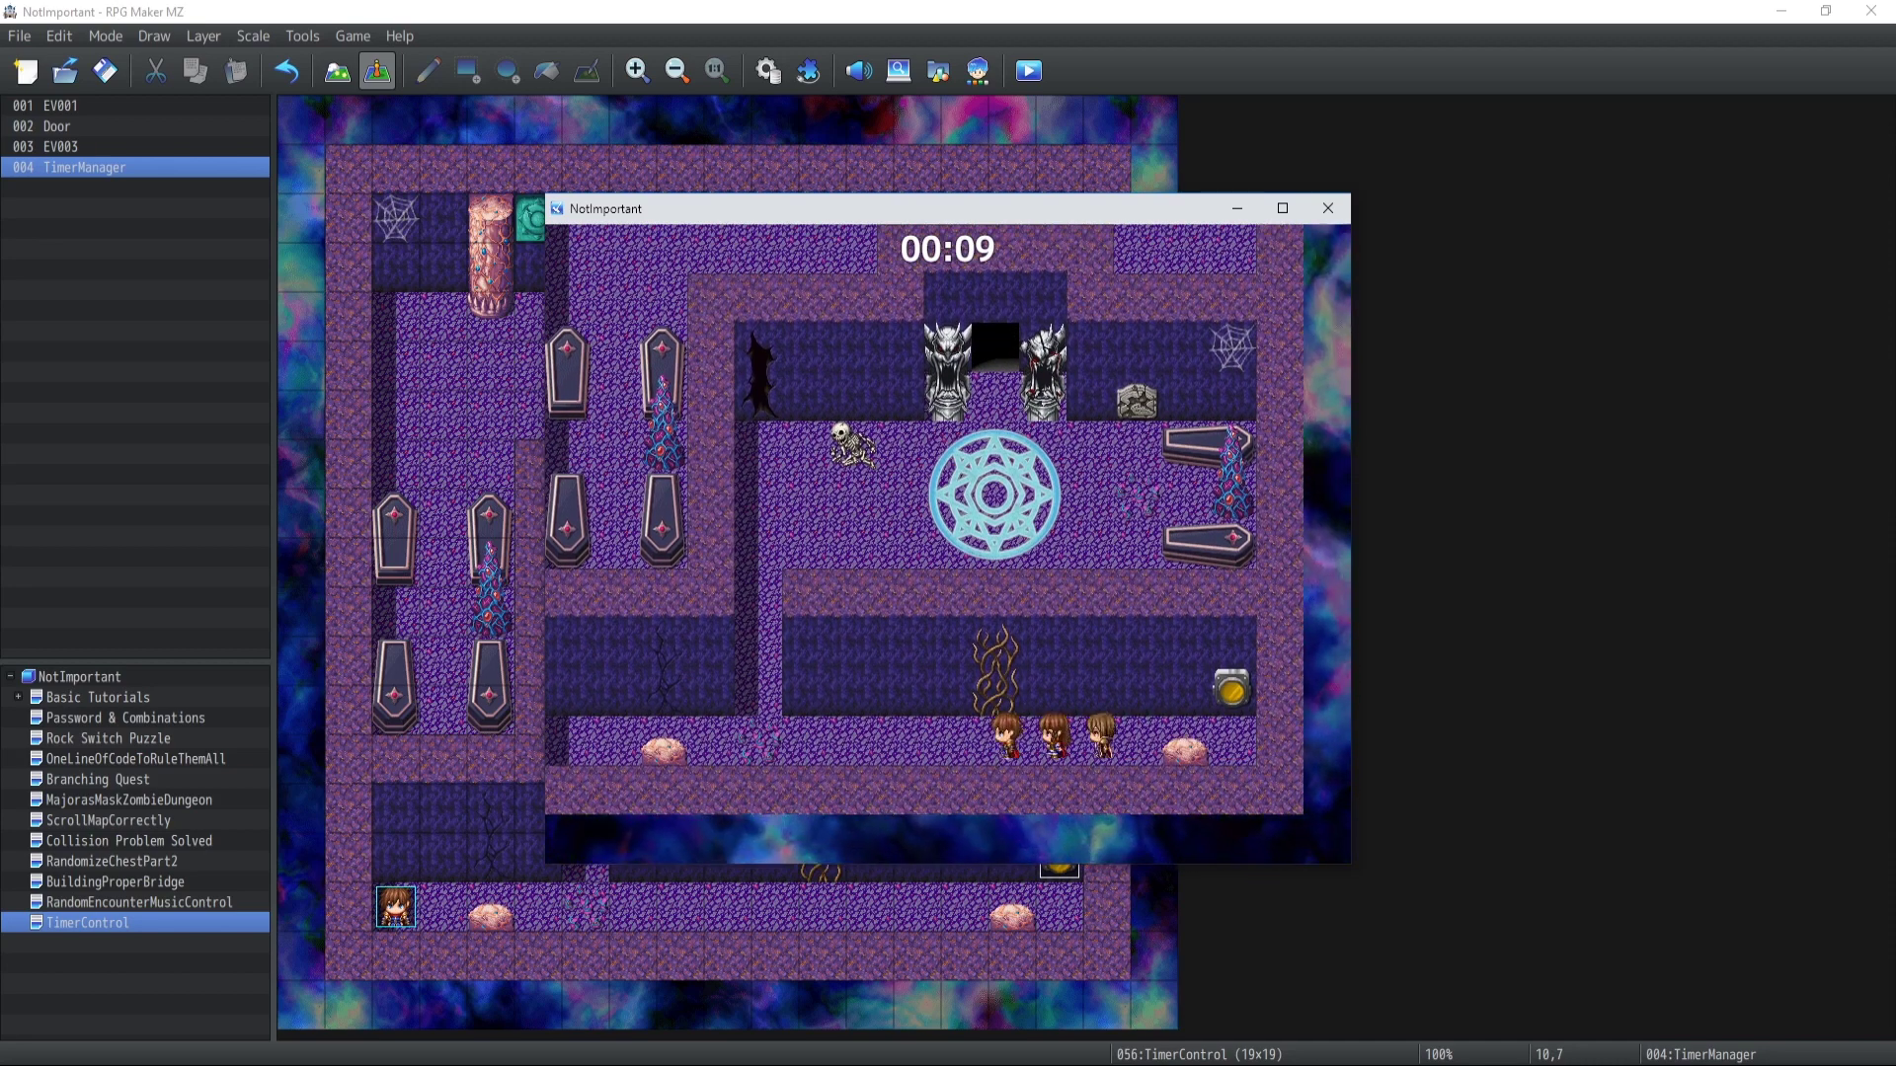
key("Up")
key("Up")
key("Right")
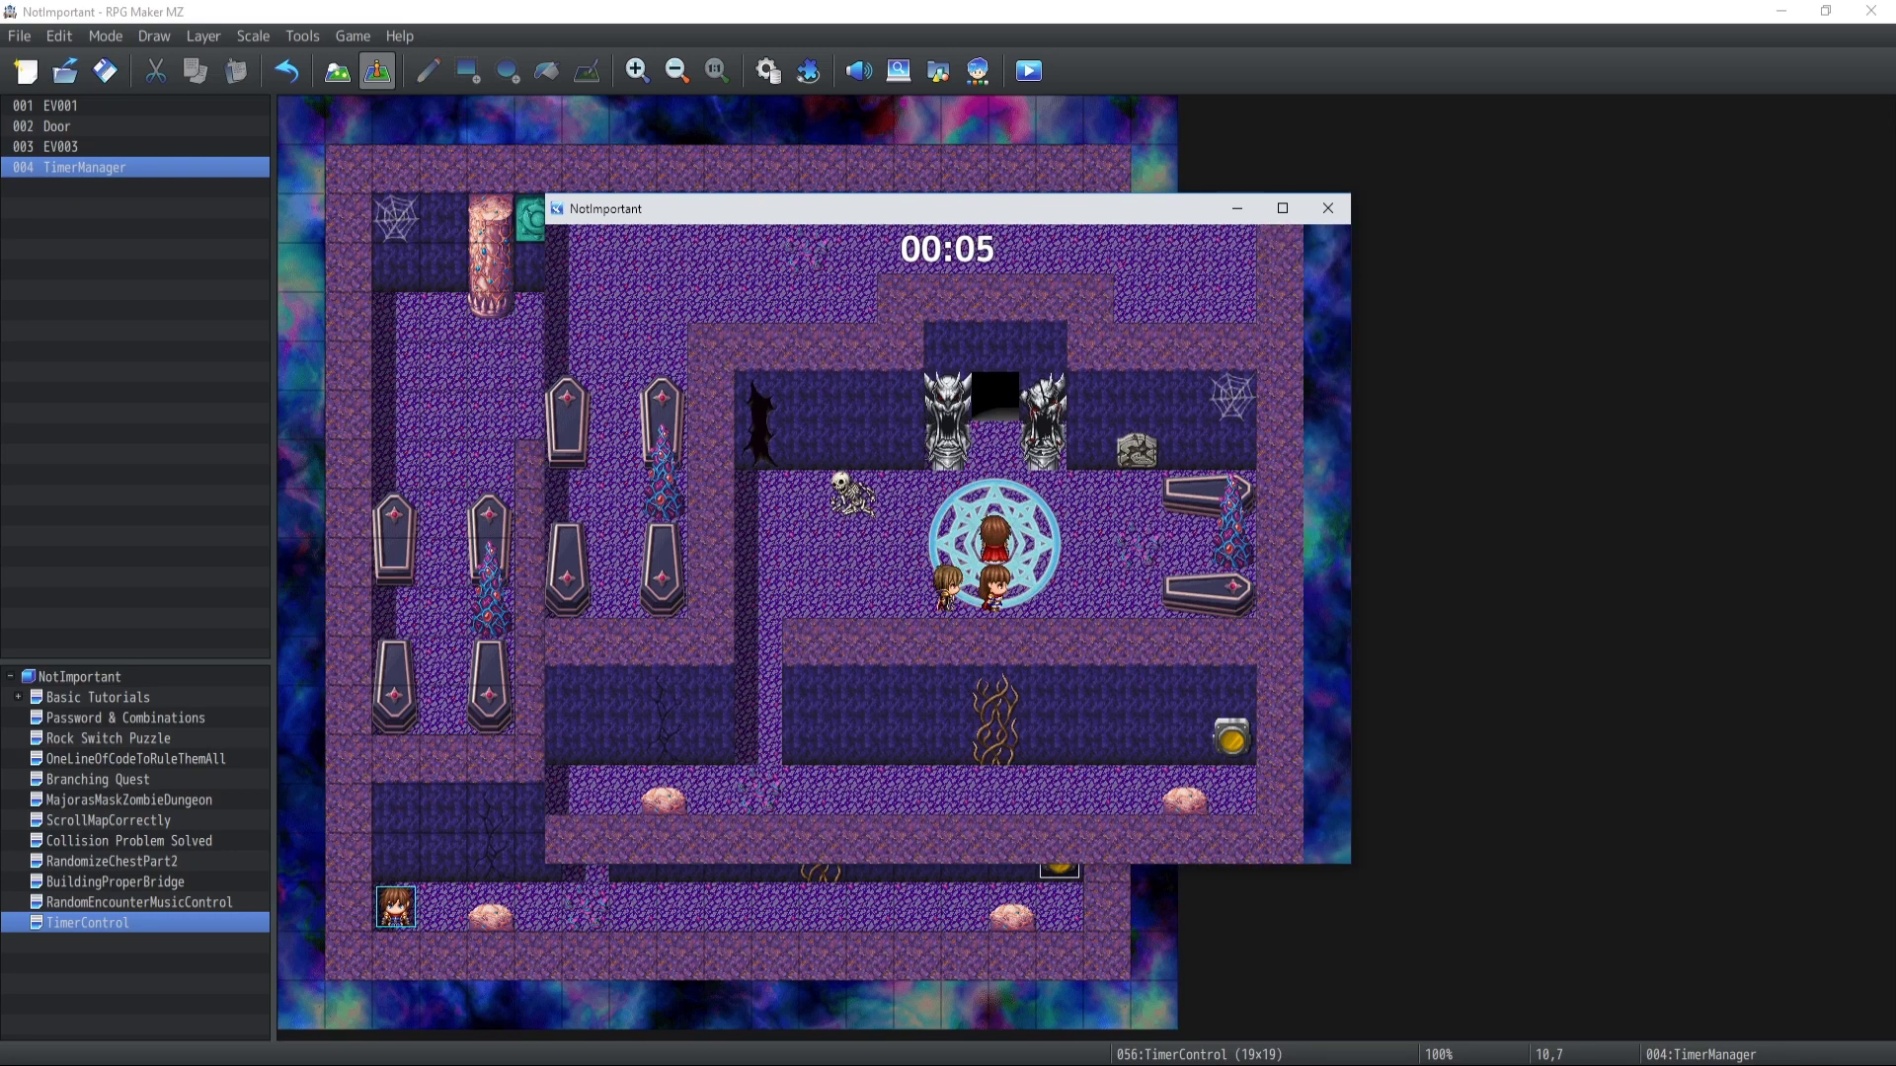
key("Up")
key("Up")
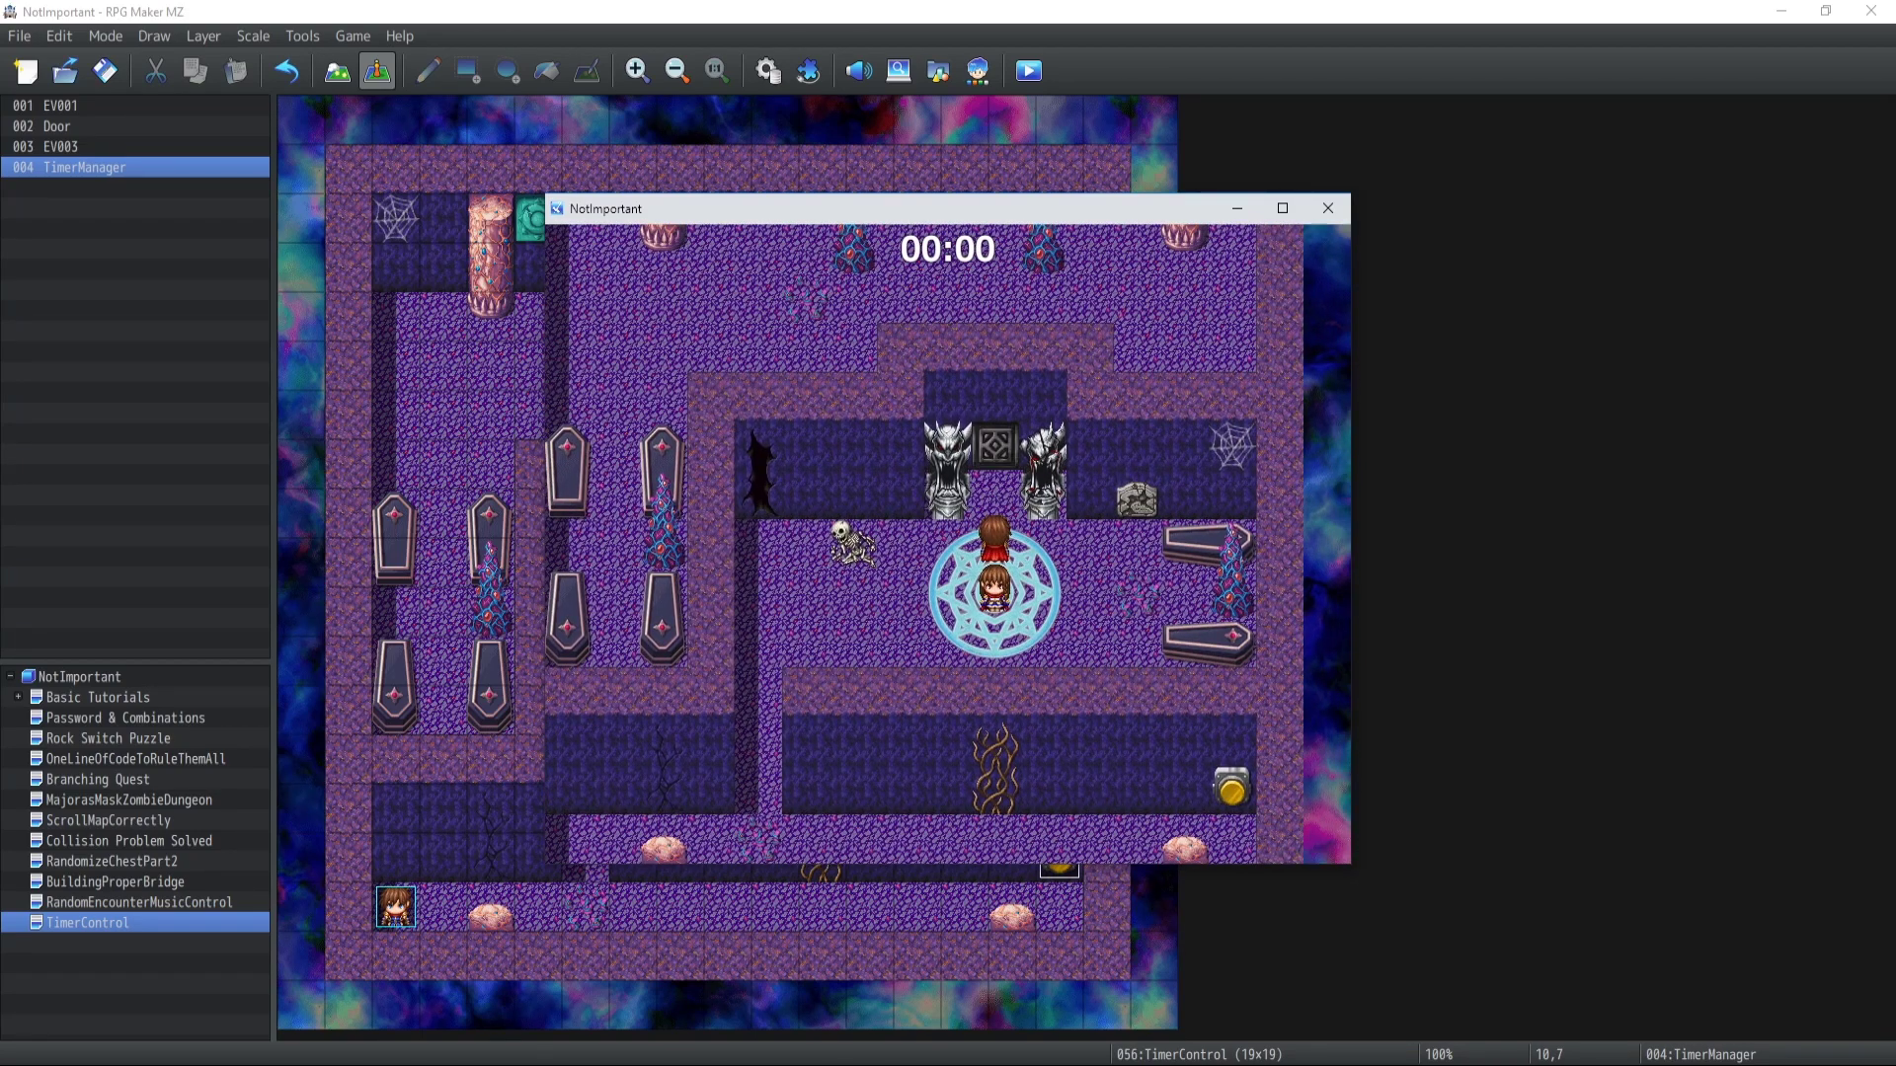
key("Up")
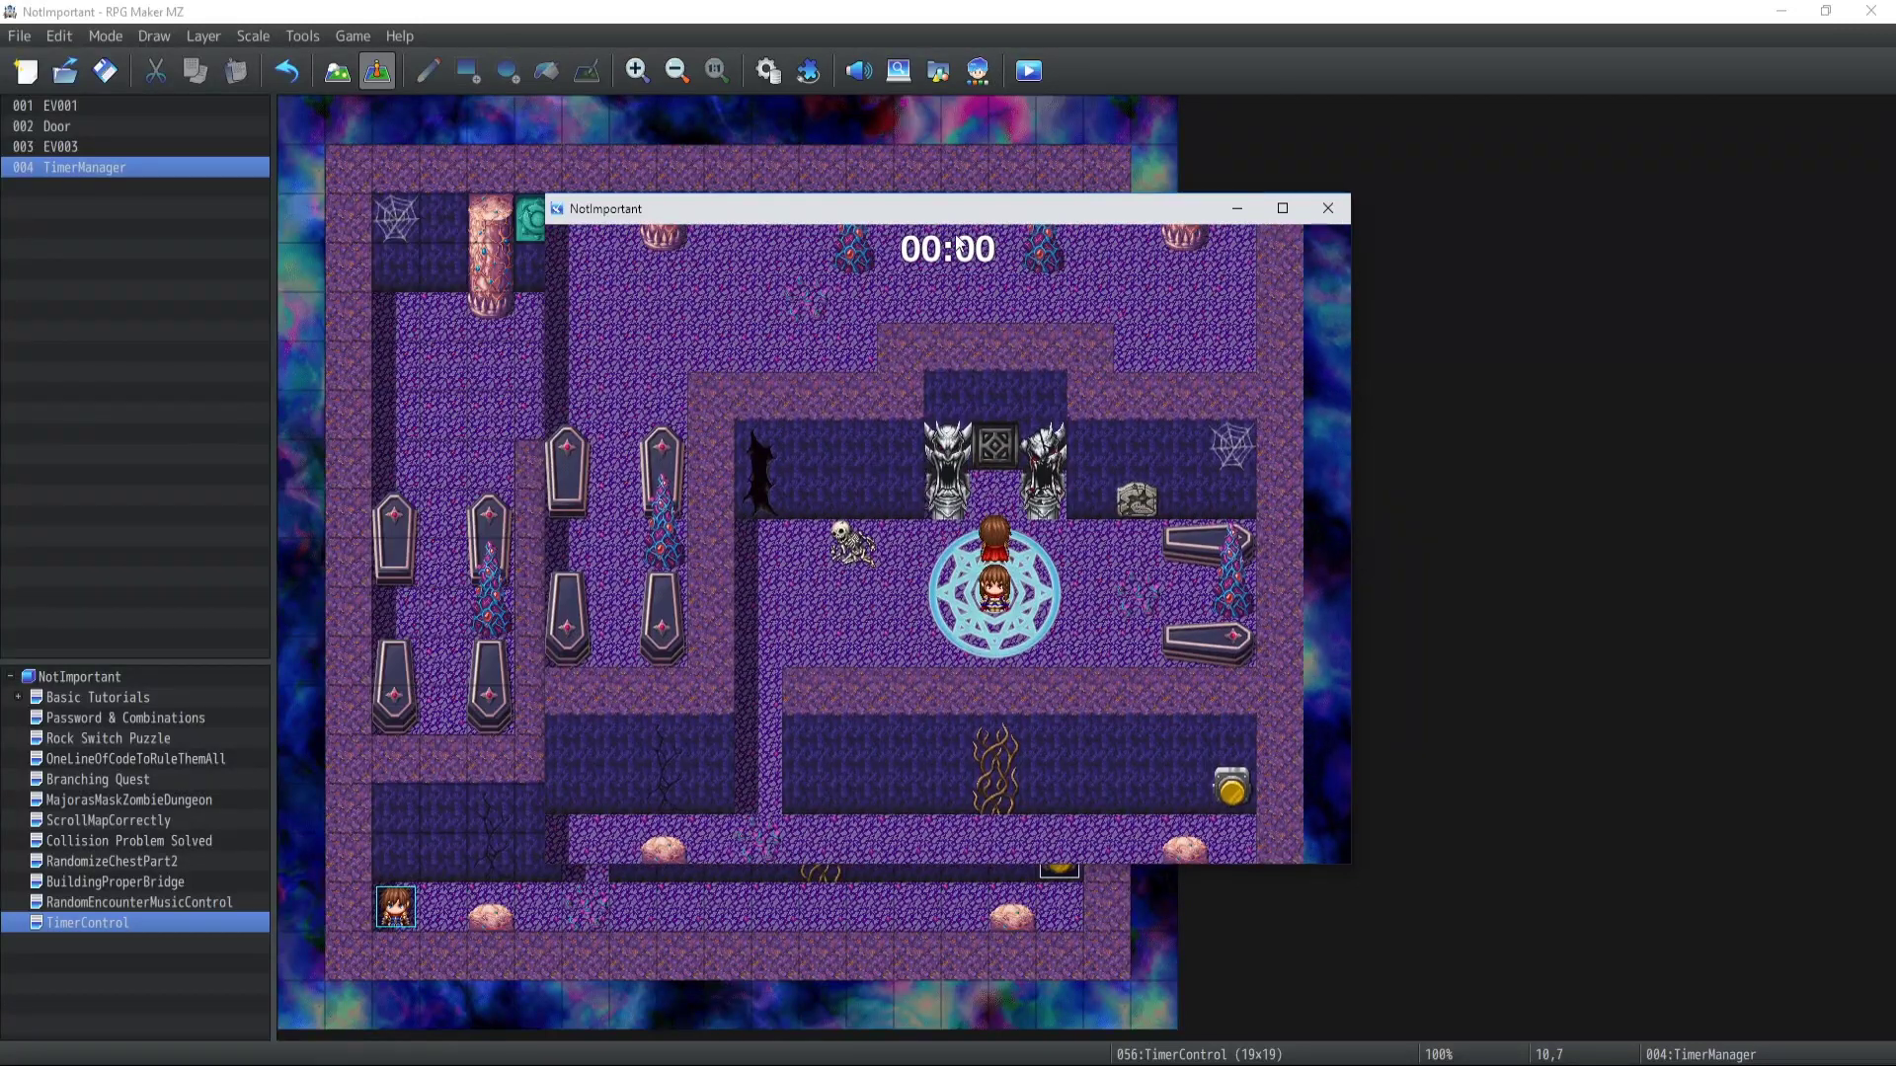
Close the playtest and add Control Timer: Stop after TimerManager's page-3 self switch commands, then apply
left_click(1328, 213)
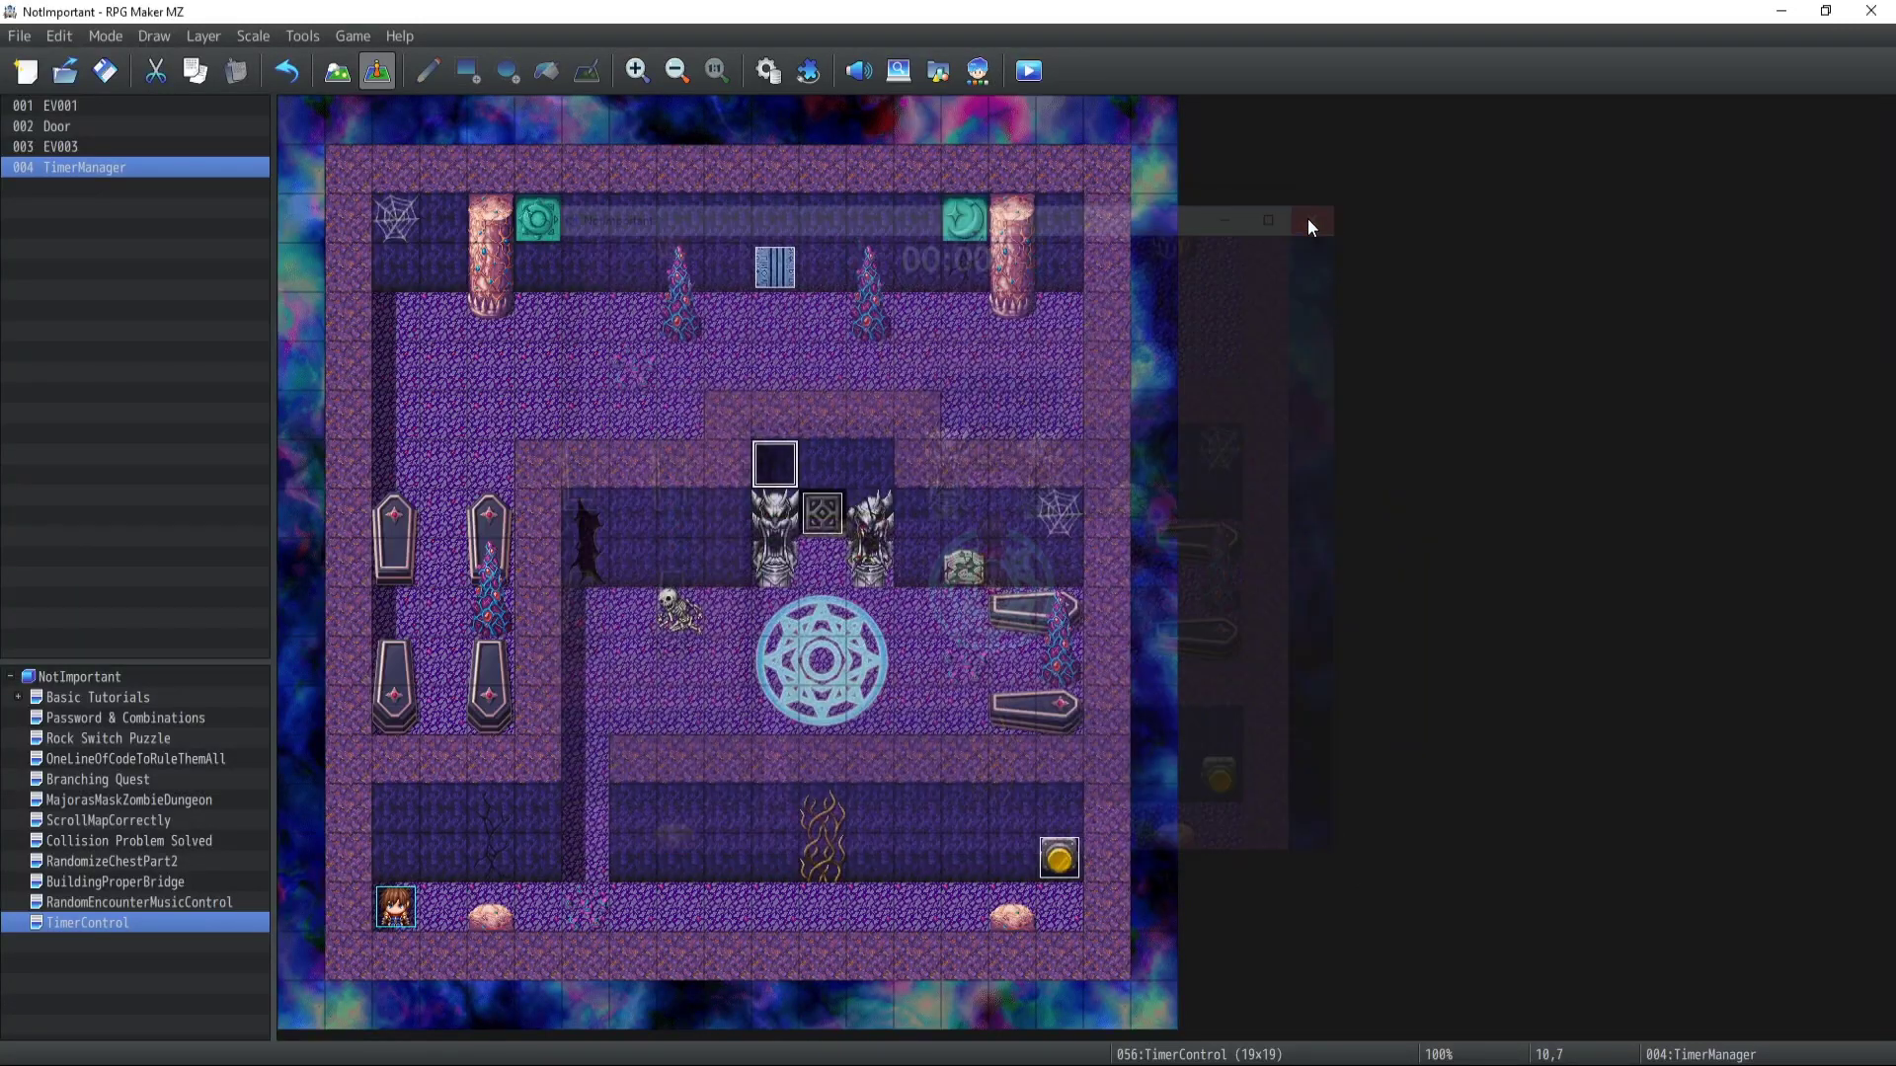
double_click(774, 456)
left_click(523, 260)
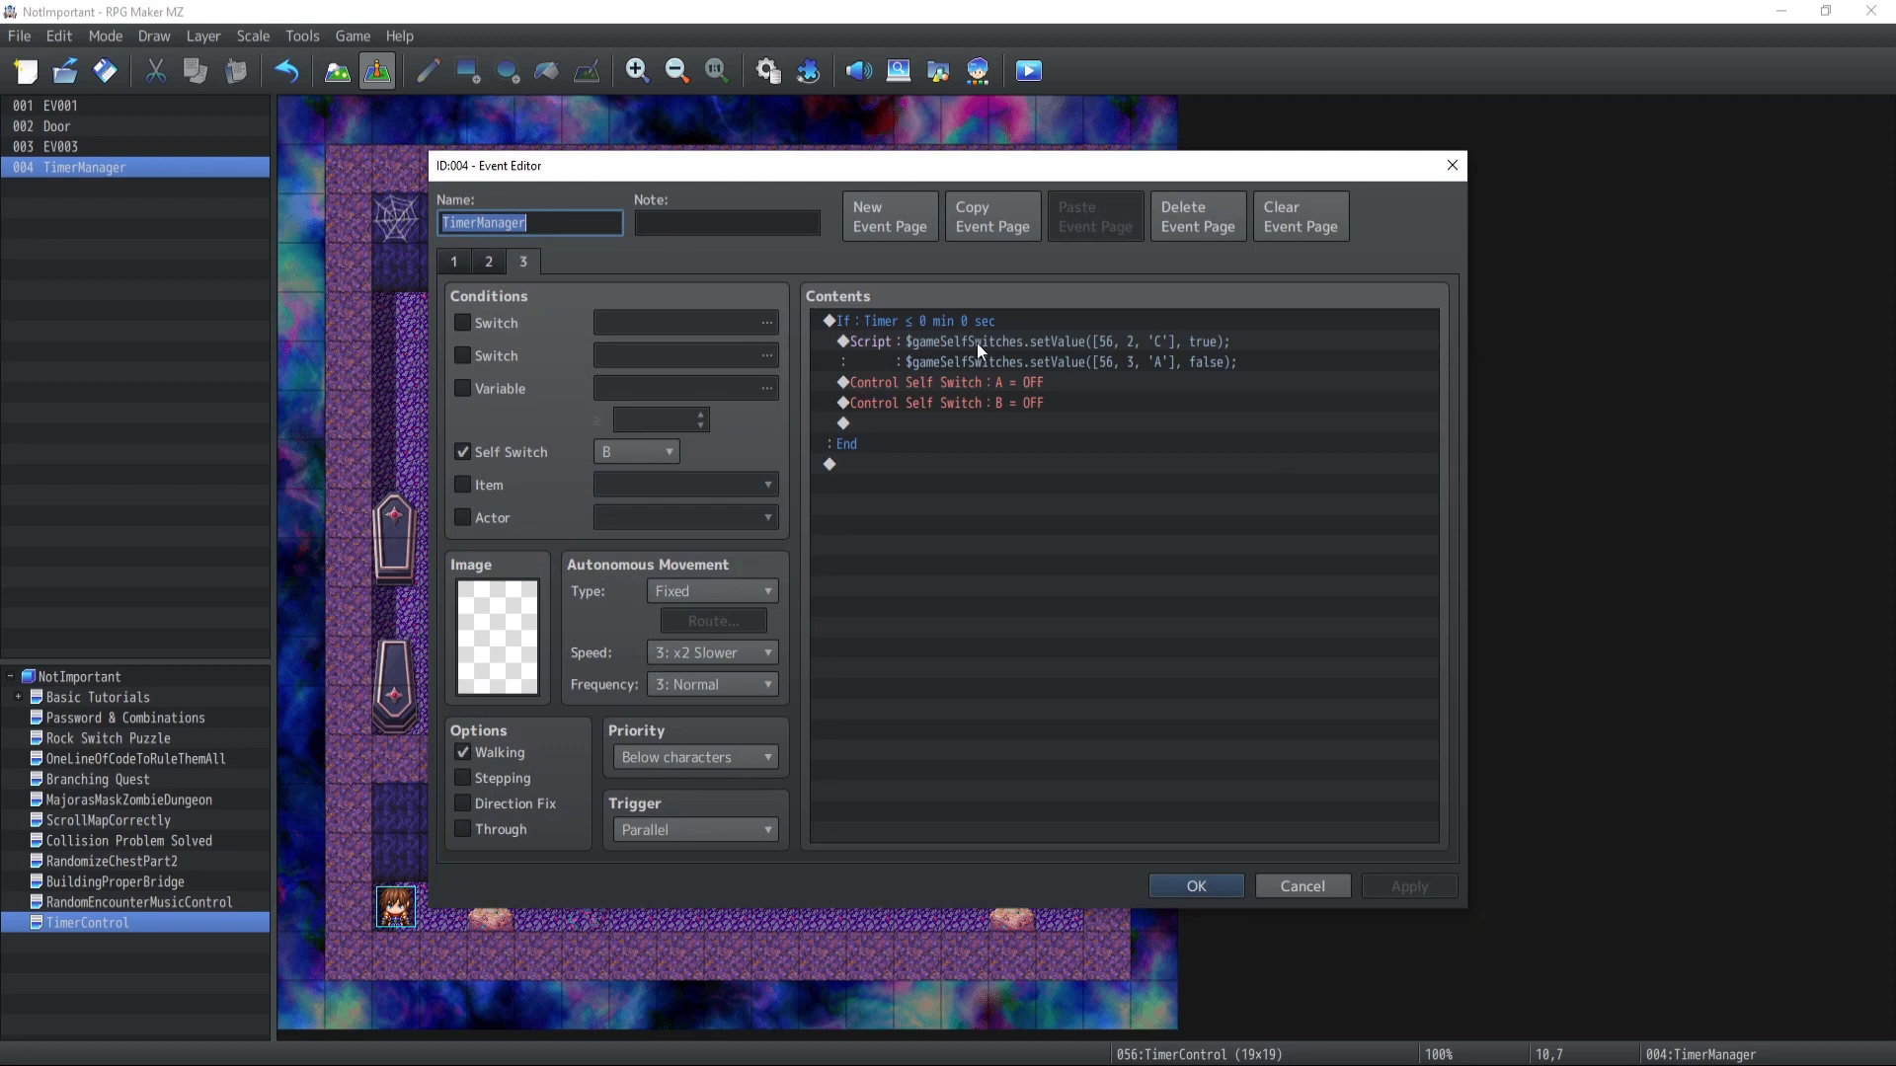
left_click(941, 422)
double_click(942, 424)
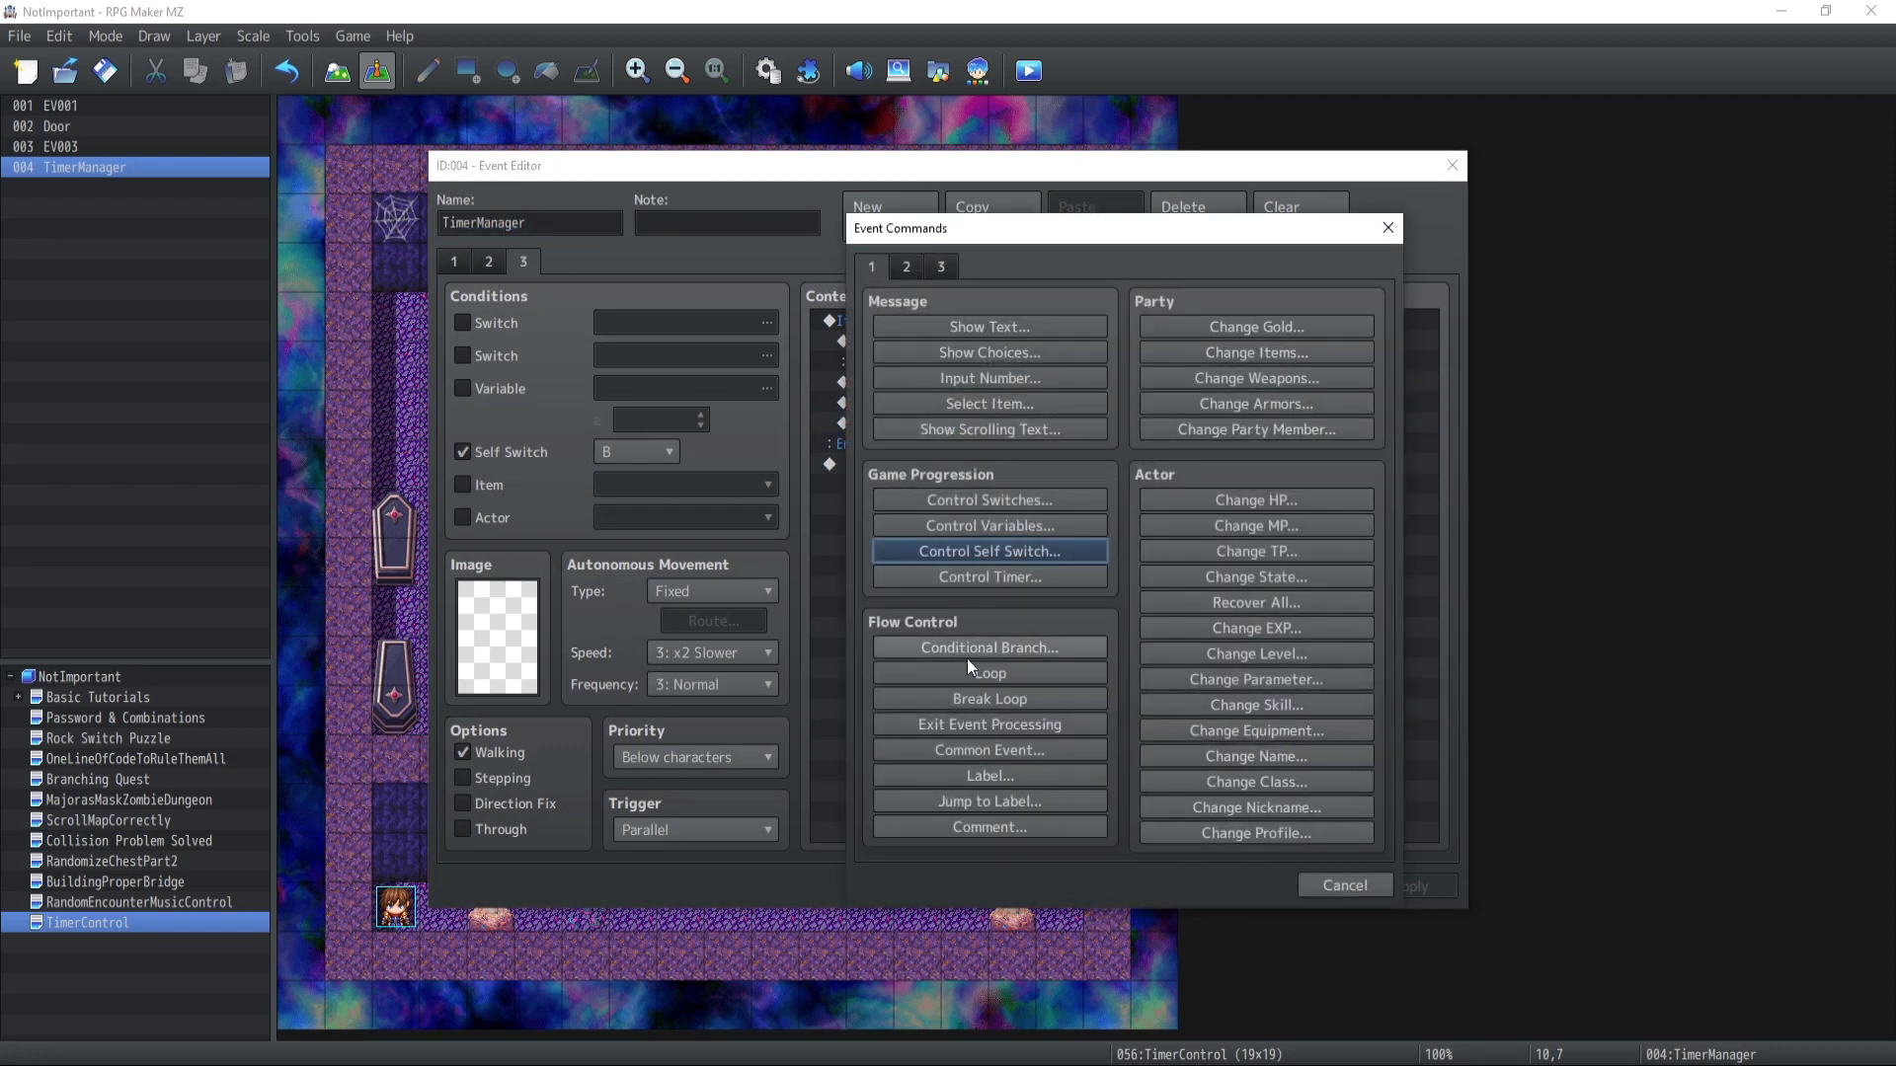
left_click(946, 577)
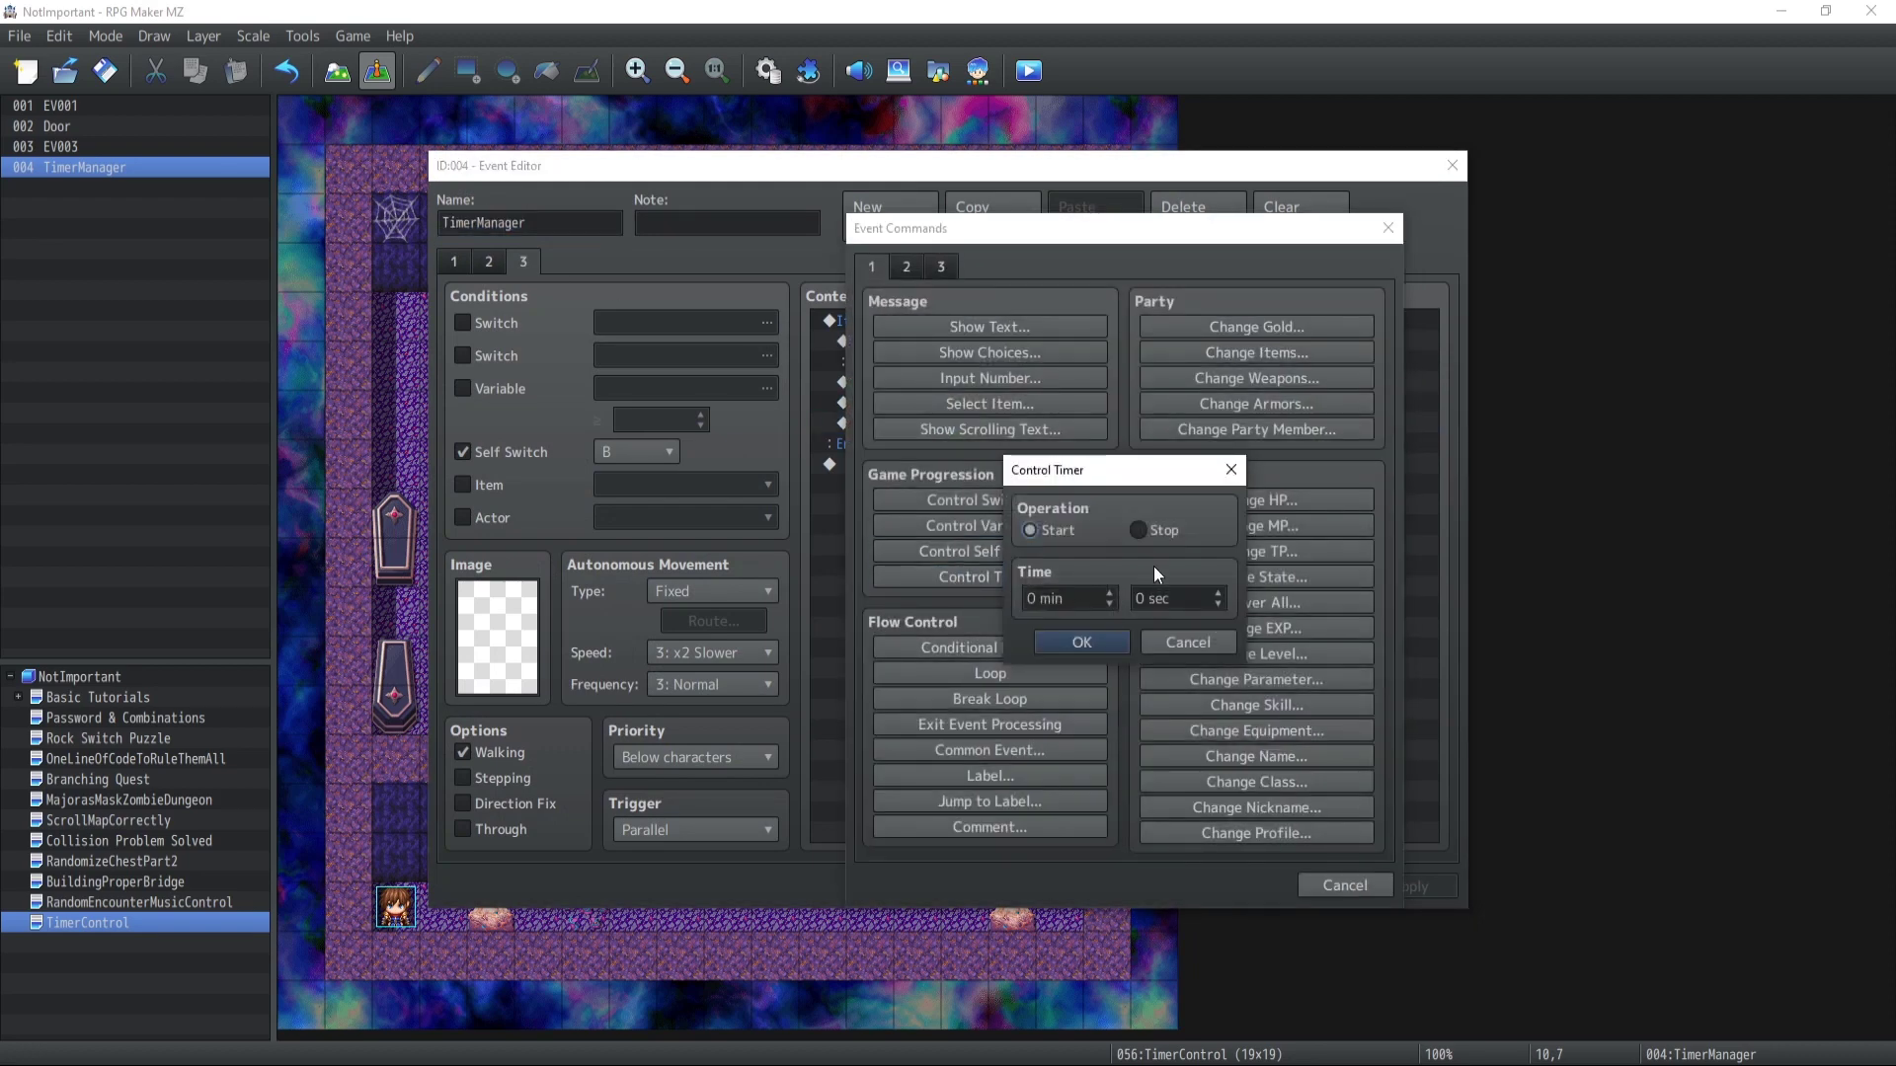
left_click(1139, 532)
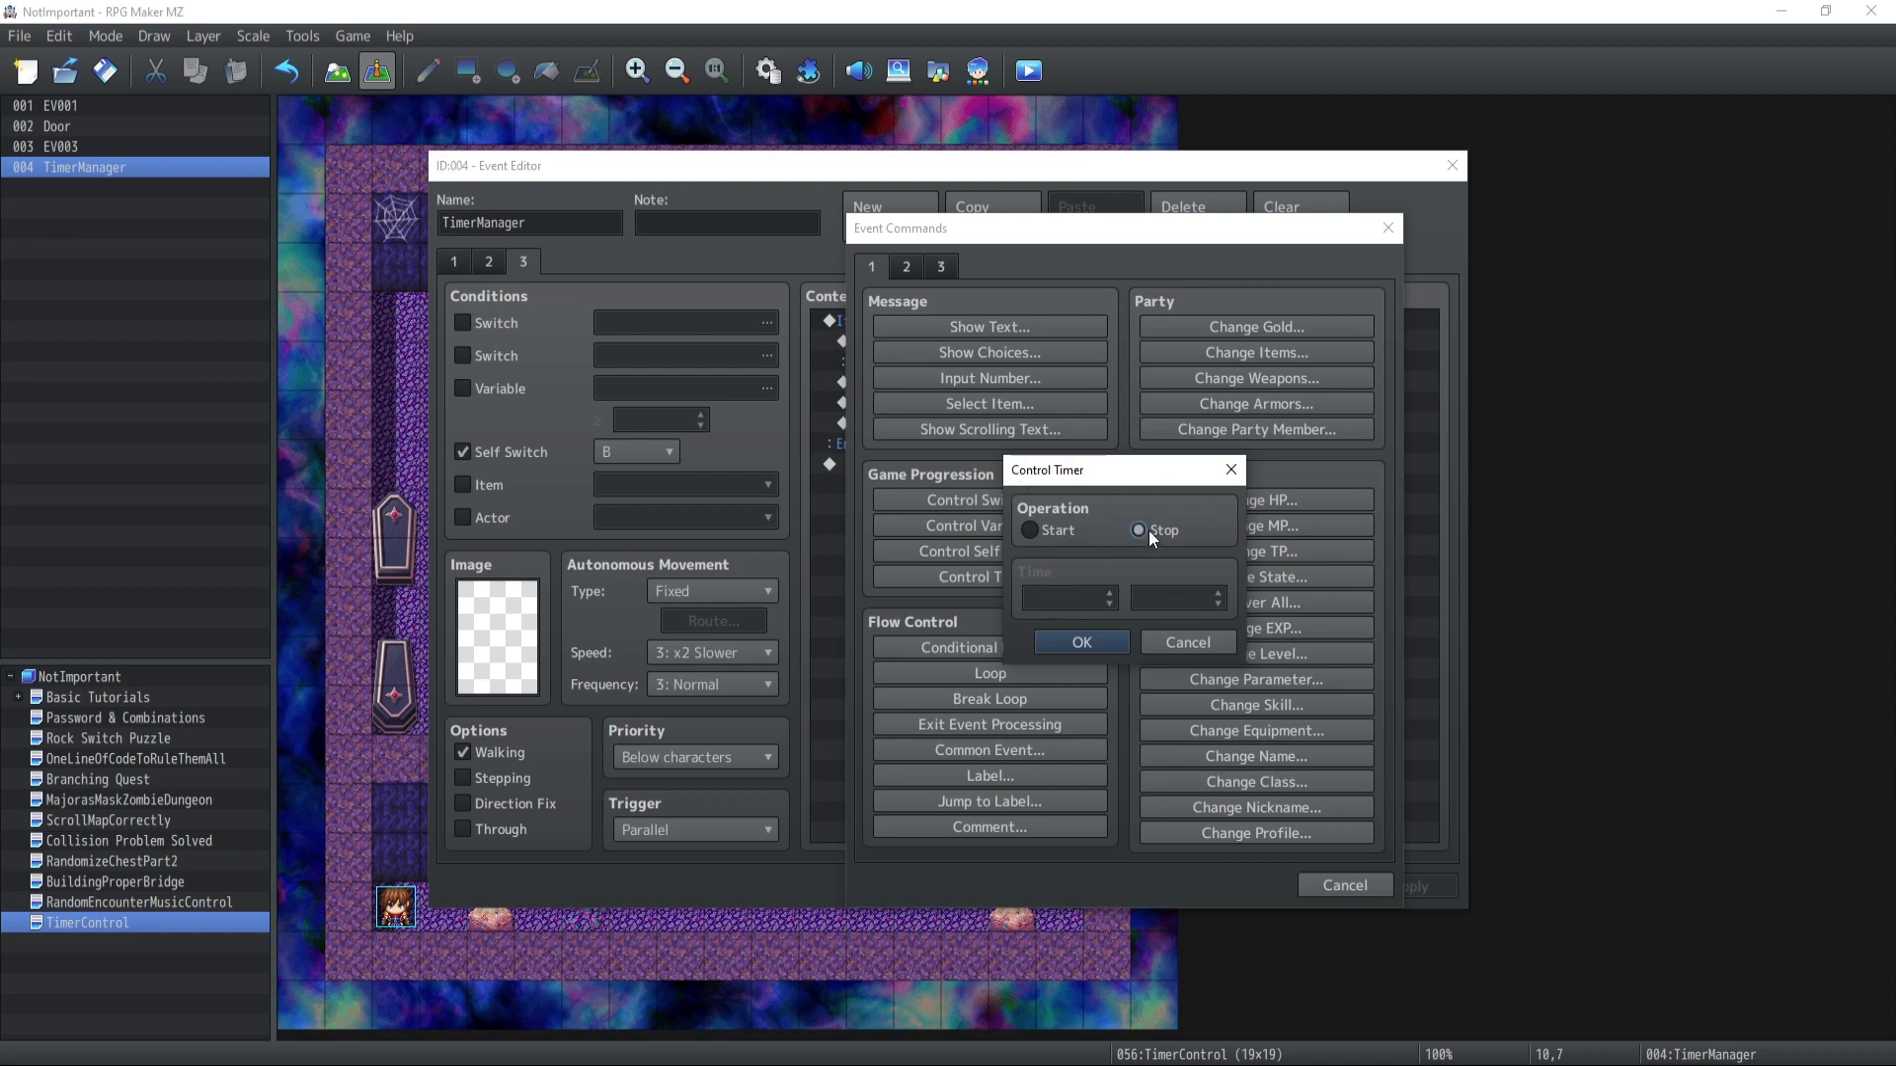
left_click(1081, 641)
left_click(926, 425)
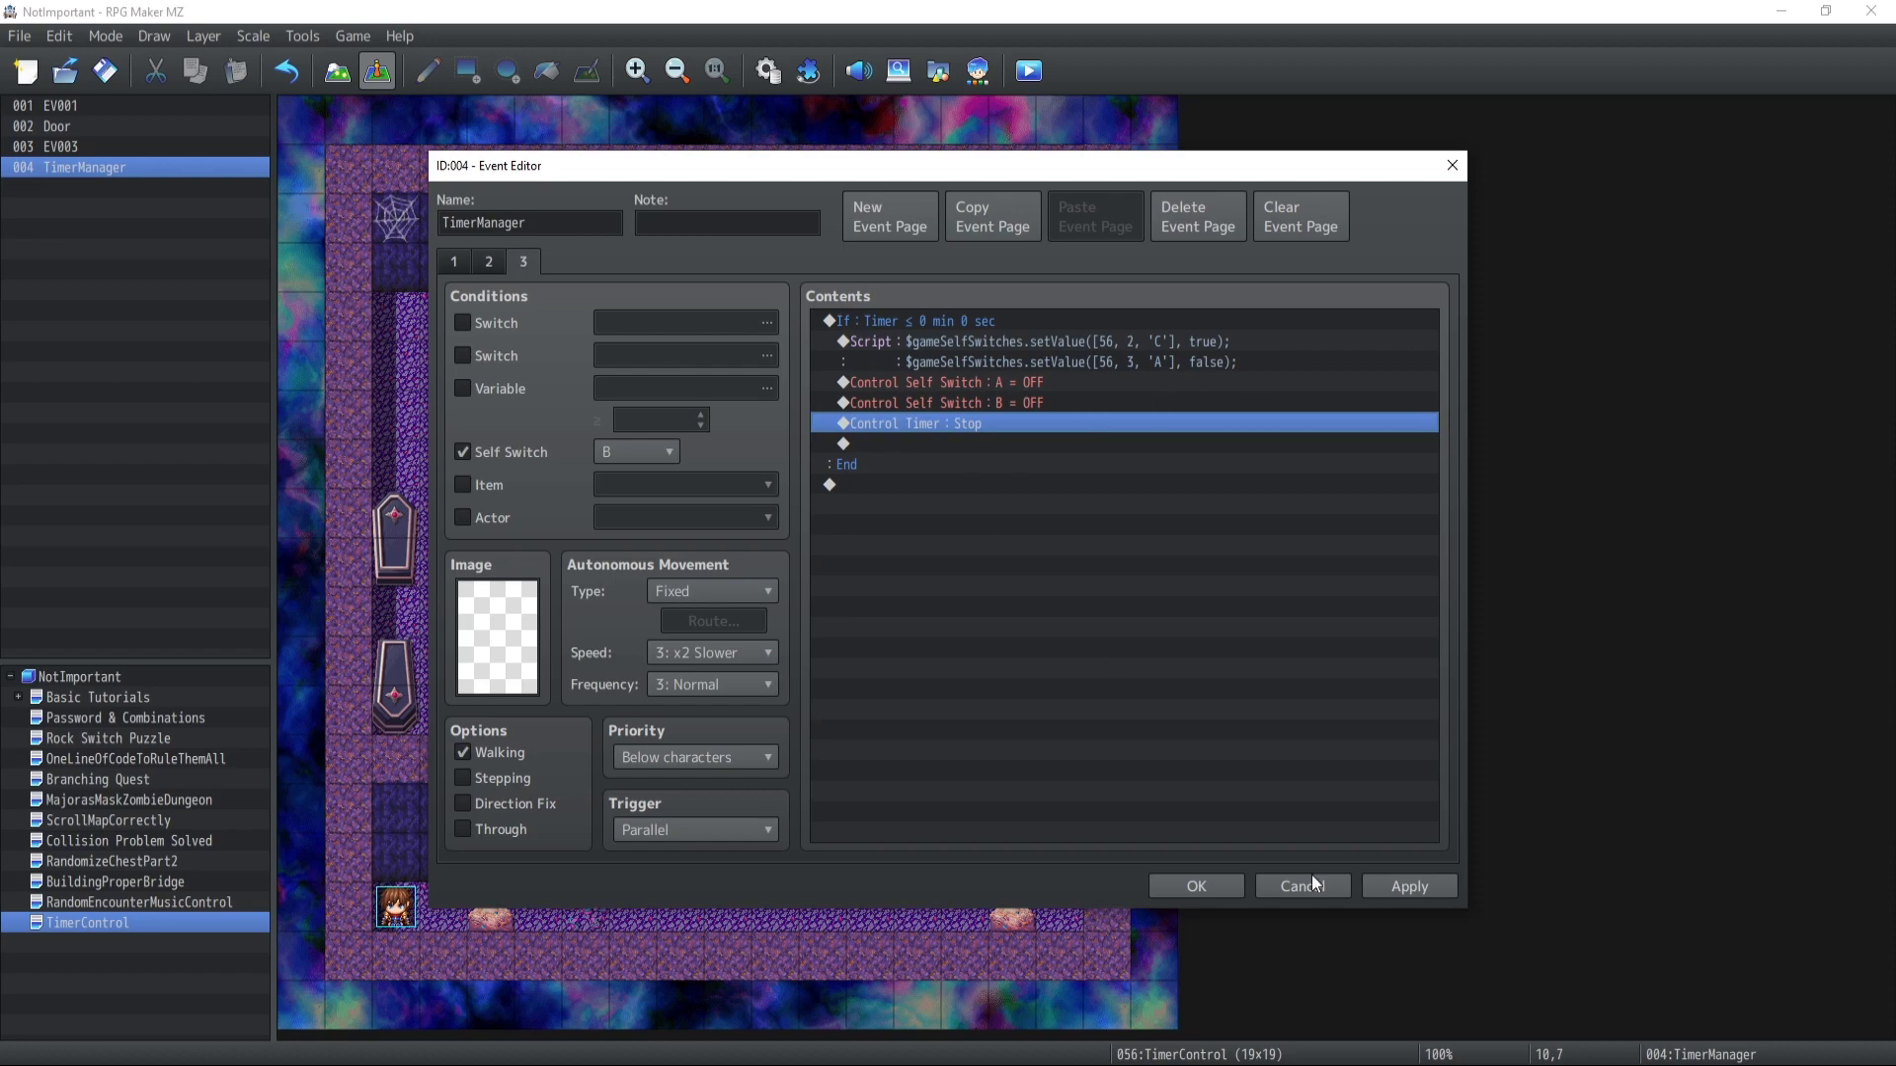
left_click(1409, 892)
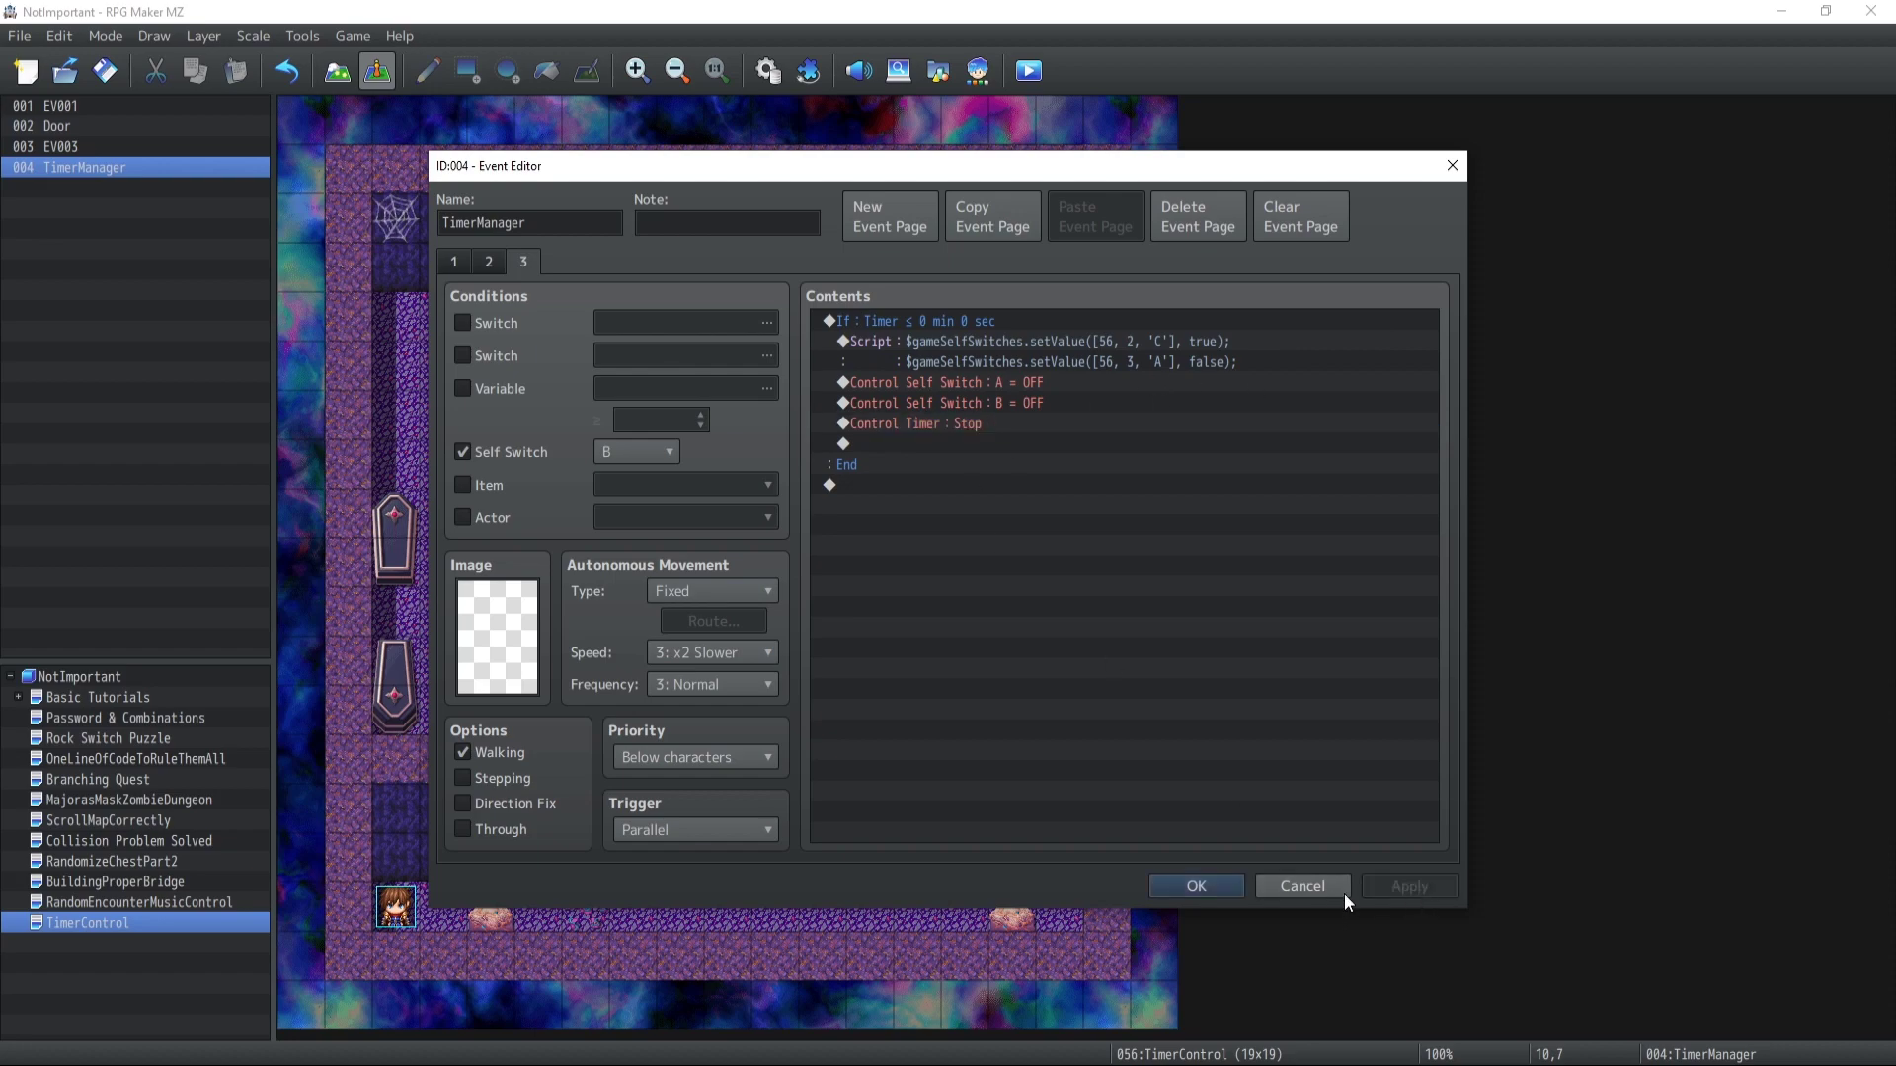
Close TimerManager, then add Control Timer: Stop after the Door's page-3 Transfer Player command
left_click(1195, 886)
double_click(823, 494)
left_click(487, 261)
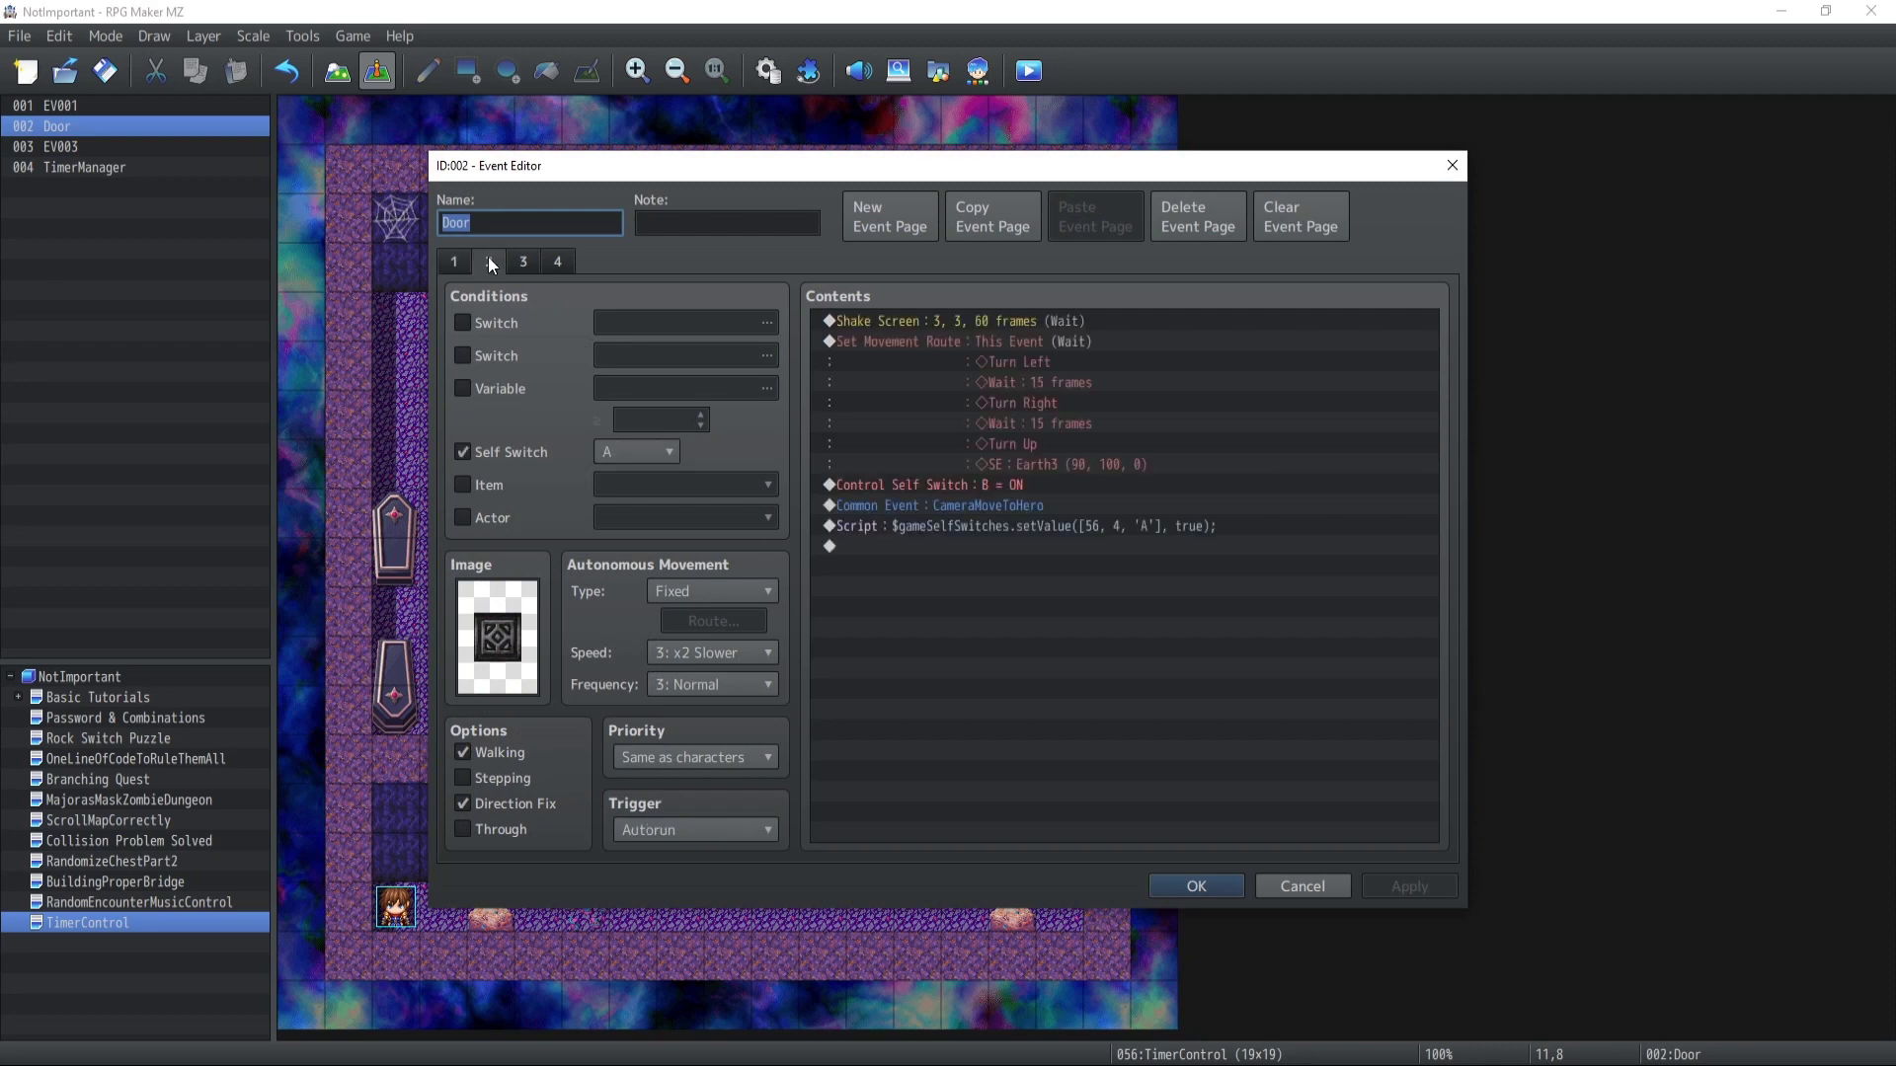
left_click(521, 266)
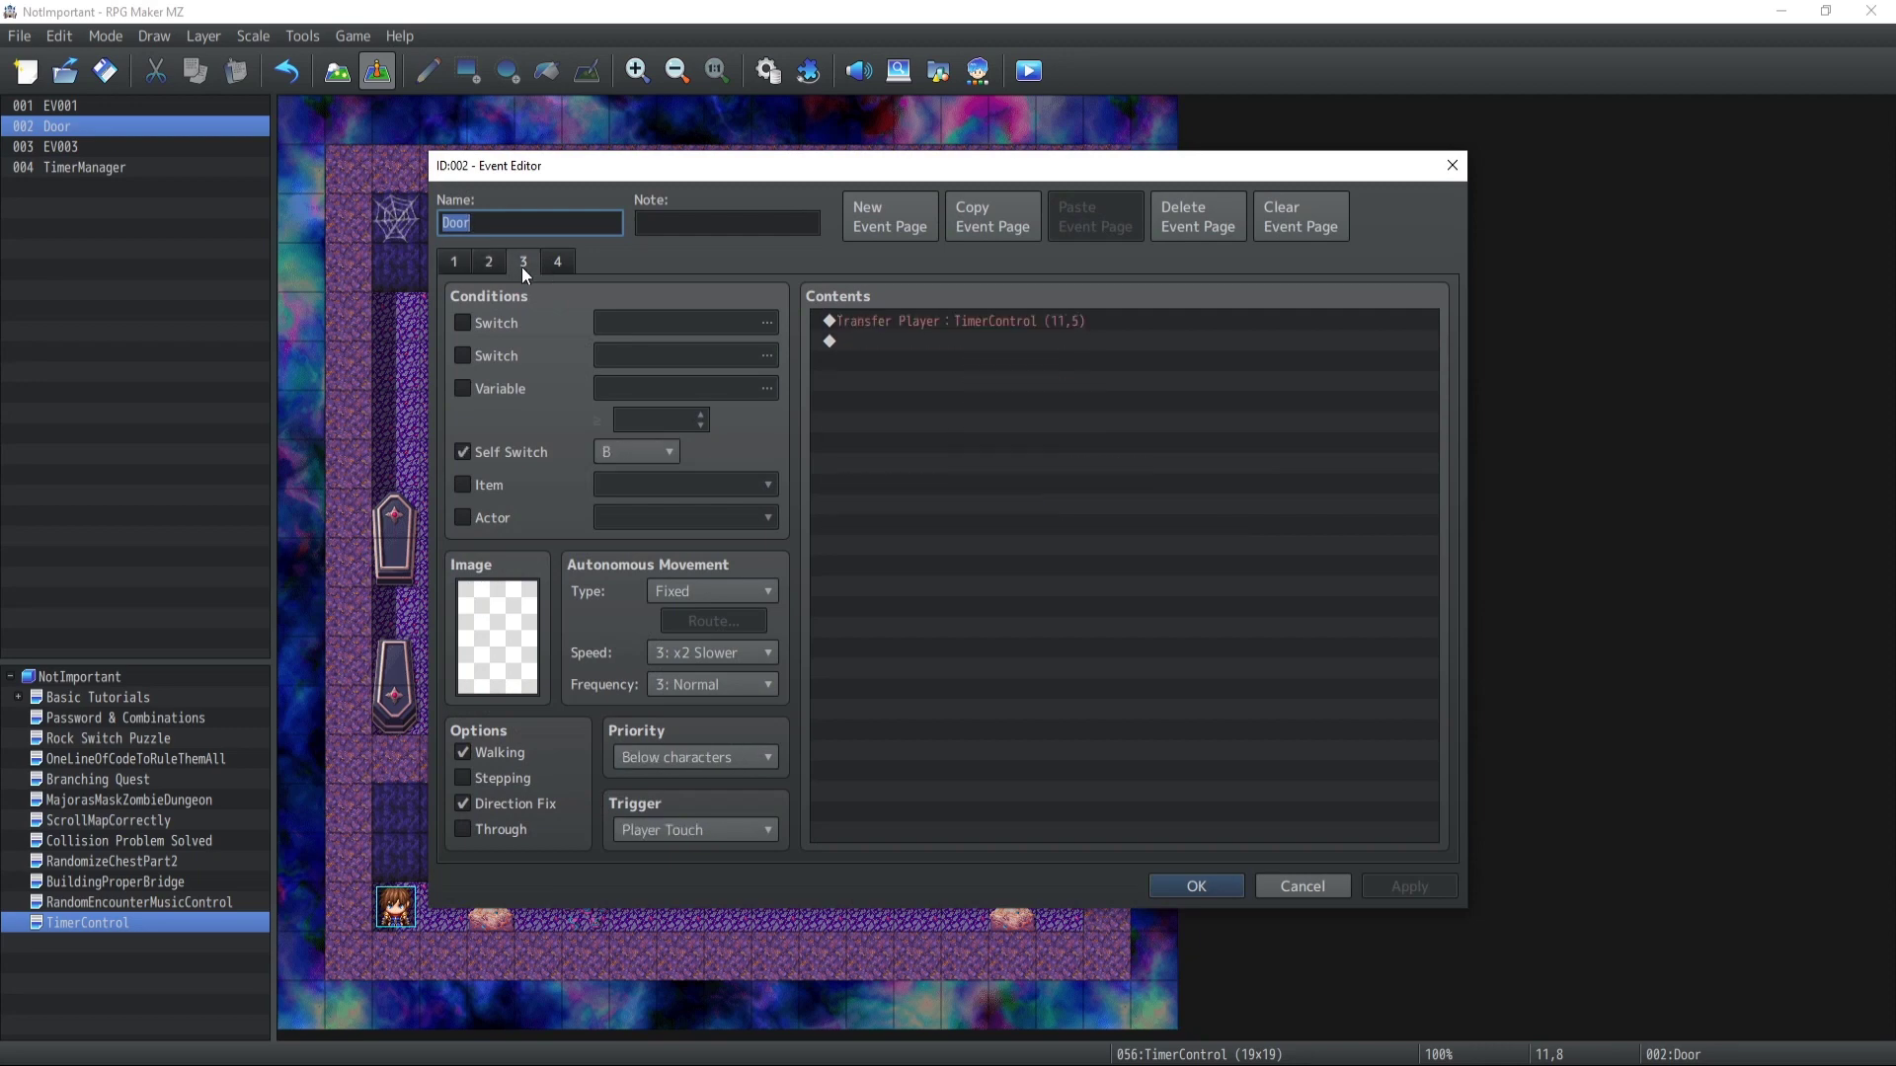
double_click(883, 340)
left_click(991, 577)
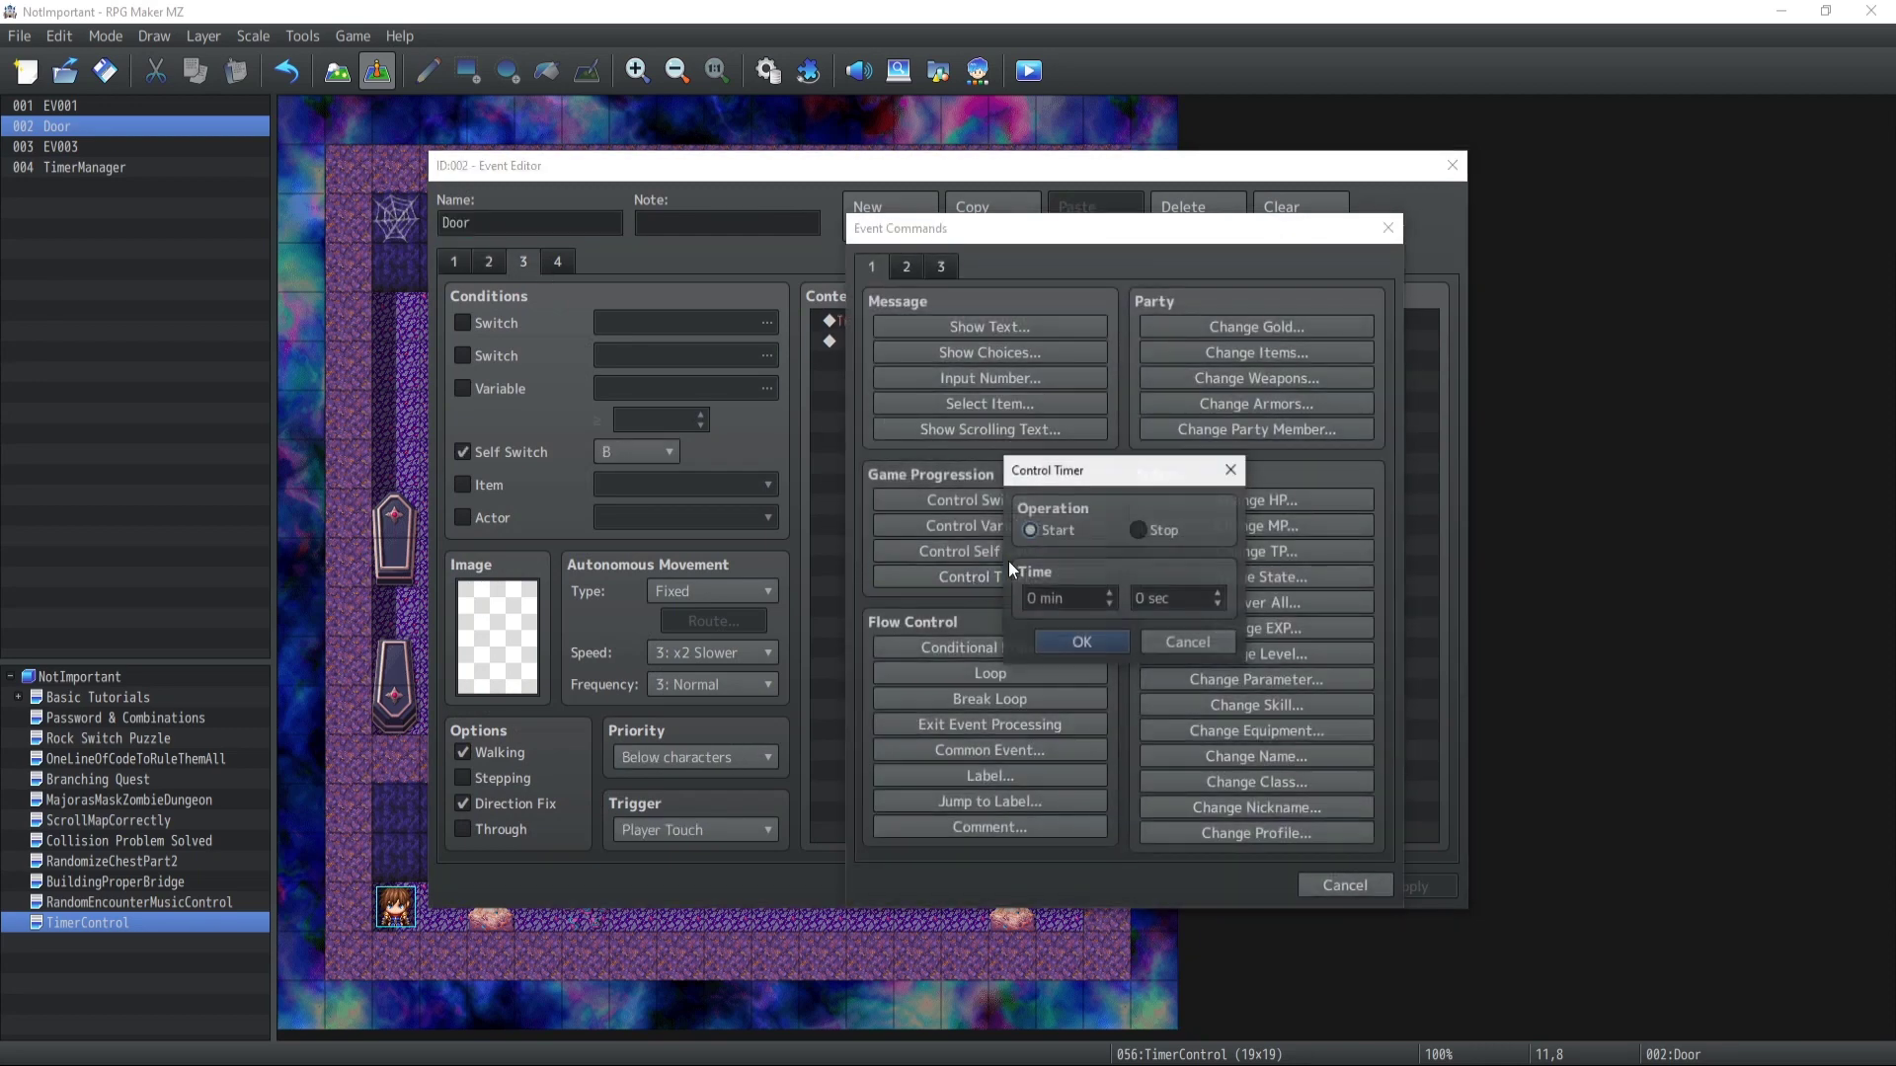
left_click(1137, 530)
left_click(1079, 641)
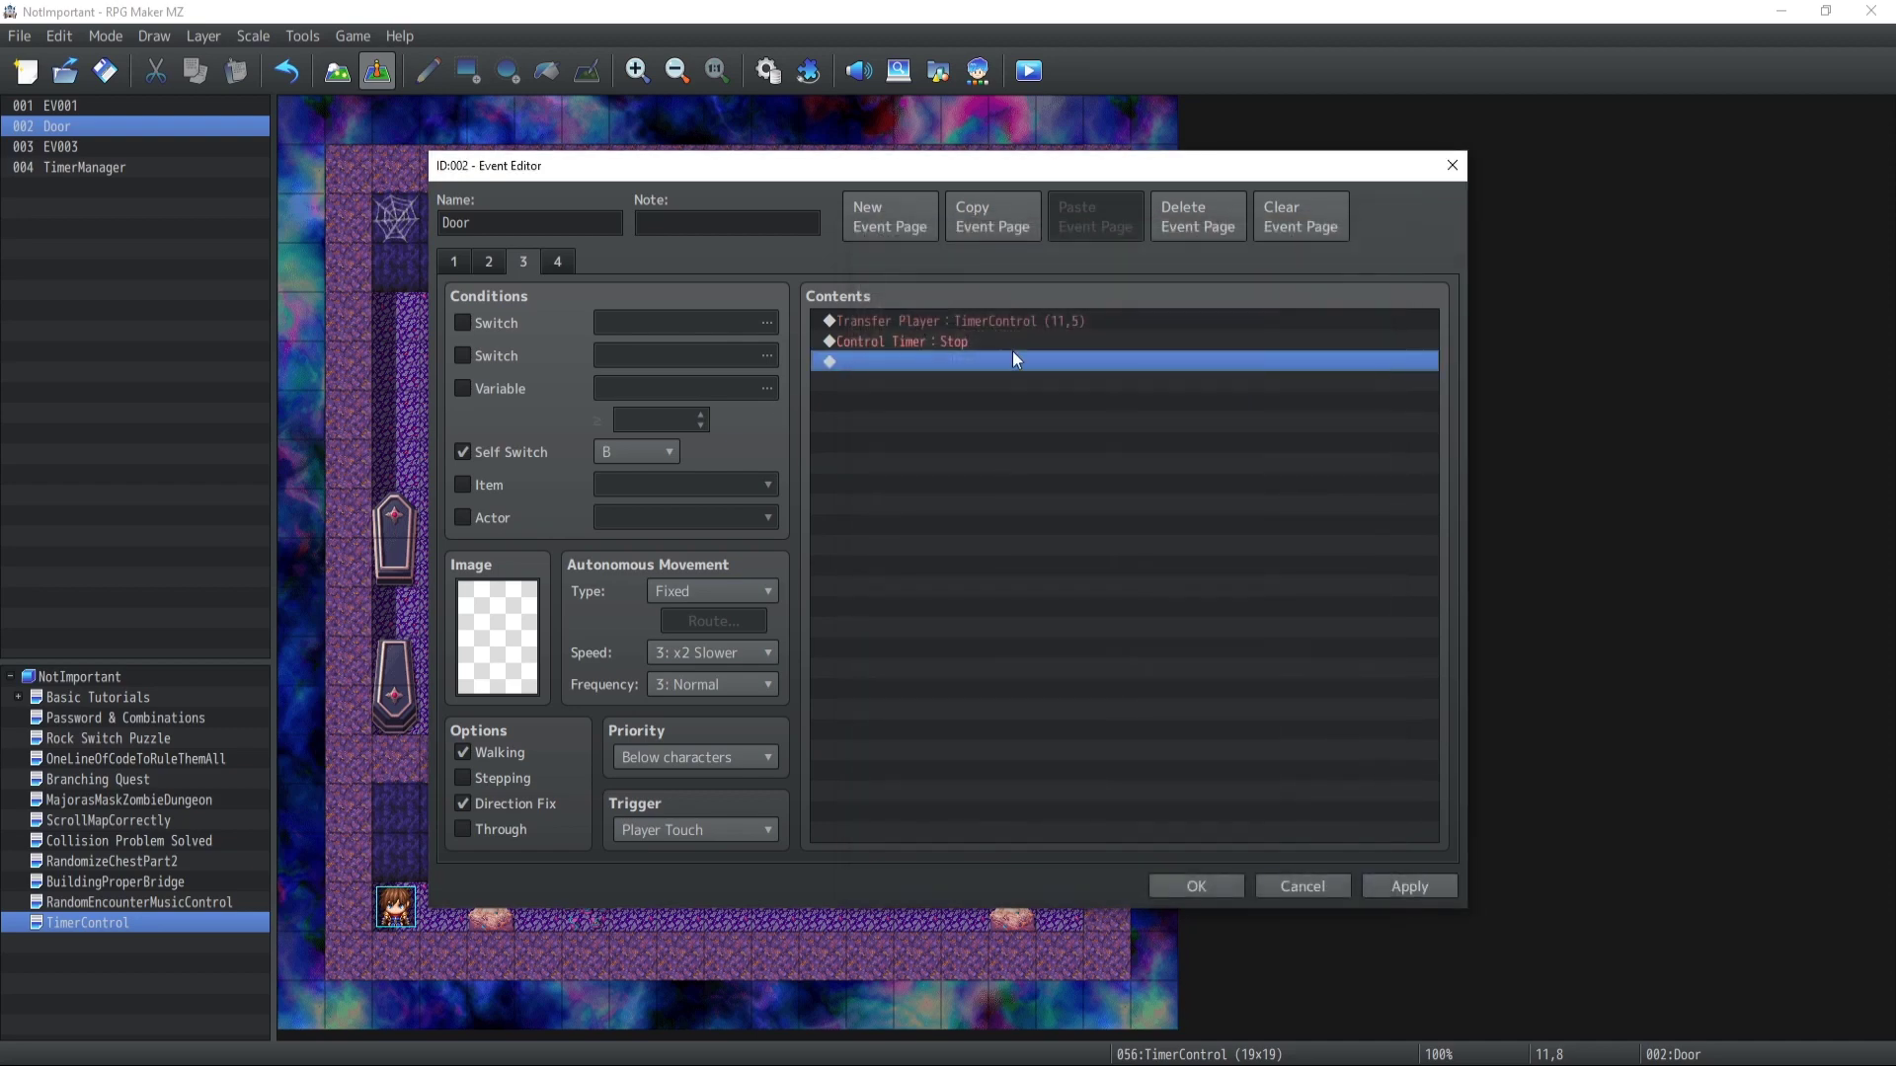
Confirm the Door edits, then compare TimerManager's pages 2 and 3 and cancel without changes
left_click(1165, 883)
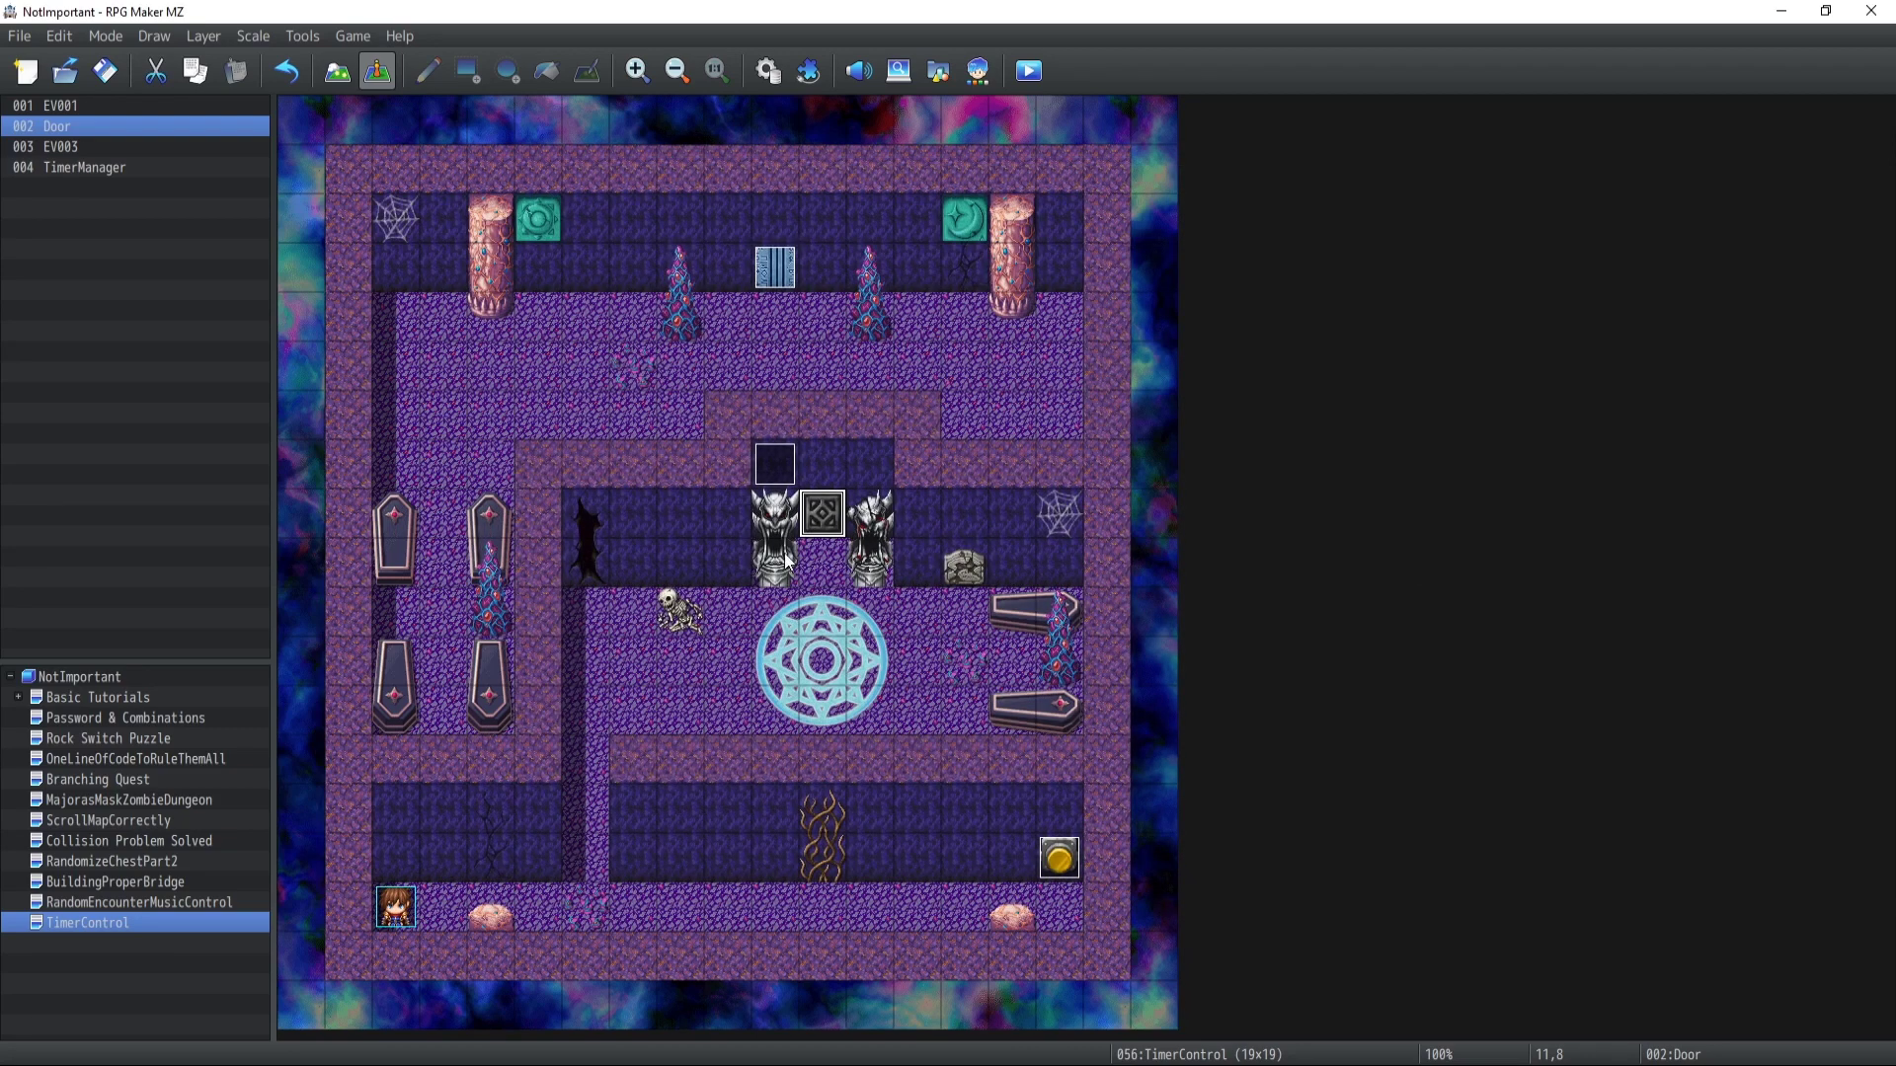
double_click(774, 464)
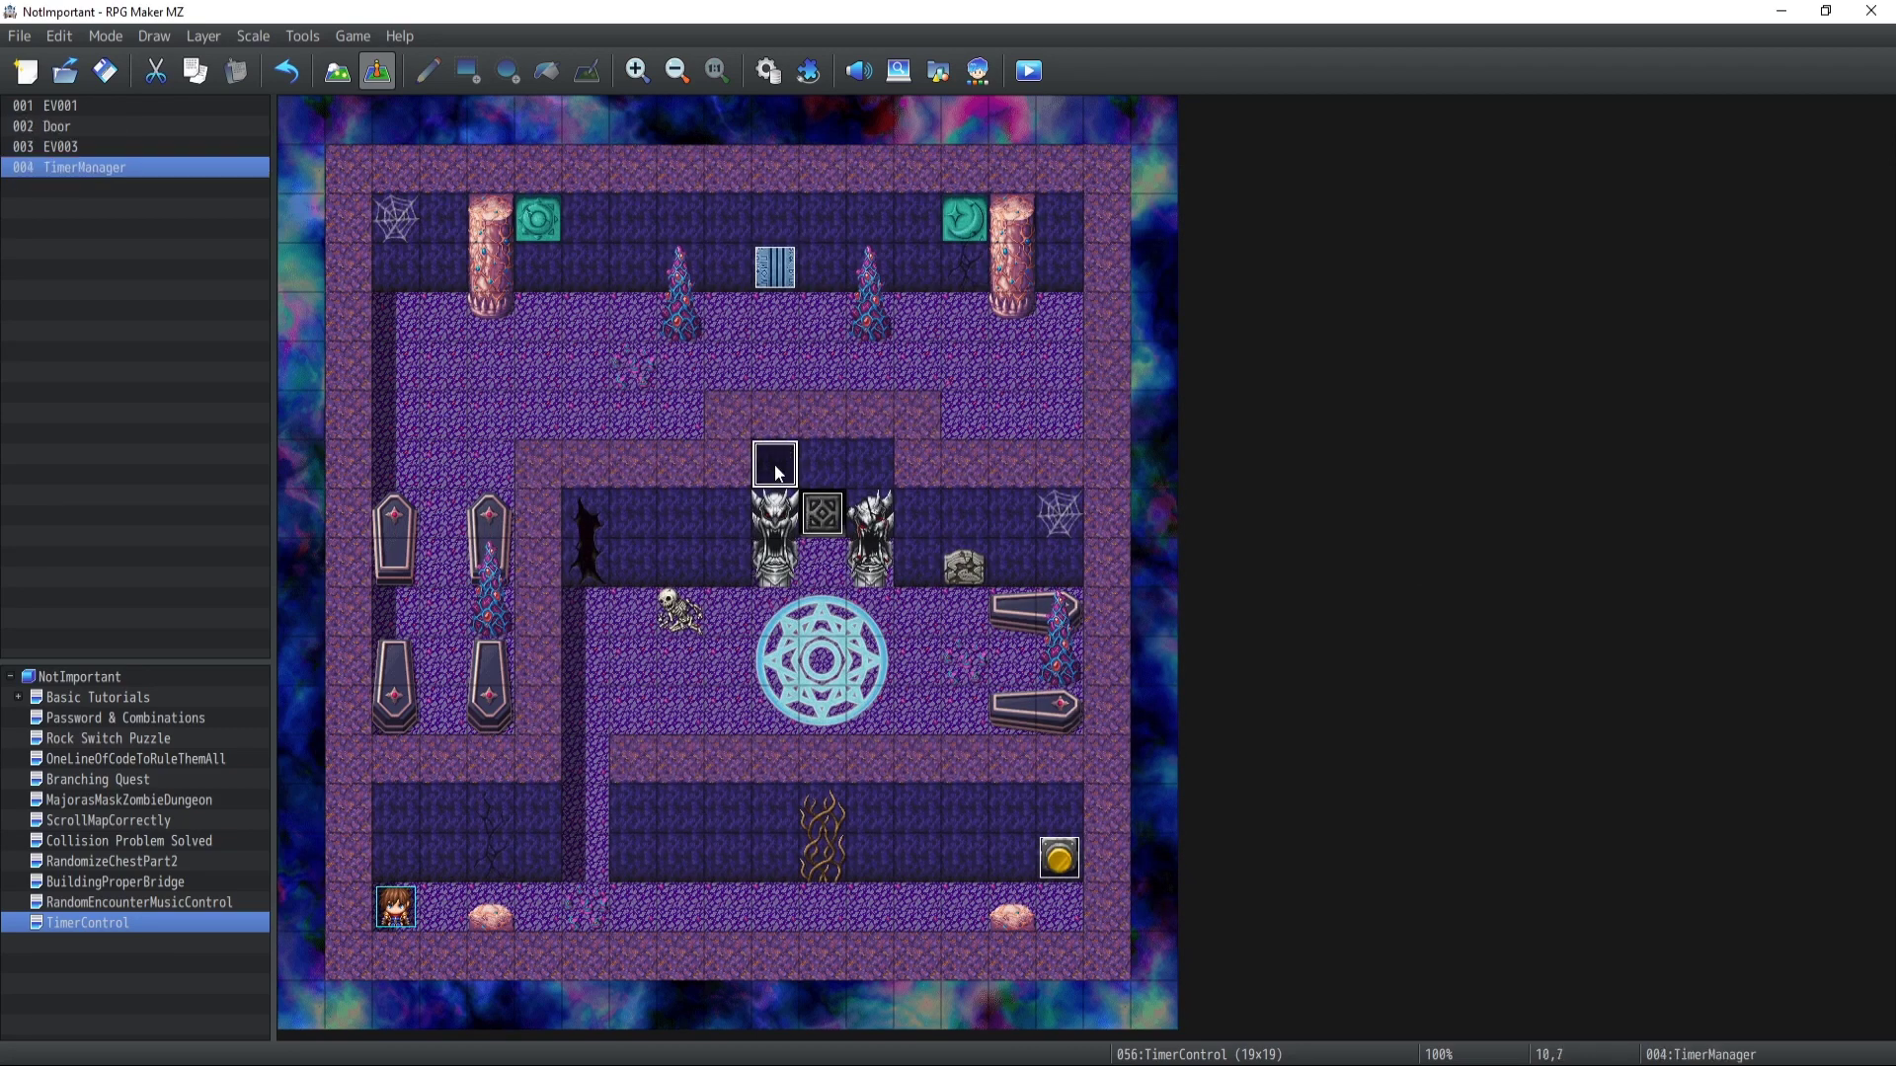
left_click(524, 261)
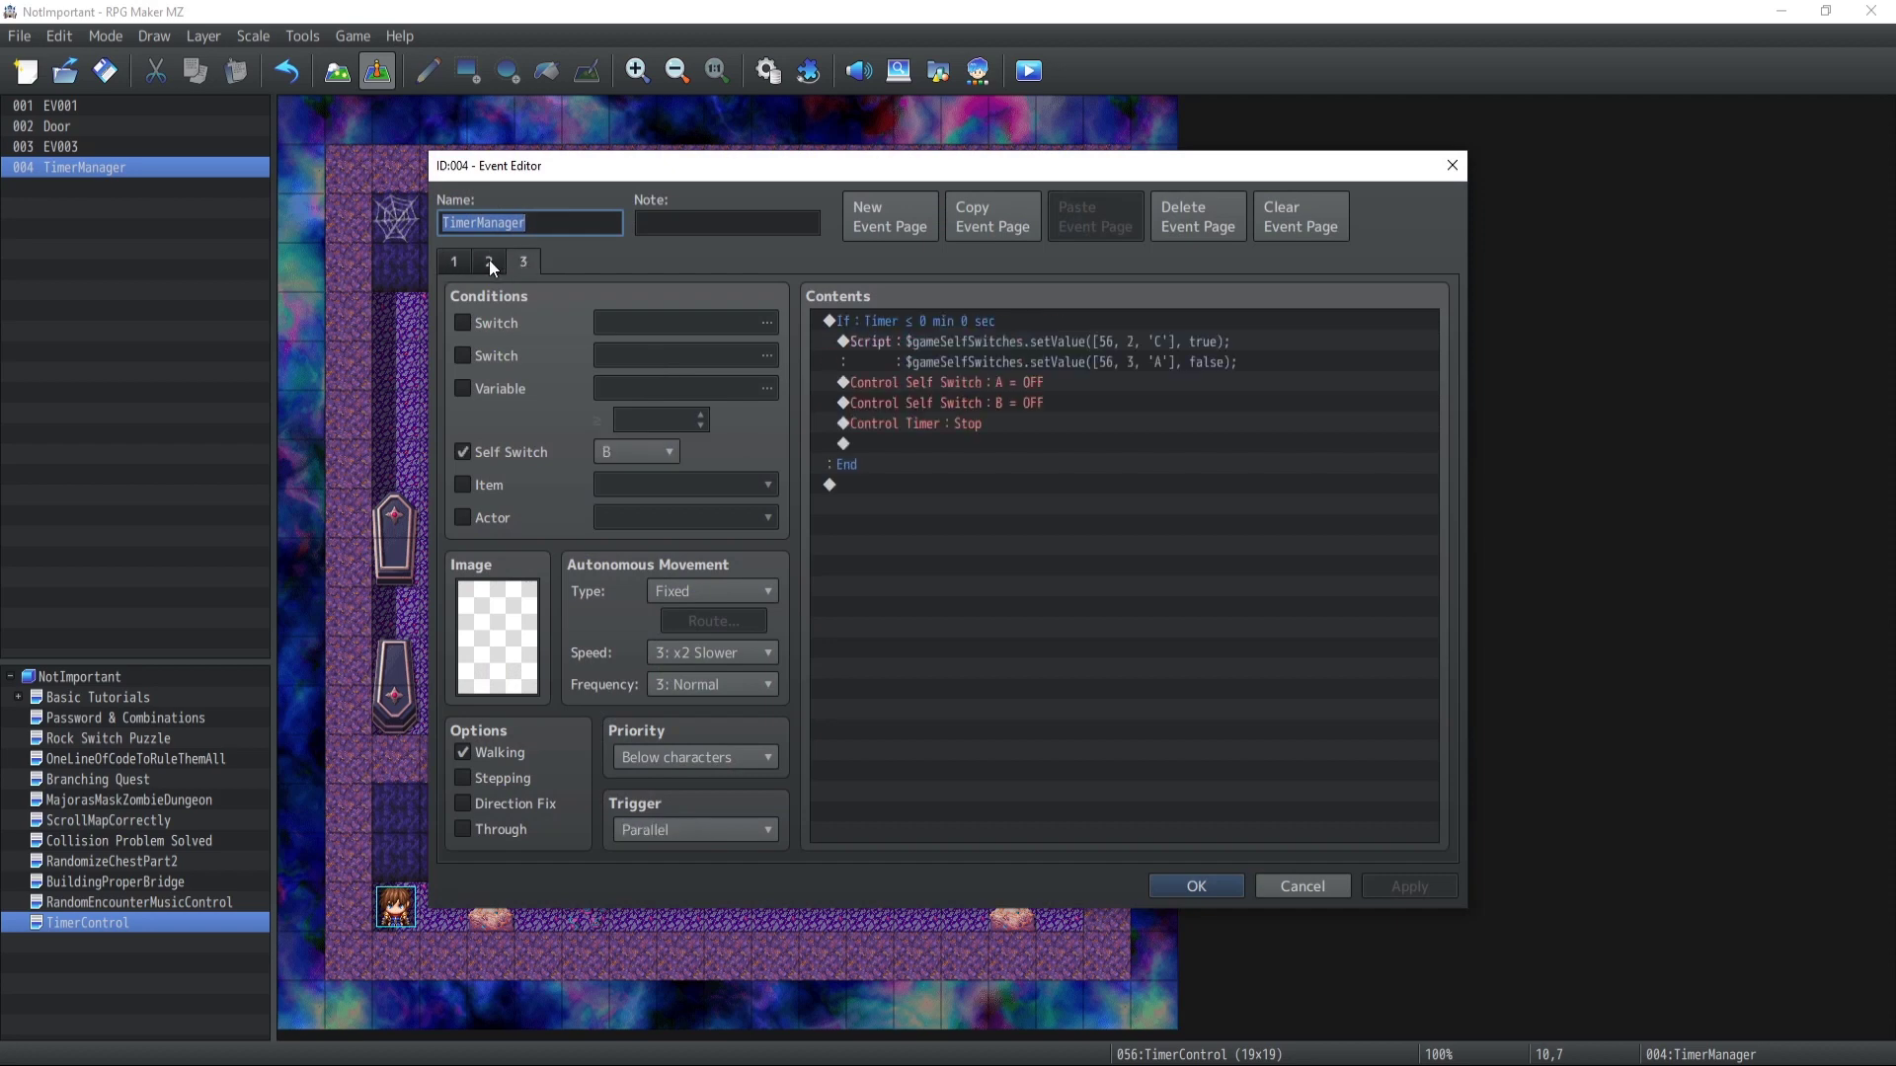
left_click(489, 262)
left_click(521, 264)
left_click(498, 263)
left_click(511, 263)
left_click(1335, 886)
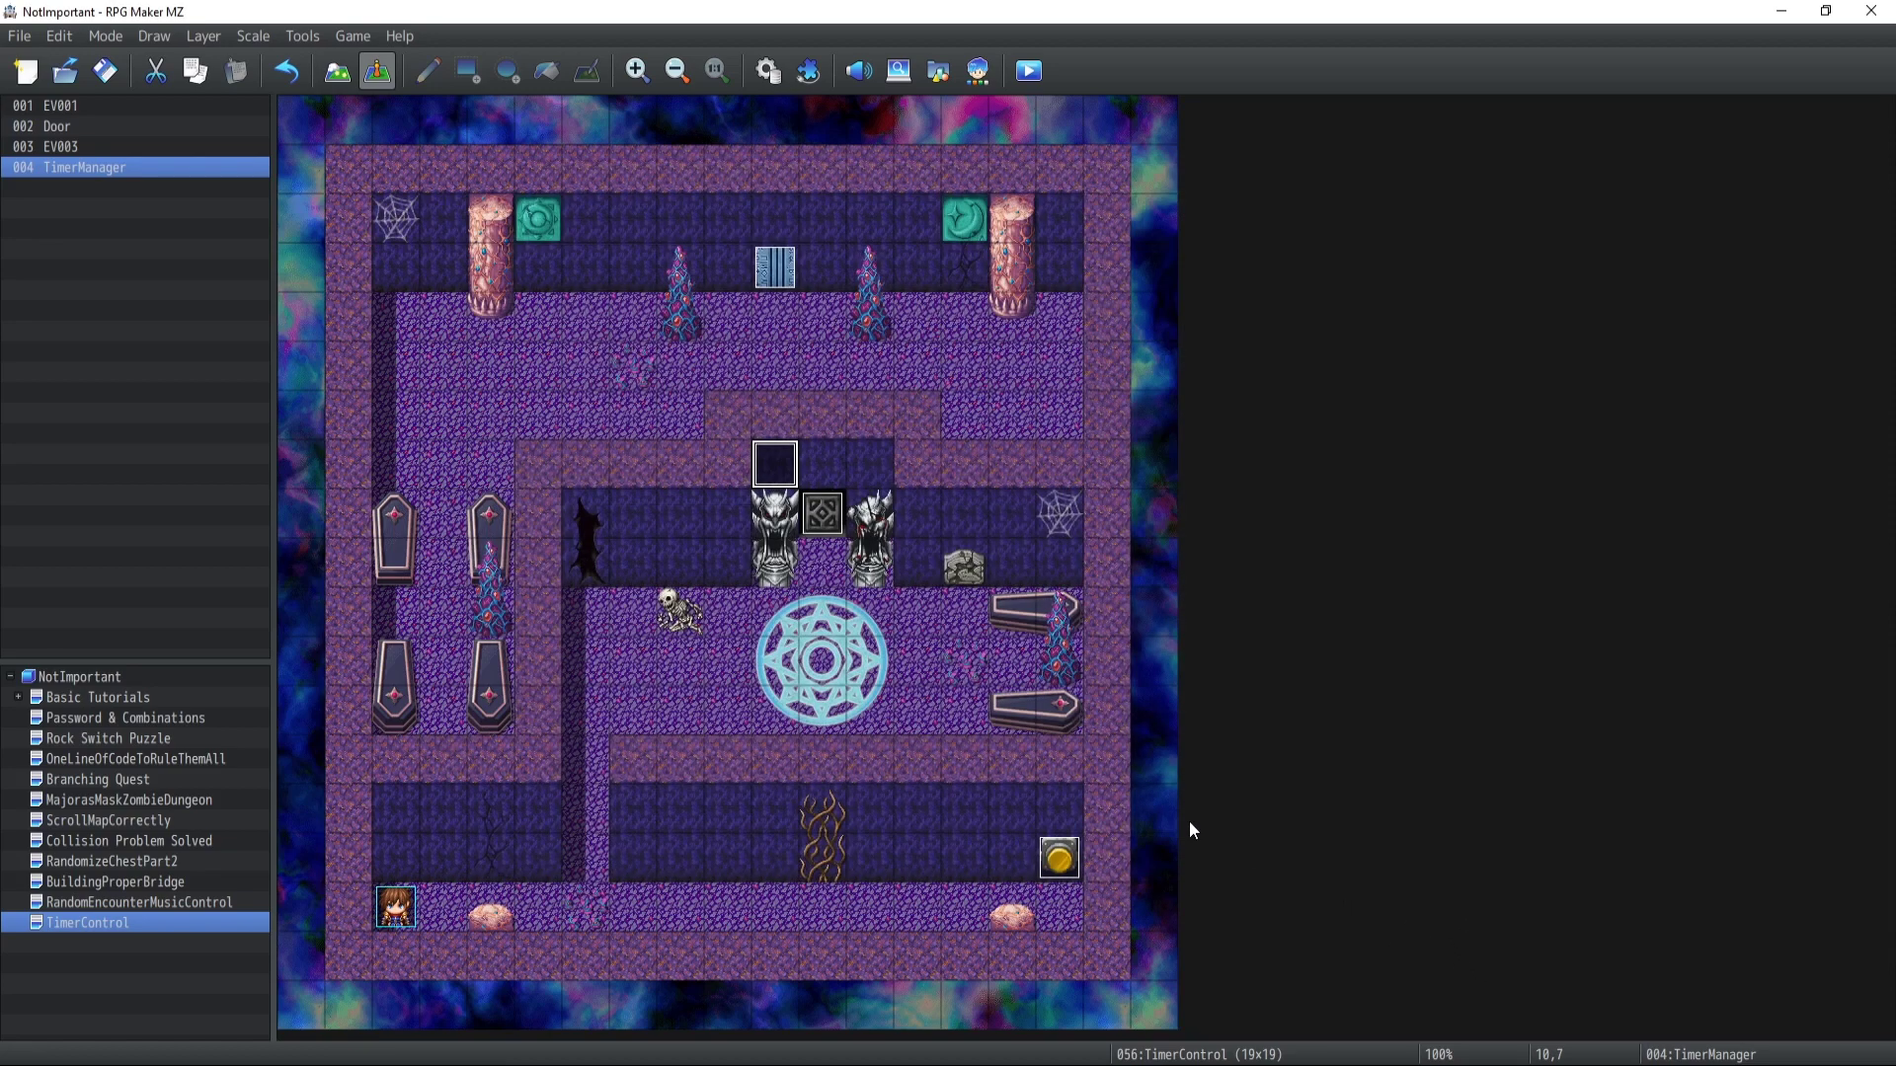
Start a New Game and walk the party to the coin switch
double_click(760, 472)
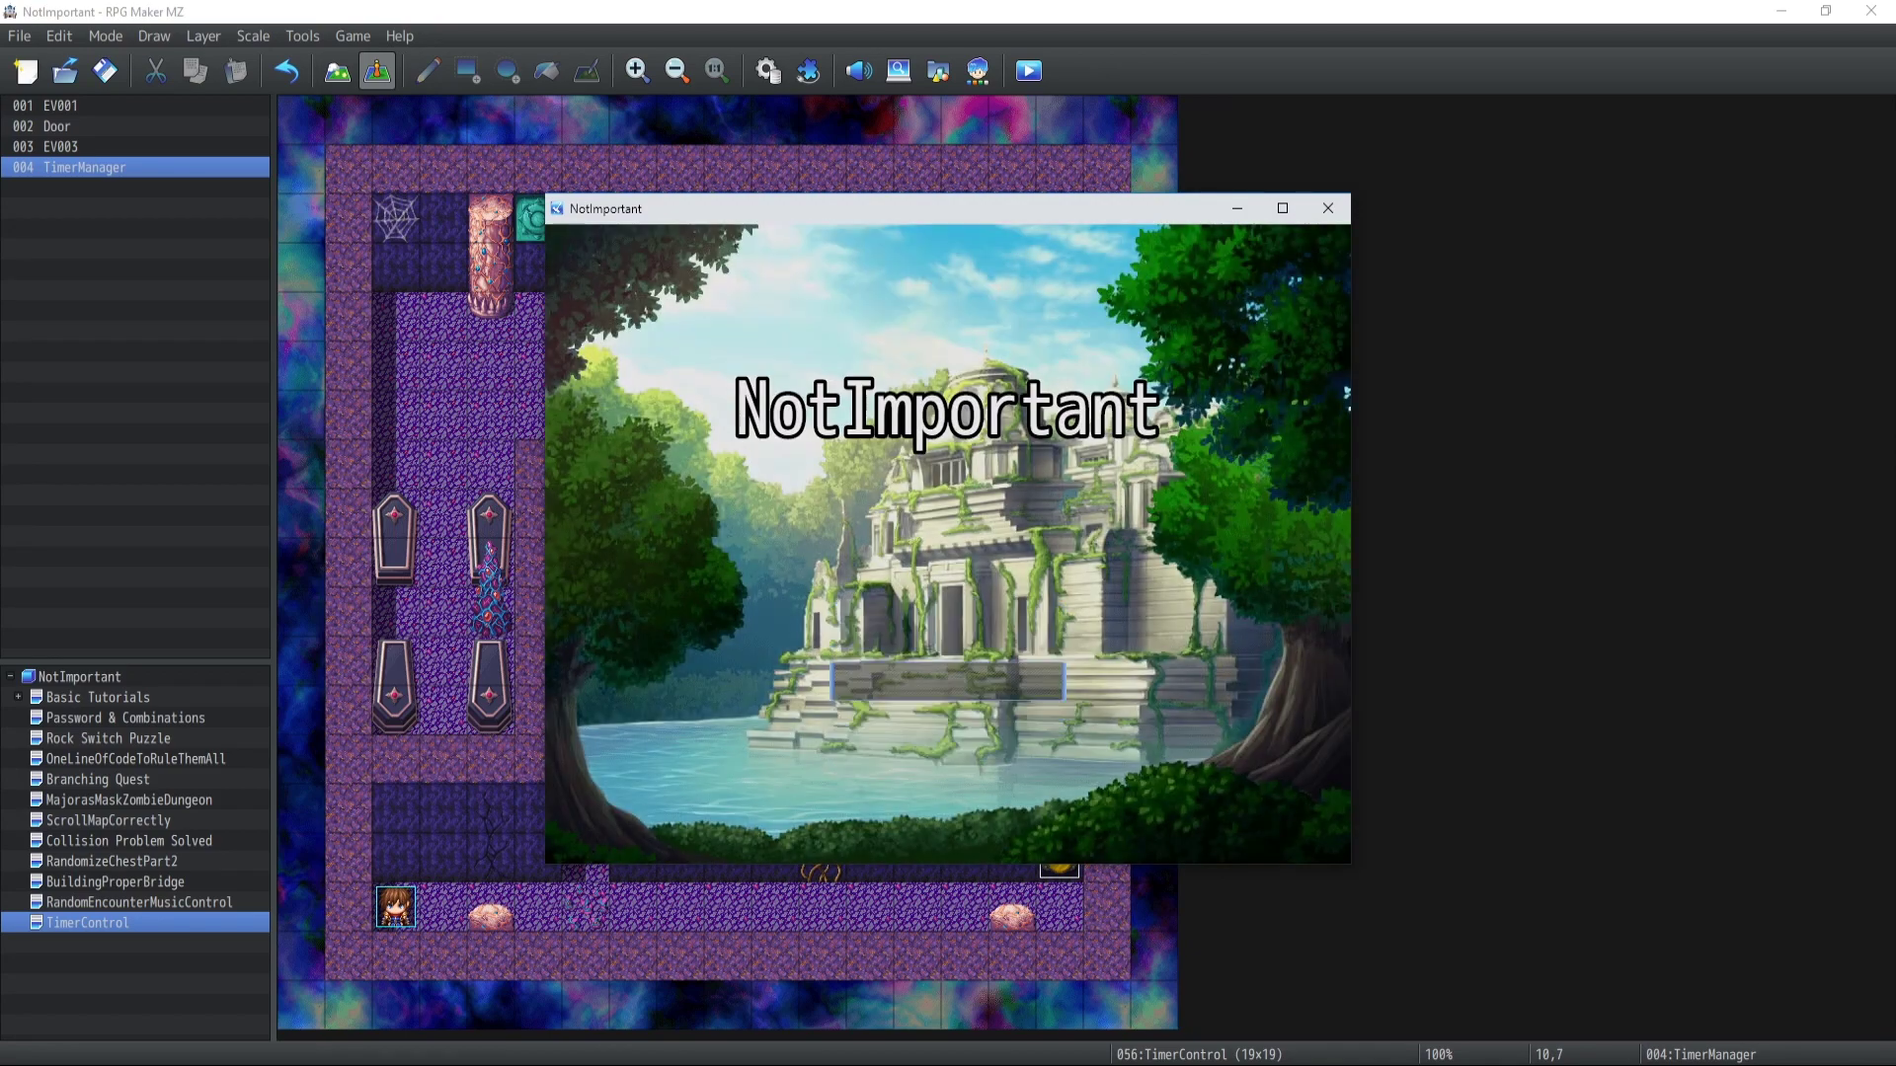
key("Return")
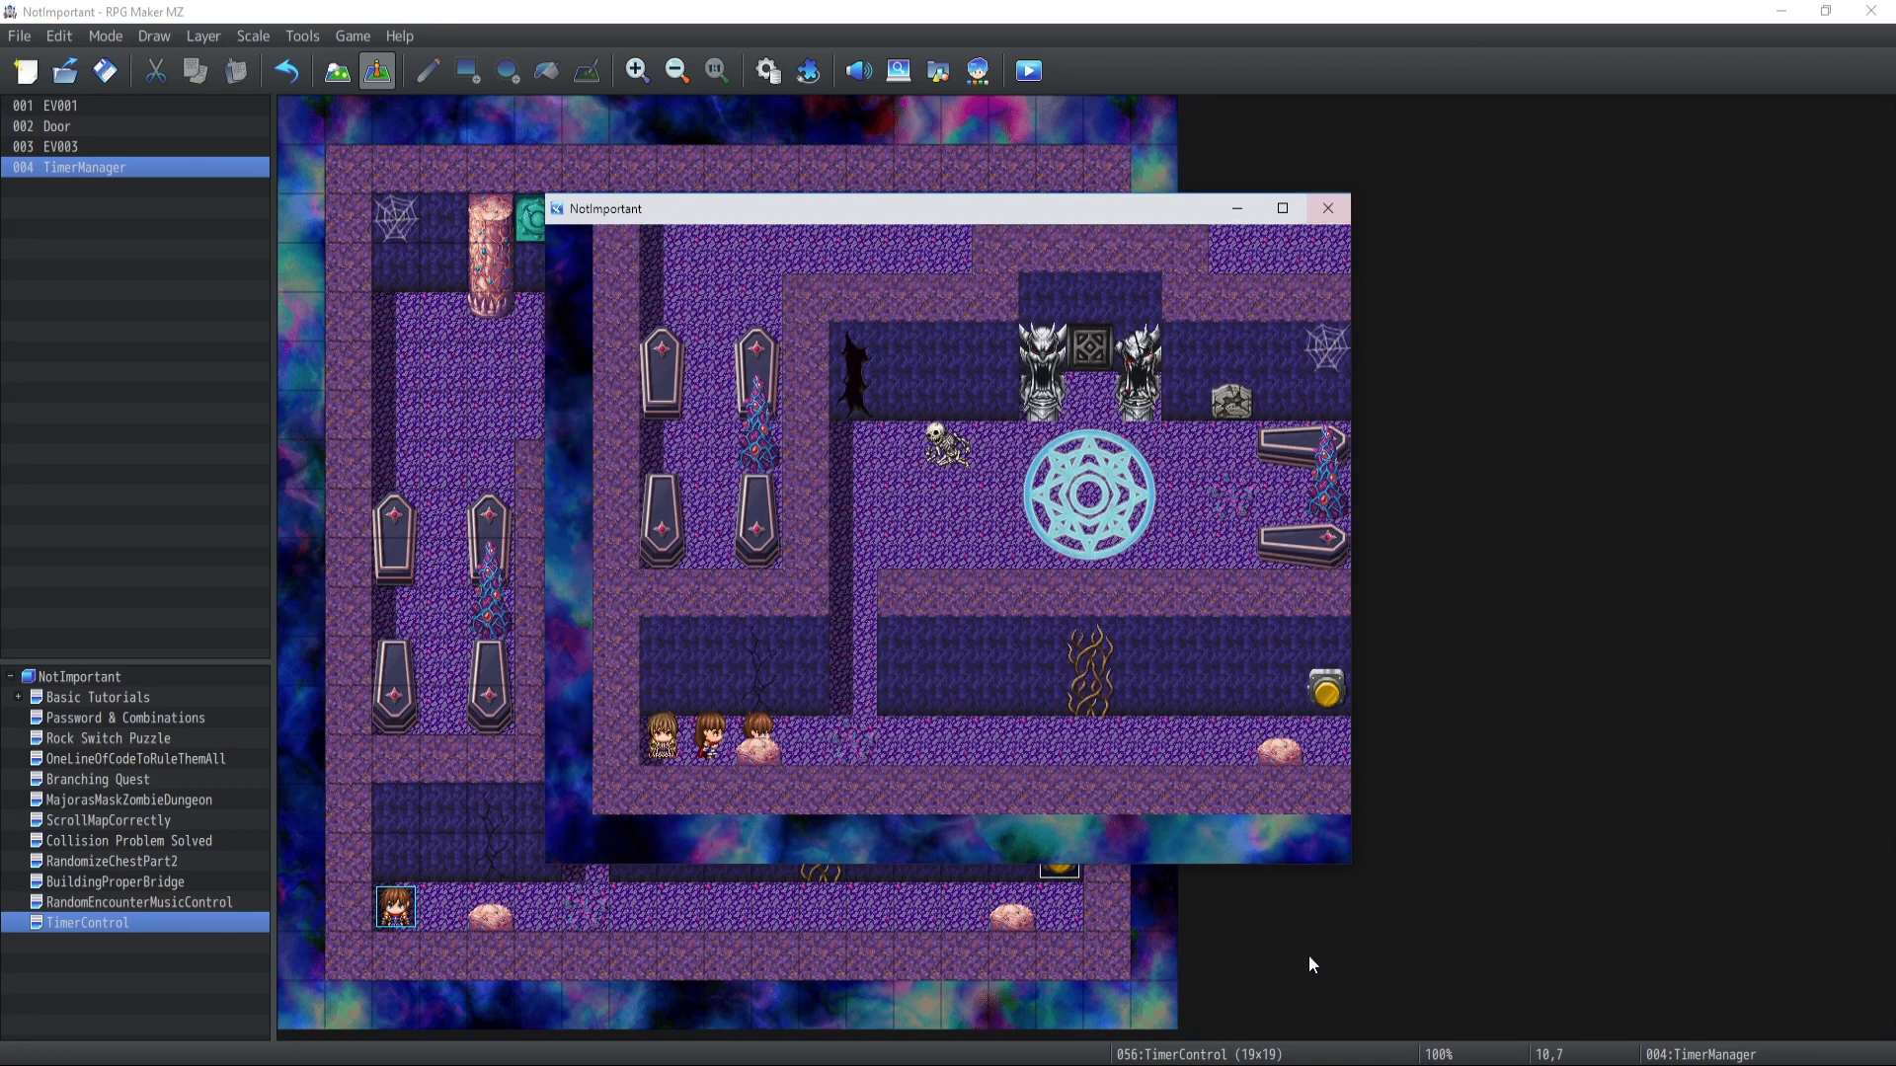
key("Right")
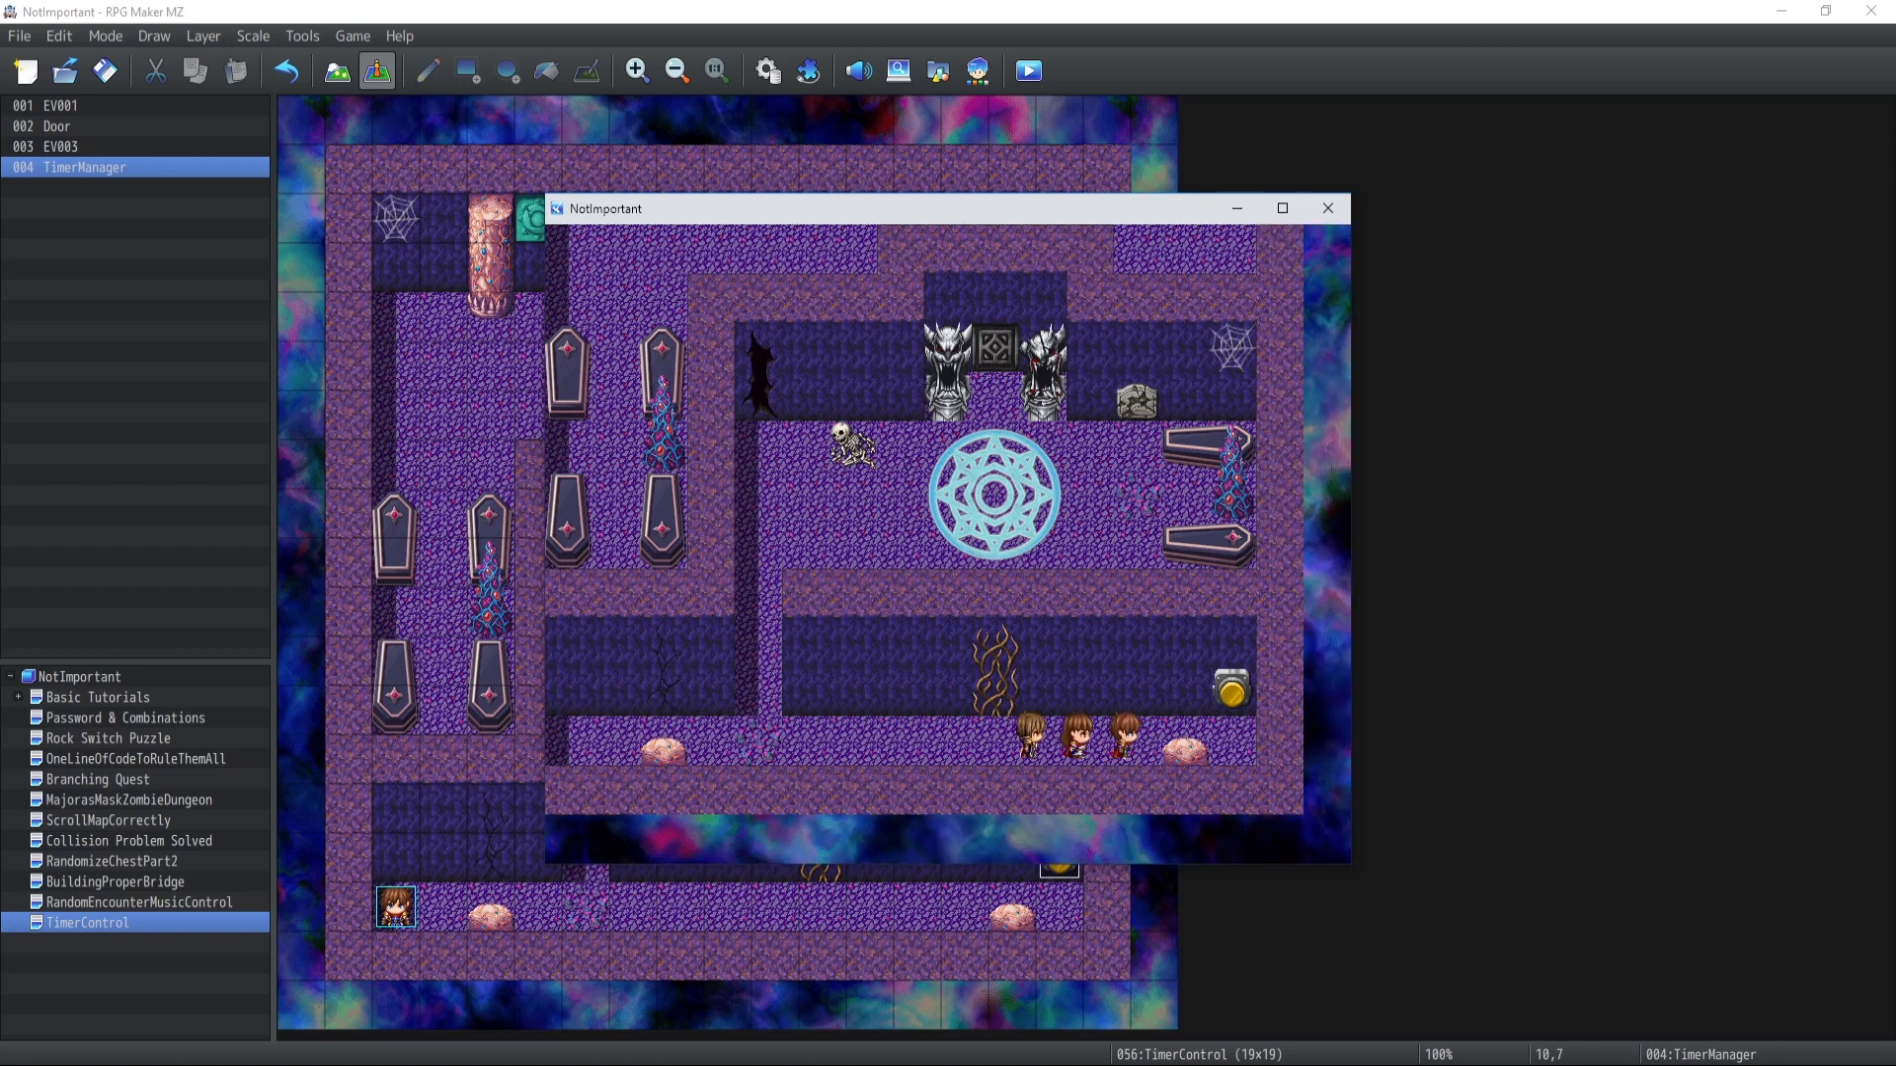
key("Up")
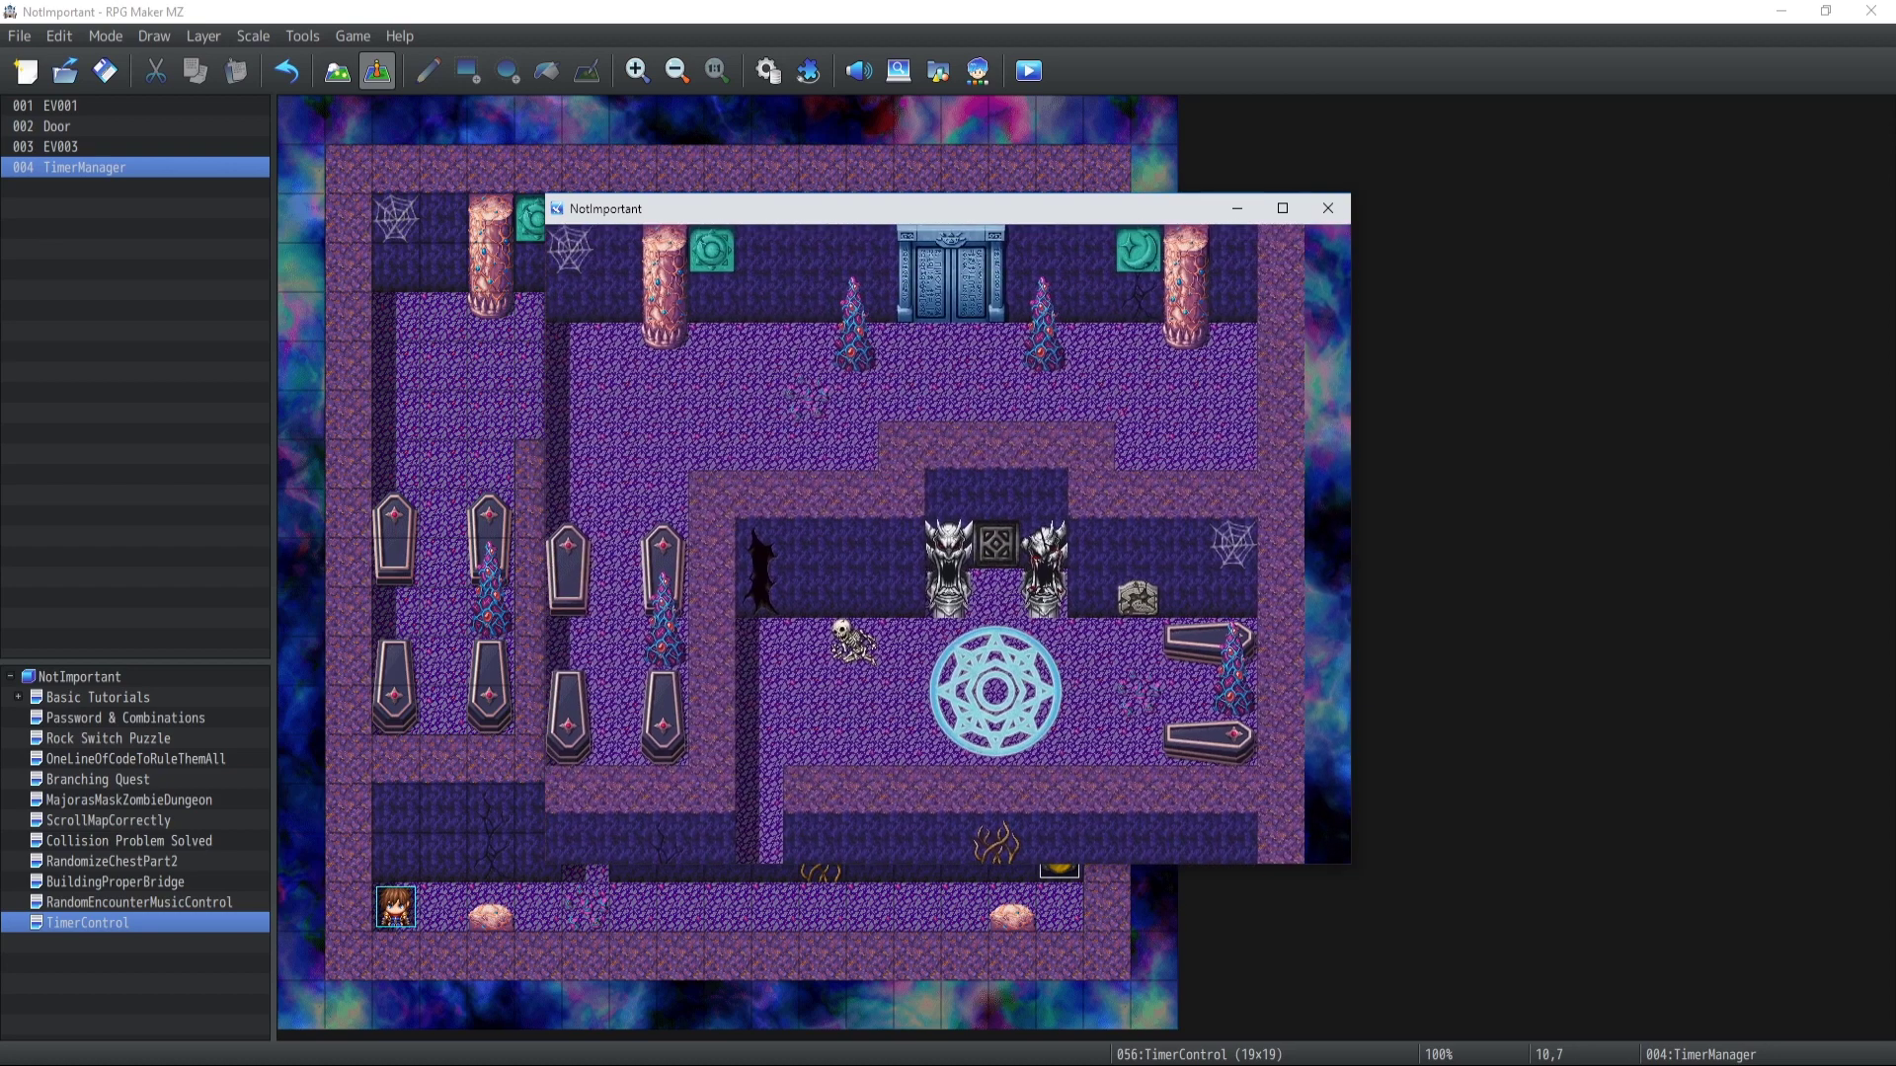
Walk the party past the magic circle and through the gateway into the door room
key("Left")
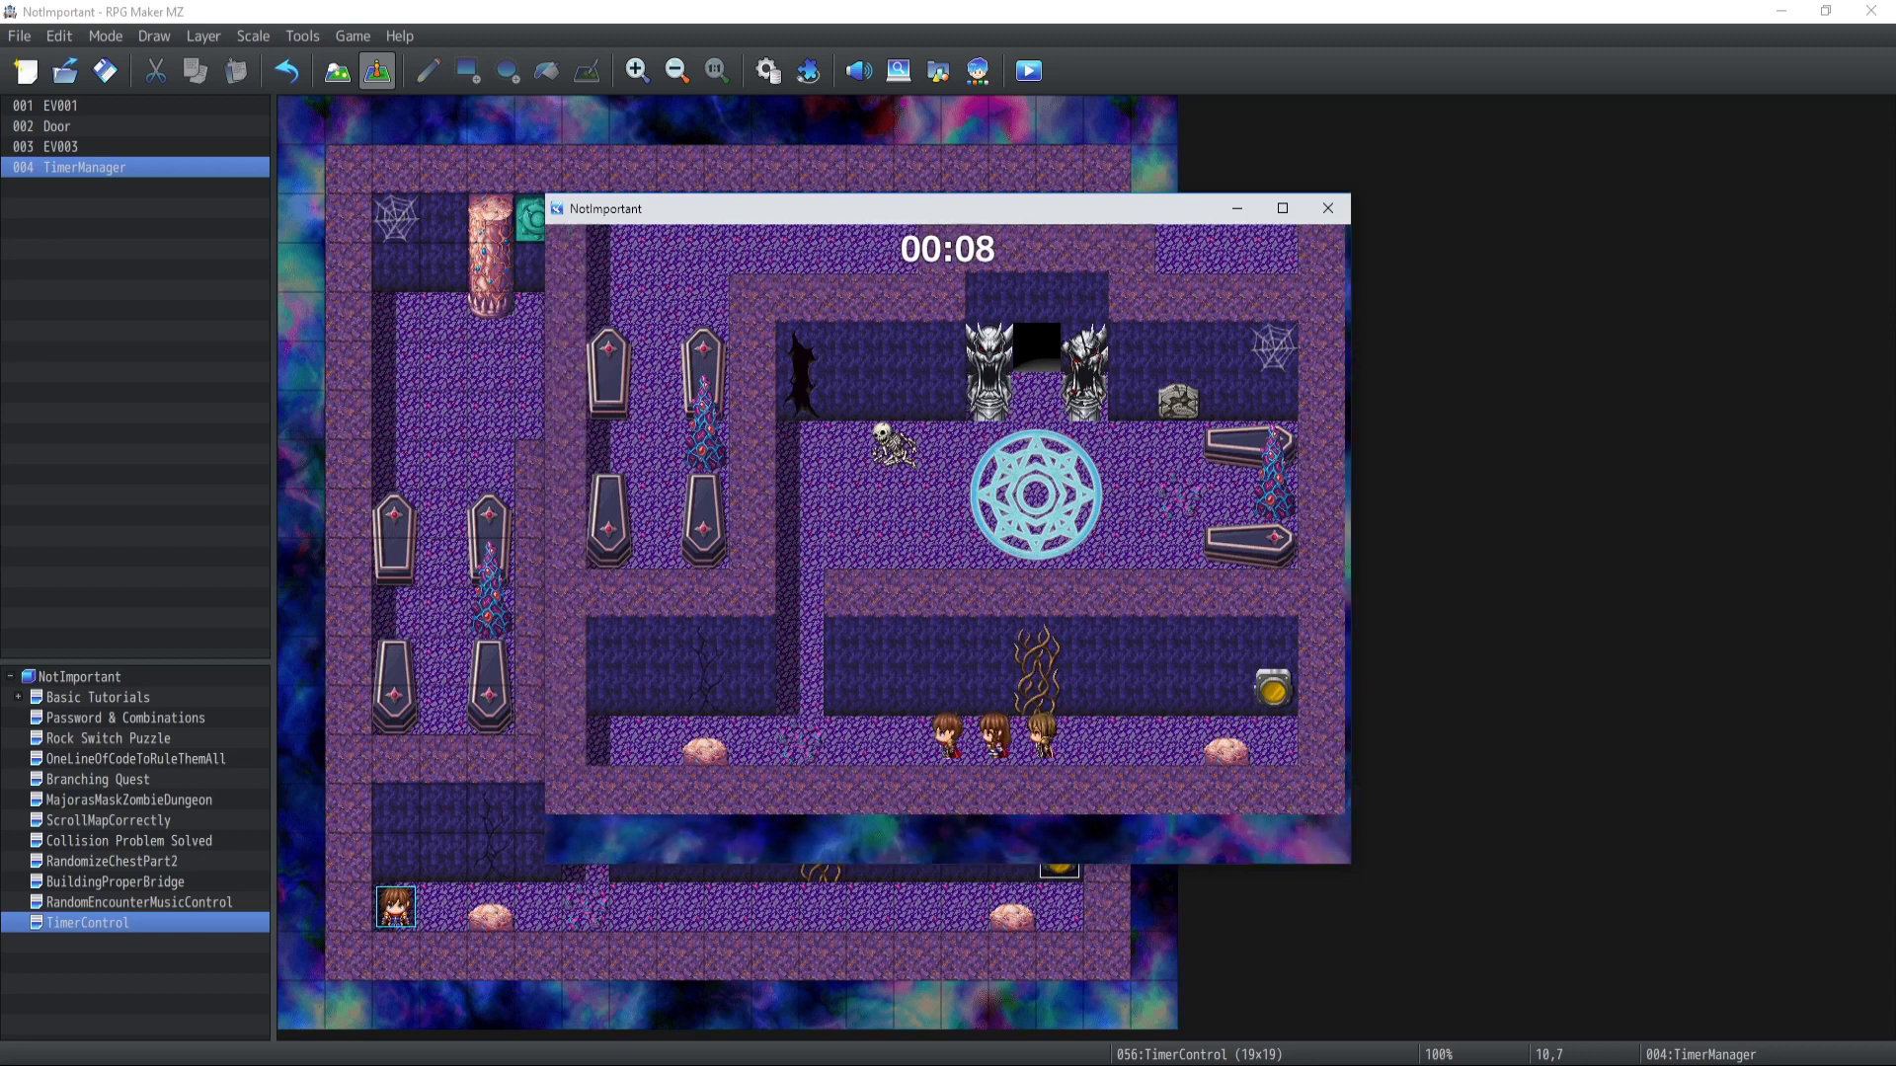
key("Up")
key("Right")
key("Up")
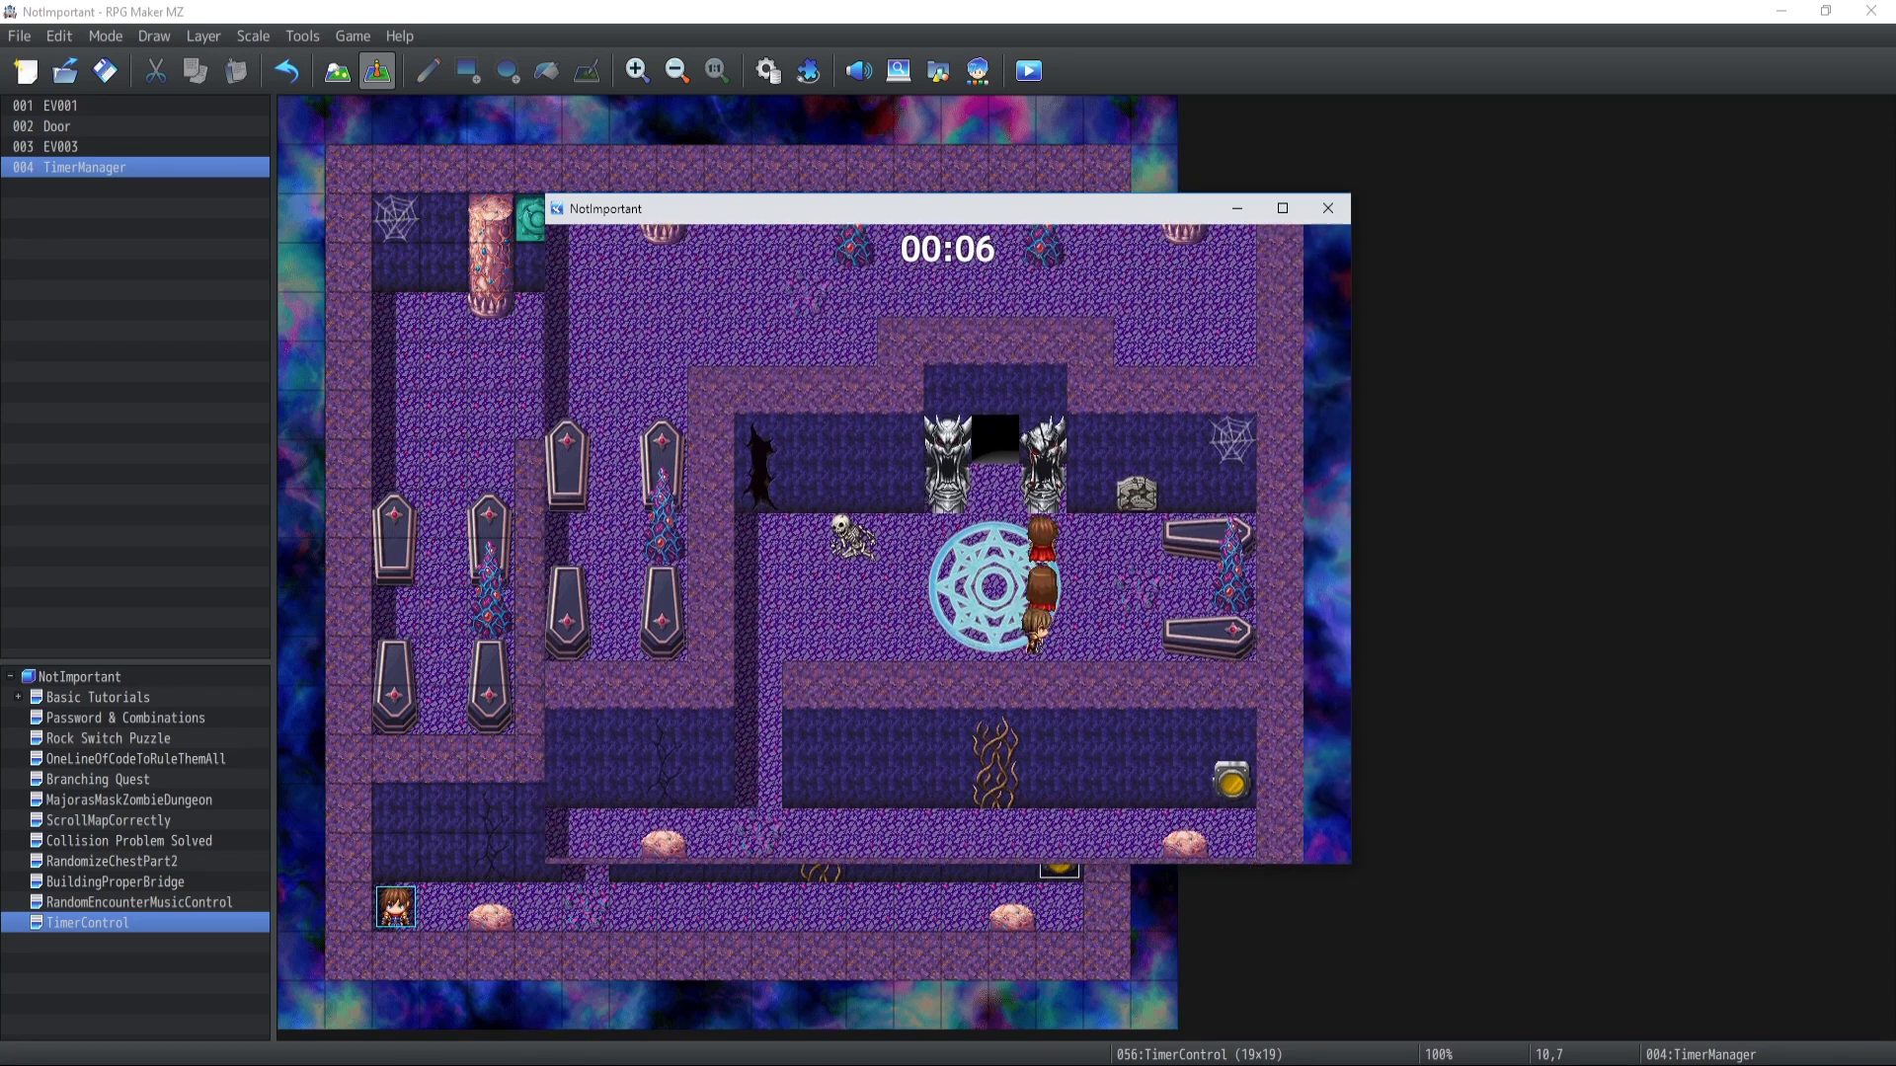
key("Up")
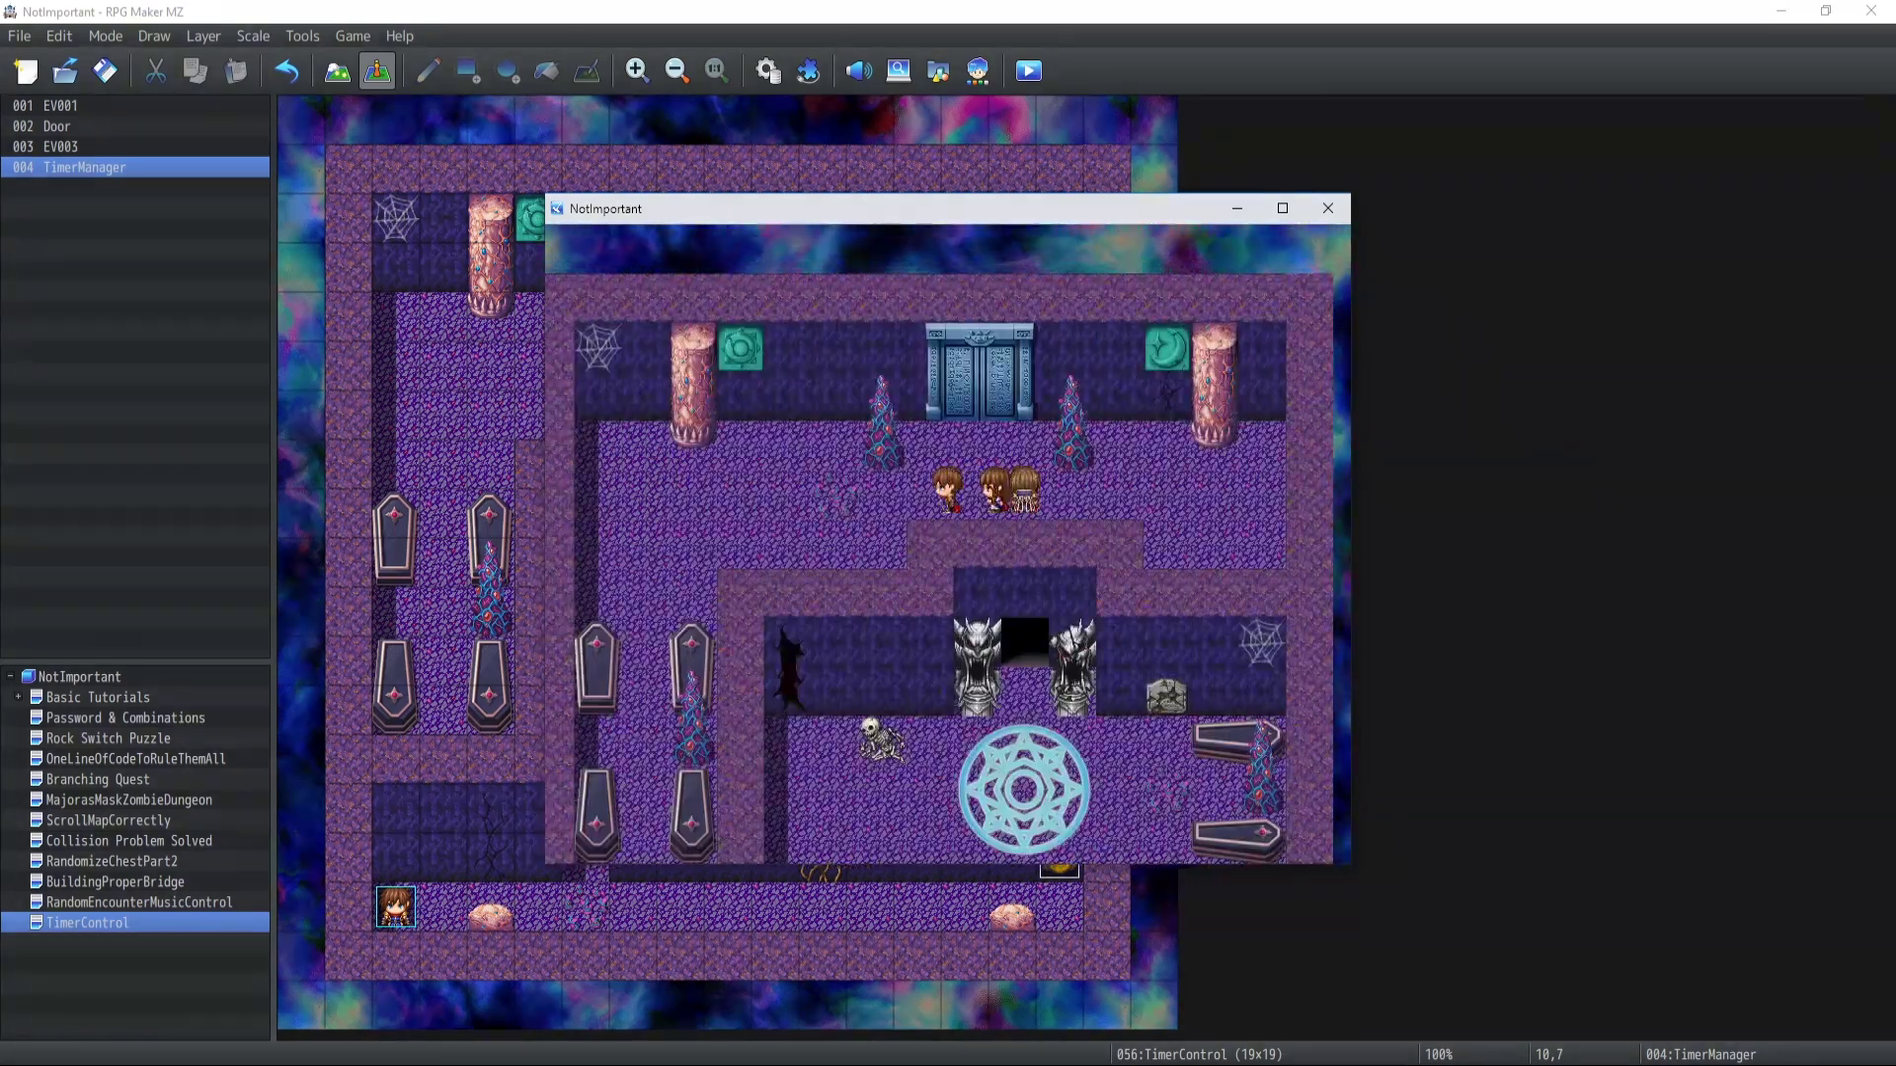
key("Right")
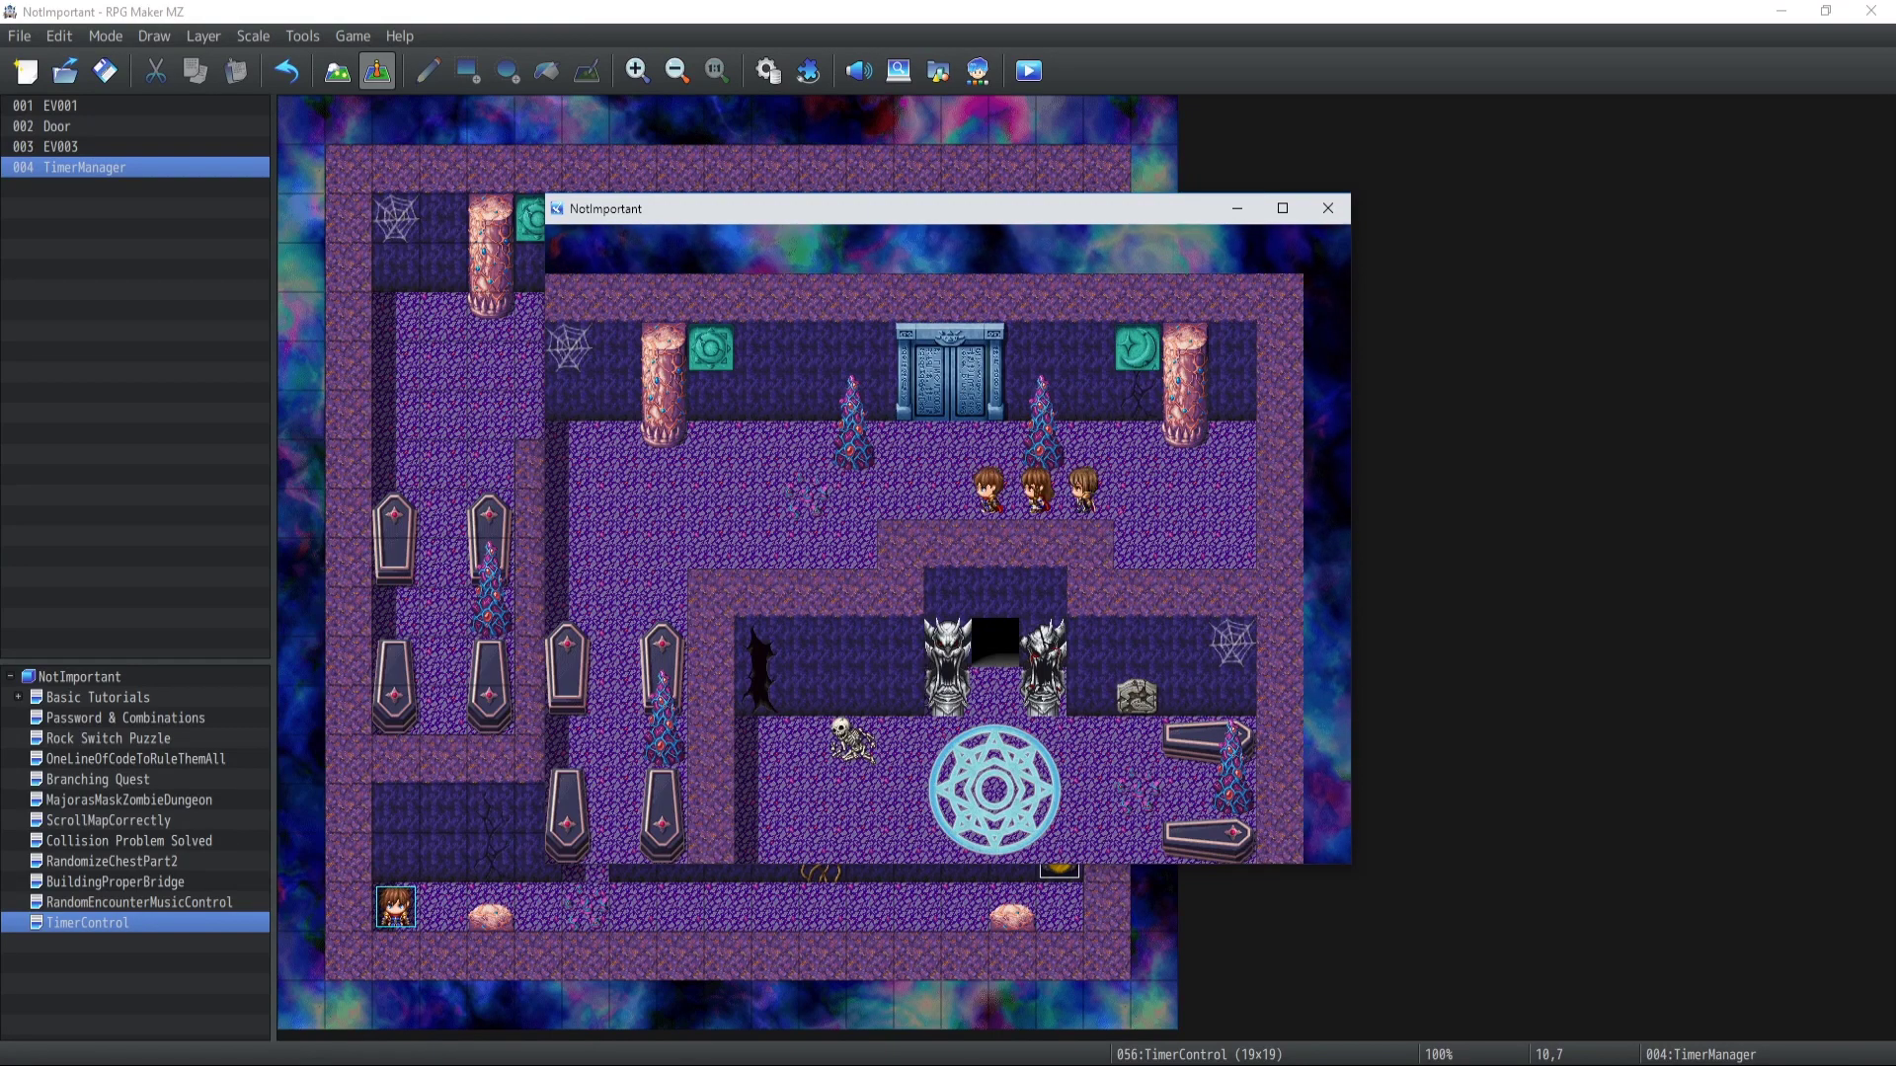
key("Left")
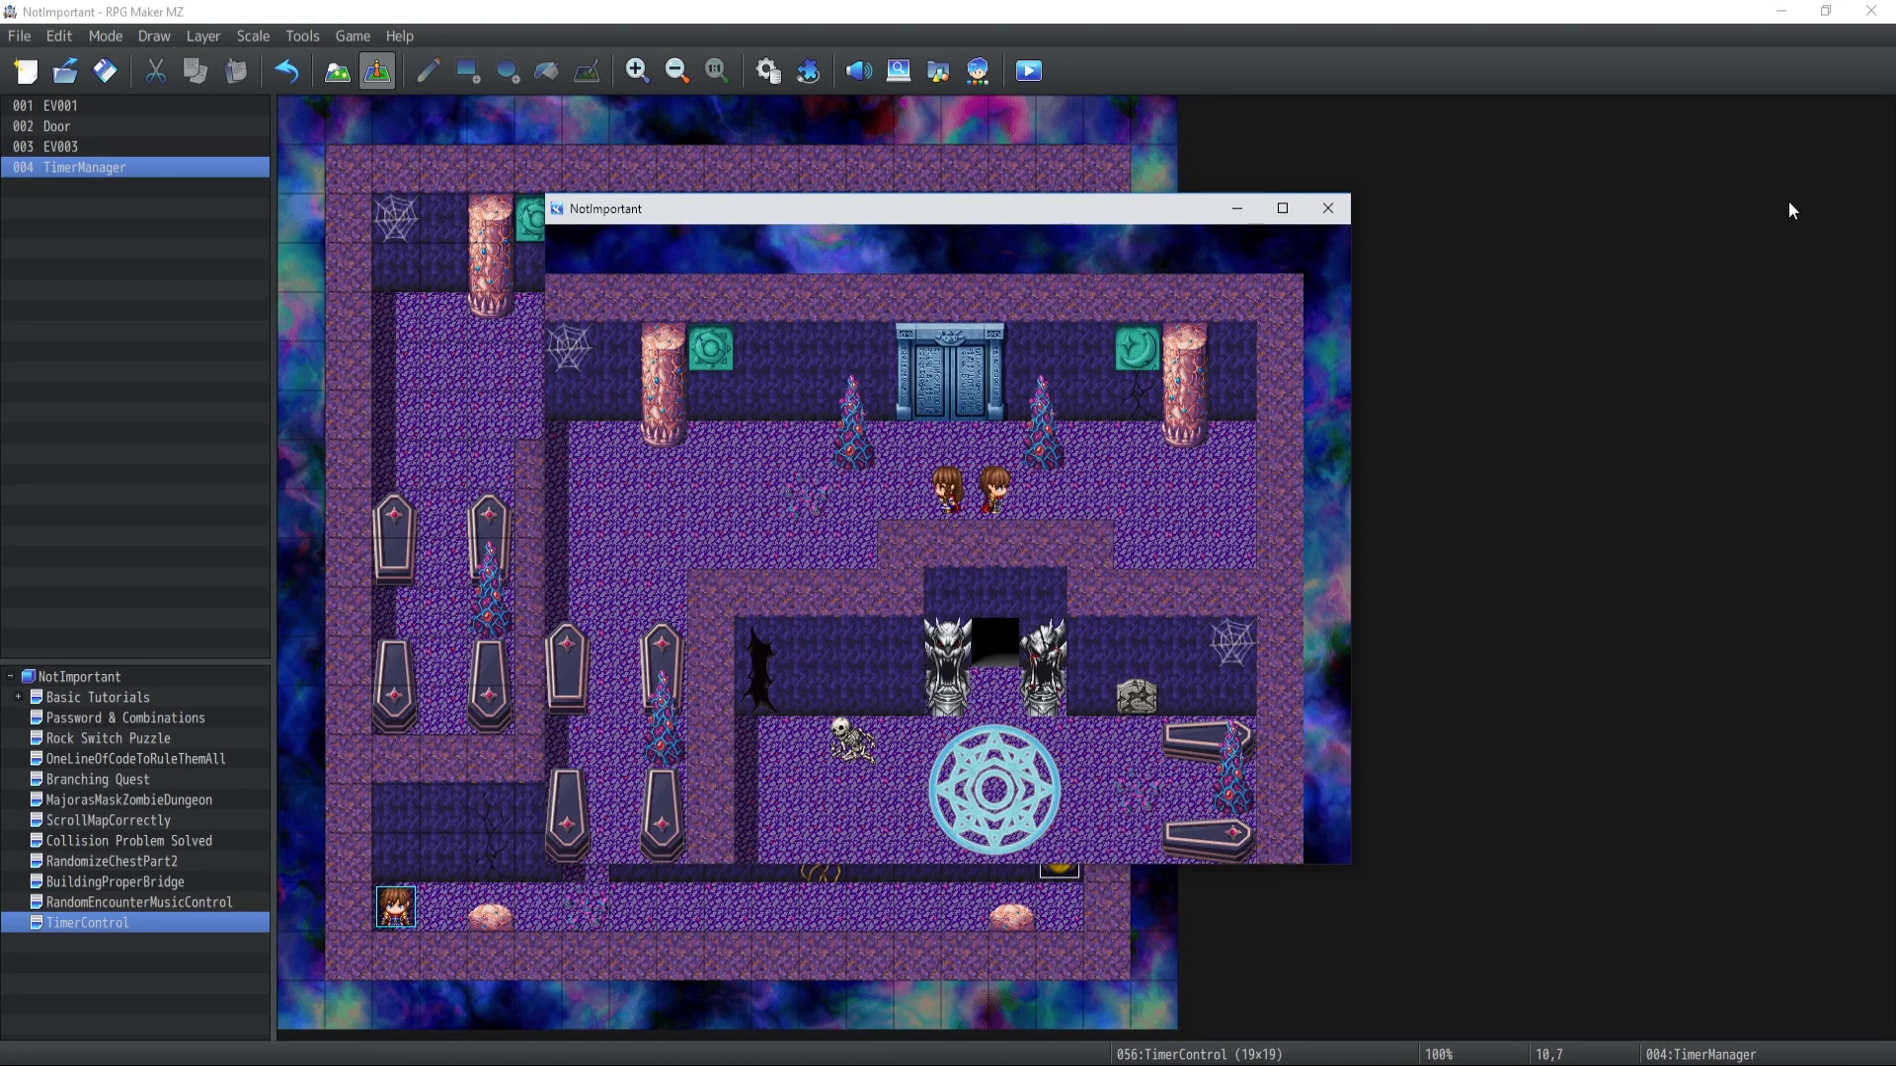
left_click(1328, 209)
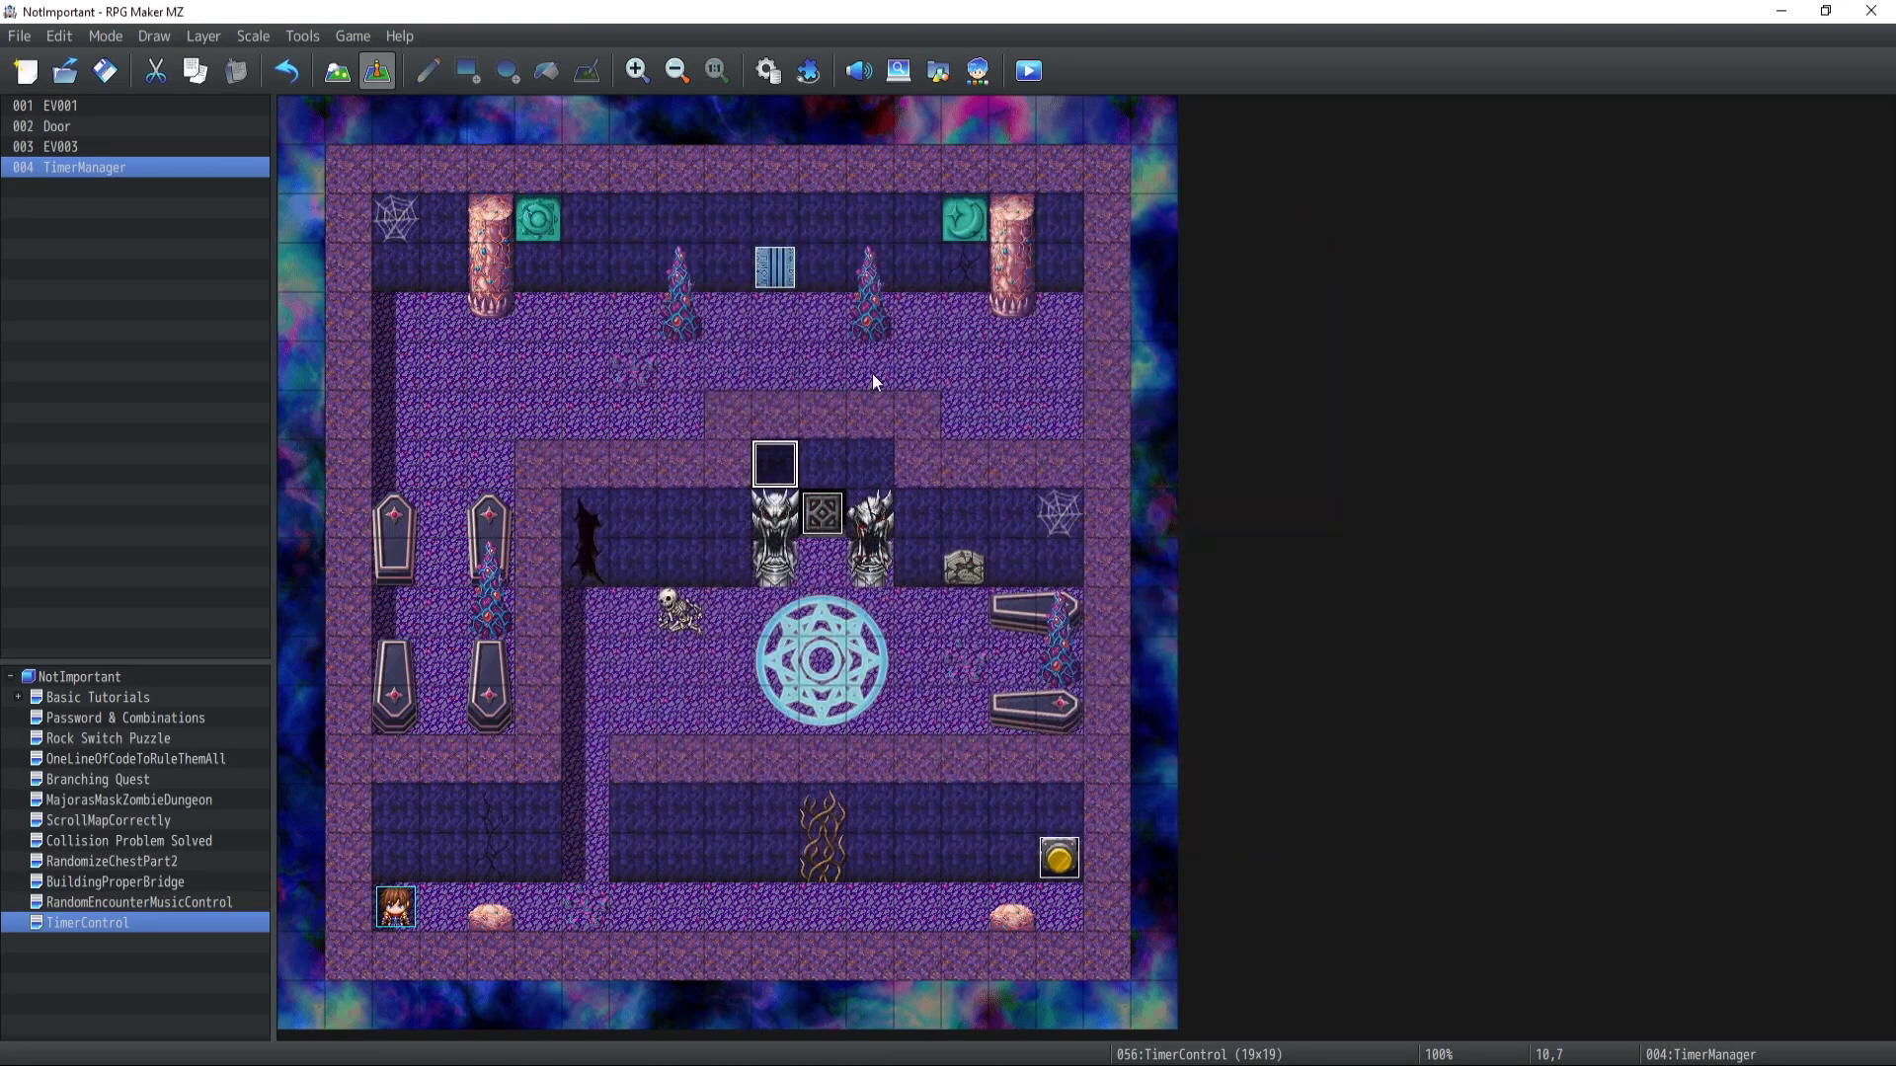
double_click(789, 454)
left_click(533, 265)
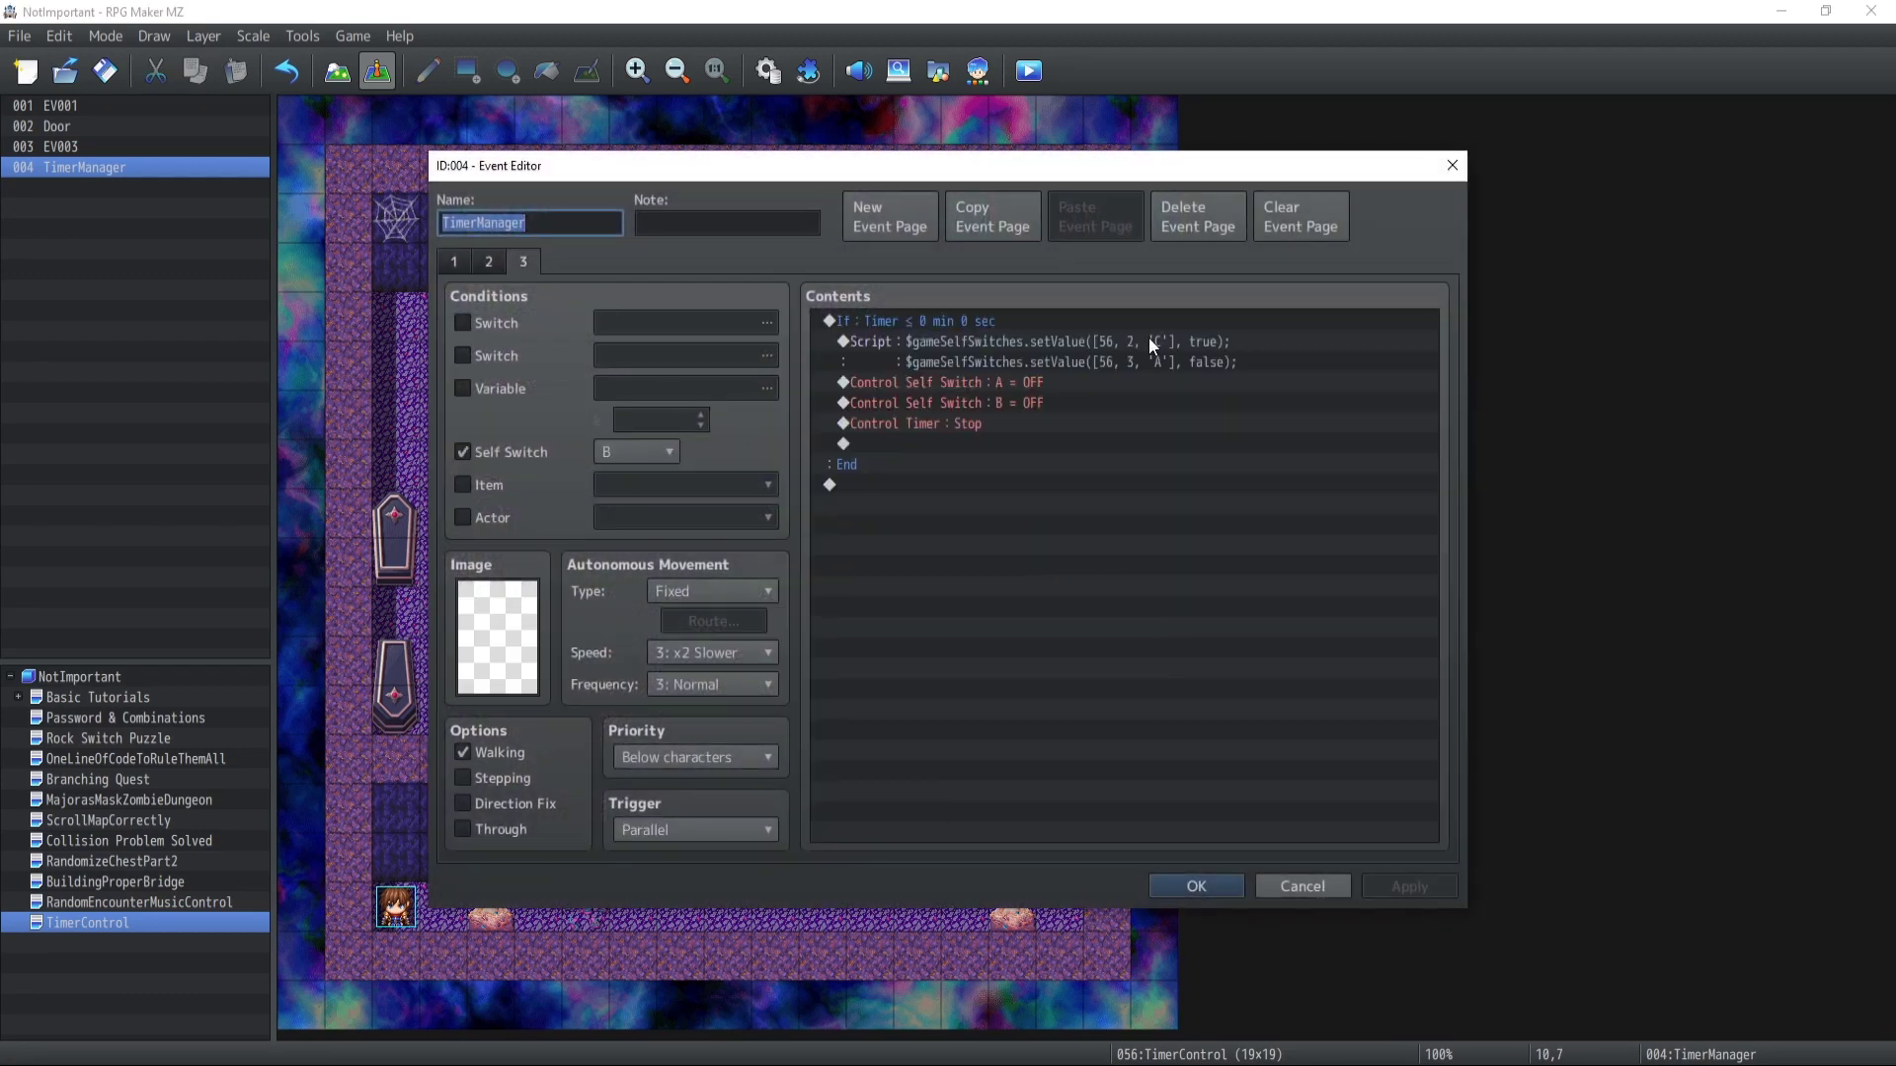
left_click(998, 352)
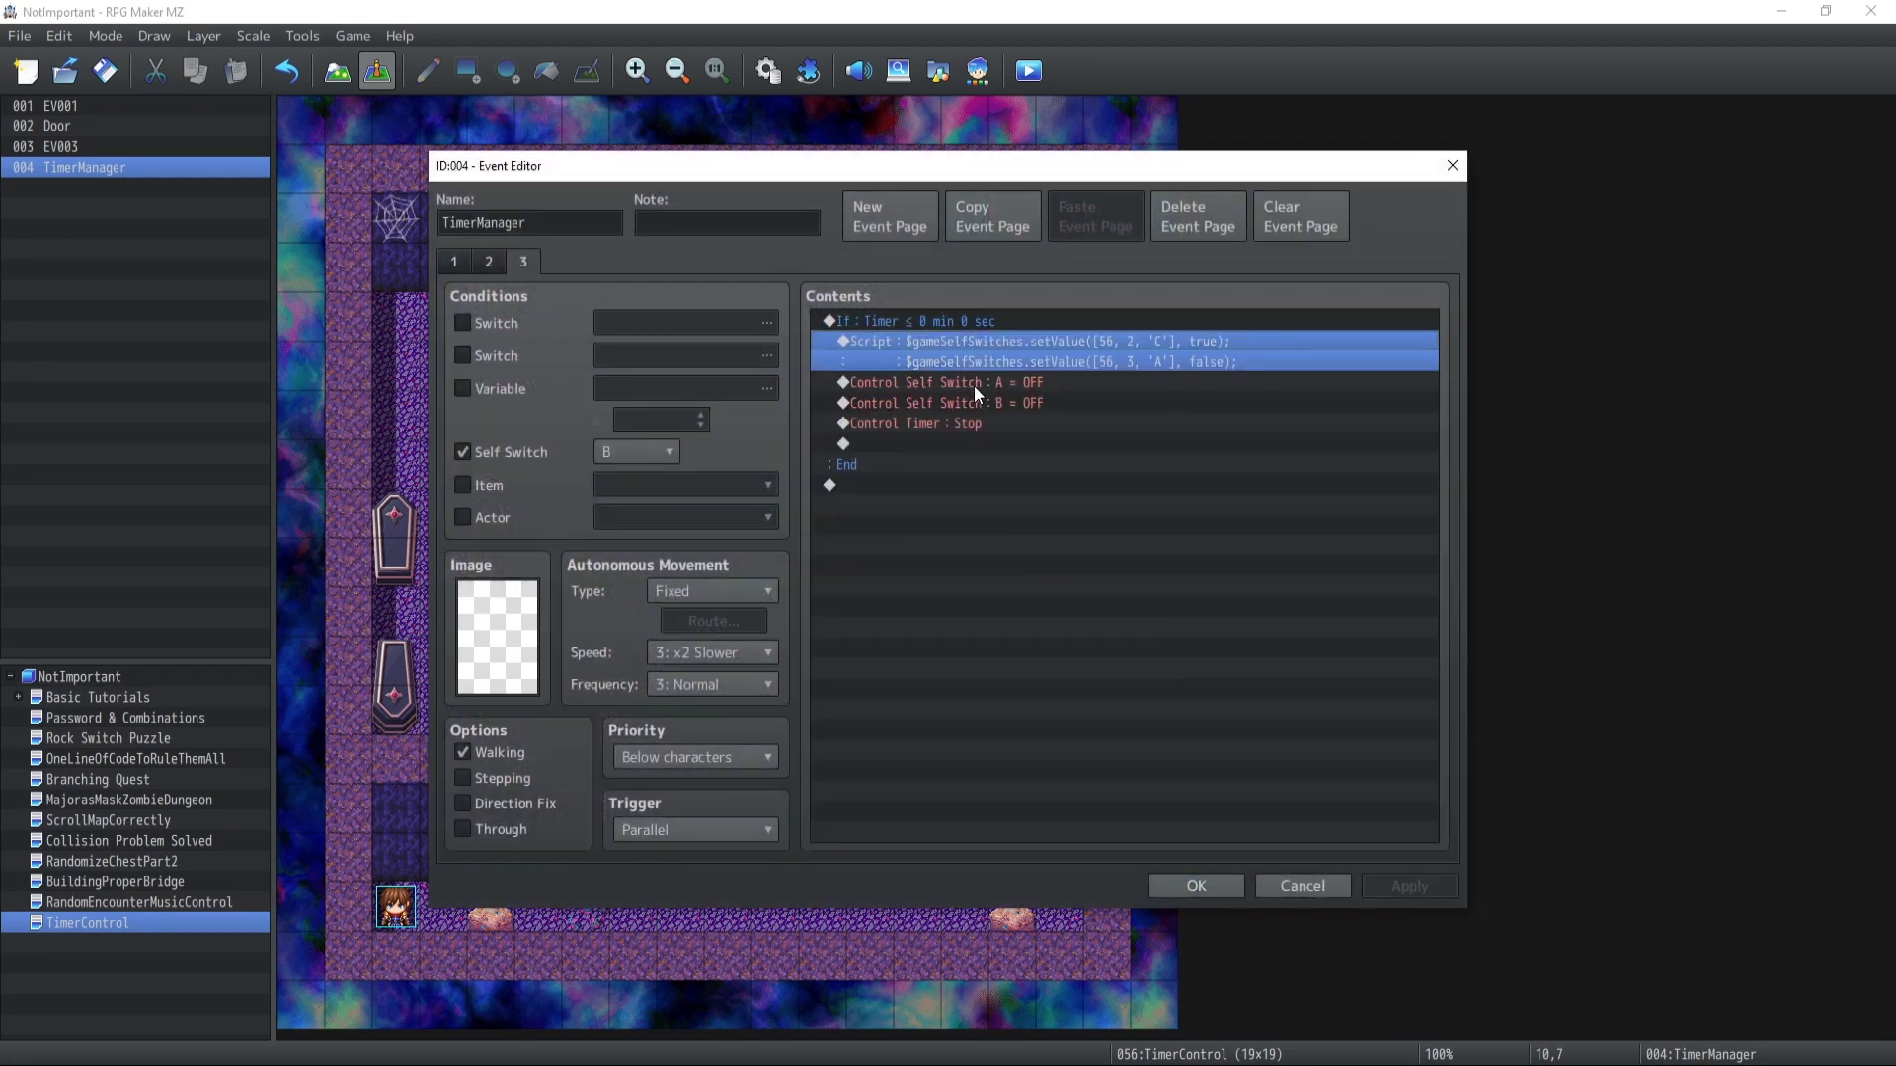
left_click(967, 385)
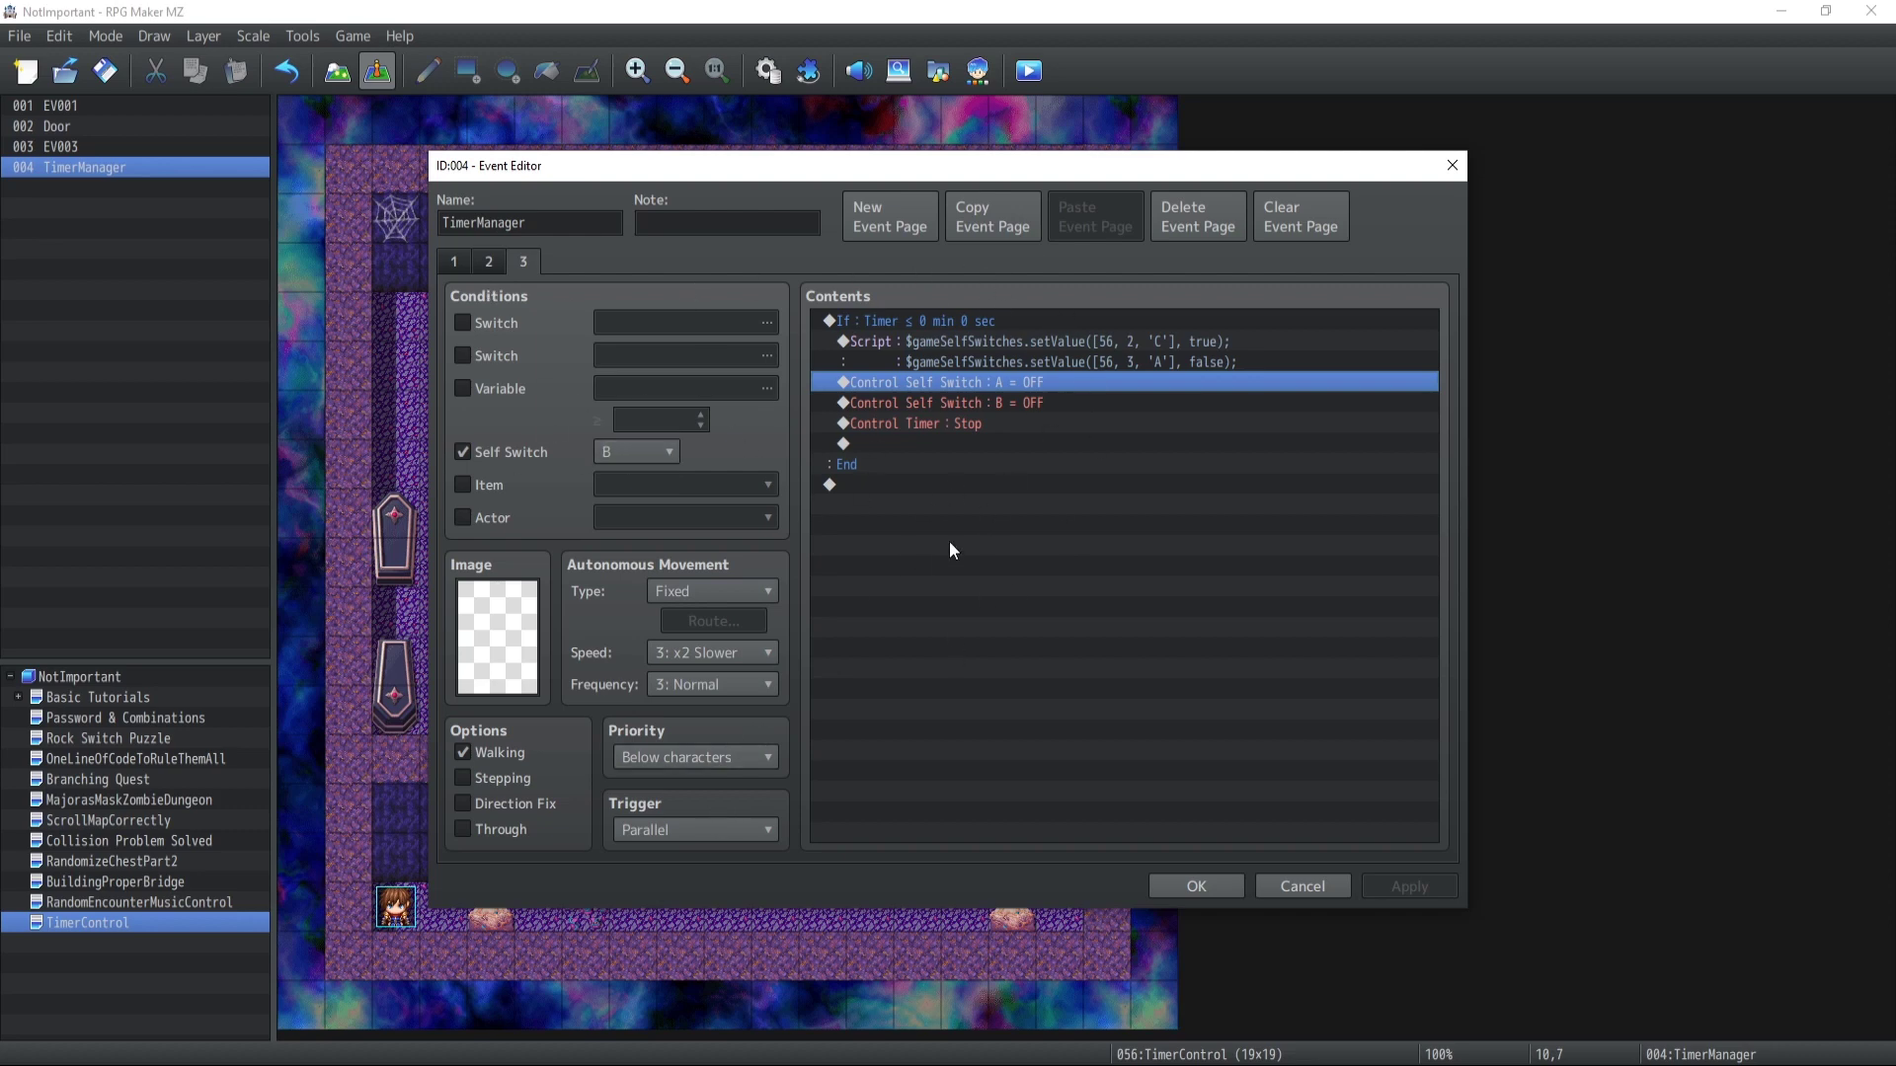
left_click(1293, 893)
double_click(817, 515)
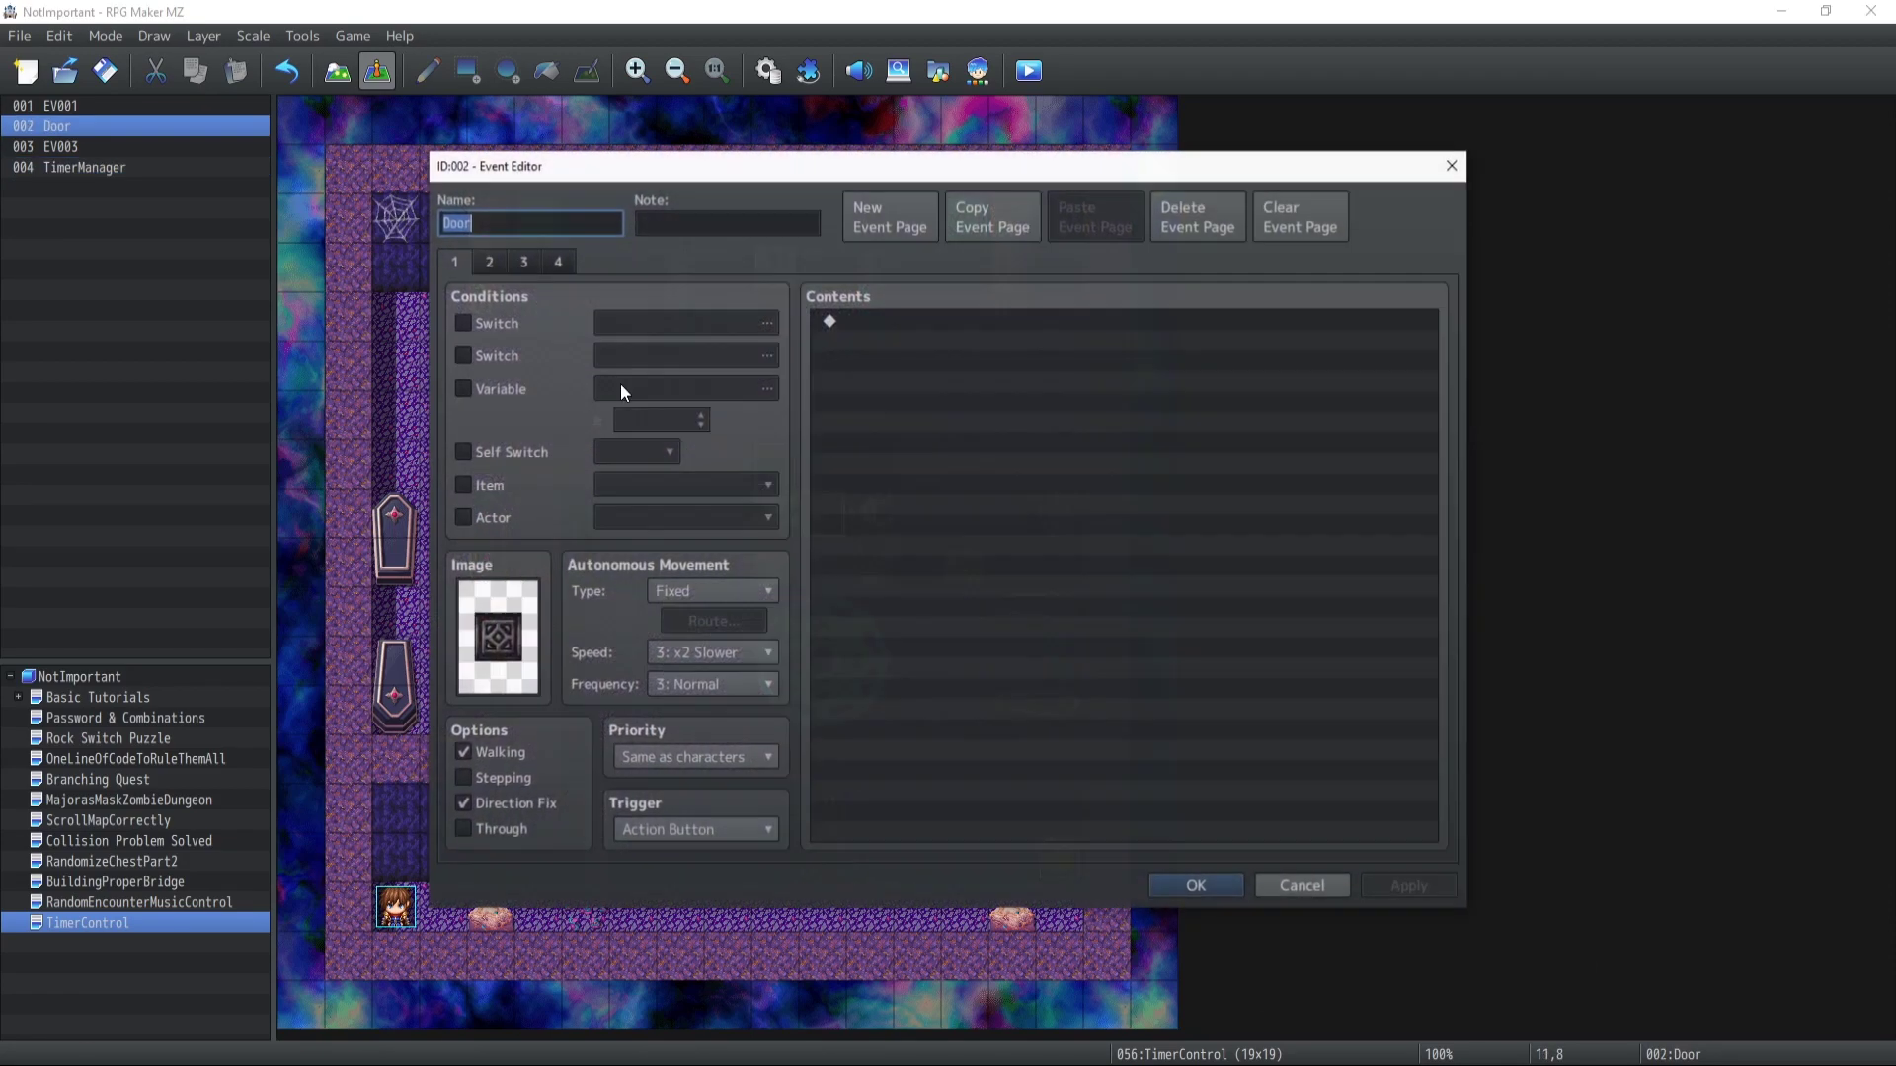
left_click(490, 261)
left_click(523, 260)
left_click(490, 261)
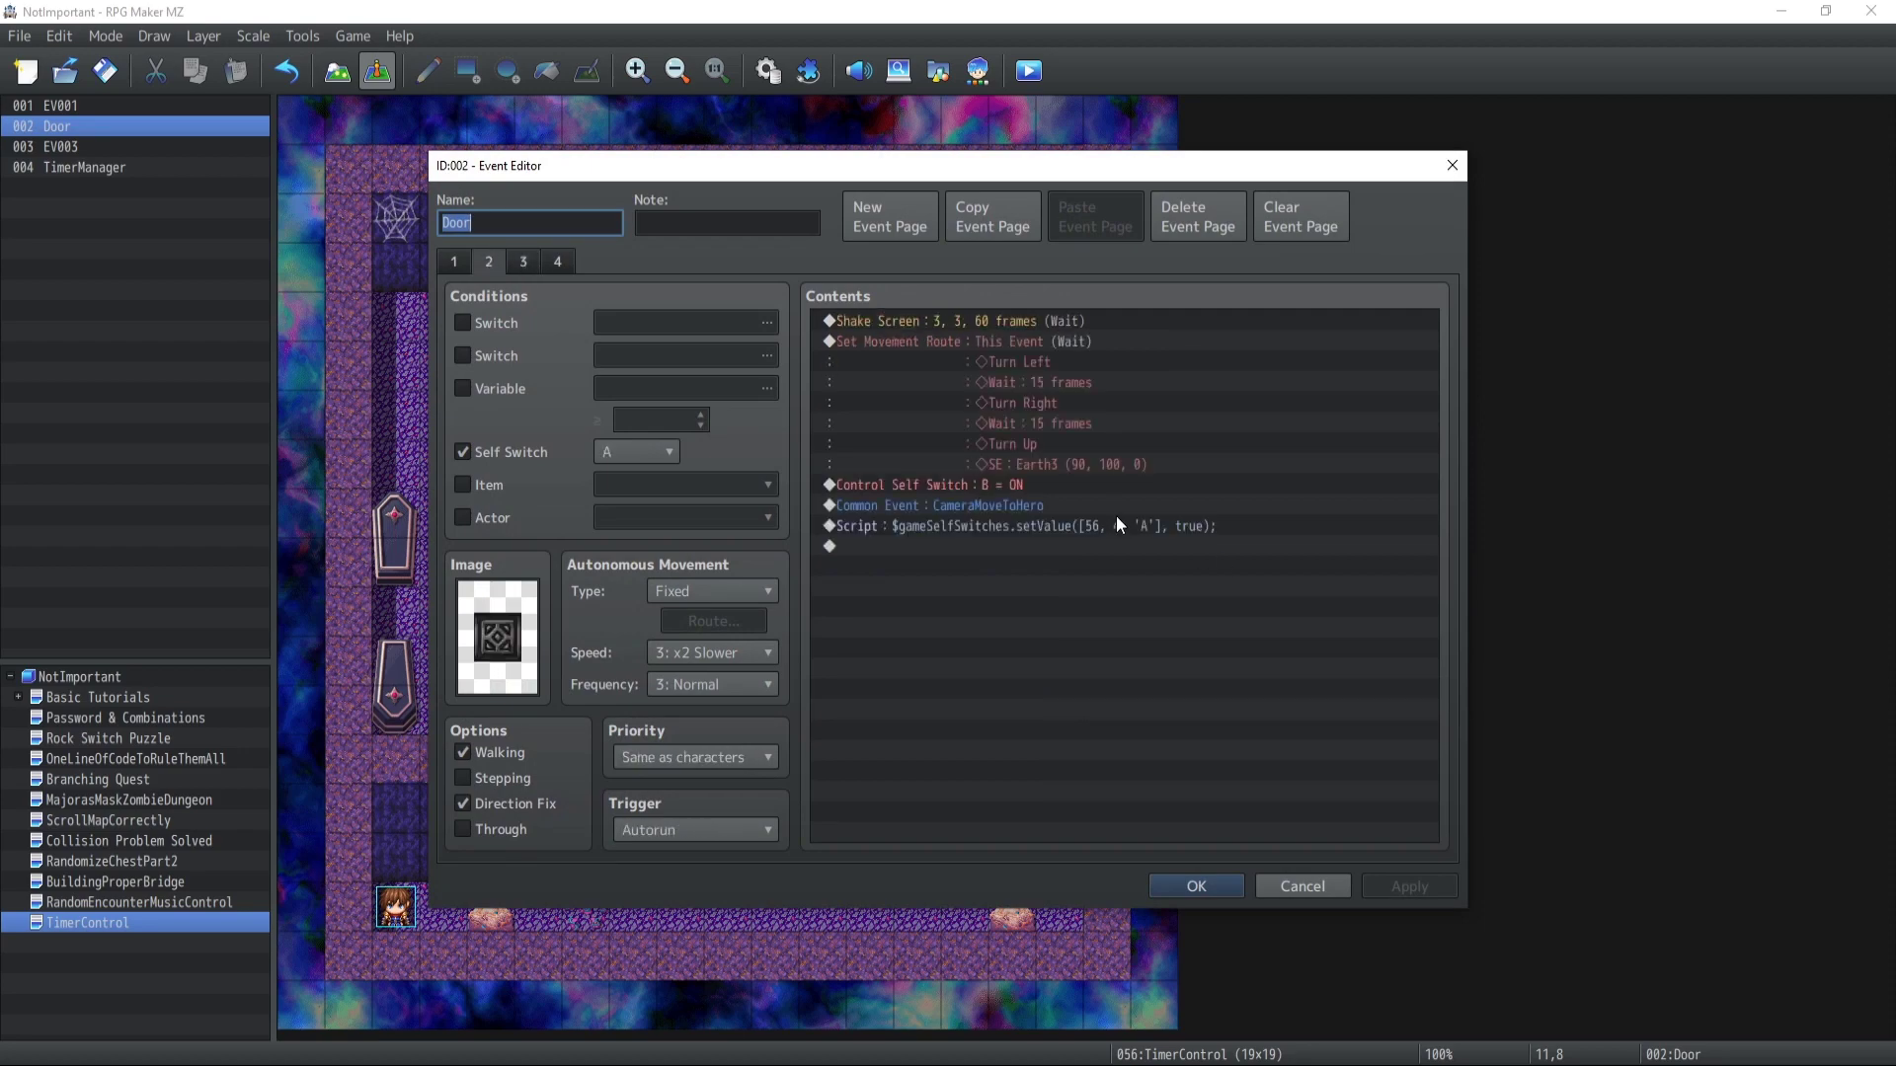
left_click(1258, 878)
double_click(779, 454)
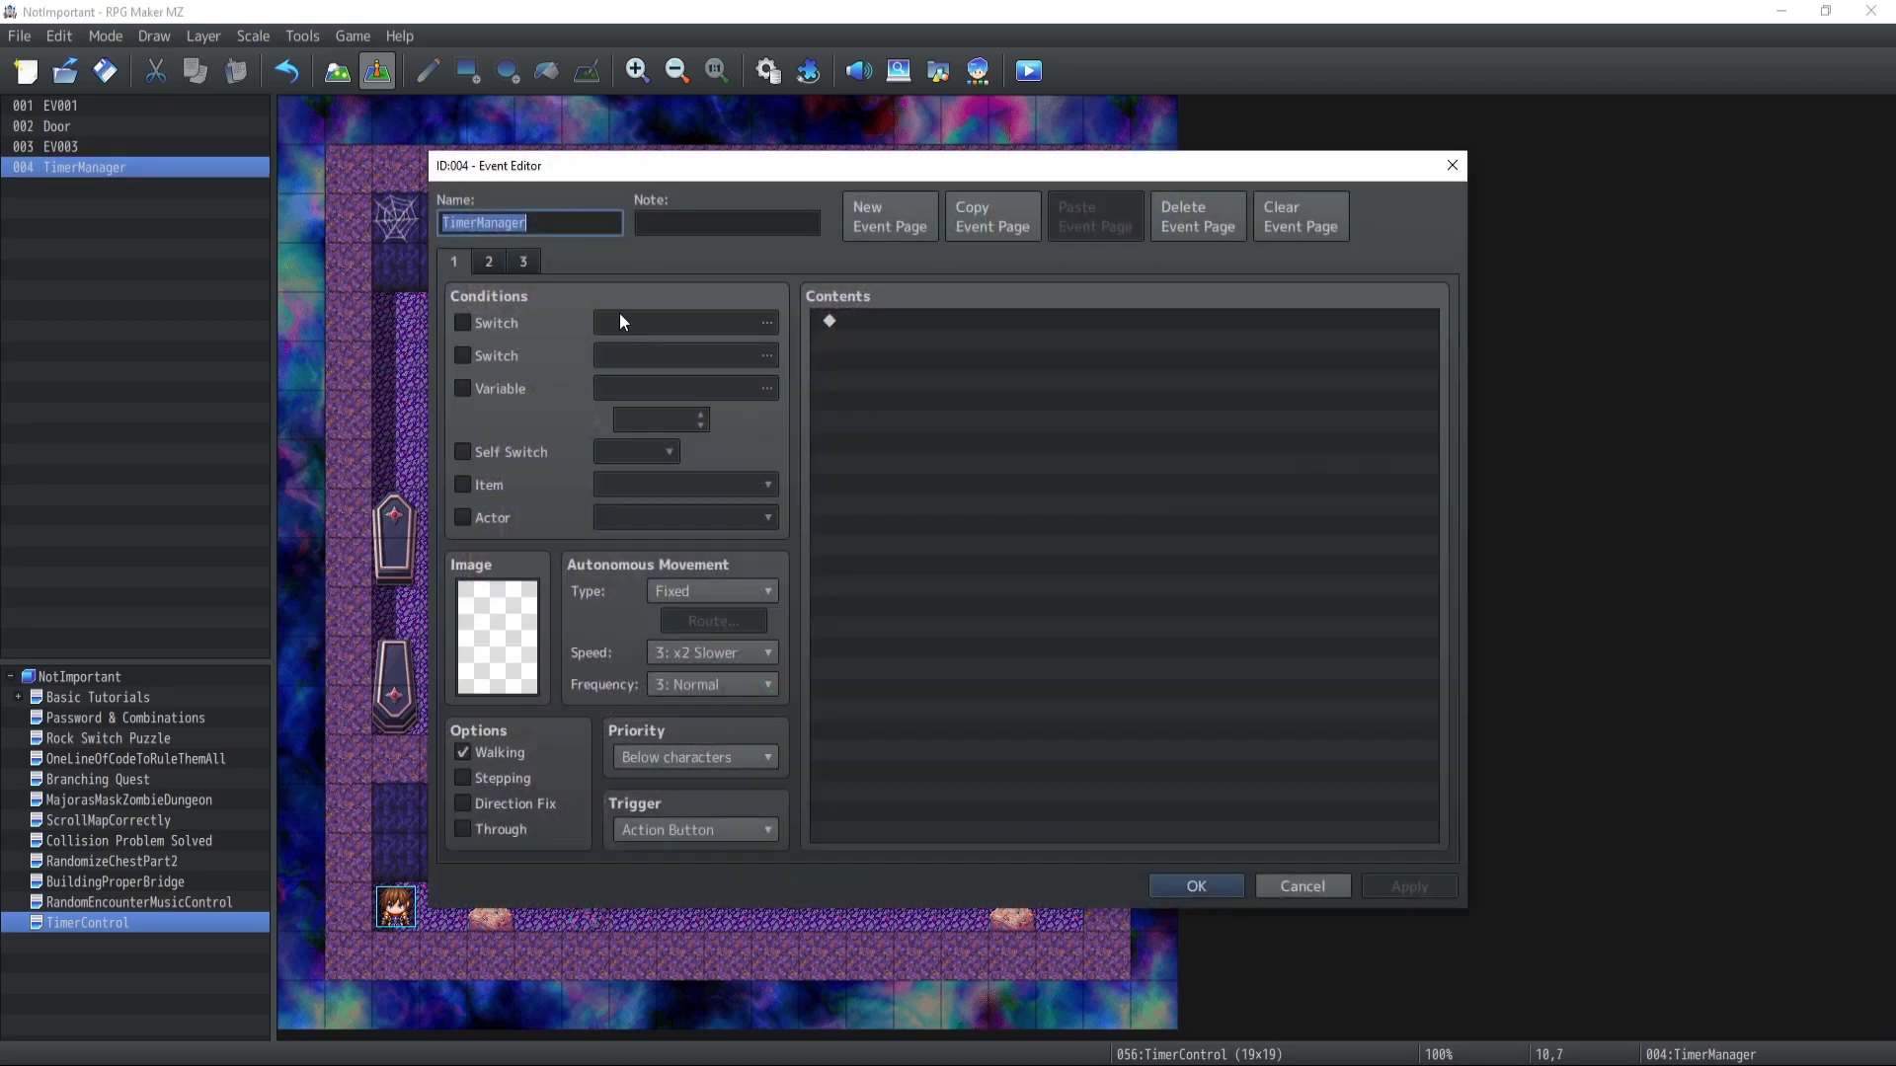
left_click(525, 271)
left_click(482, 273)
left_click(521, 267)
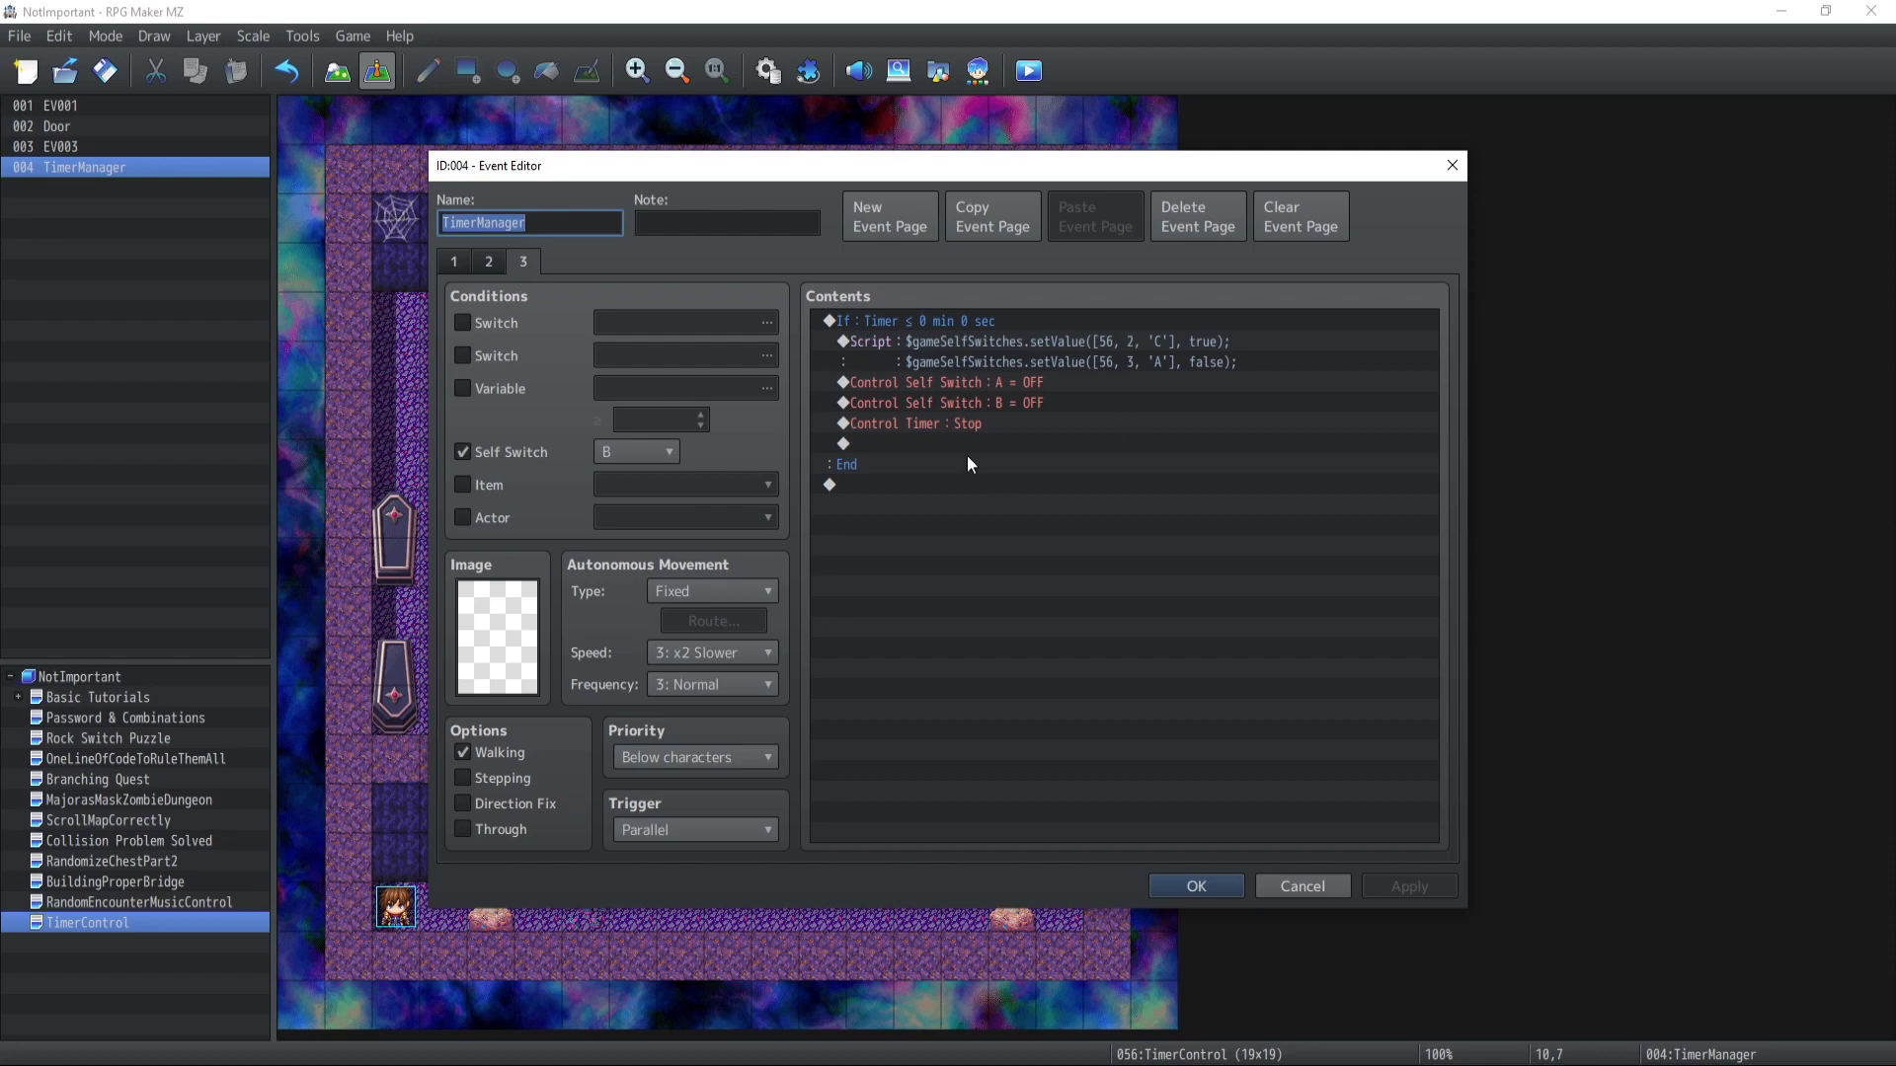
left_click(1292, 885)
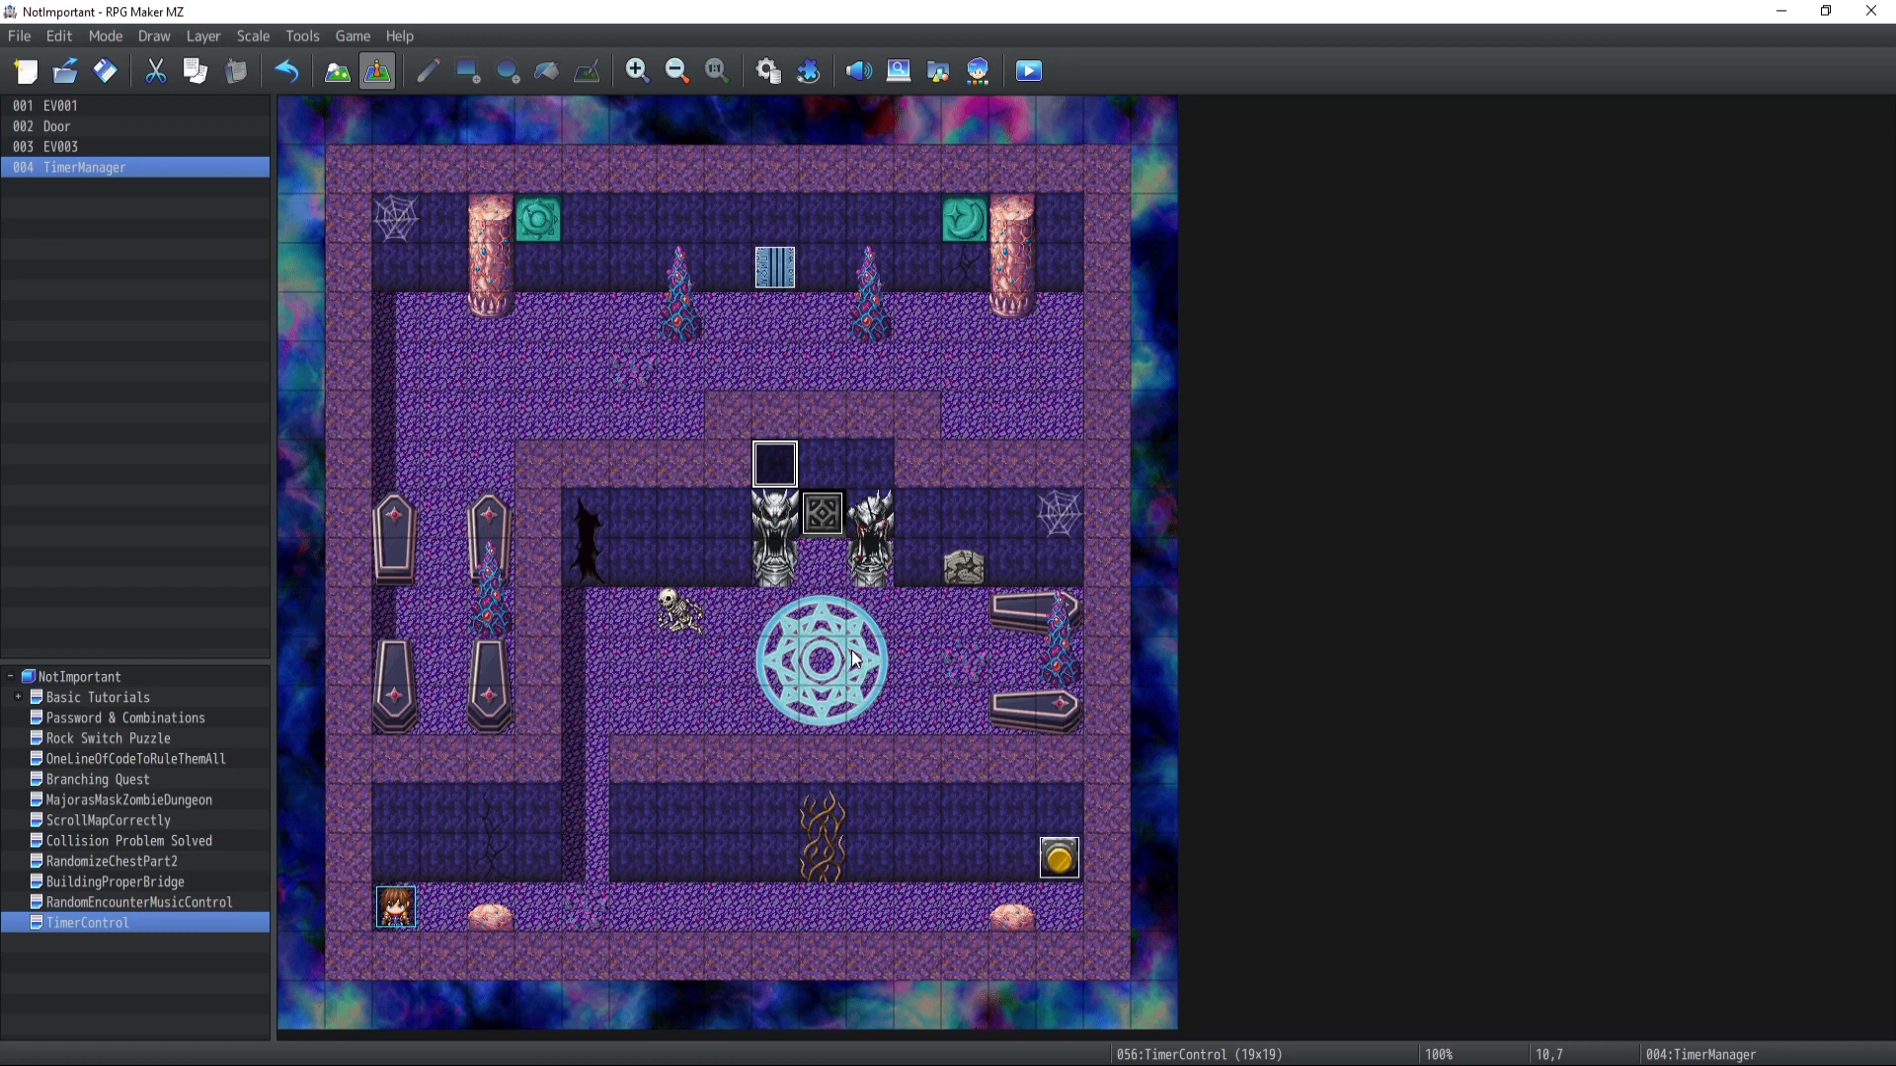
double_click(1057, 861)
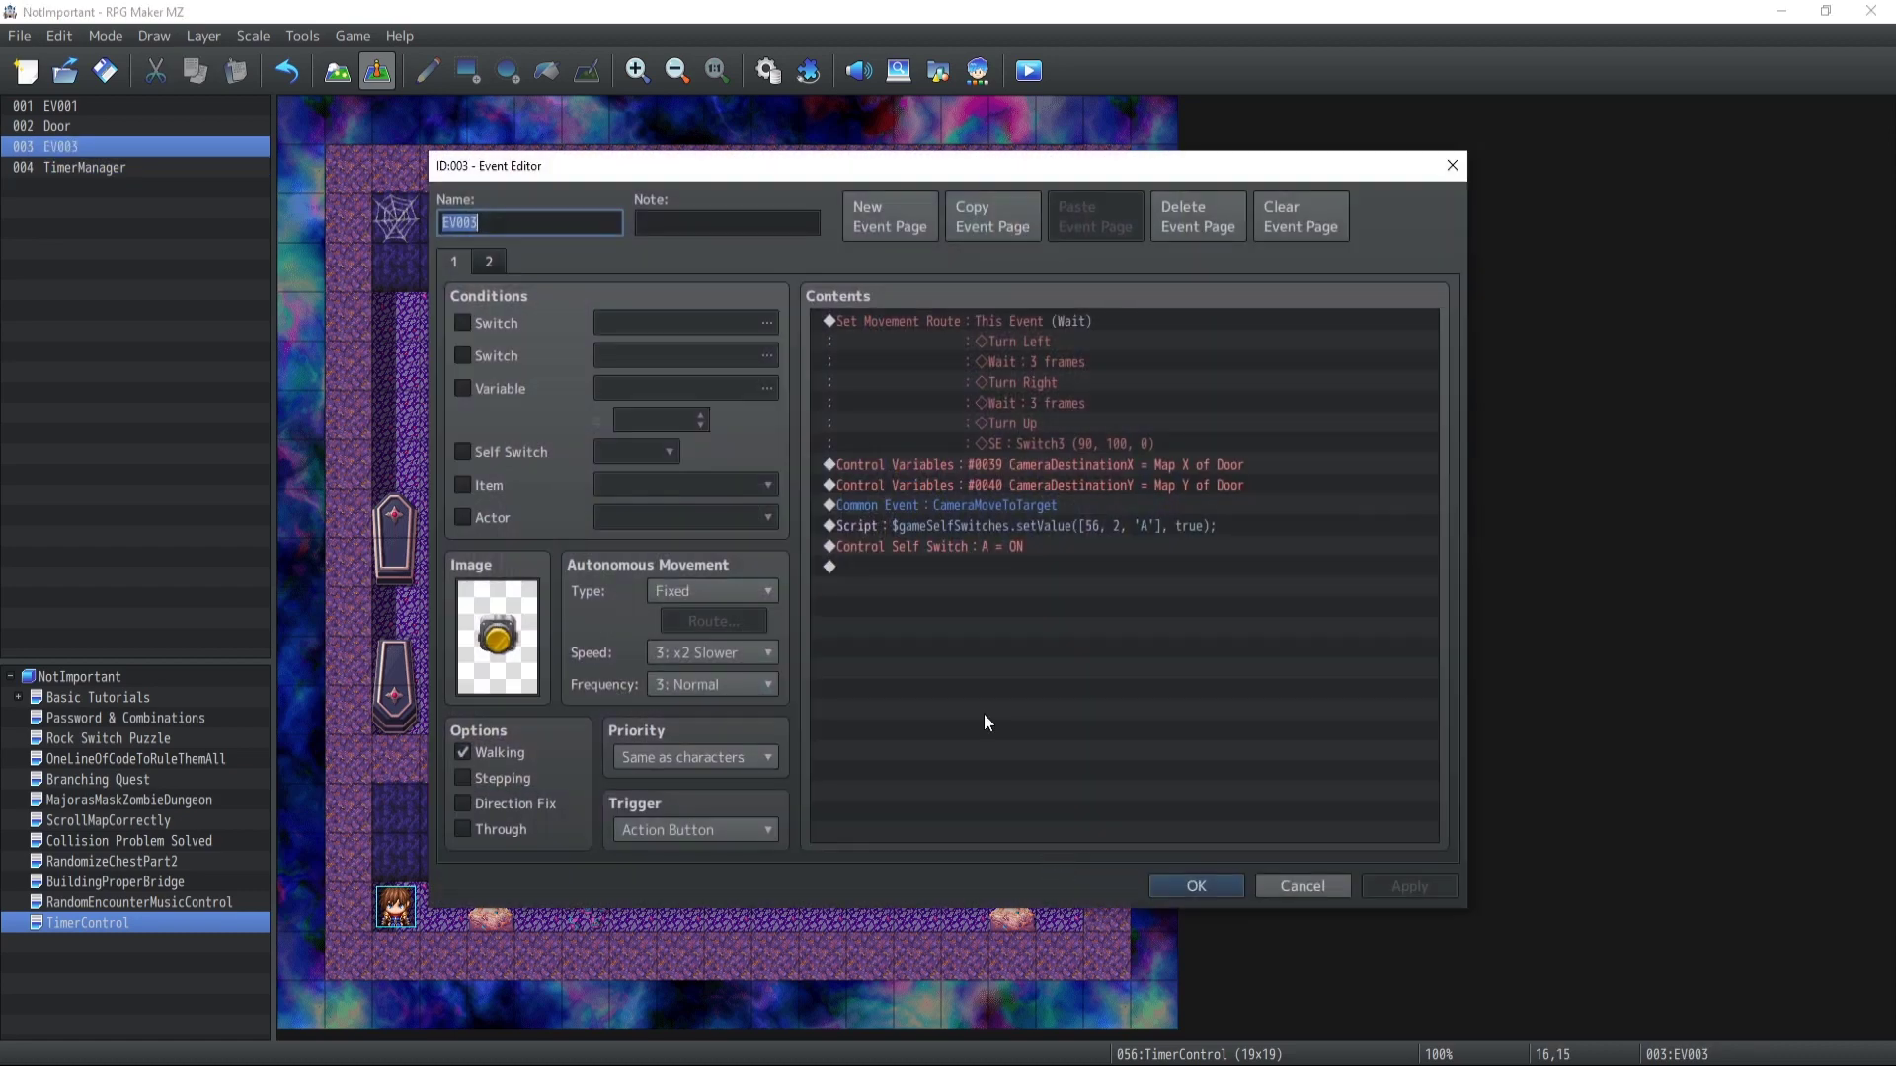
left_click(1293, 880)
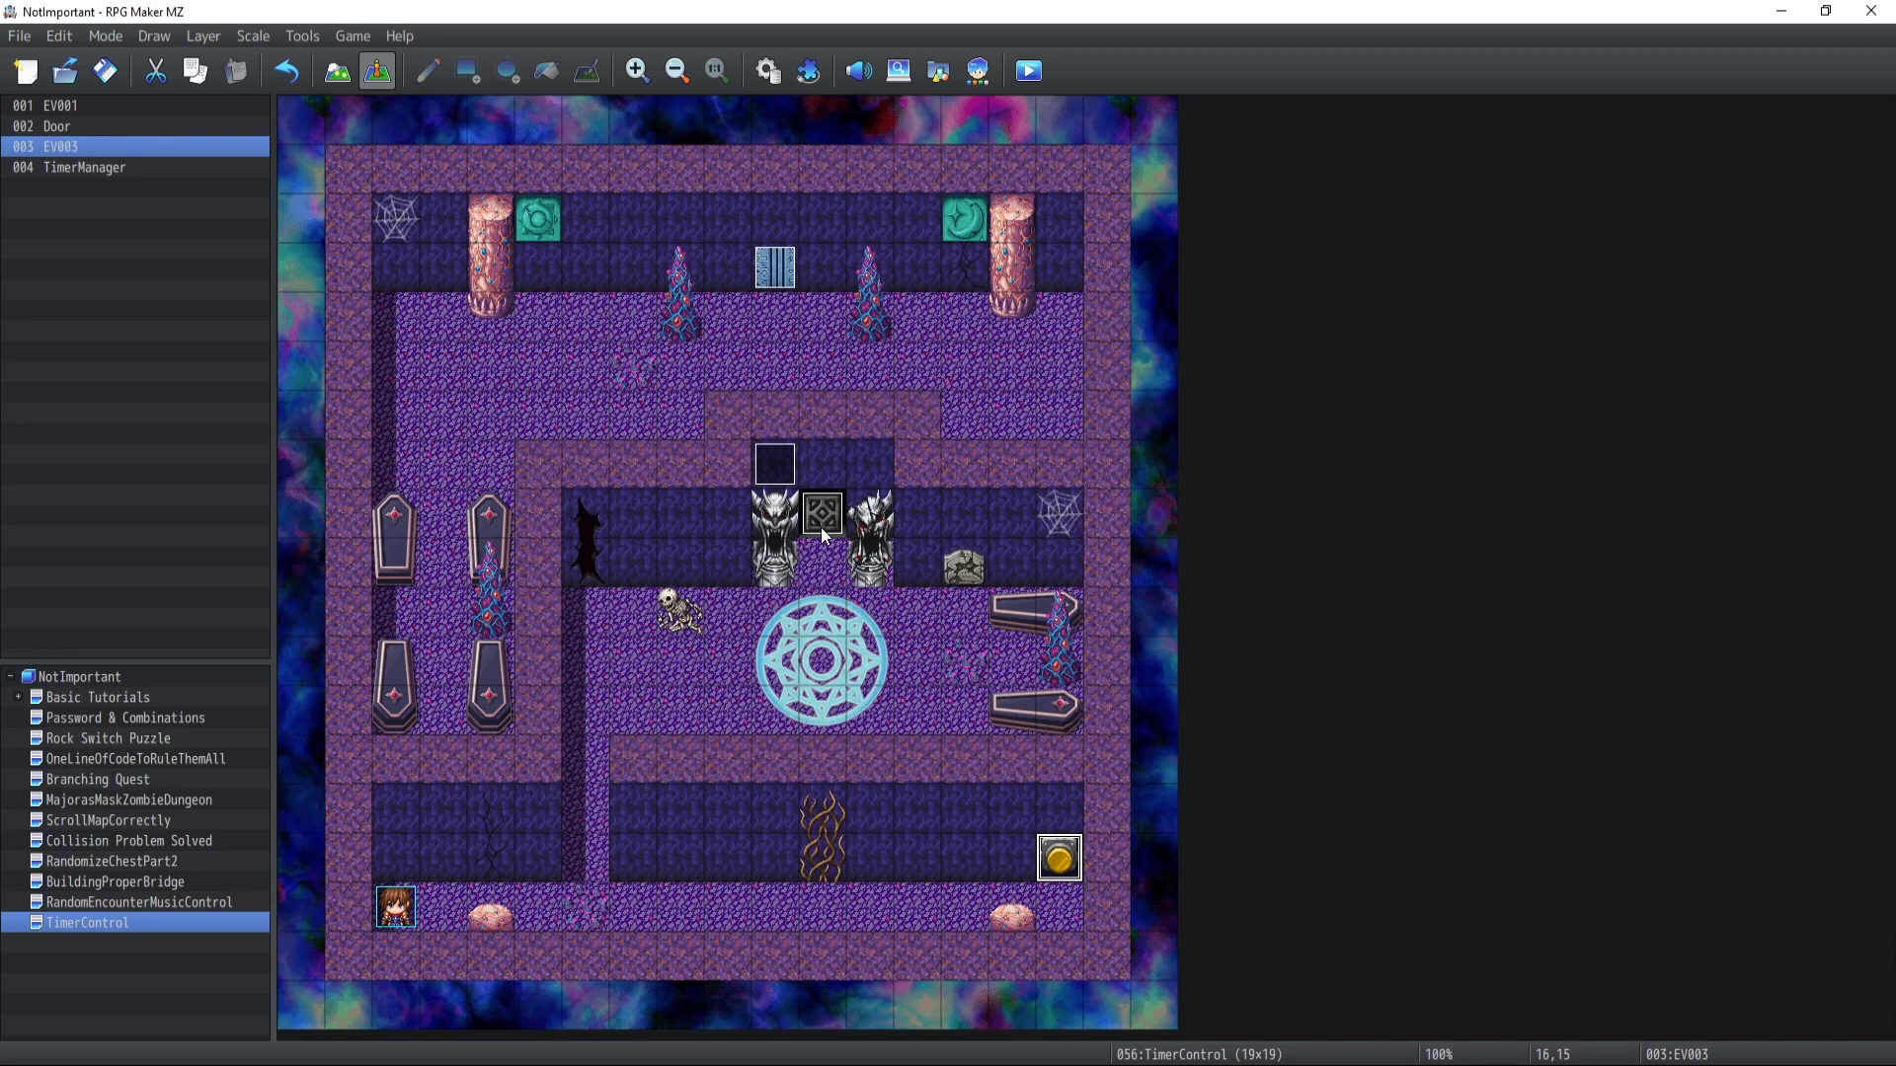
double_click(779, 483)
left_click(500, 258)
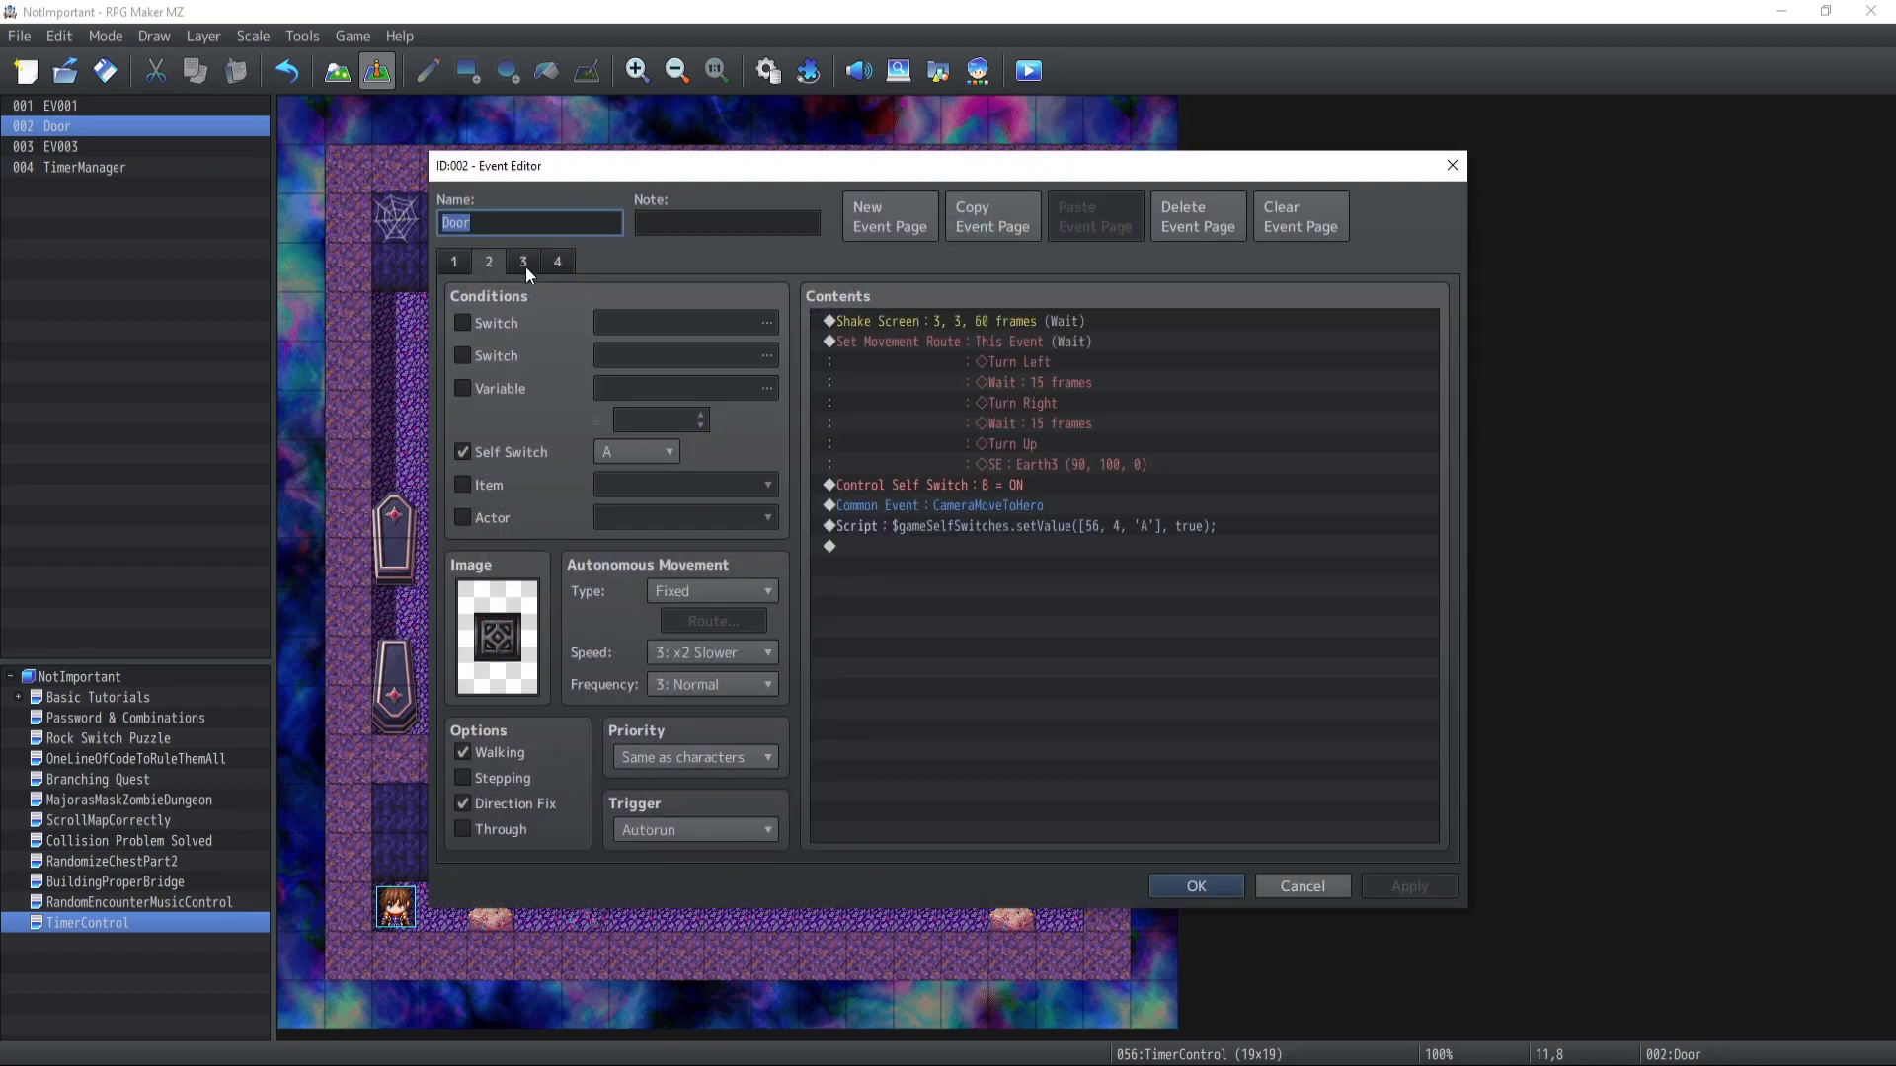
left_click(525, 264)
left_click(558, 260)
left_click(486, 263)
left_click(1299, 886)
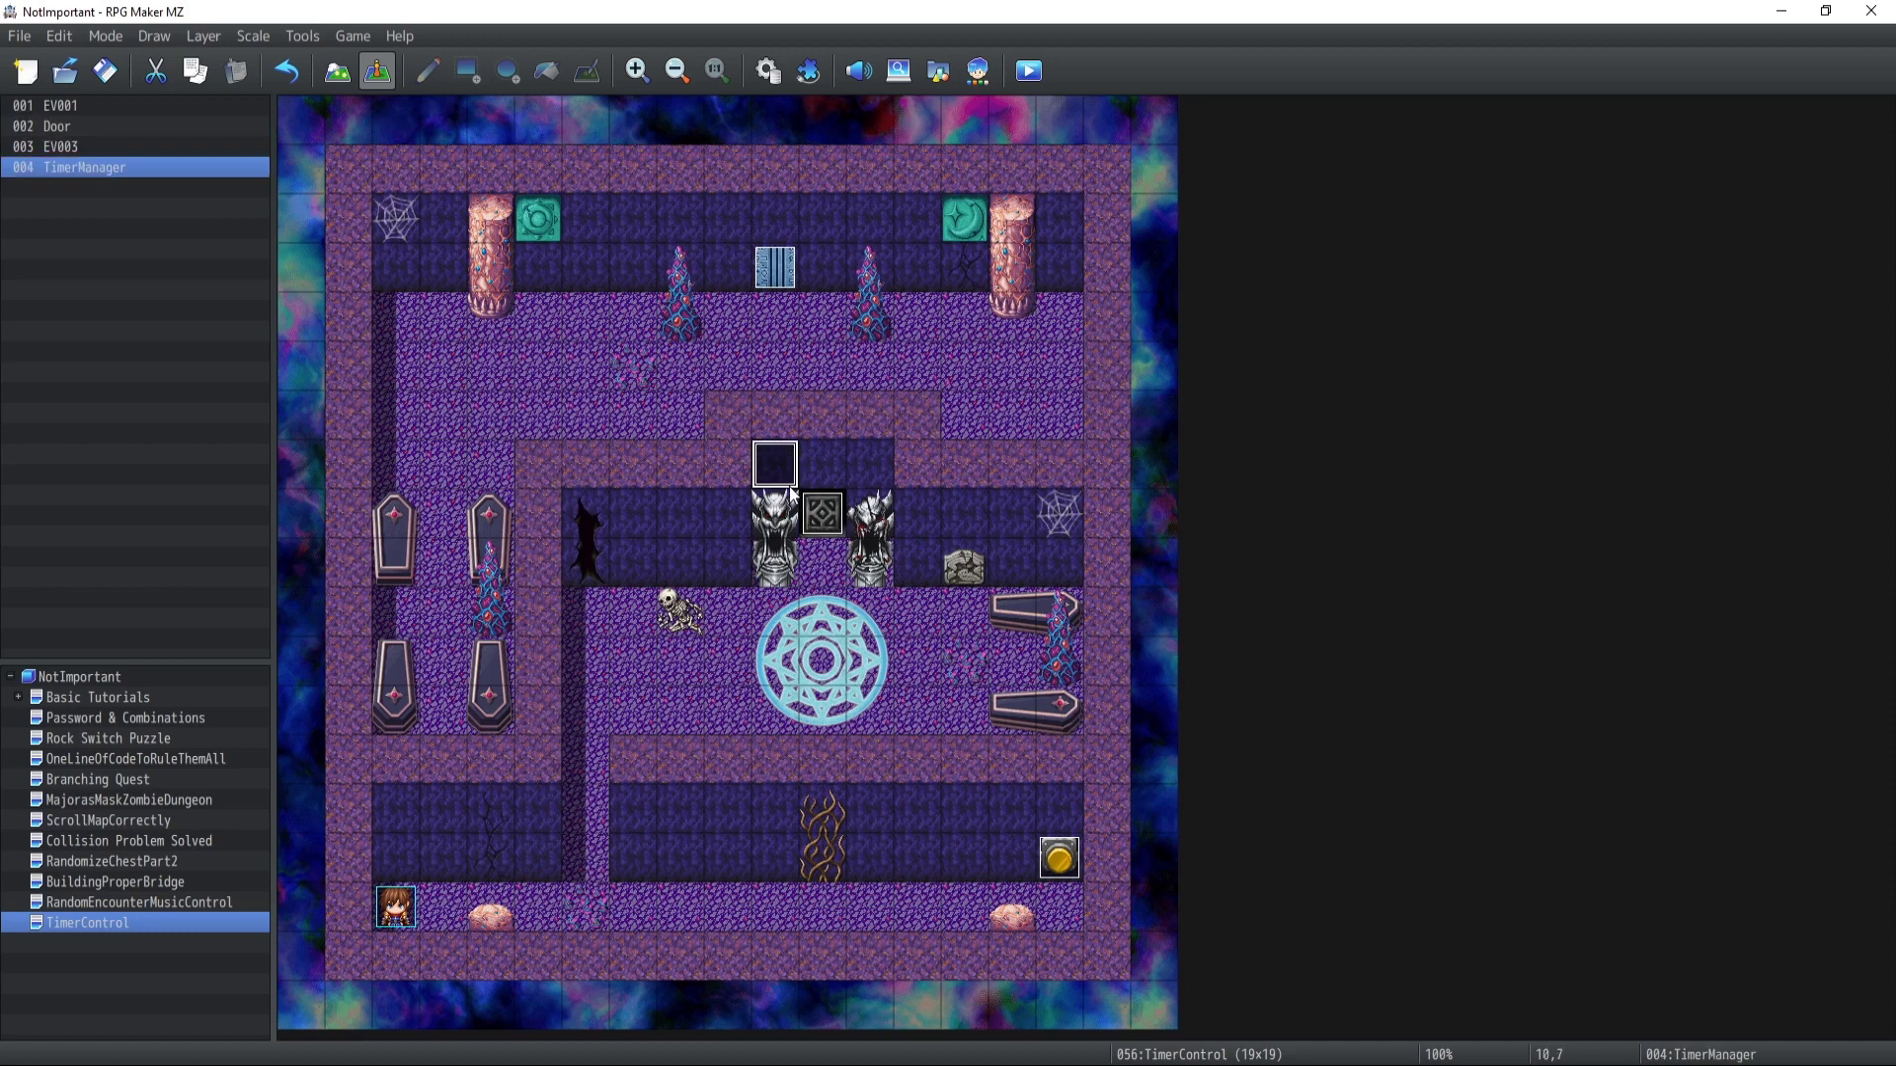
double_click(734, 440)
left_click(486, 261)
left_click(523, 263)
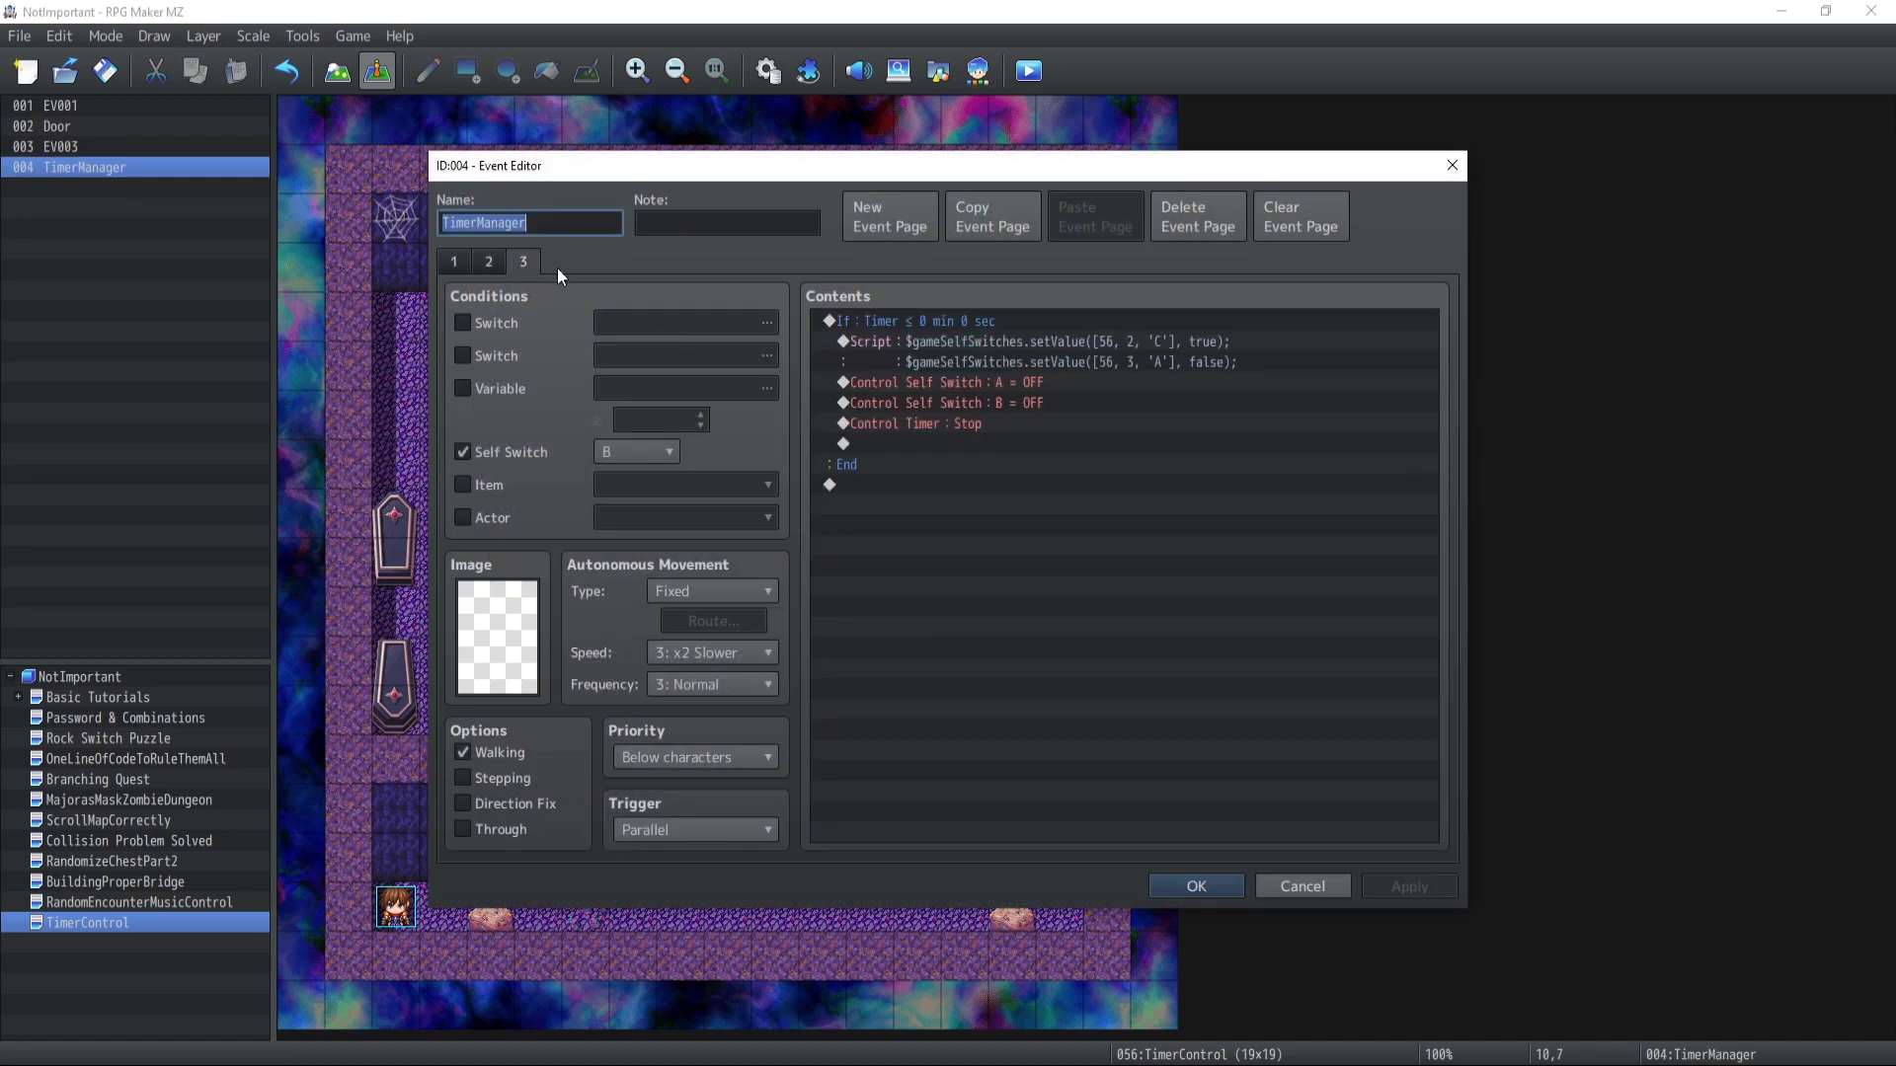
double_click(879, 324)
left_click(1330, 609)
left_click(1330, 607)
left_click(1331, 606)
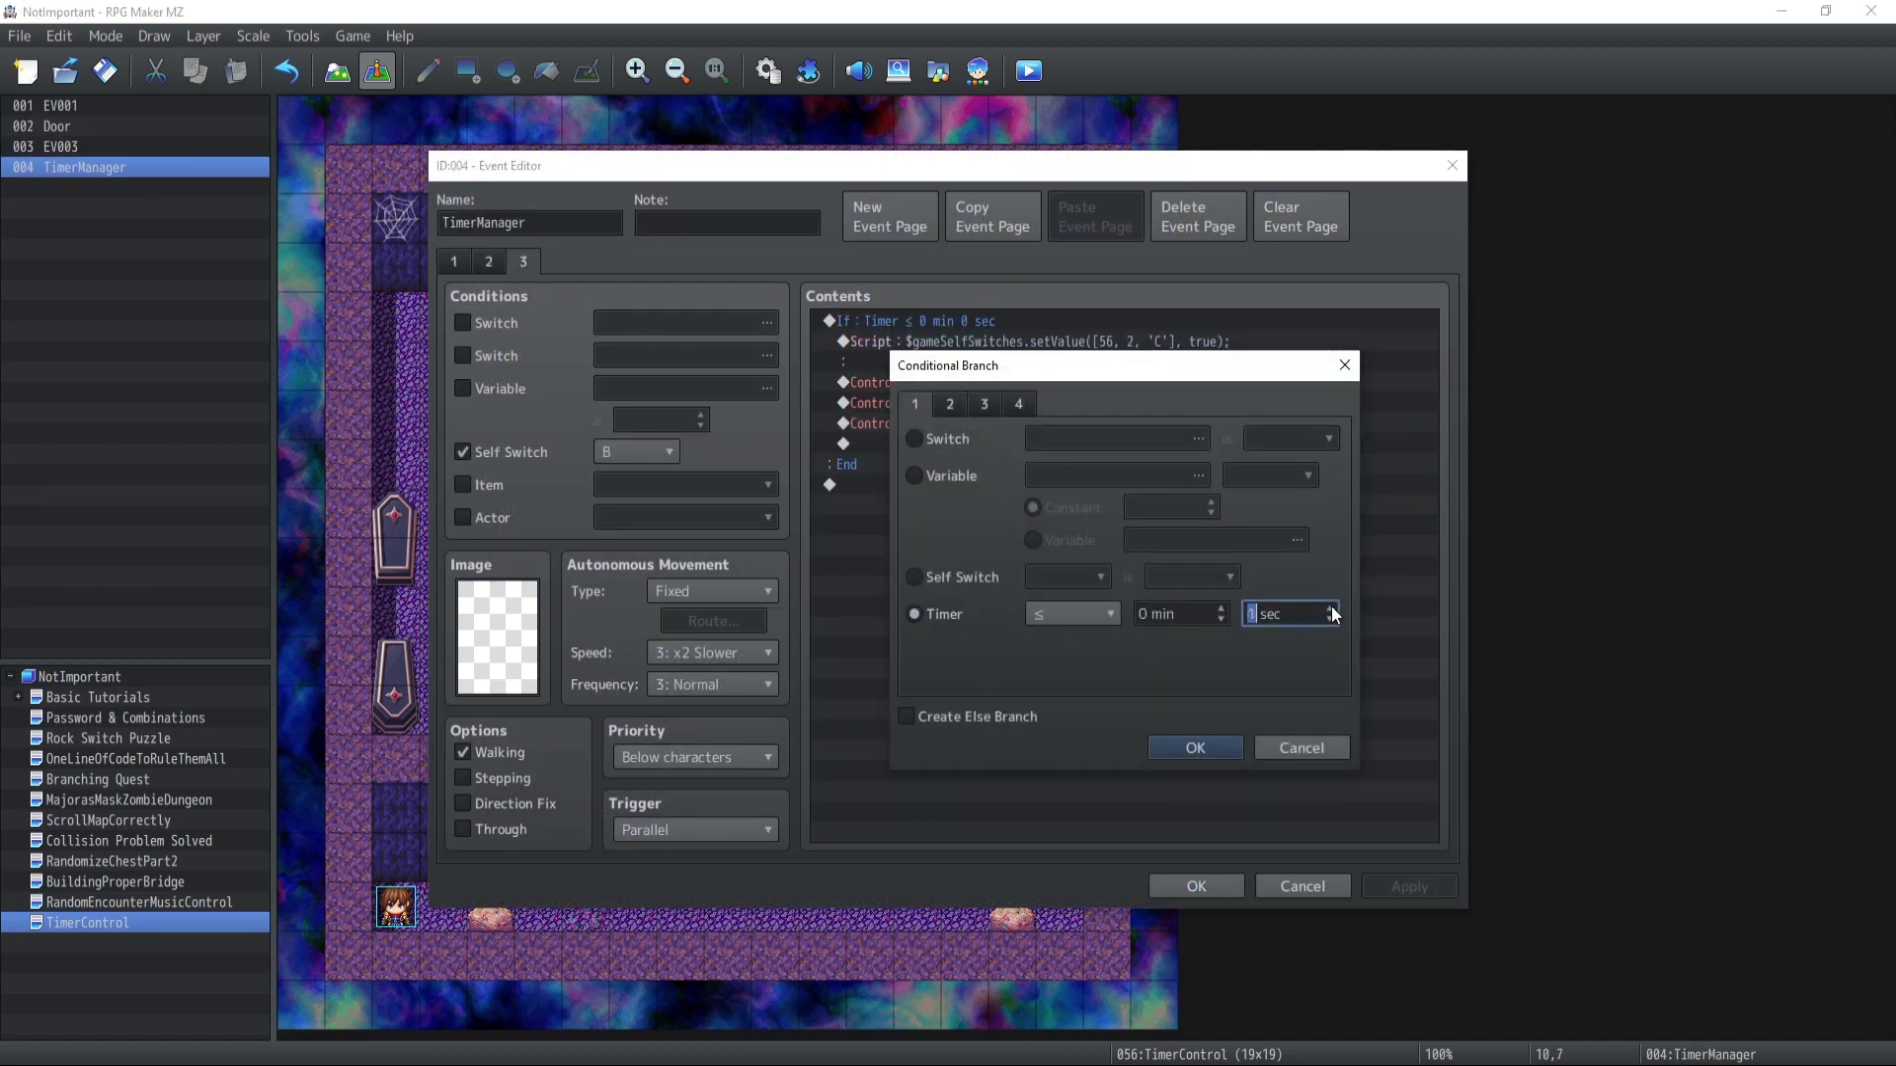
left_click(1331, 607)
key("shift+Tab")
type("5")
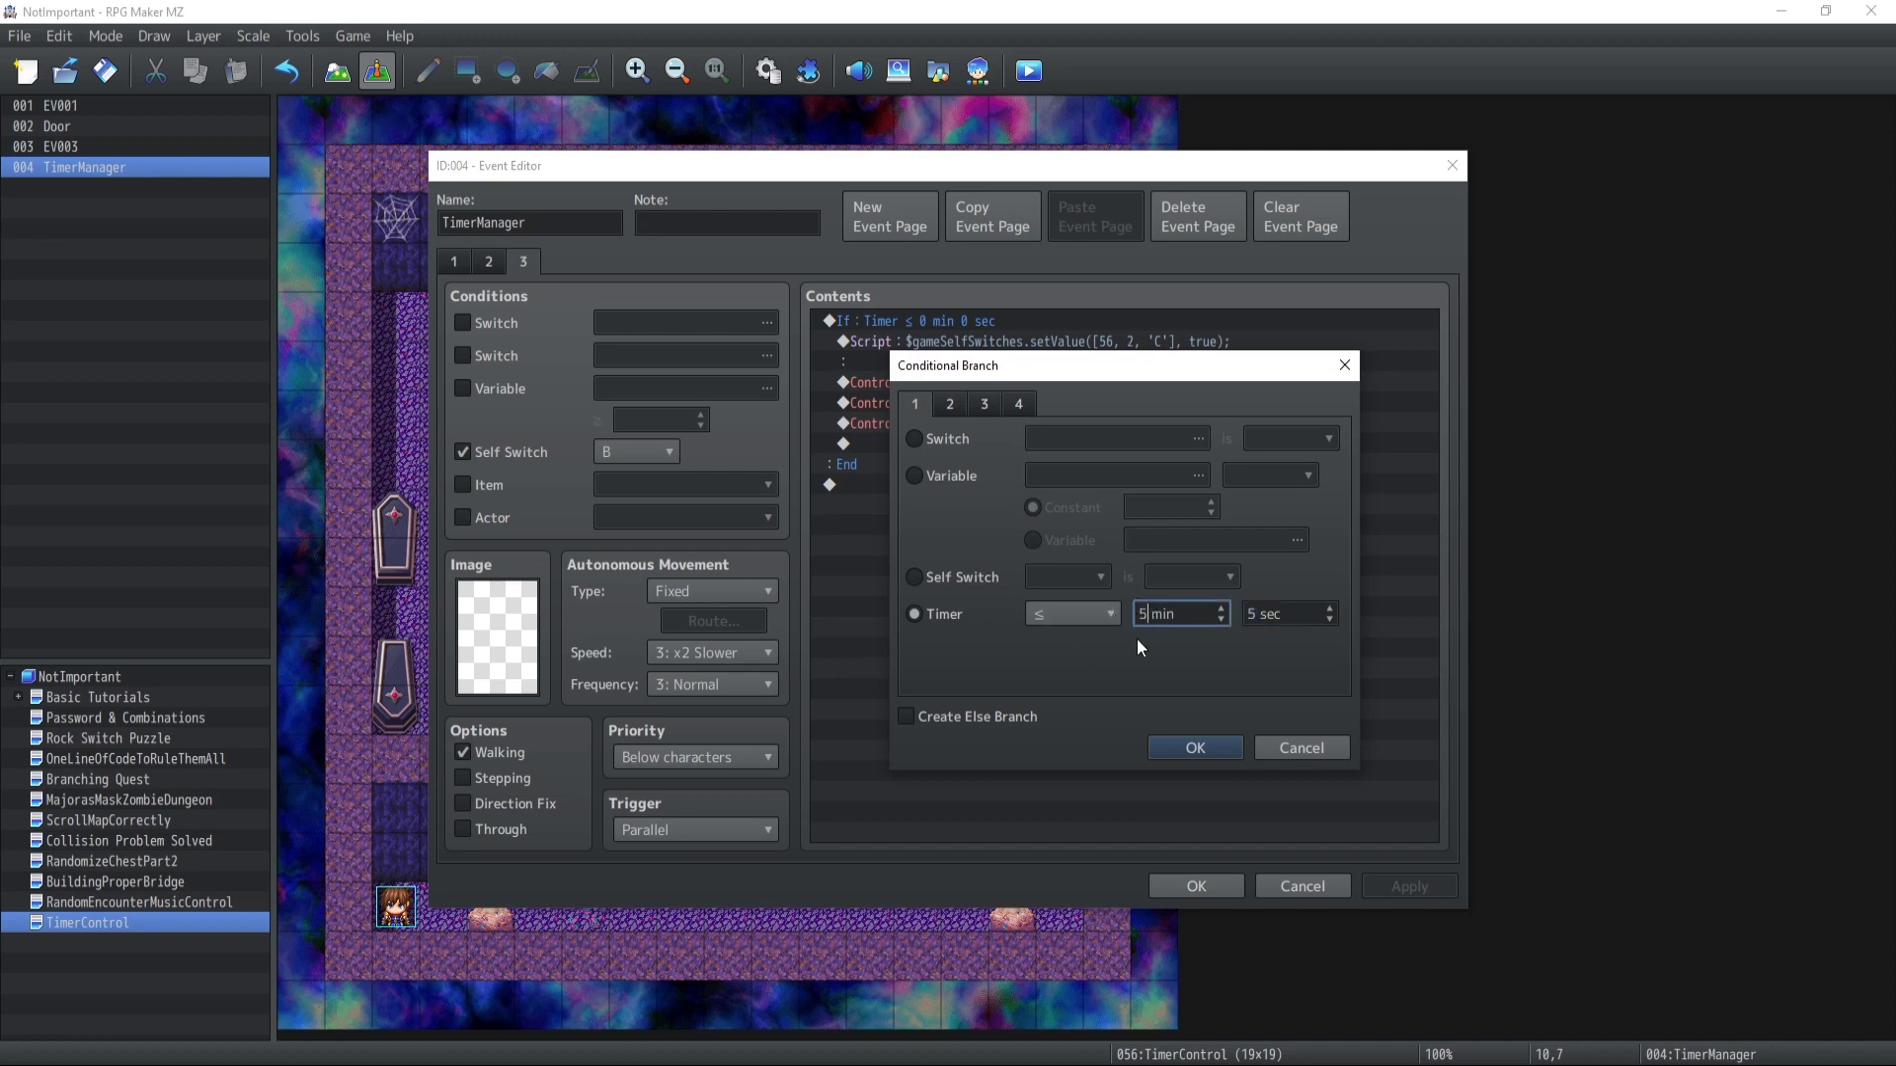
left_click(1319, 743)
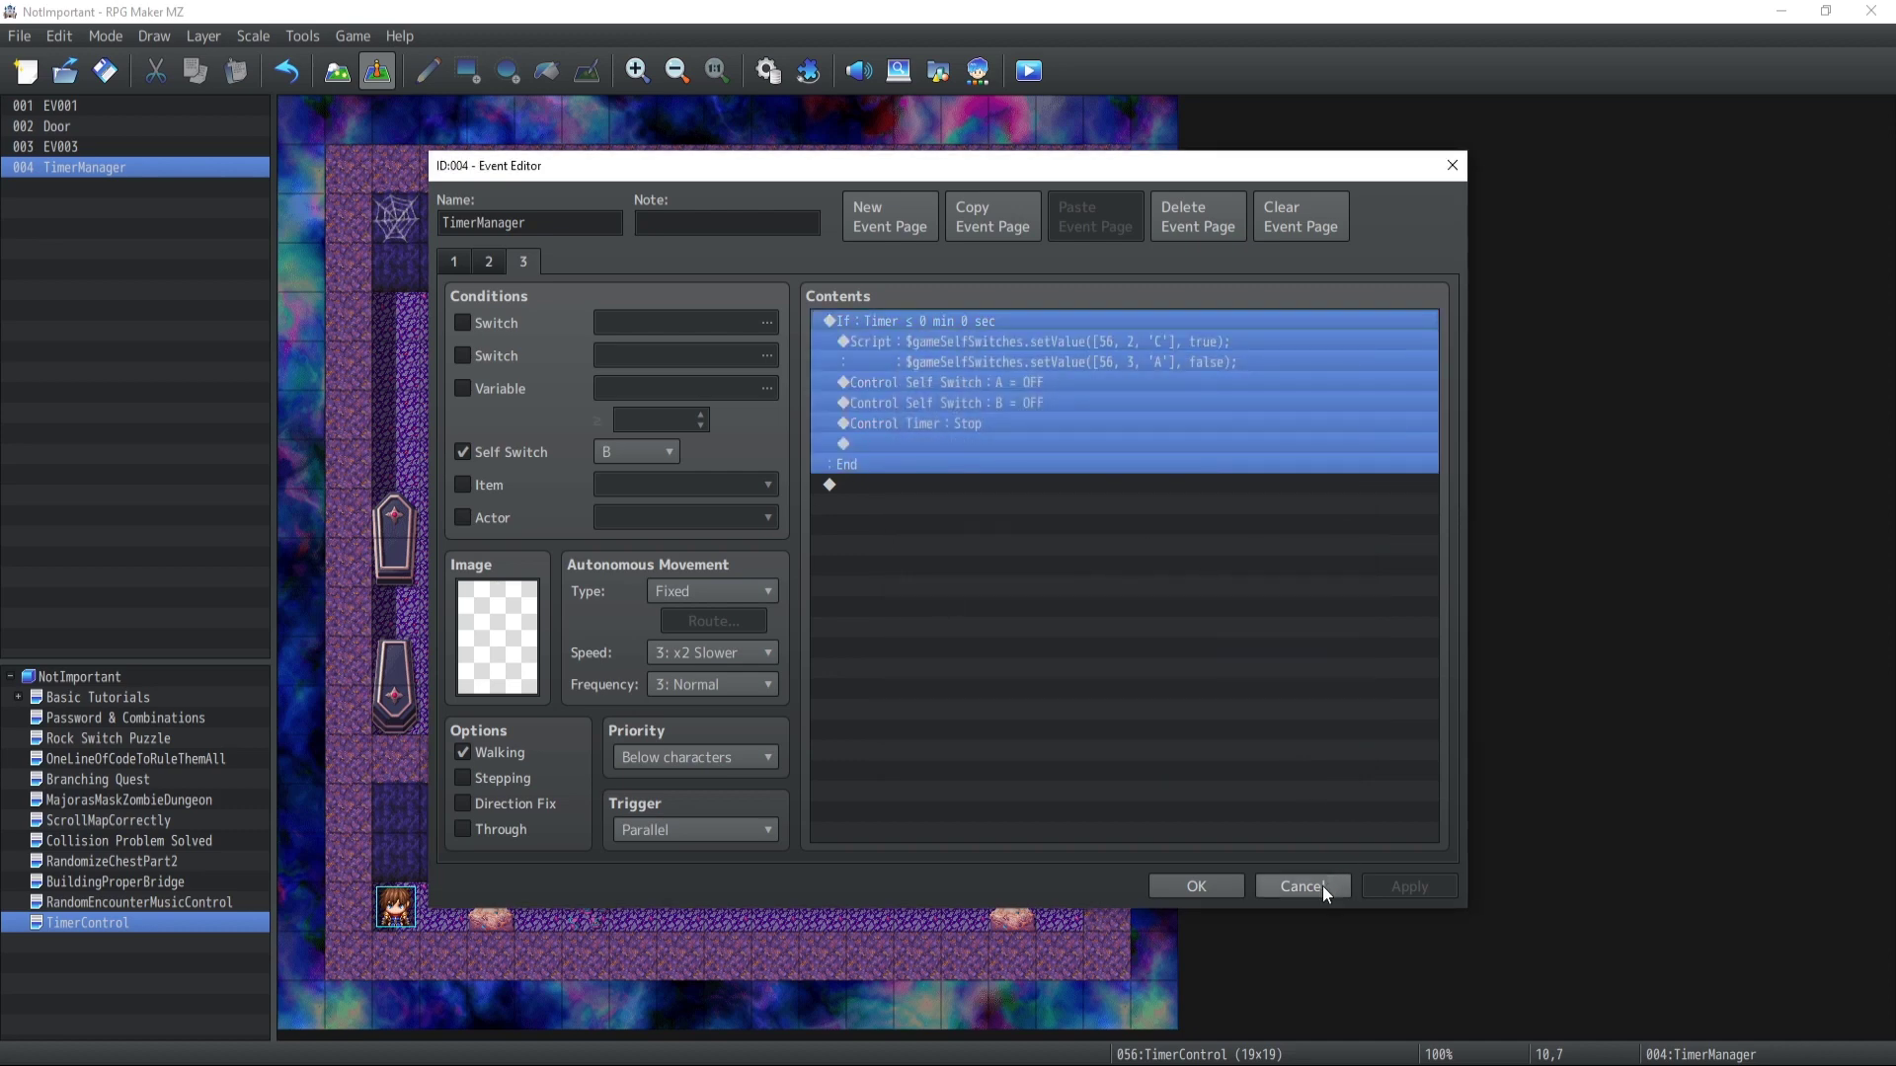
double_click(909, 421)
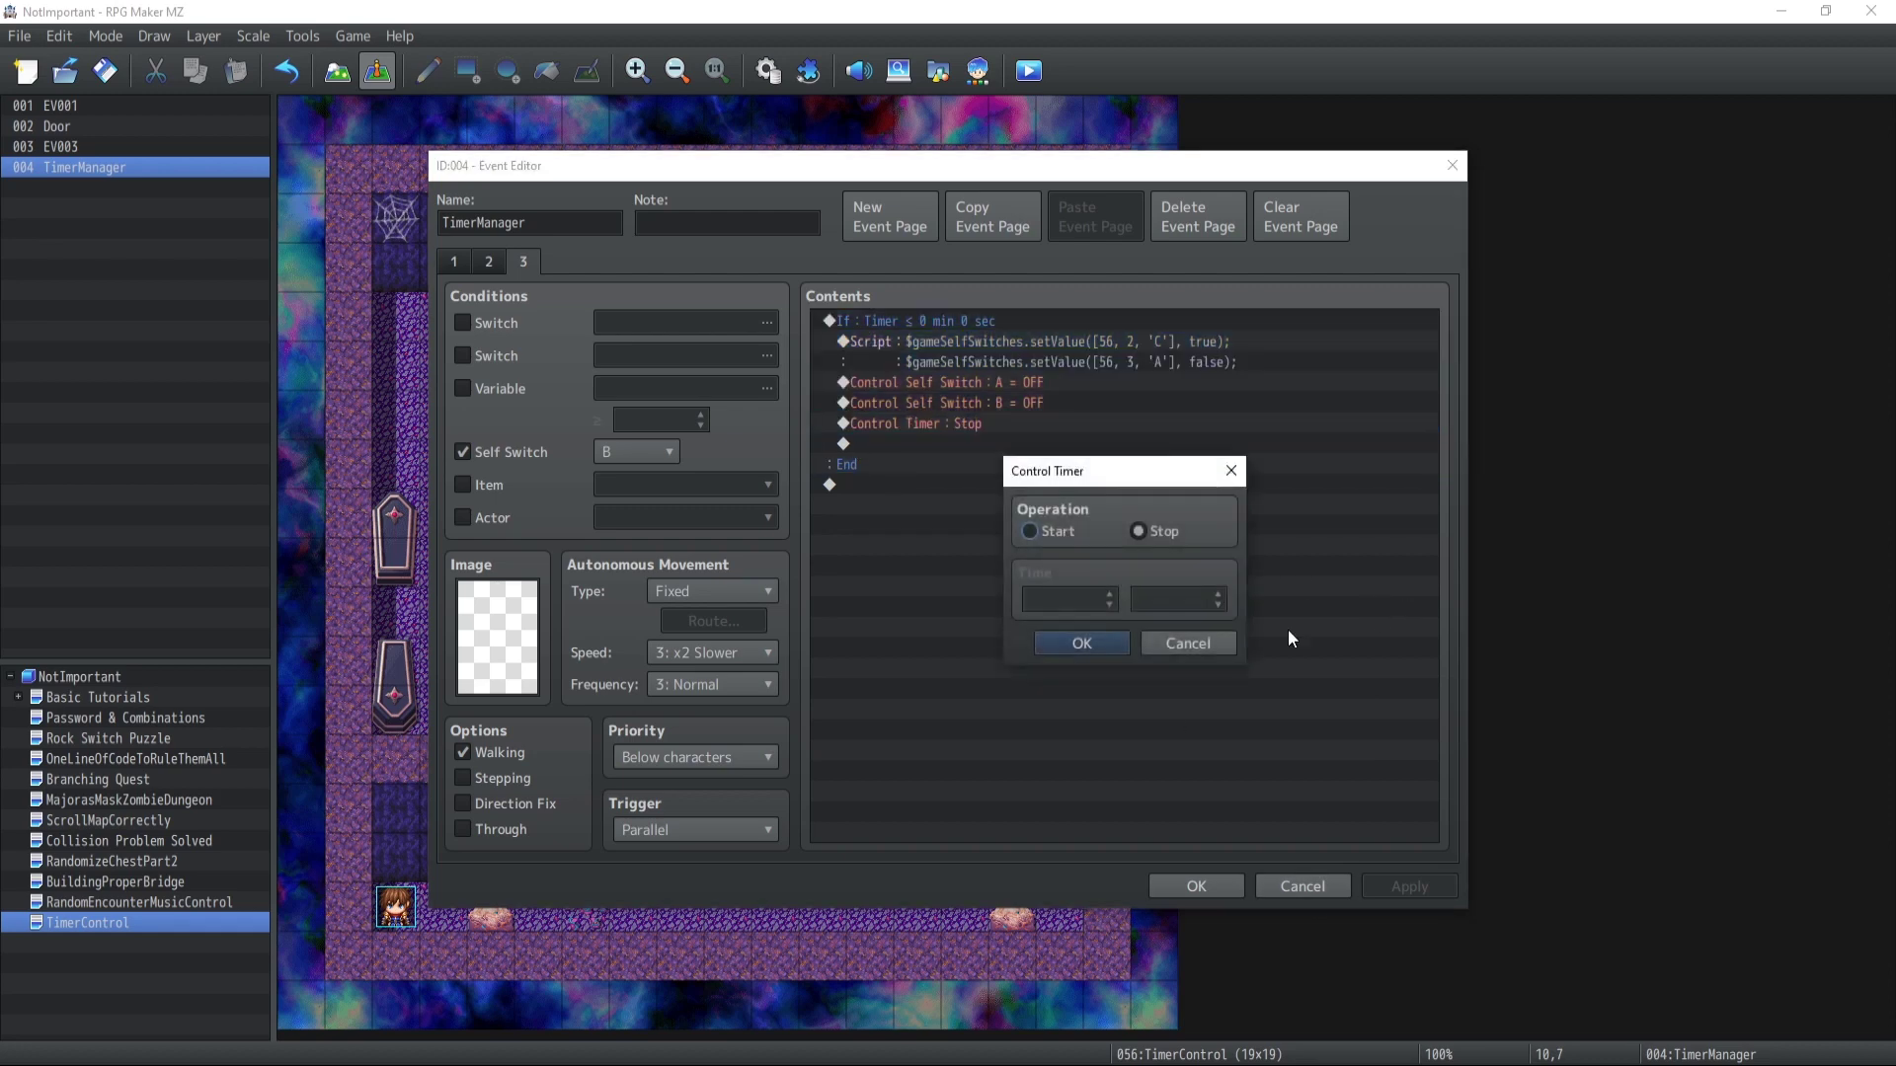
left_click(1175, 643)
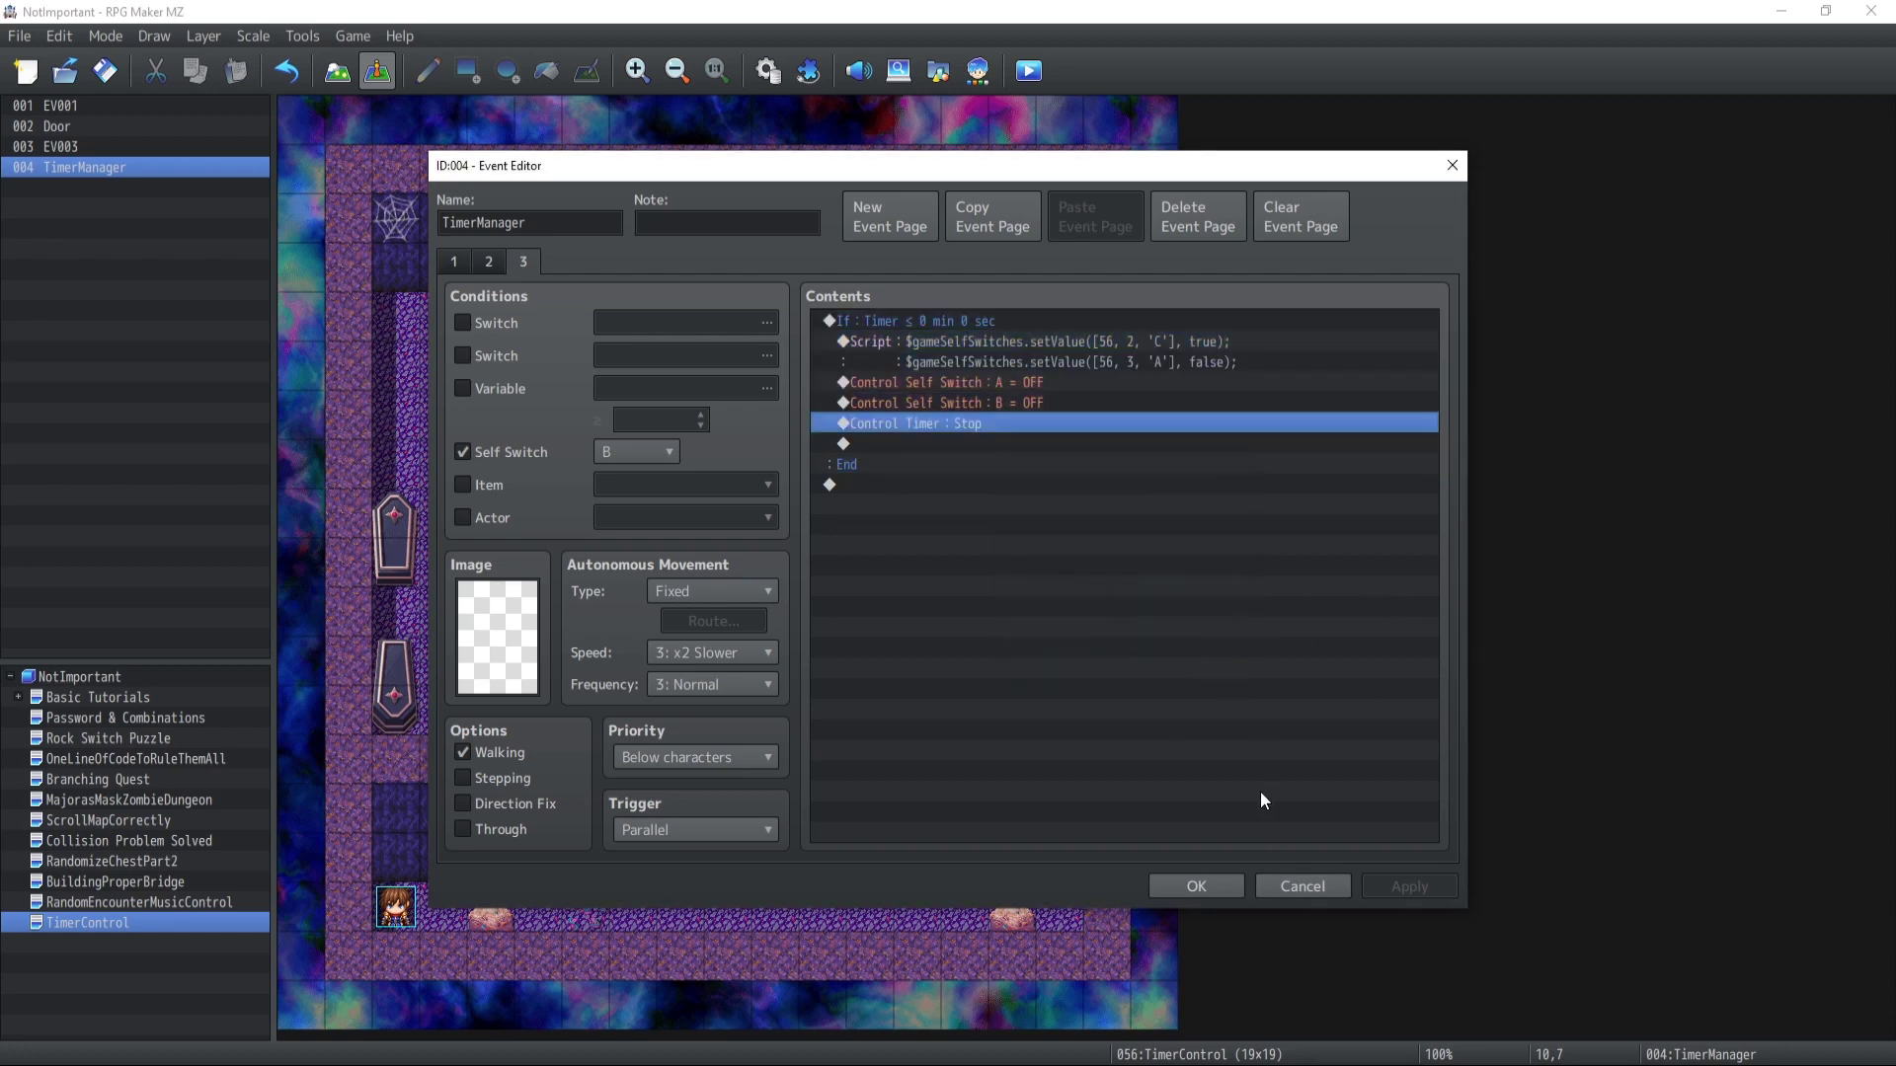
left_click(1289, 886)
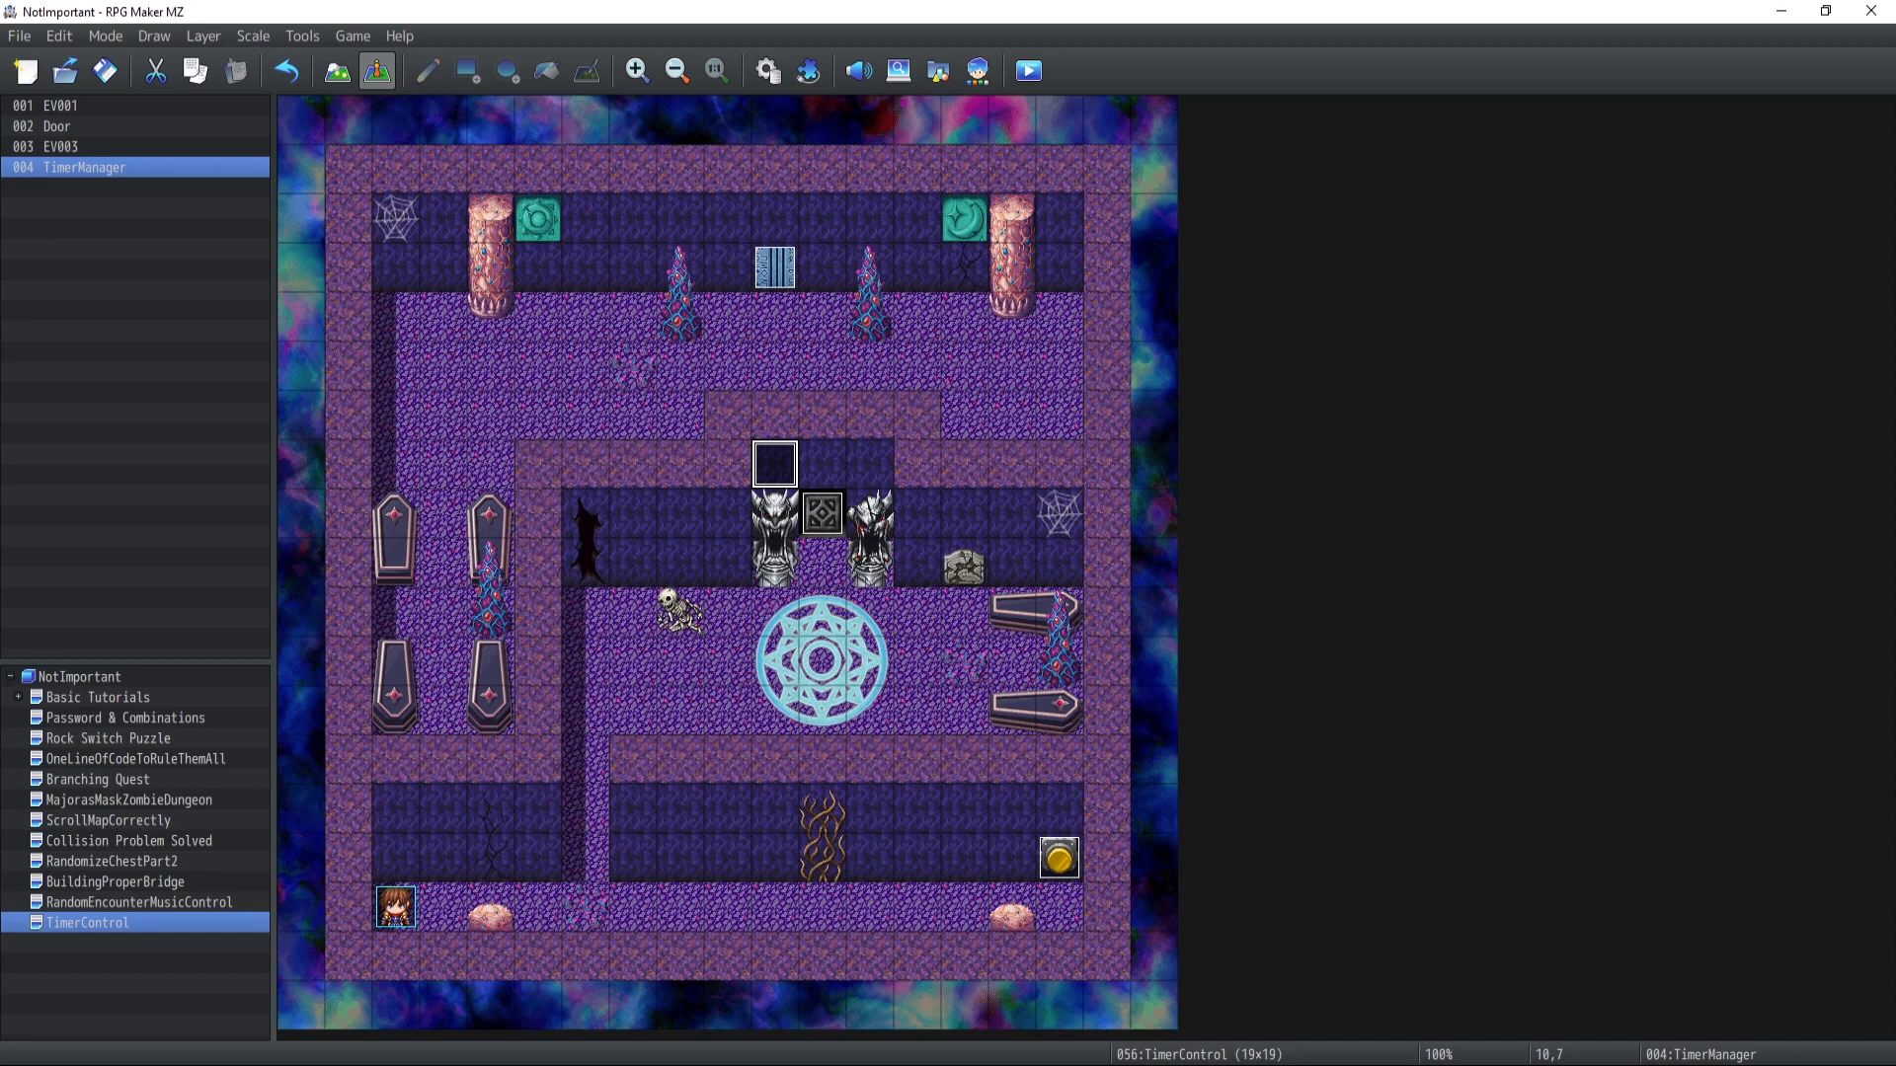
double_click(776, 464)
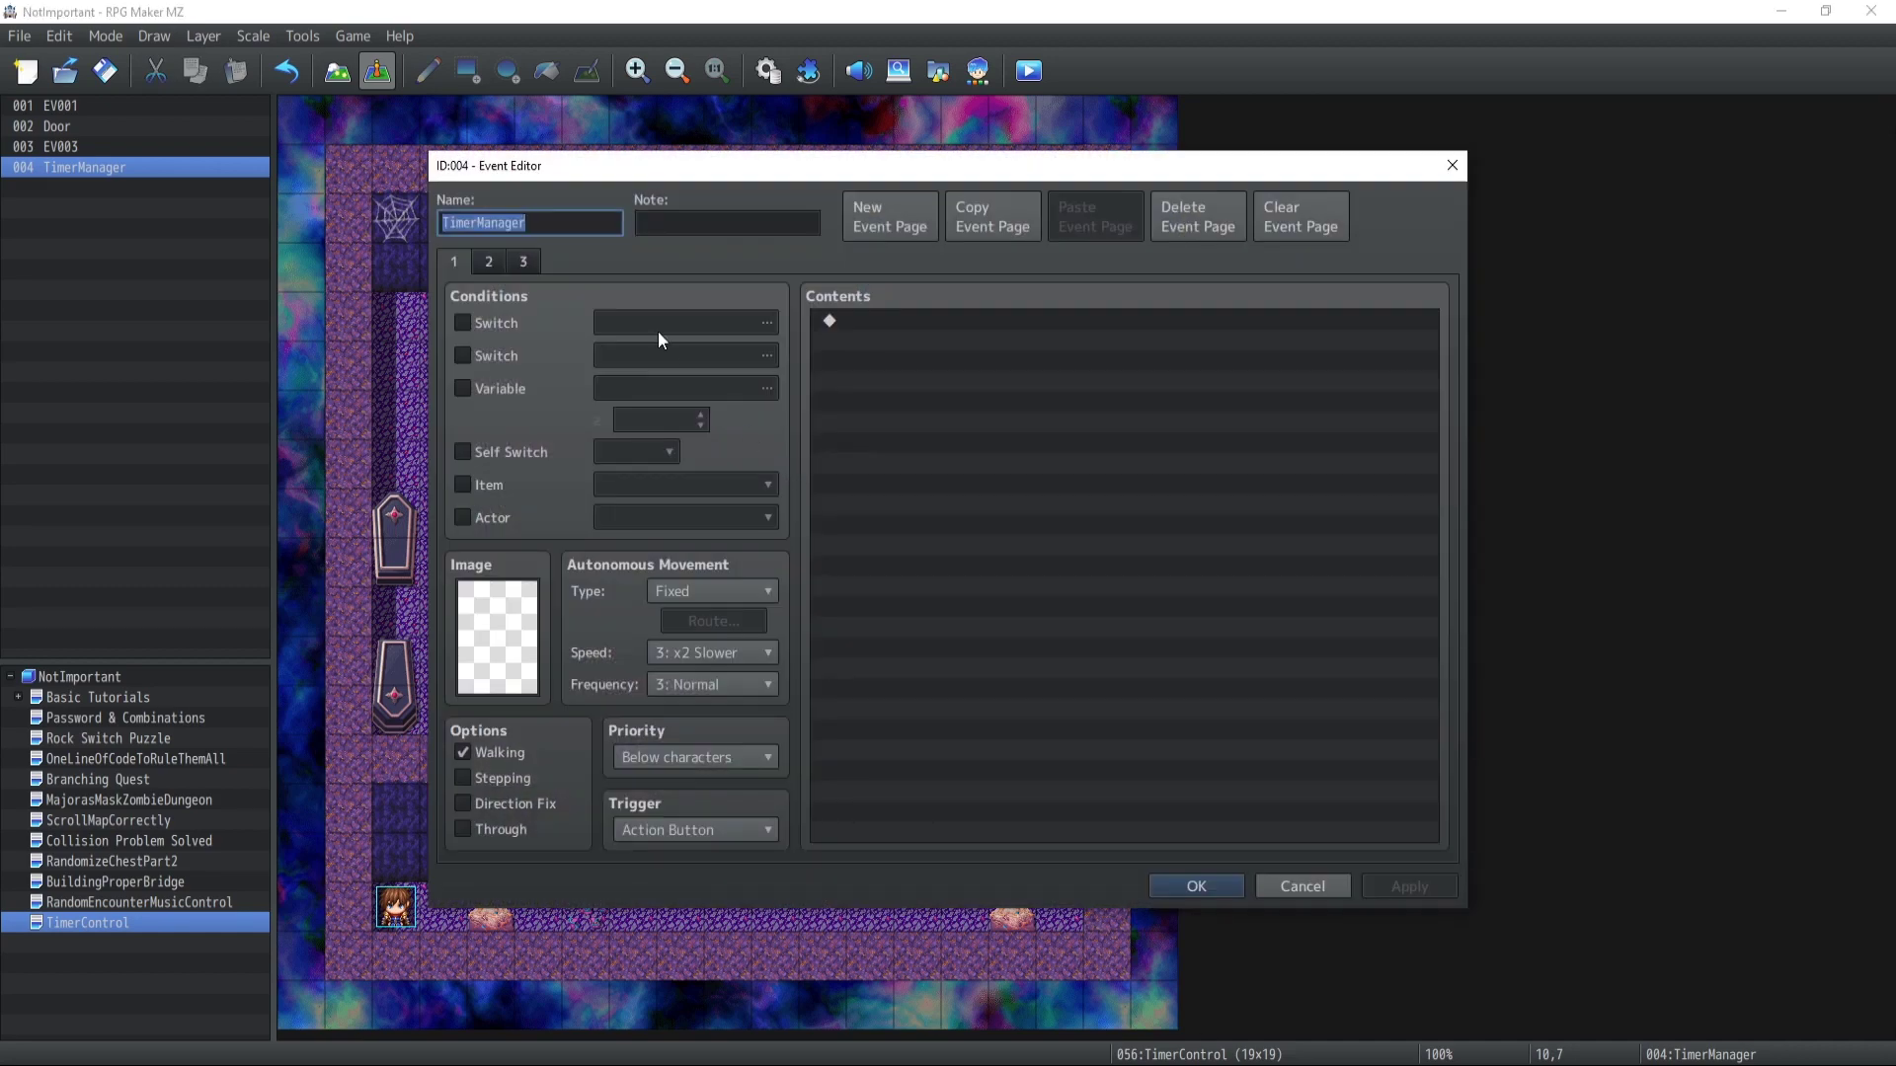
left_click(487, 263)
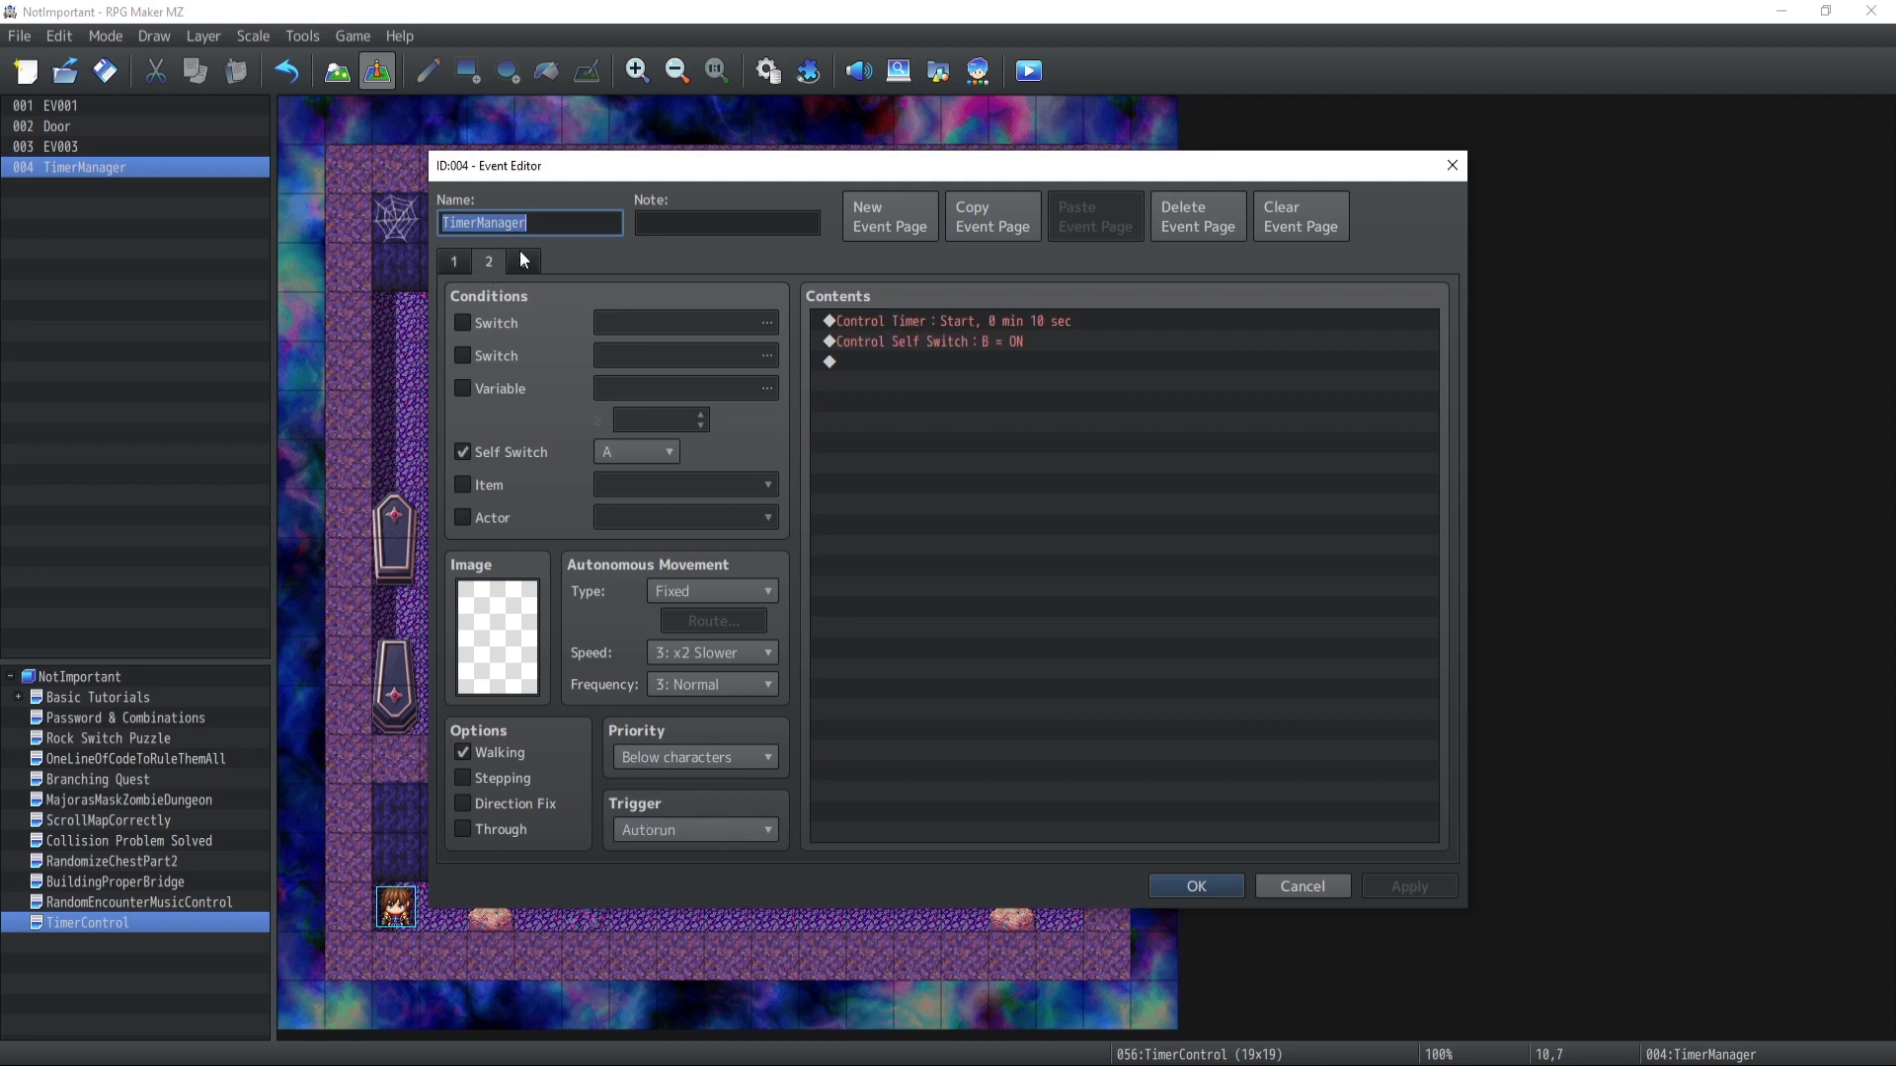
left_click(938, 326)
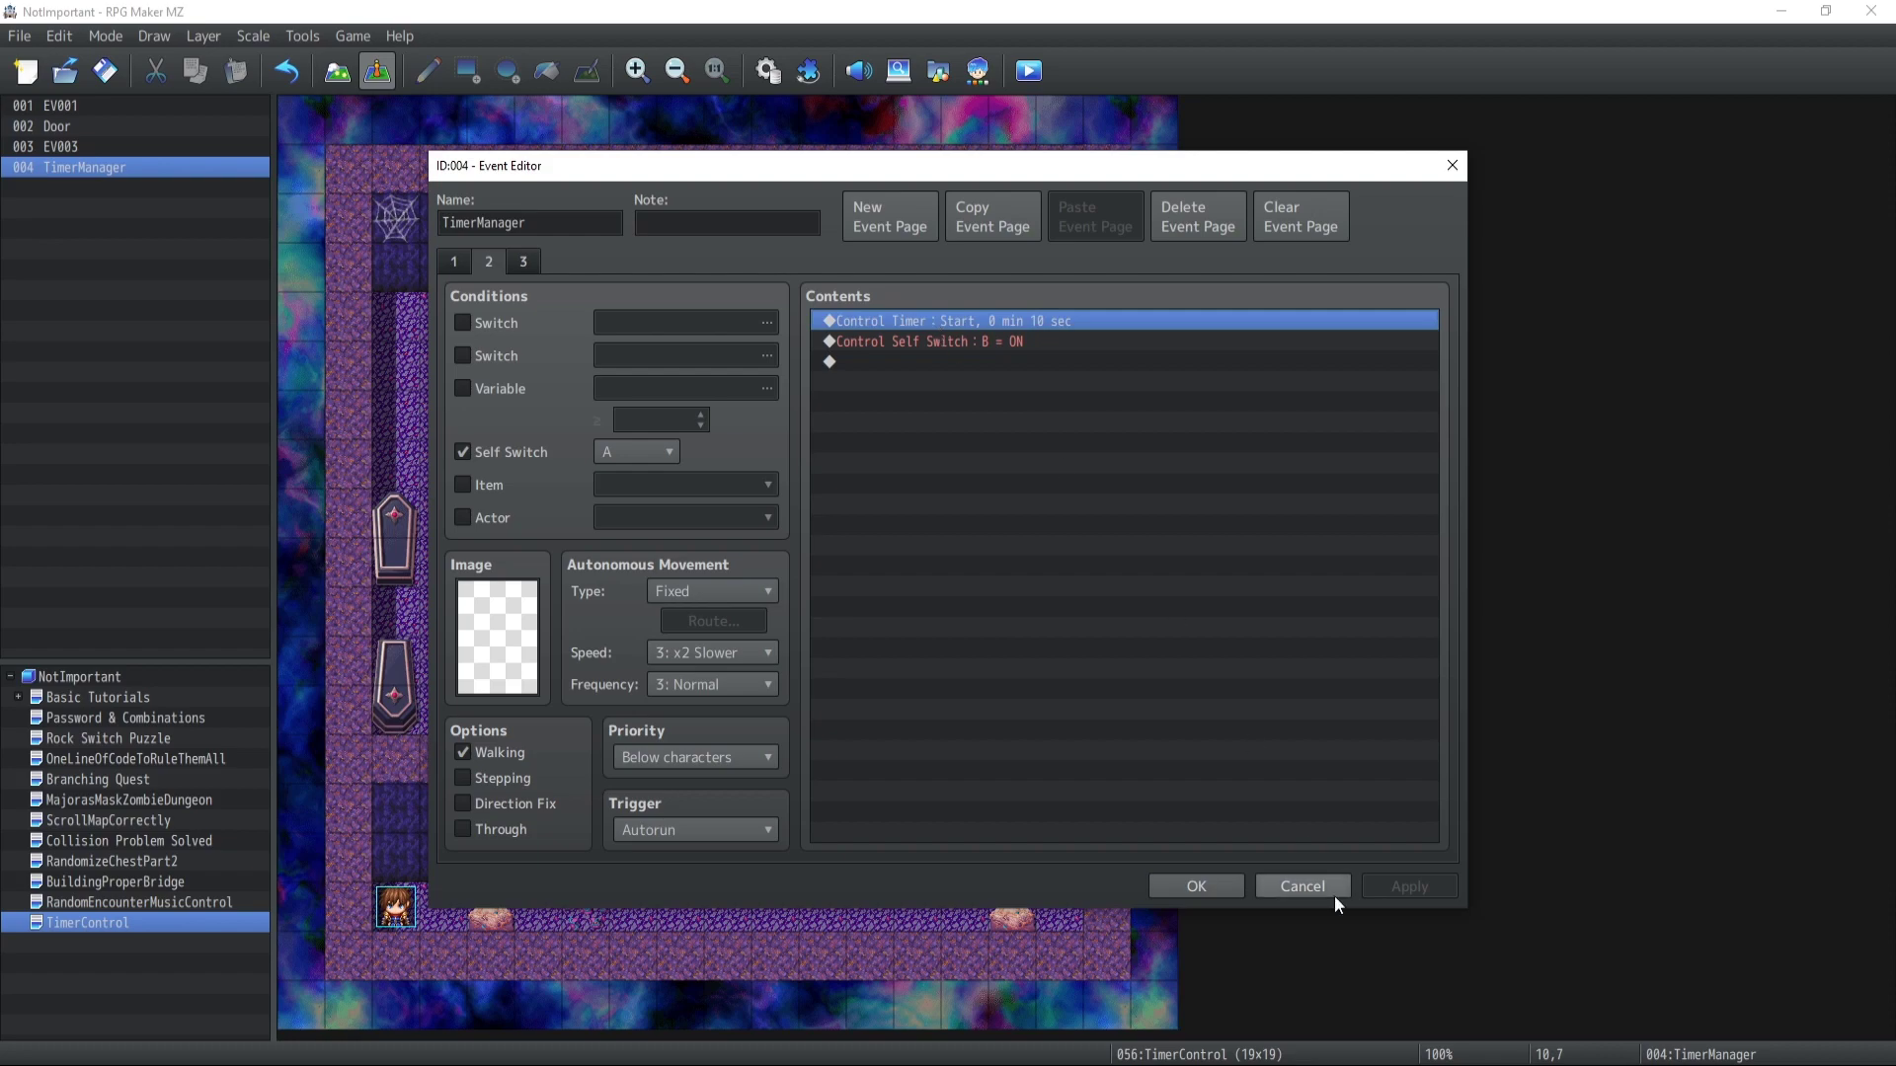
left_click(1303, 887)
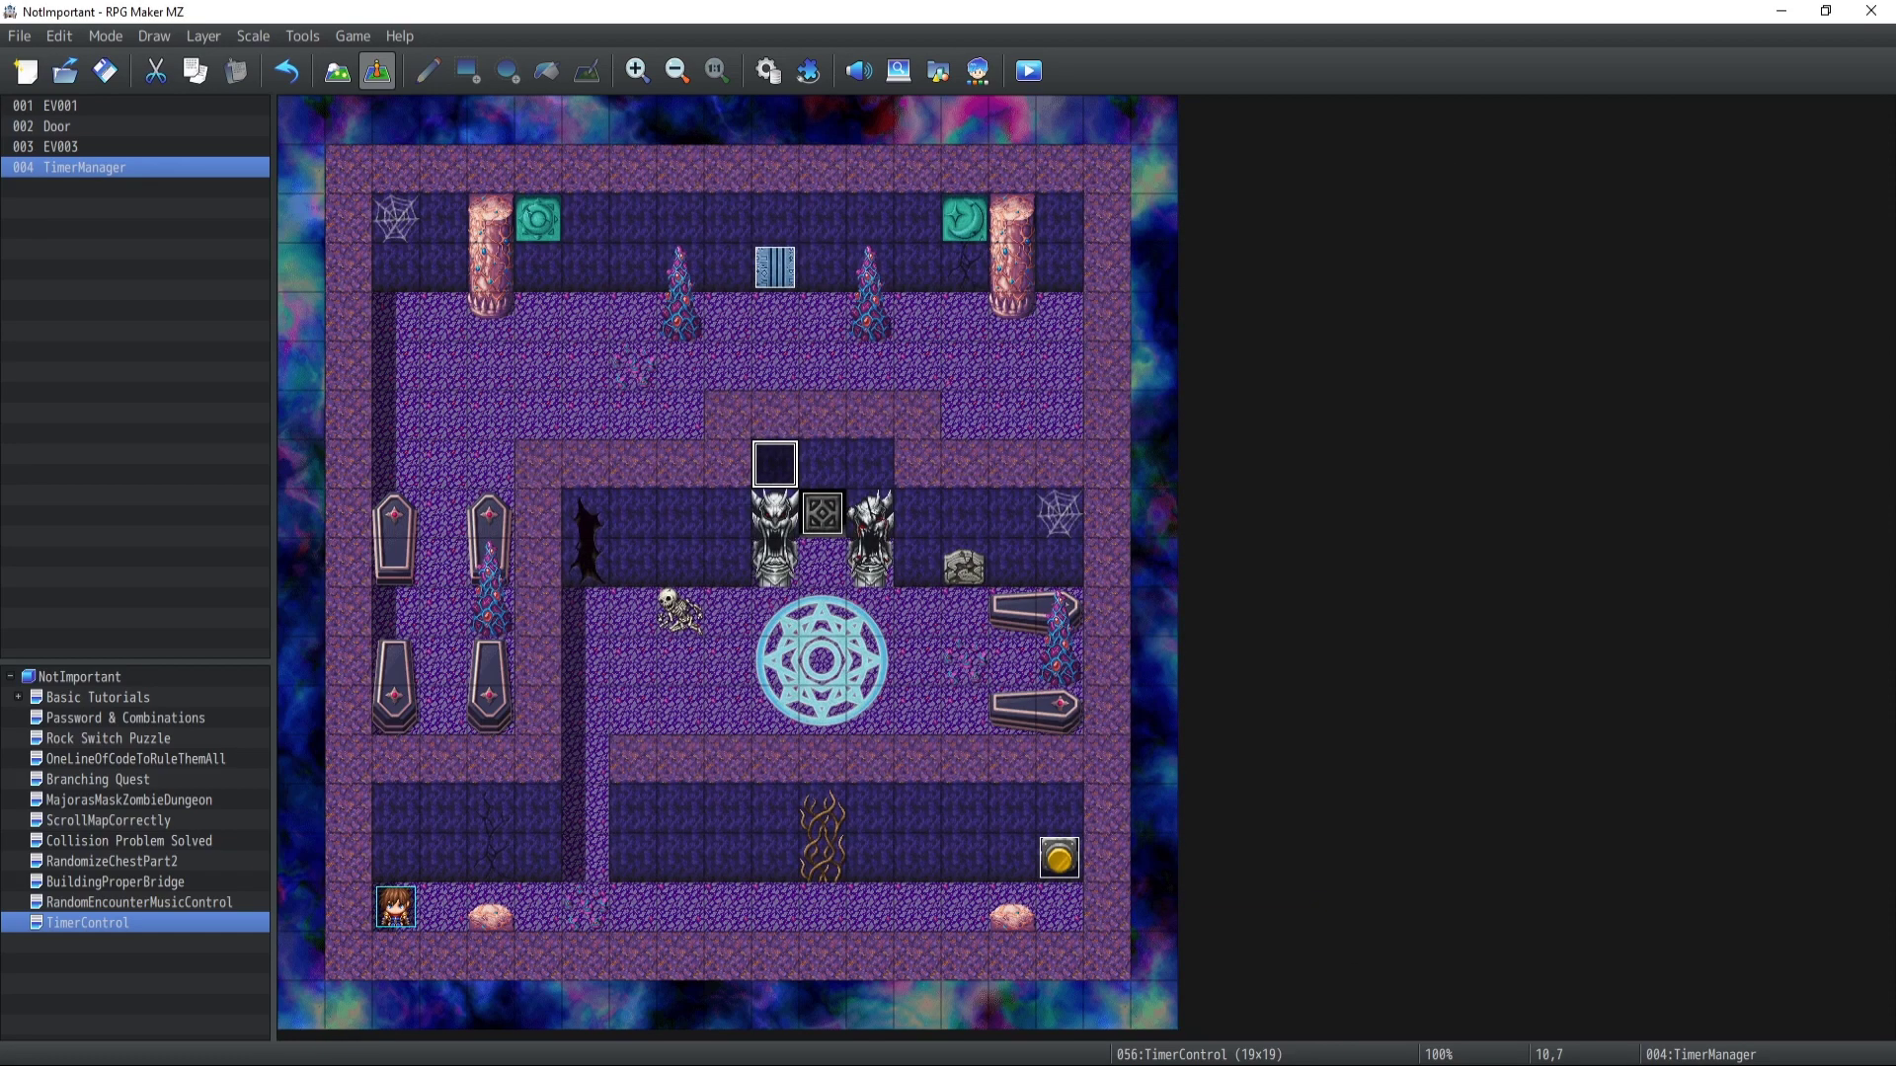